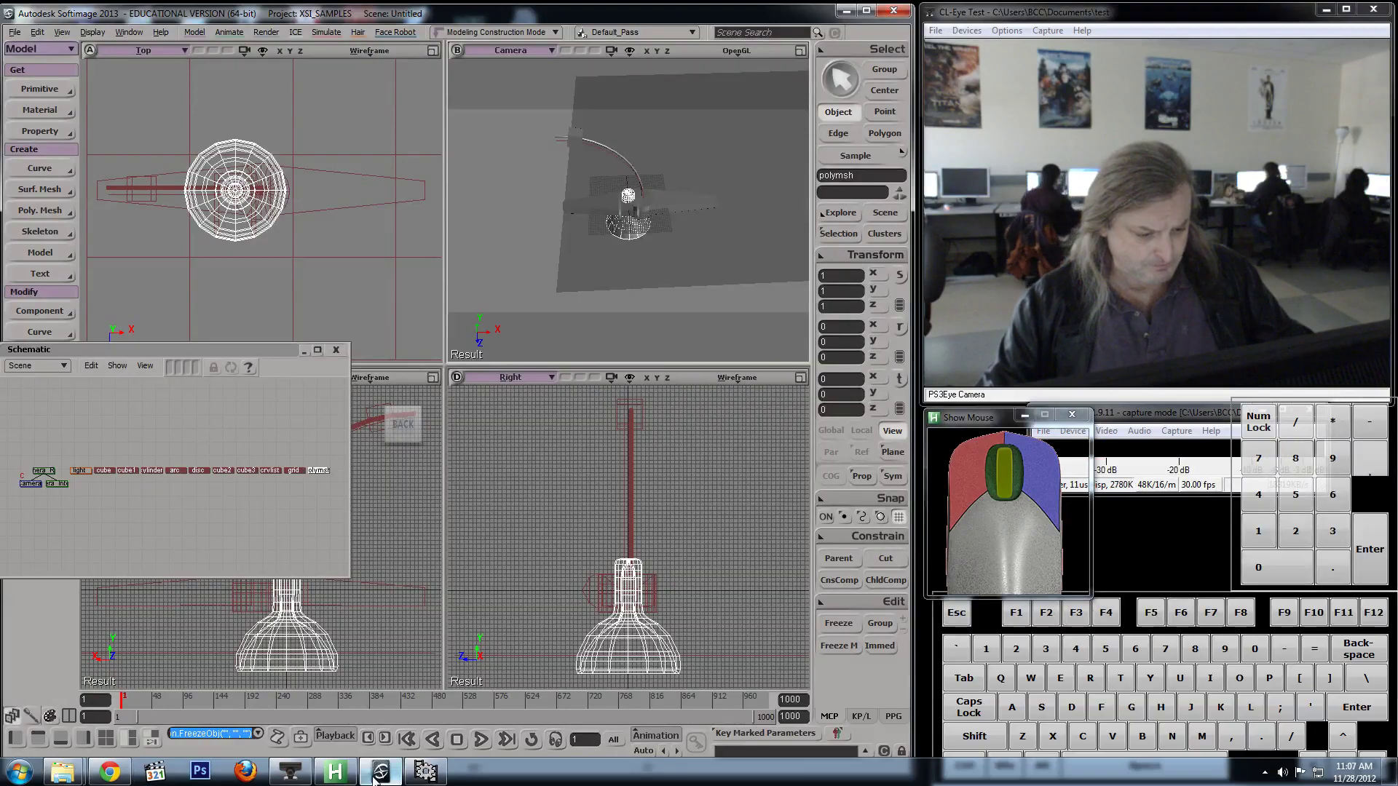
- Switch to Chrome, view the 3D1 Assignments Wednesday Morning document, and return to Softimage
{"action": "left_click", "coordinate": [109, 772]}
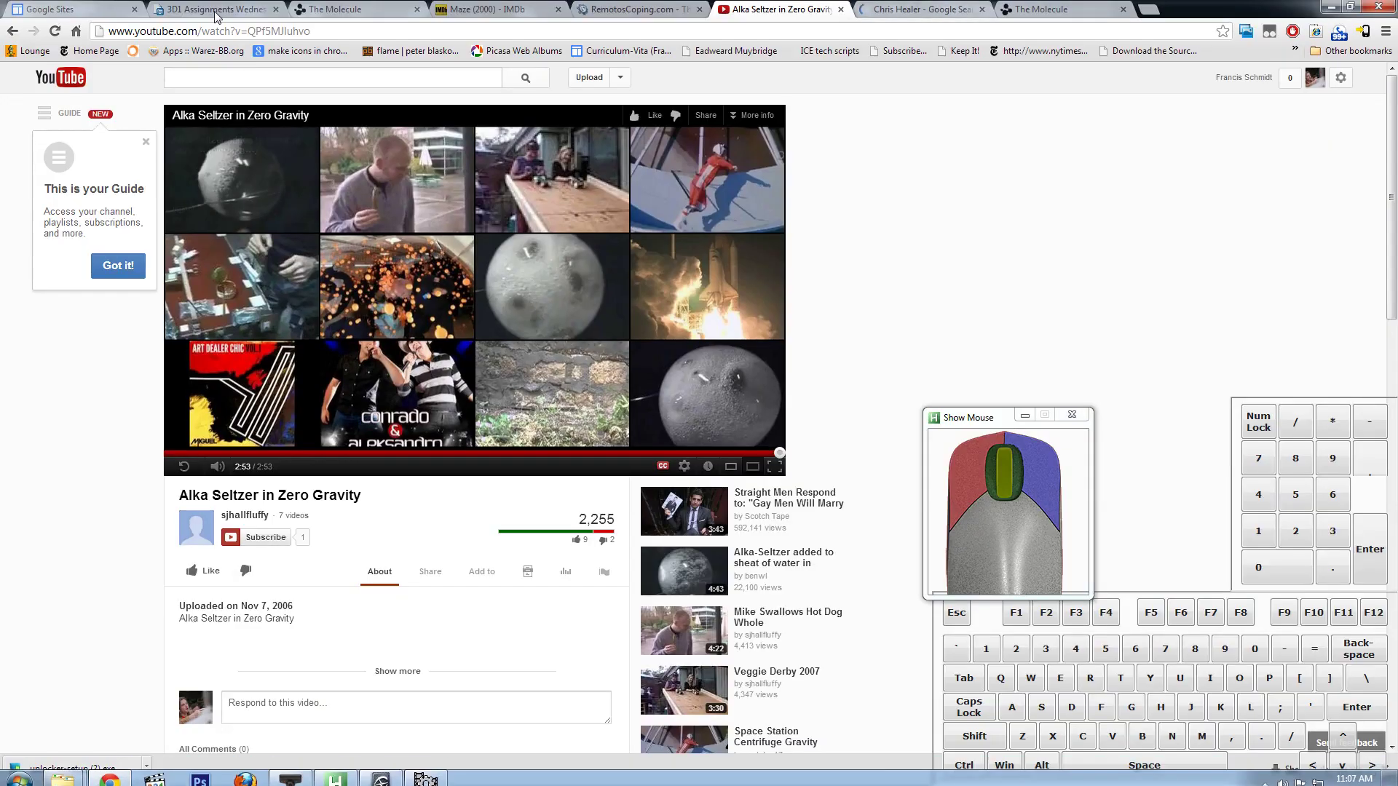
{"action": "left_click", "coordinate": [217, 8]}
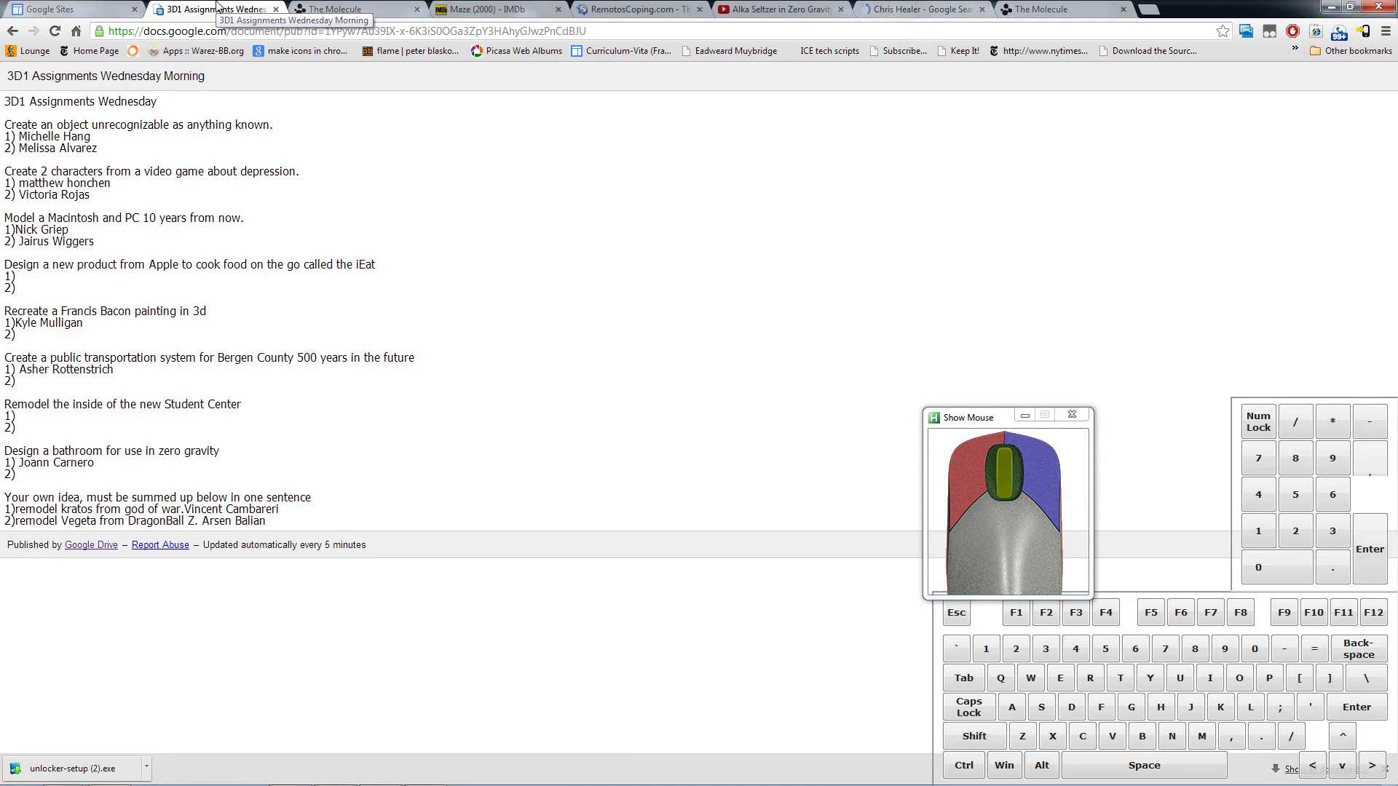
{"action": "left_click", "coordinate": [1331, 7]}
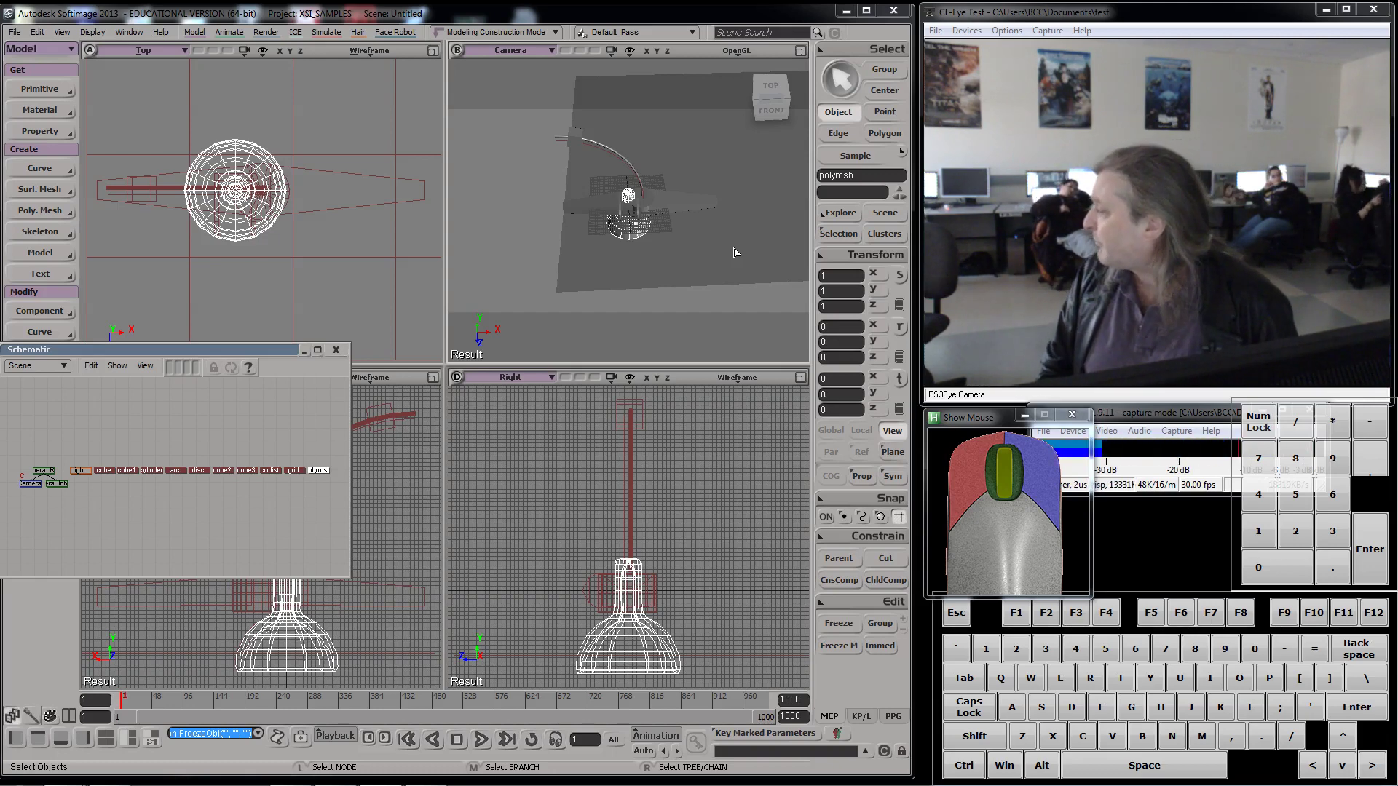
- Switch back to Chrome, shrink its window and place it over the Softimage viewports
{"action": "mouse_move", "coordinate": [298, 780]}
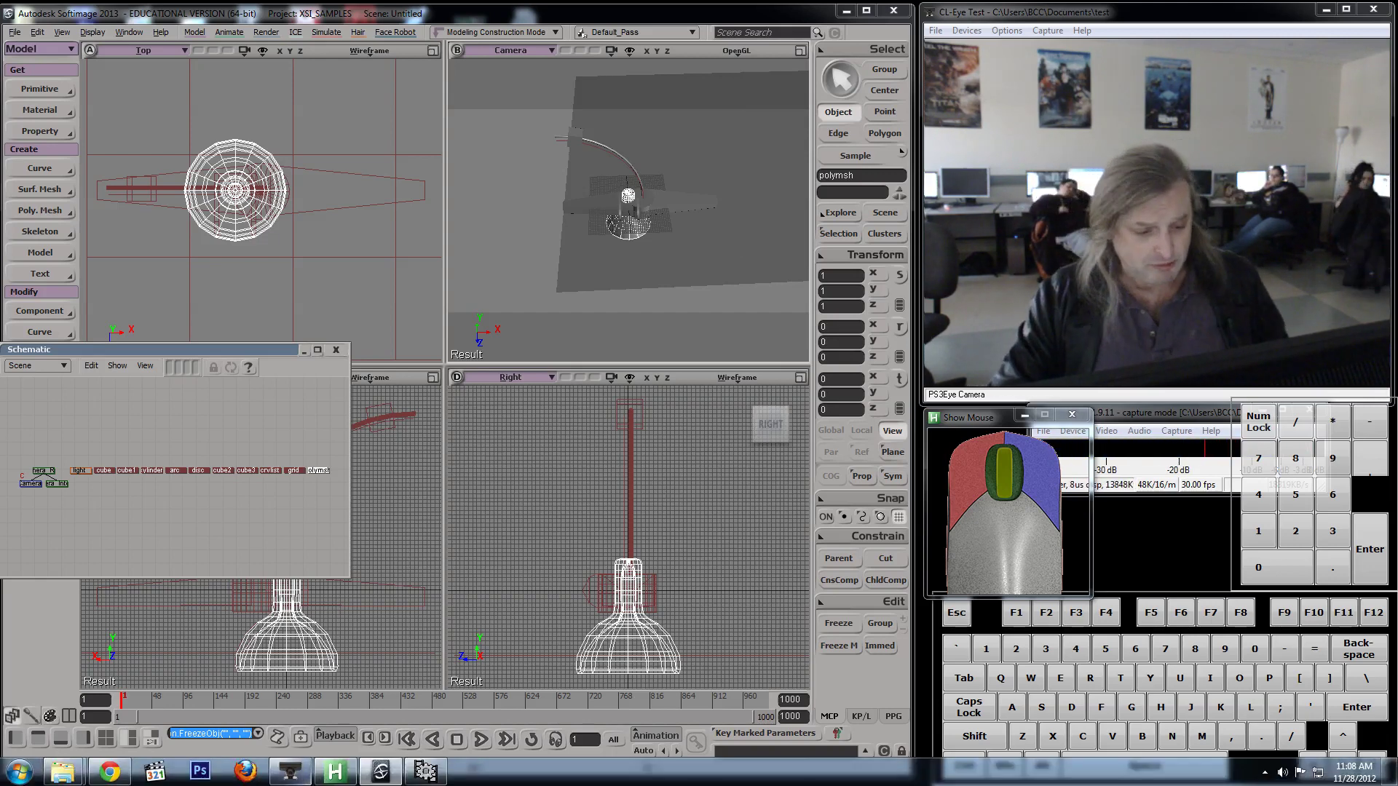
{"action": "left_click", "coordinate": [113, 775]}
{"action": "left_click", "coordinate": [1352, 9]}
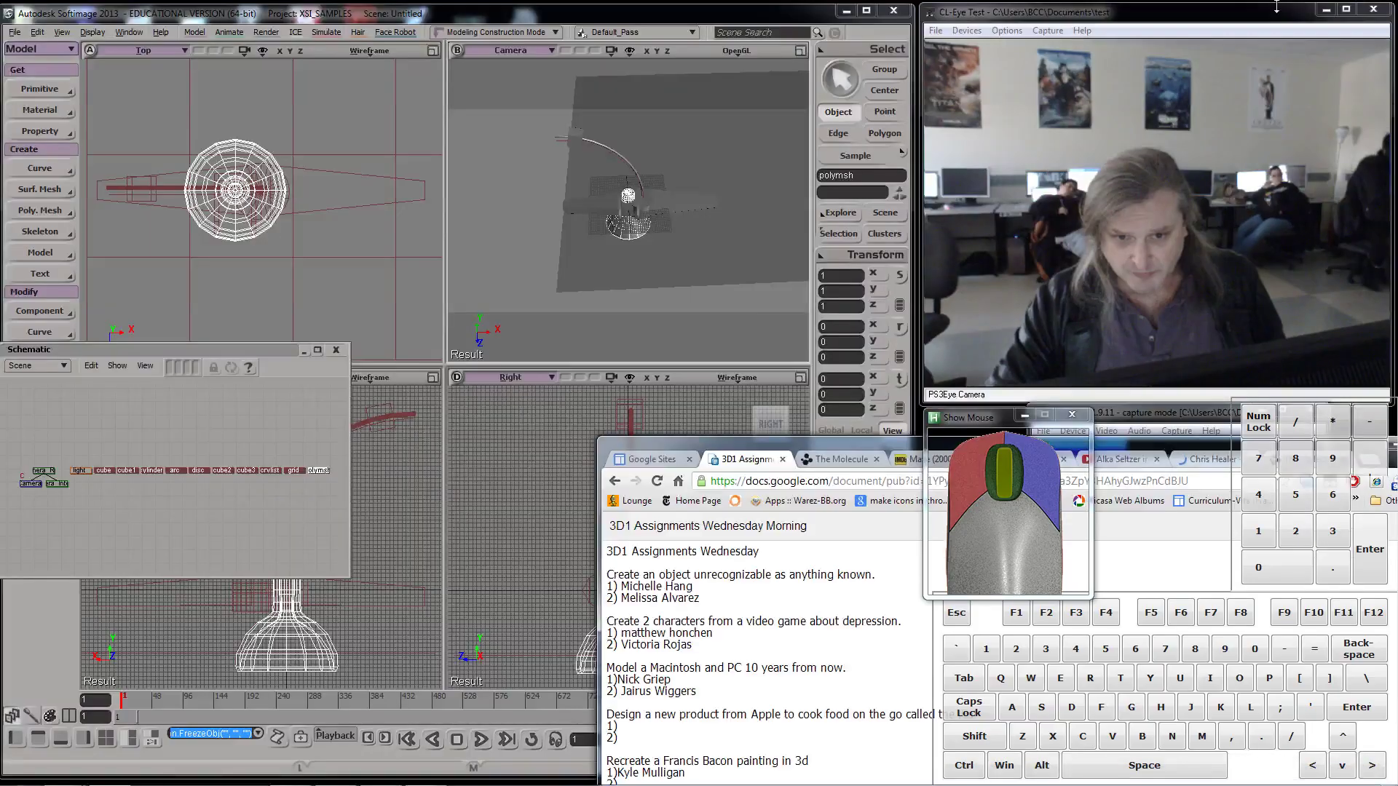
{"action": "left_click_drag", "start_coordinate": [796, 451], "coordinate": [195, 12]}
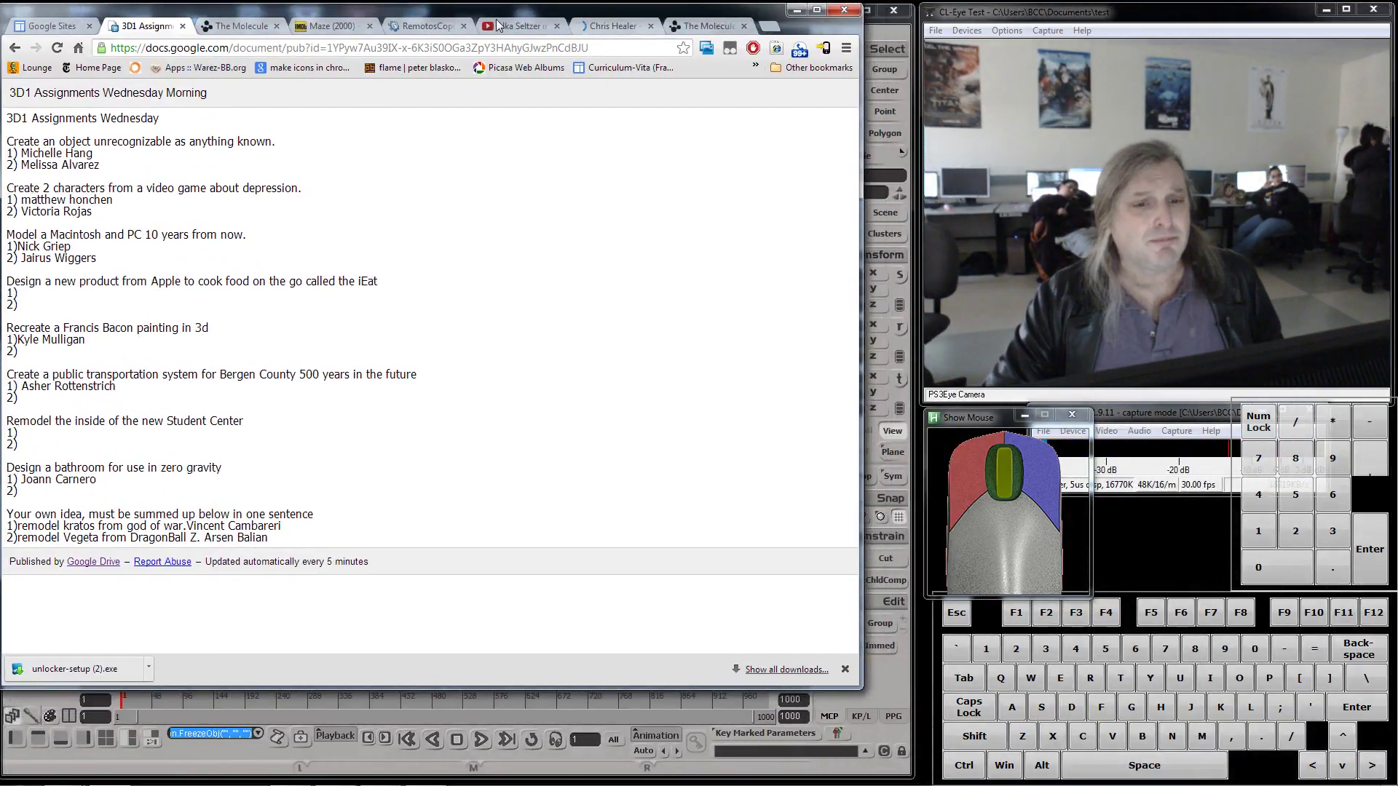
- Open the HOWTO Forward Kinematics page from the BCC Course Guides site, read its four steps, and return to Softimage
{"action": "left_click", "coordinate": [41, 29]}
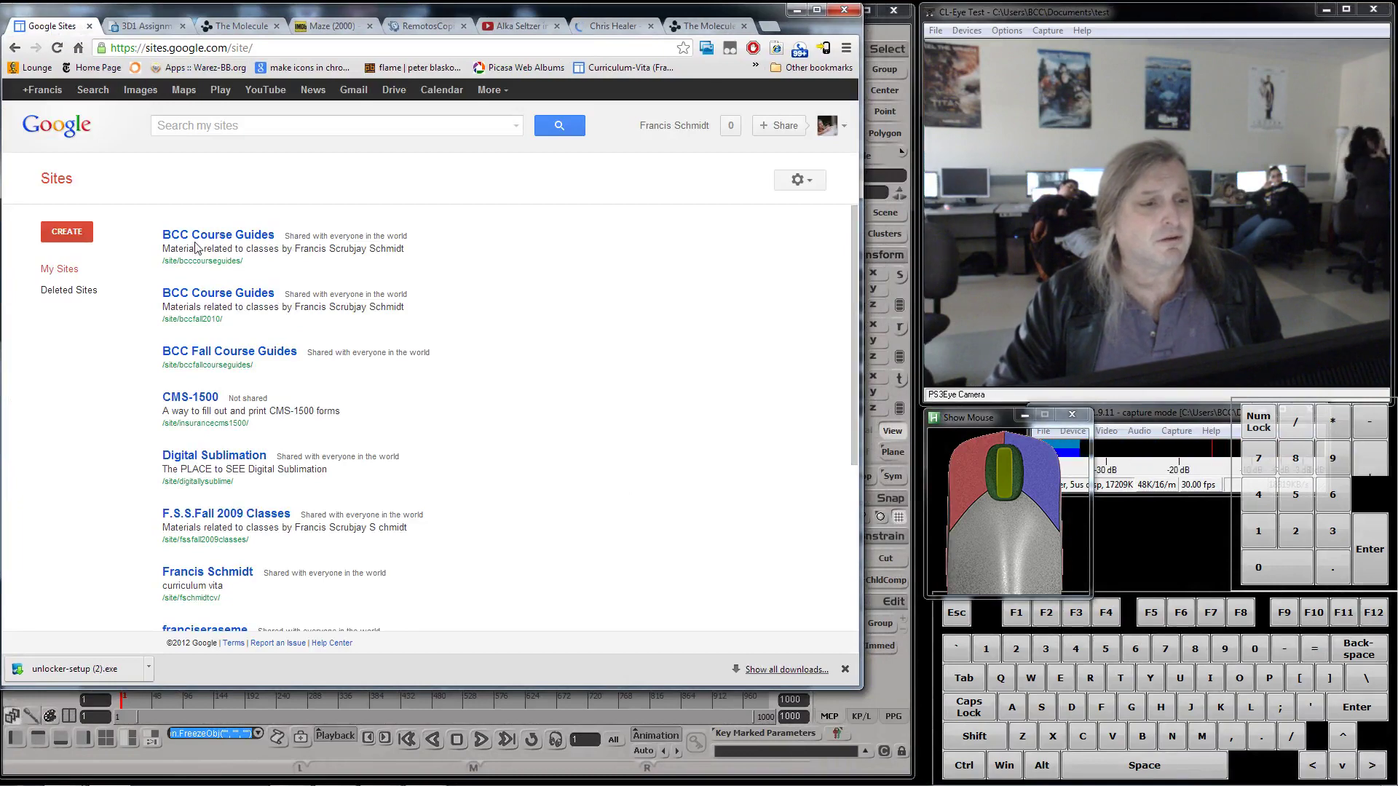
{"action": "left_click", "coordinate": [216, 236]}
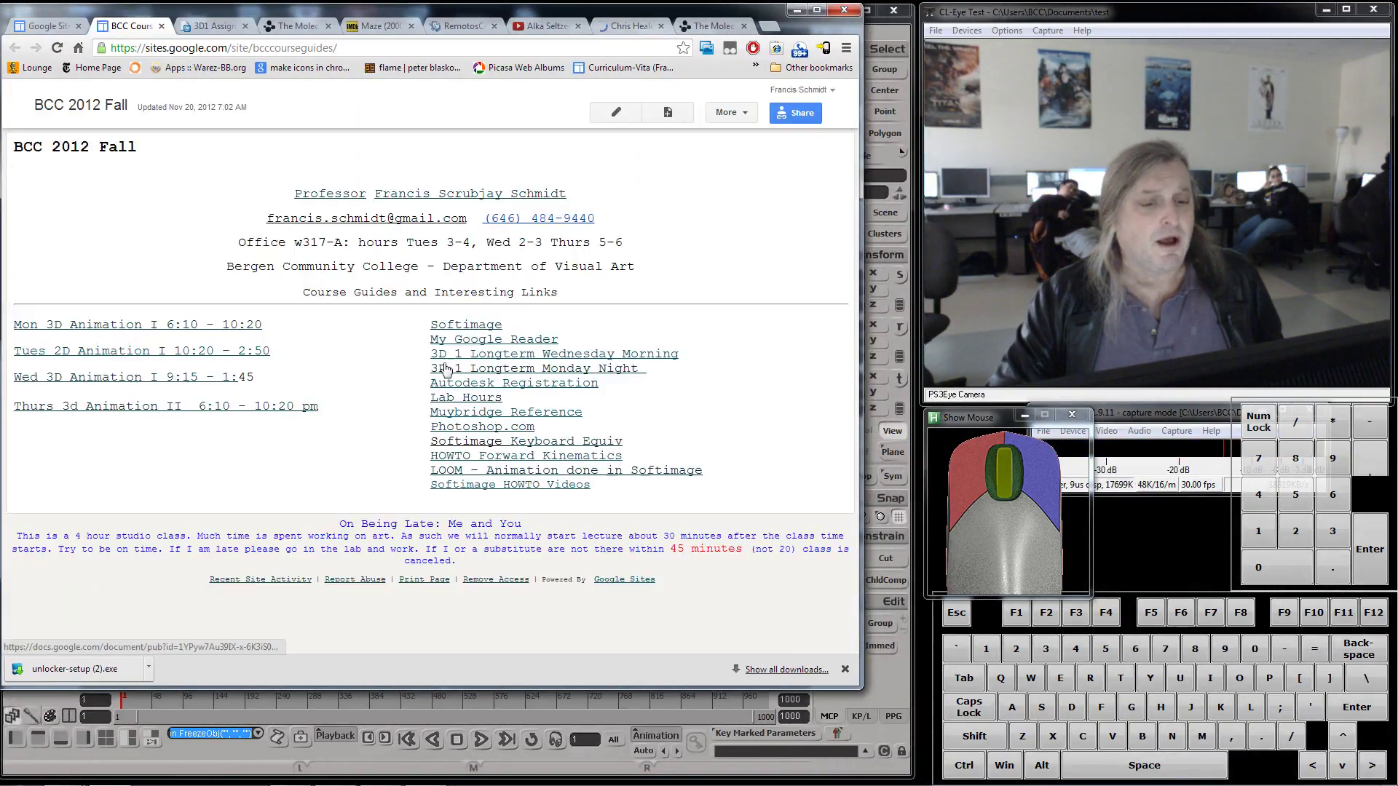
{"action": "left_click", "coordinate": [529, 457]}
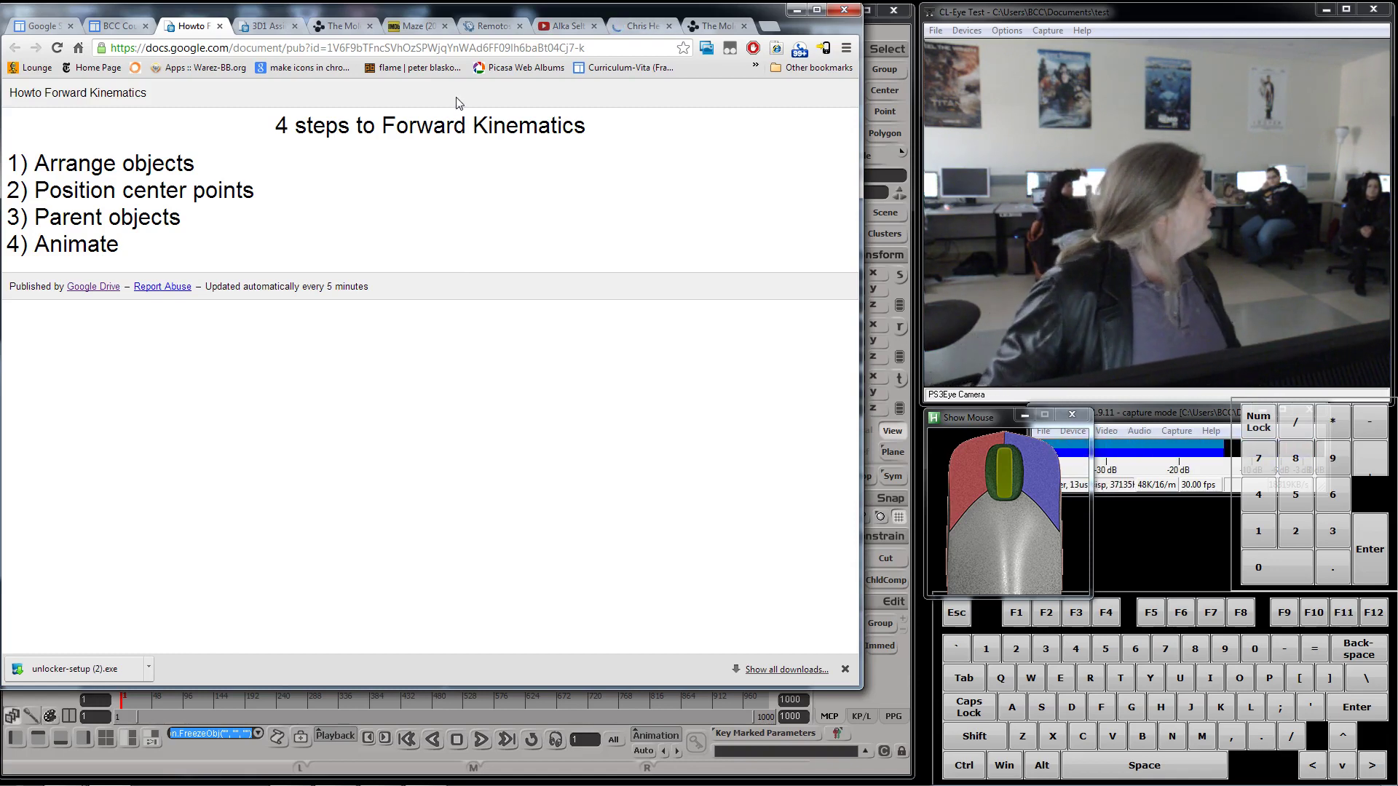
{"action": "left_click", "coordinate": [794, 10]}
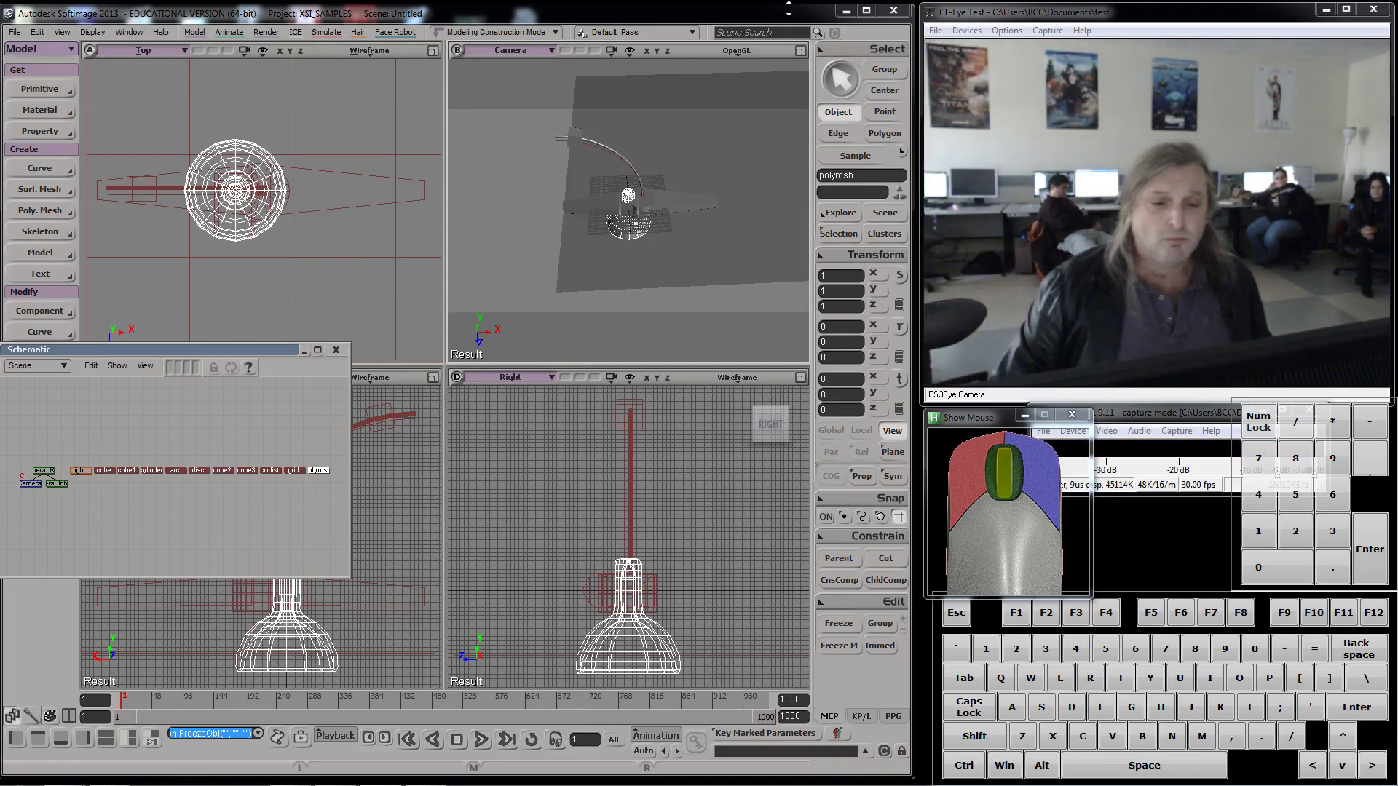
- Close the Schematic view and frame the whole scene in the Front, Right and Camera viewports
{"action": "left_click", "coordinate": [336, 350]}
{"action": "key", "text": "a"}
{"action": "key", "text": "a"}
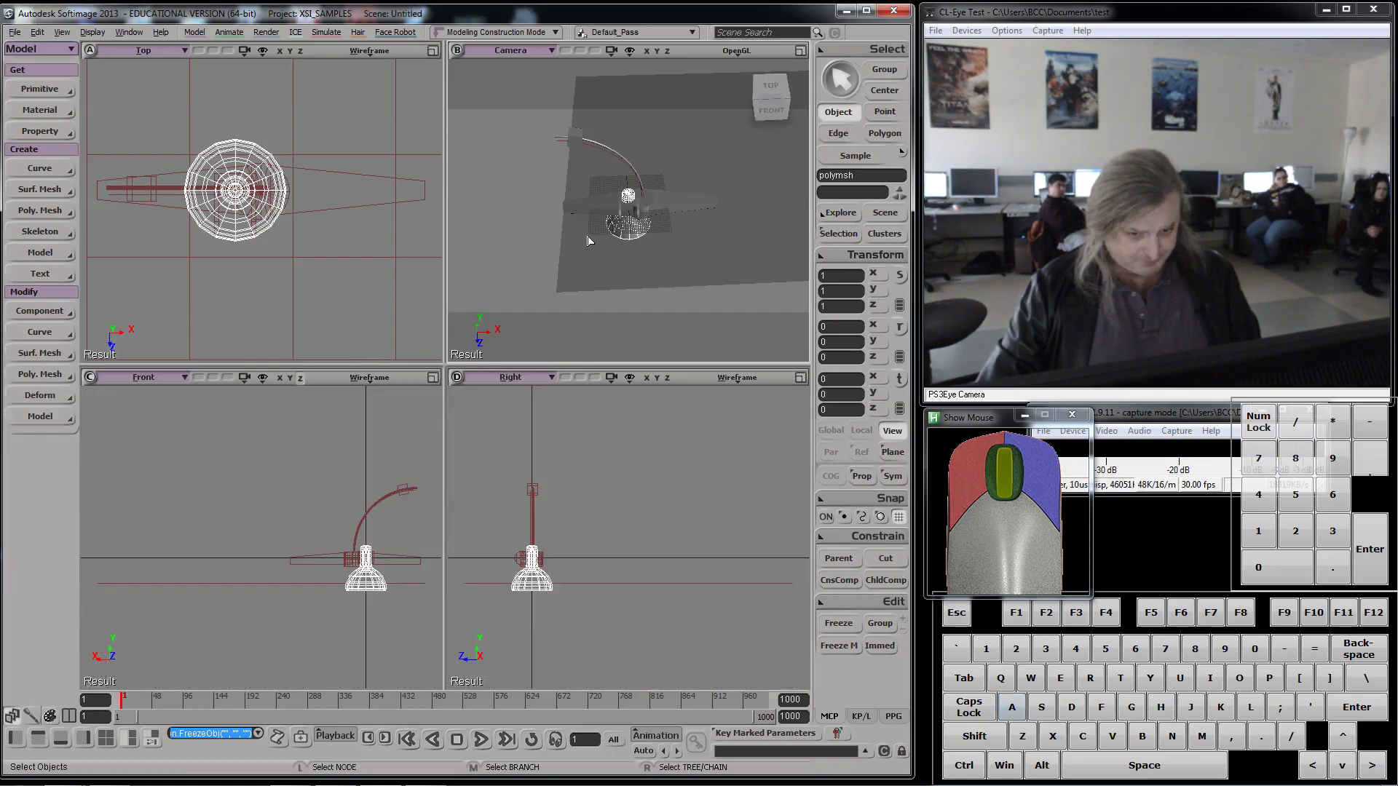
{"action": "key", "text": "a"}
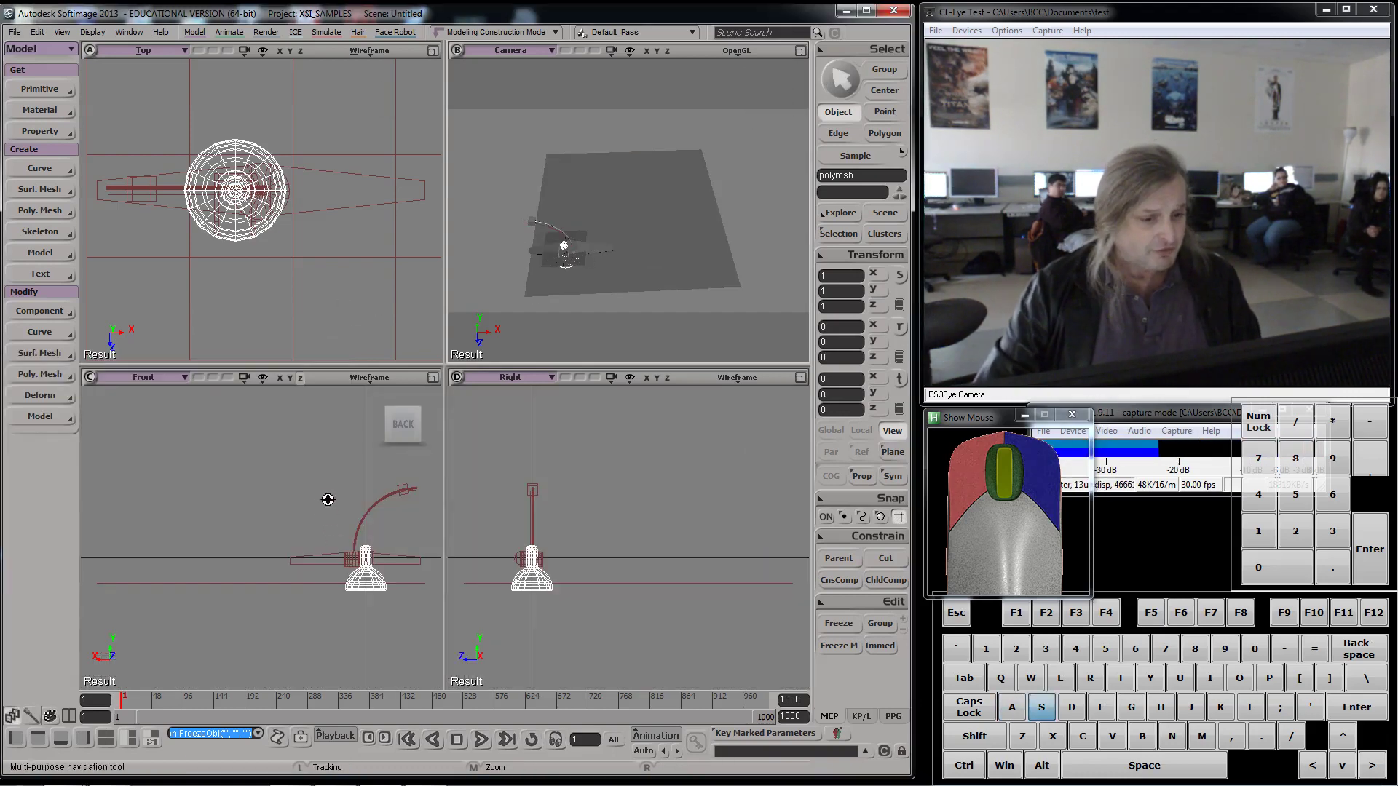
{"action": "key", "text": "s"}
- Open the Schematic view, move it toward the middle of the viewports and frame all its nodes
{"action": "mouse_move", "coordinate": [398, 454]}
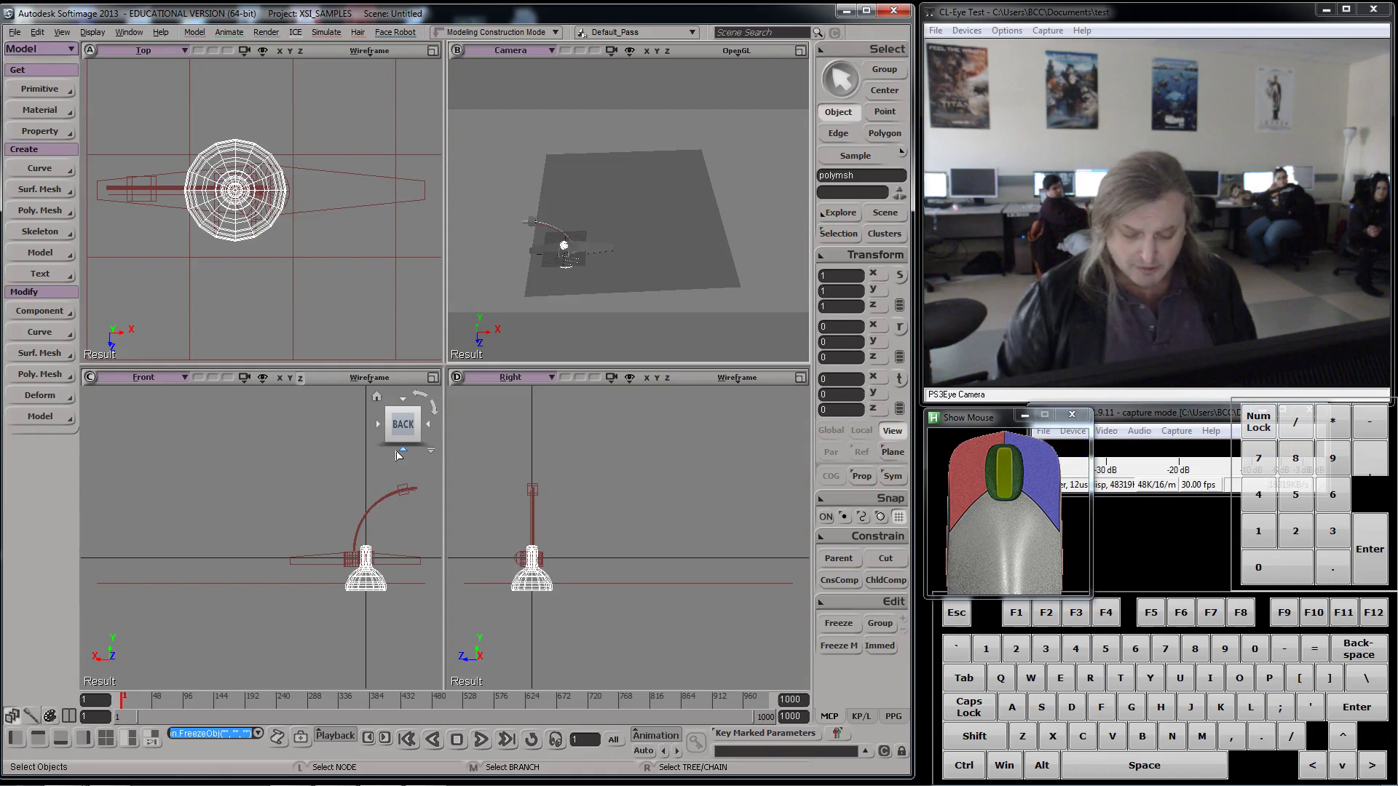
{"action": "key", "text": "9"}
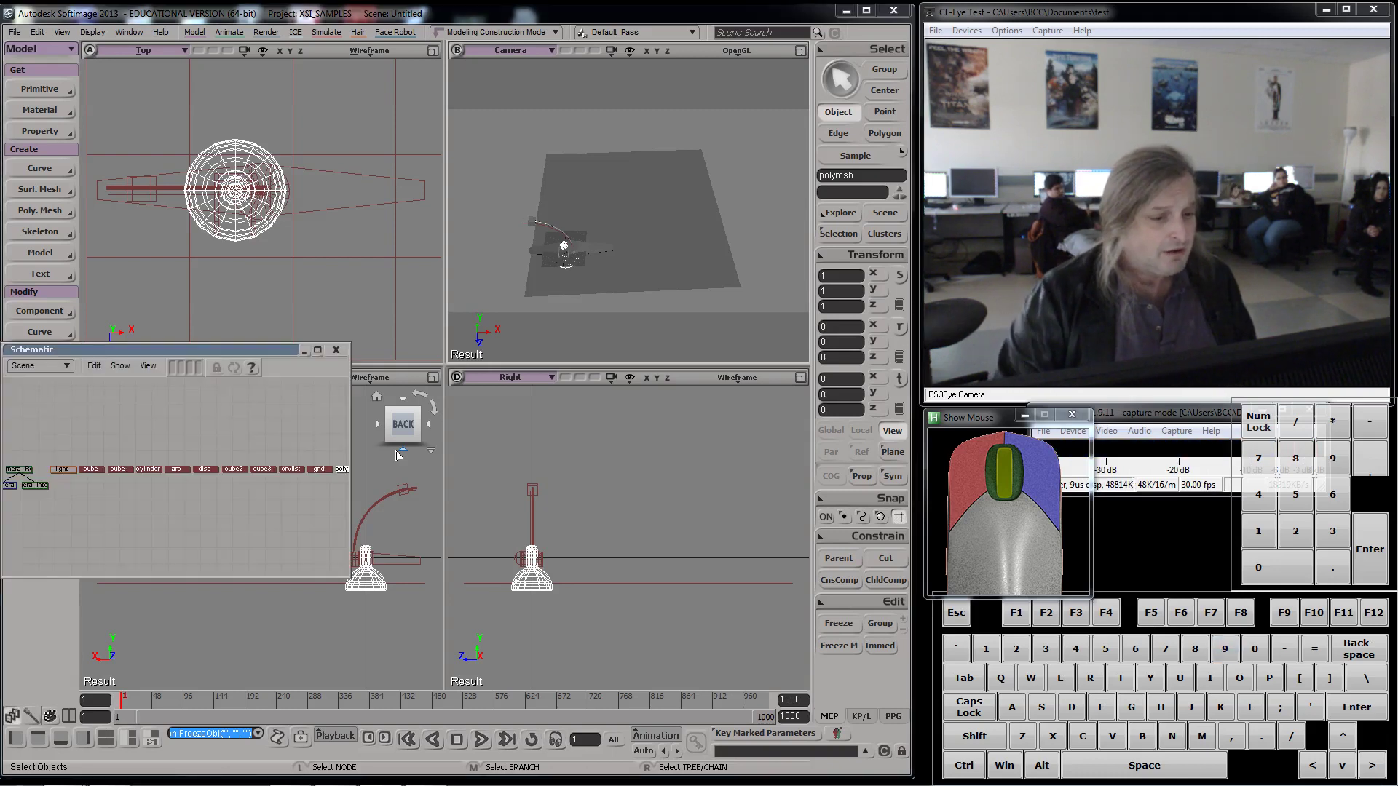
{"action": "left_click_drag", "start_coordinate": [178, 348], "coordinate": [365, 204]}
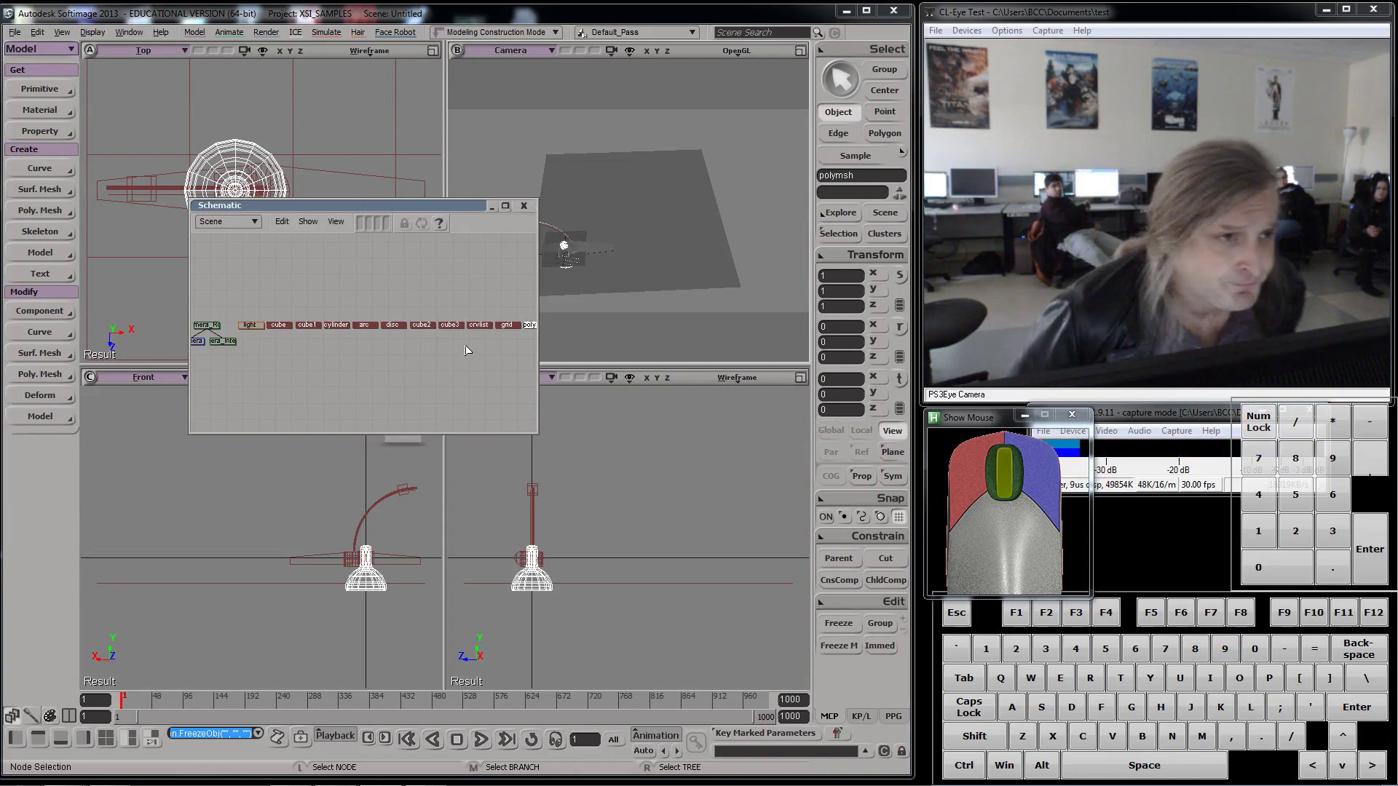
{"action": "key", "text": "a"}
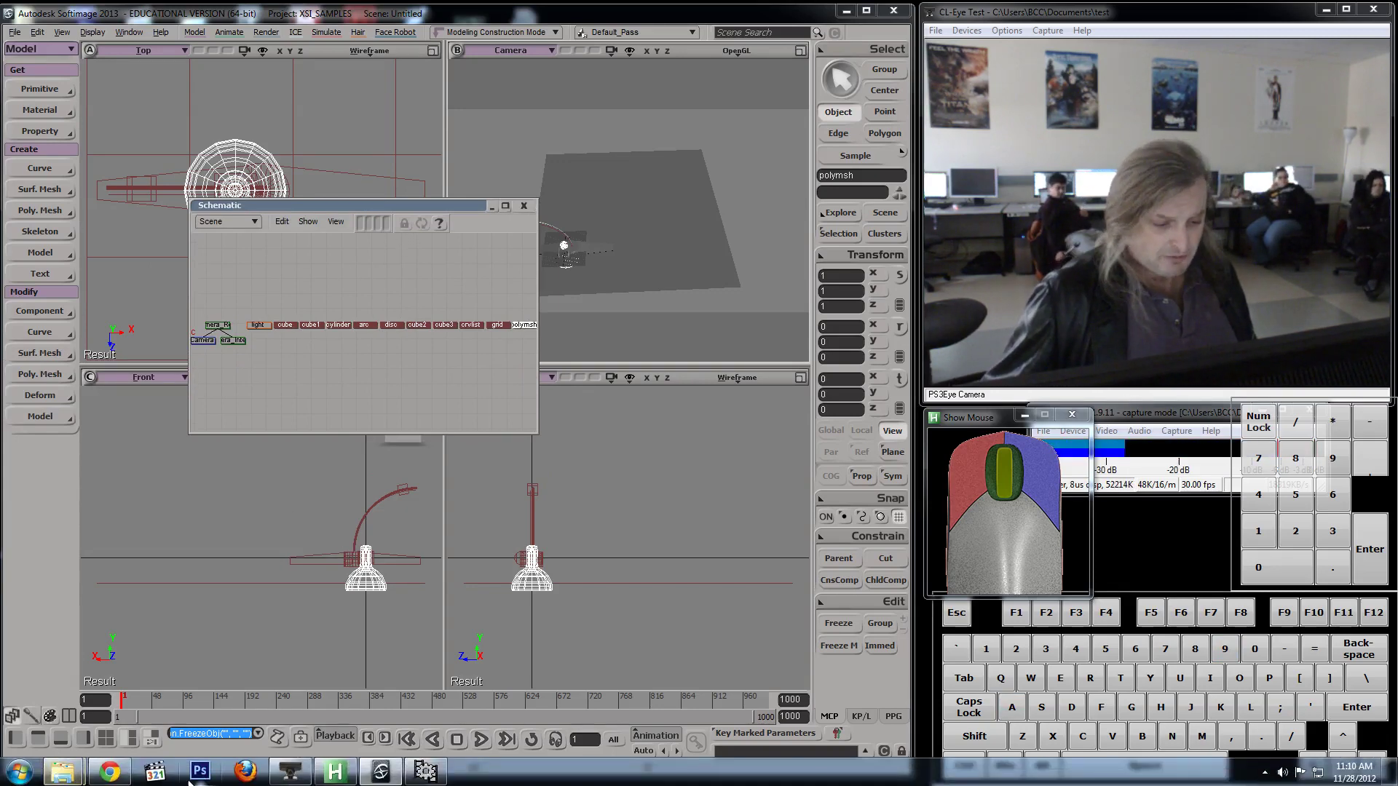
- Switch to Chrome, search for "nyc subway map" and open the mta.info Subway Map page
{"action": "left_click", "coordinate": [110, 773]}
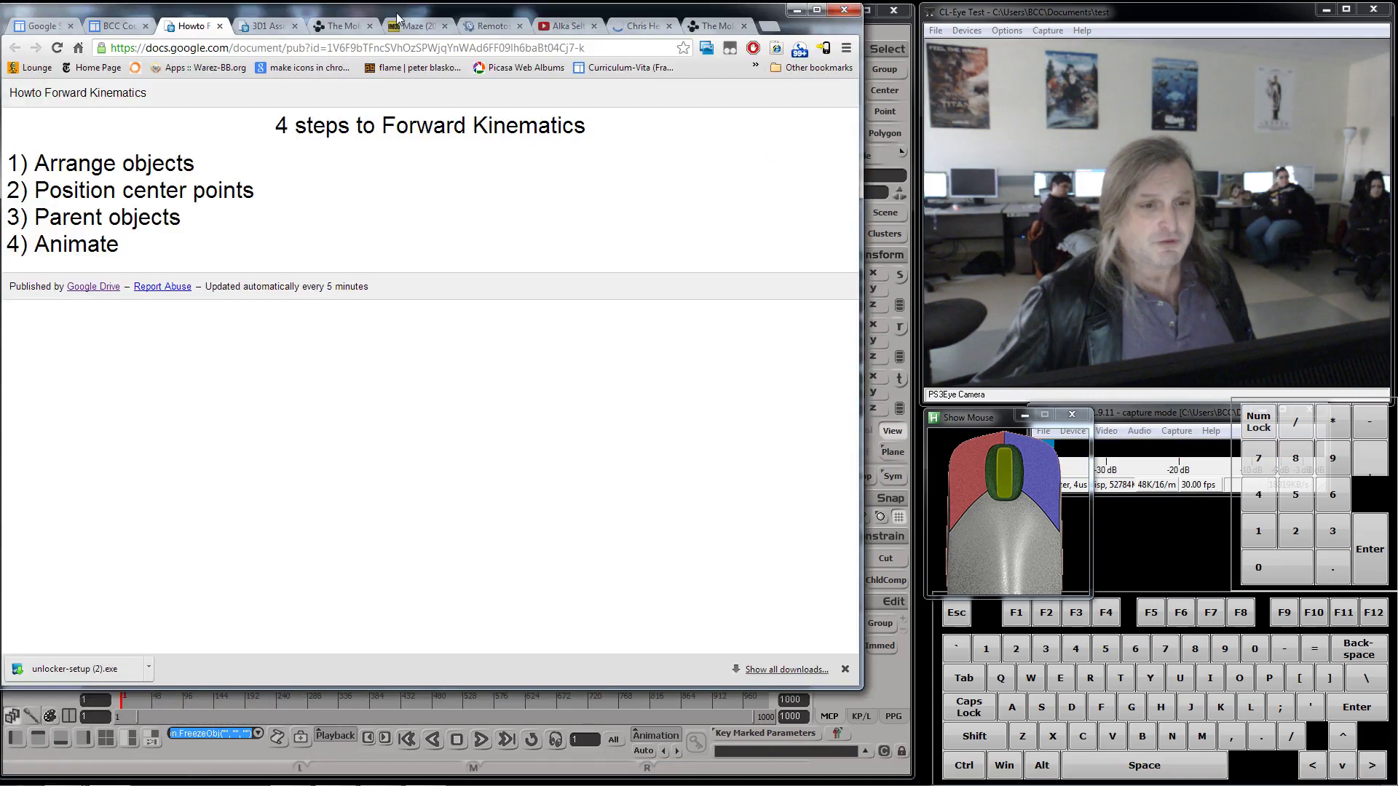
{"action": "left_click_drag", "start_coordinate": [427, 45], "coordinate": [419, 45]}
{"action": "left_click", "coordinate": [366, 51]}
{"action": "left_click", "coordinate": [363, 74]}
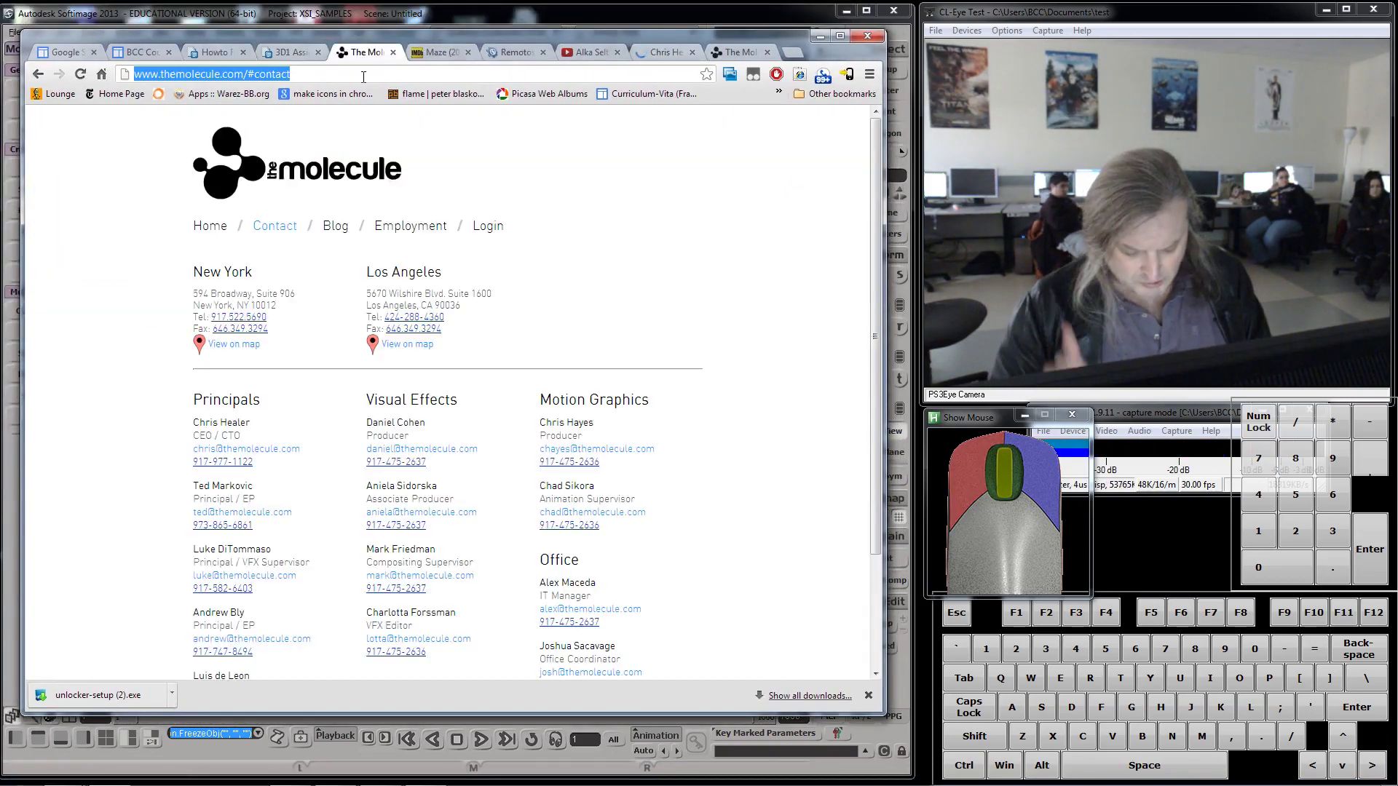
{"action": "type", "text": "nyc"}
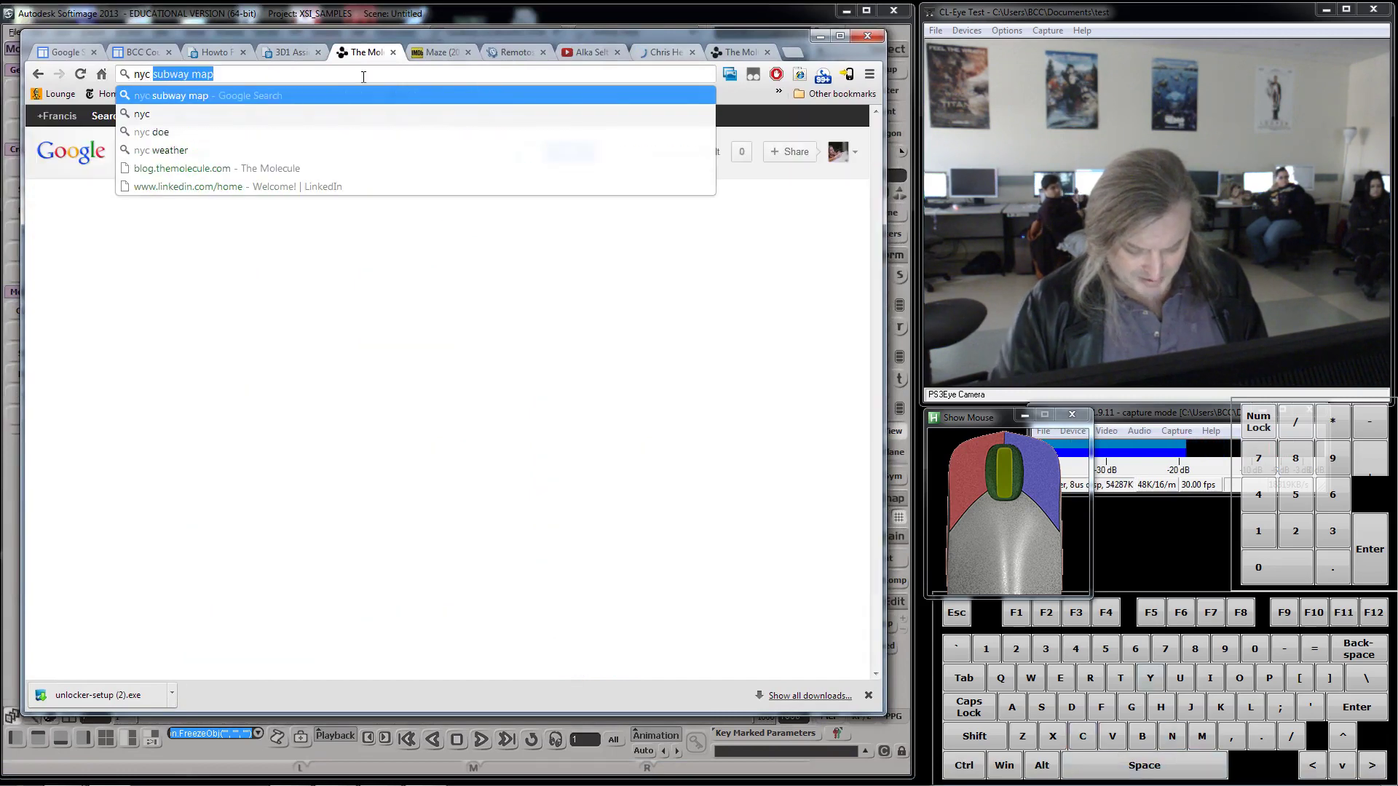
{"action": "type", "text": " subway"}
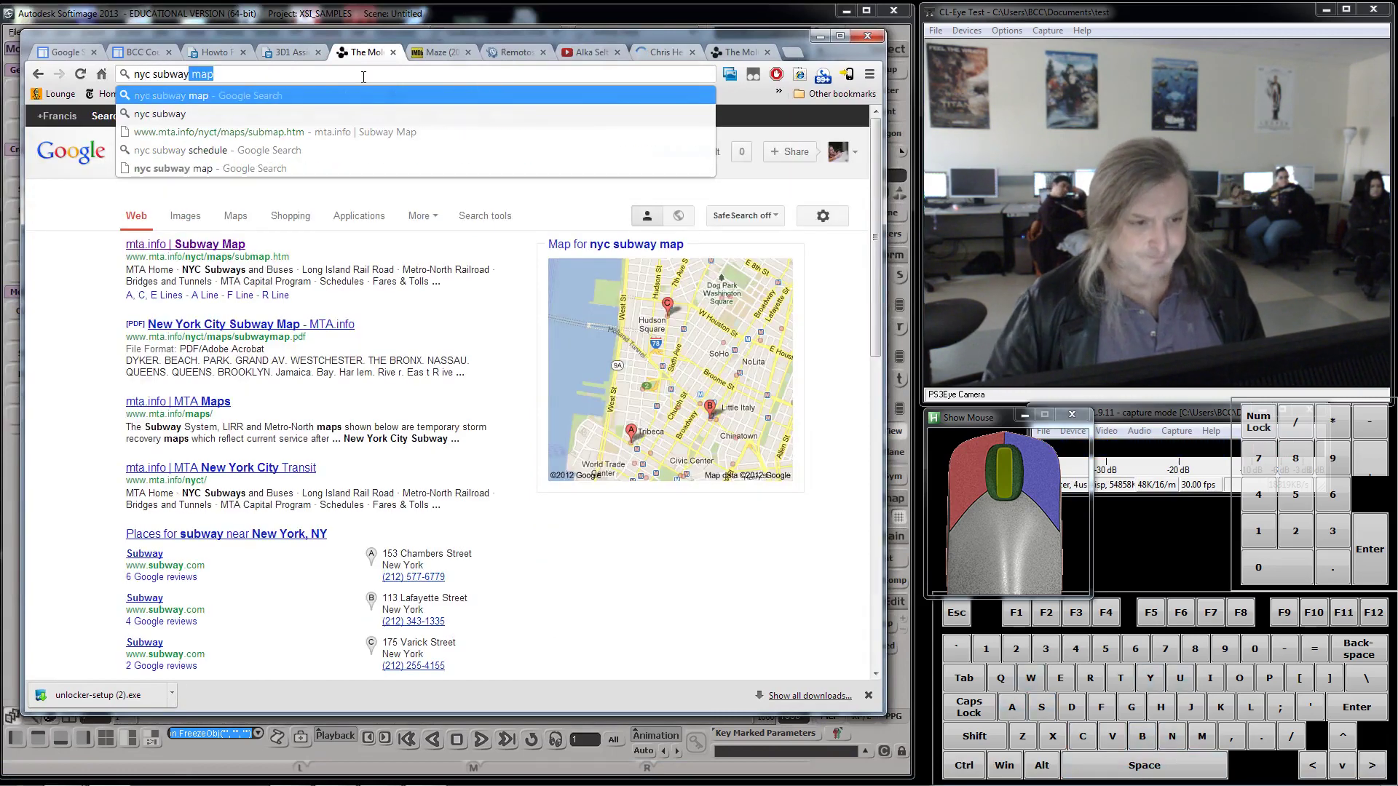
{"action": "key", "text": "Return"}
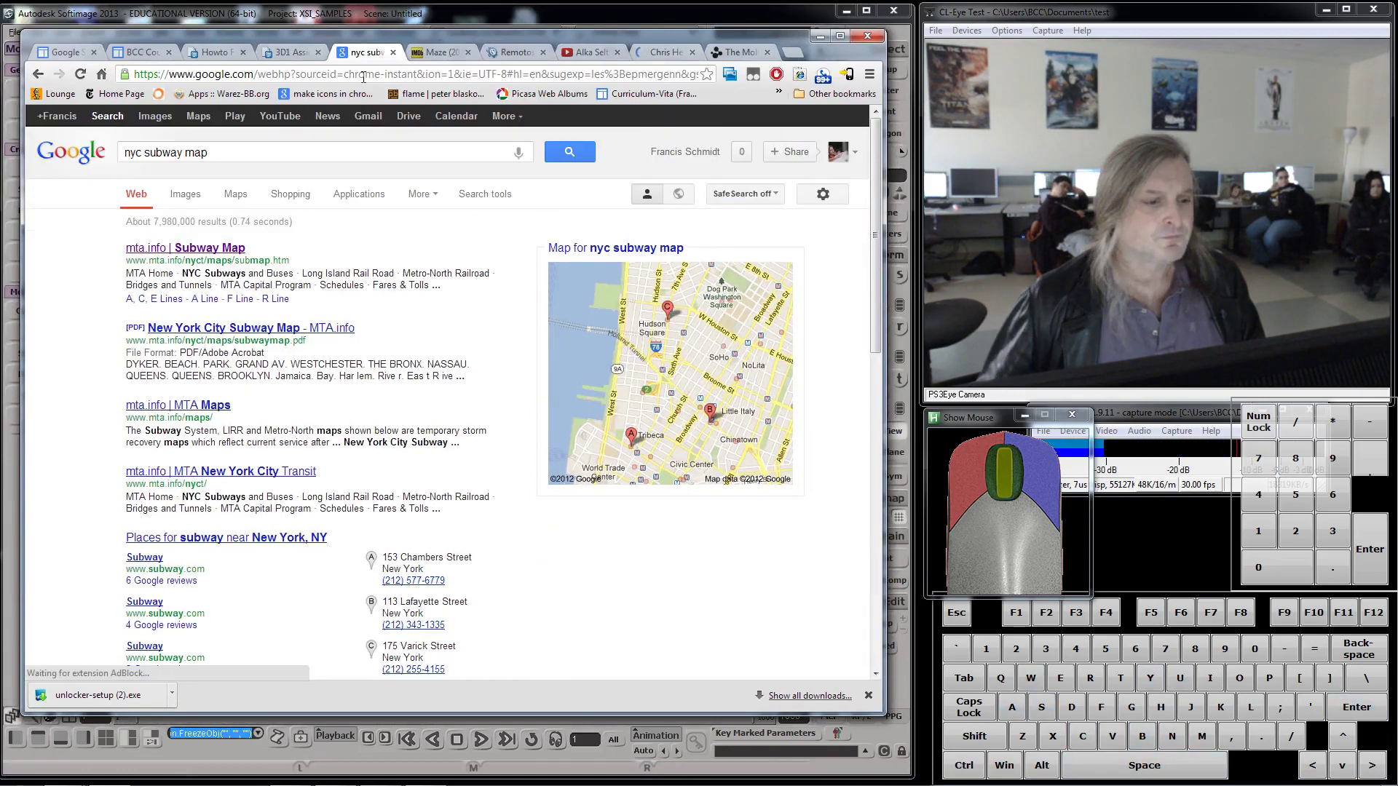
{"action": "left_click", "coordinate": [225, 255]}
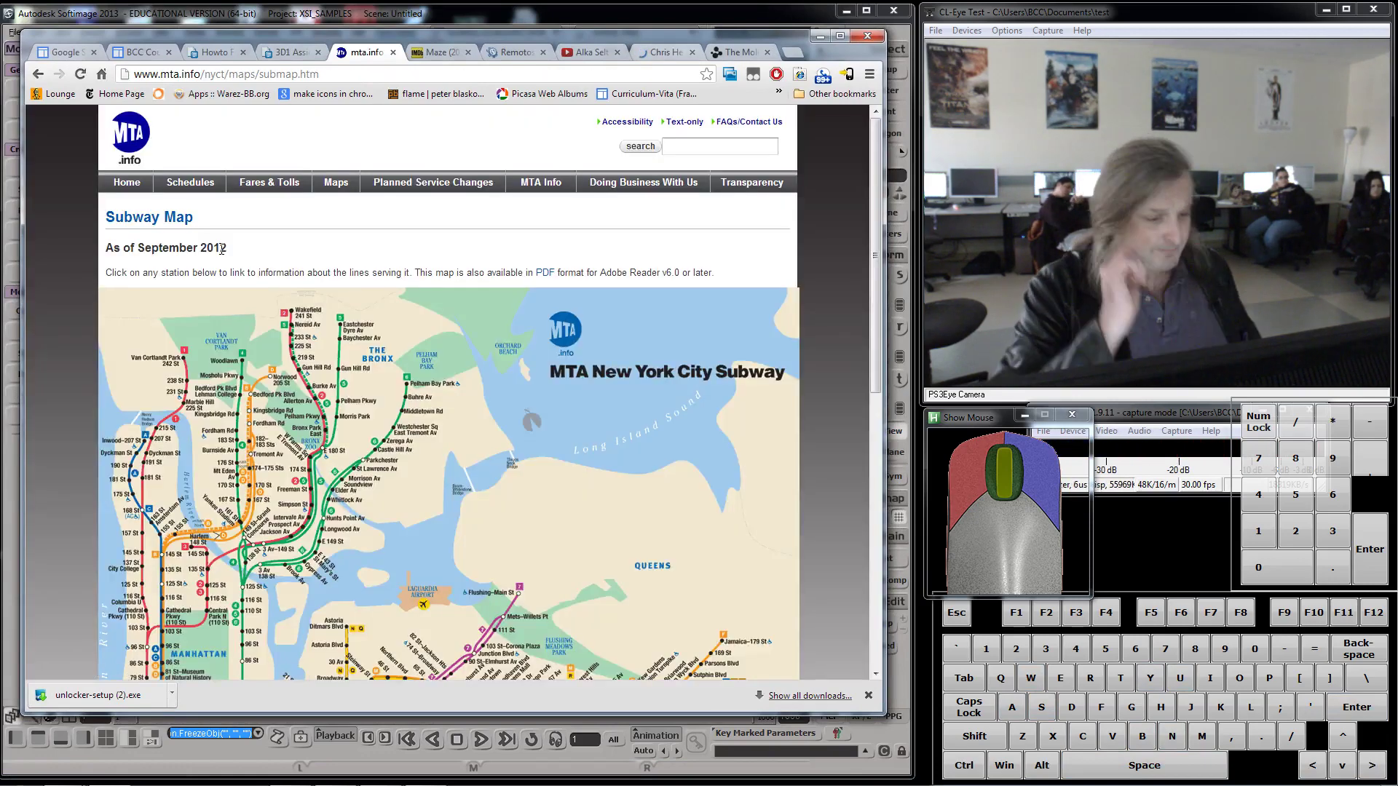
- Examine the New York City subway map from the Bronx to Brooklyn, and return to Softimage
{"action": "left_click_drag", "start_coordinate": [876, 175], "coordinate": [811, 295]}
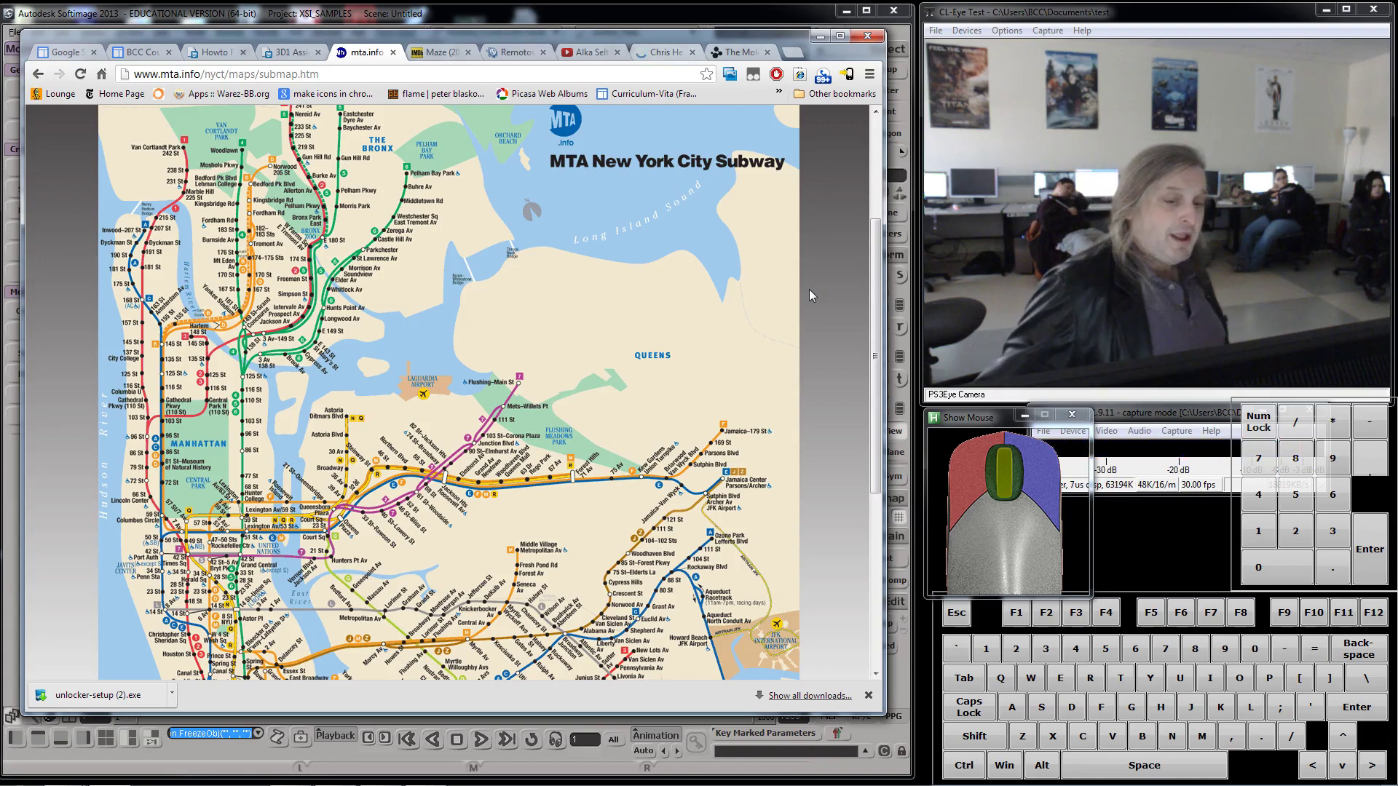
{"action": "left_click_drag", "start_coordinate": [876, 427], "coordinate": [876, 511]}
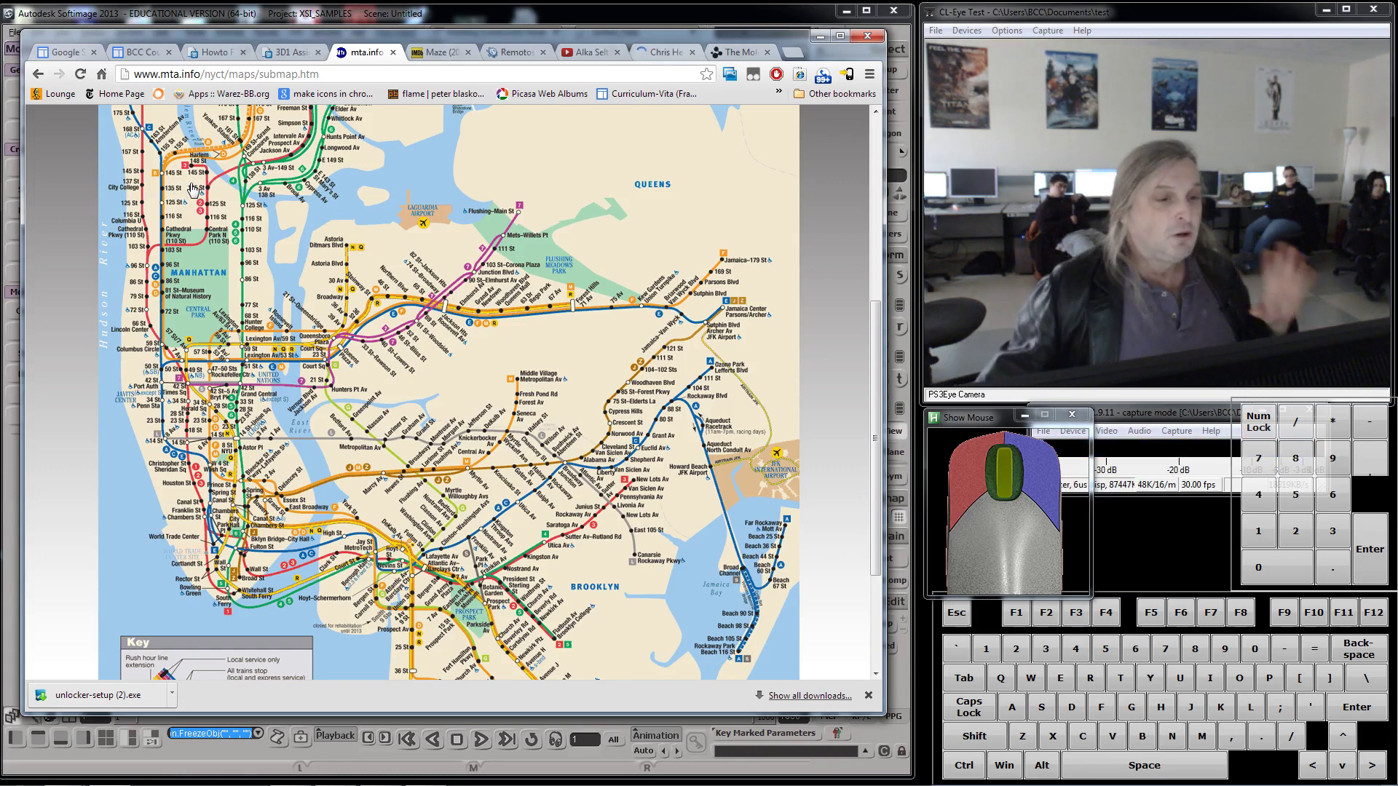
{"action": "left_click", "coordinate": [821, 36]}
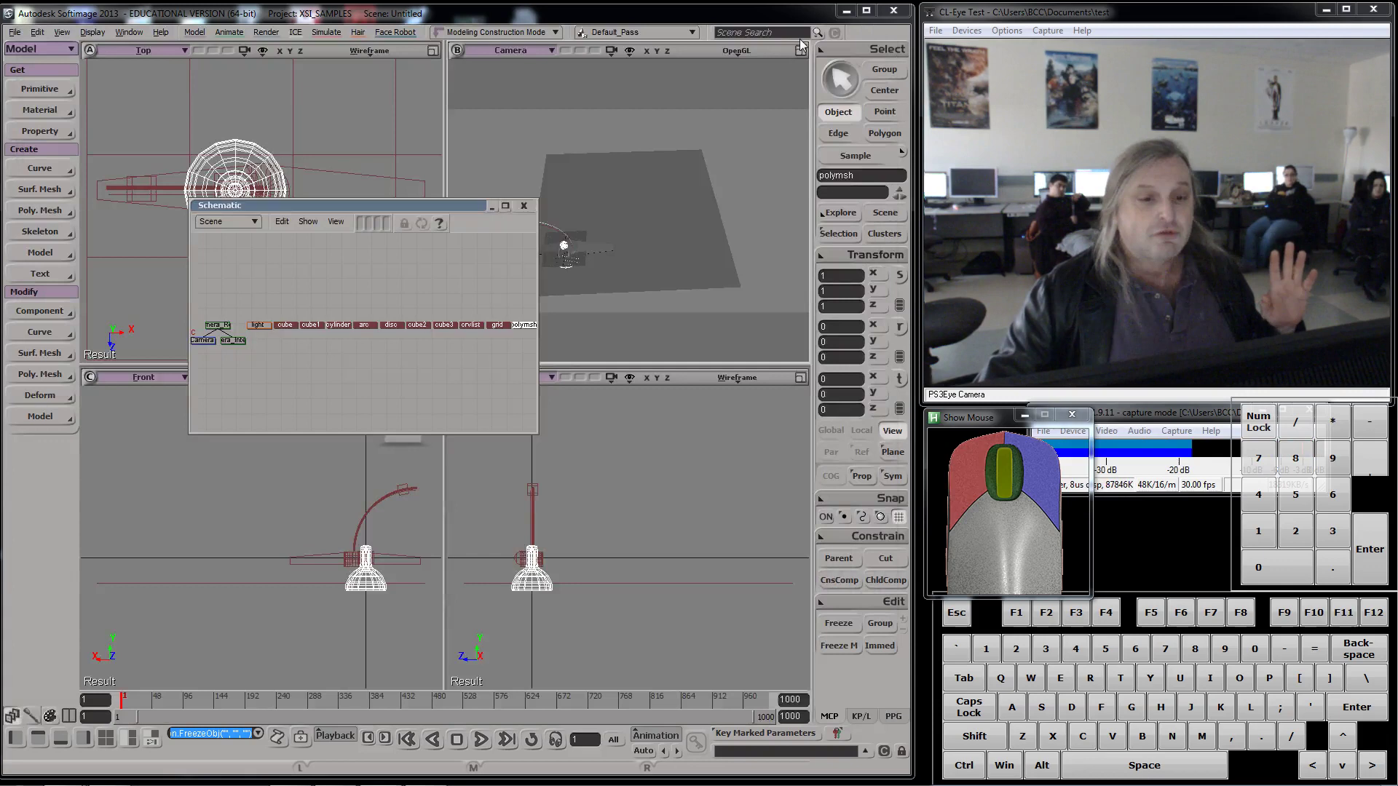
- Move and enlarge the Schematic window, and magnify its nodes until their names are readable
{"action": "left_click", "coordinate": [358, 308]}
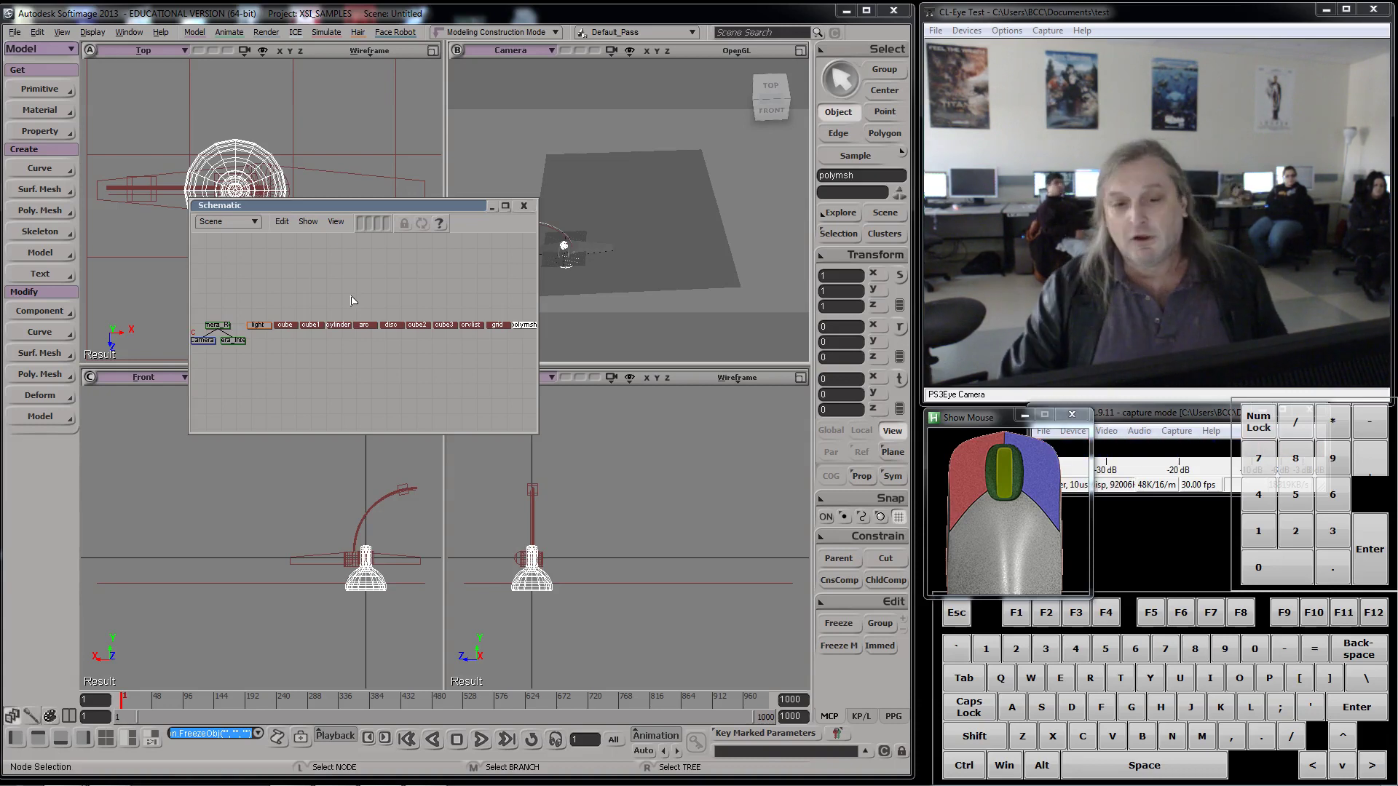
{"action": "left_click_drag", "start_coordinate": [435, 207], "coordinate": [390, 138]}
{"action": "left_click_drag", "start_coordinate": [498, 365], "coordinate": [594, 474]}
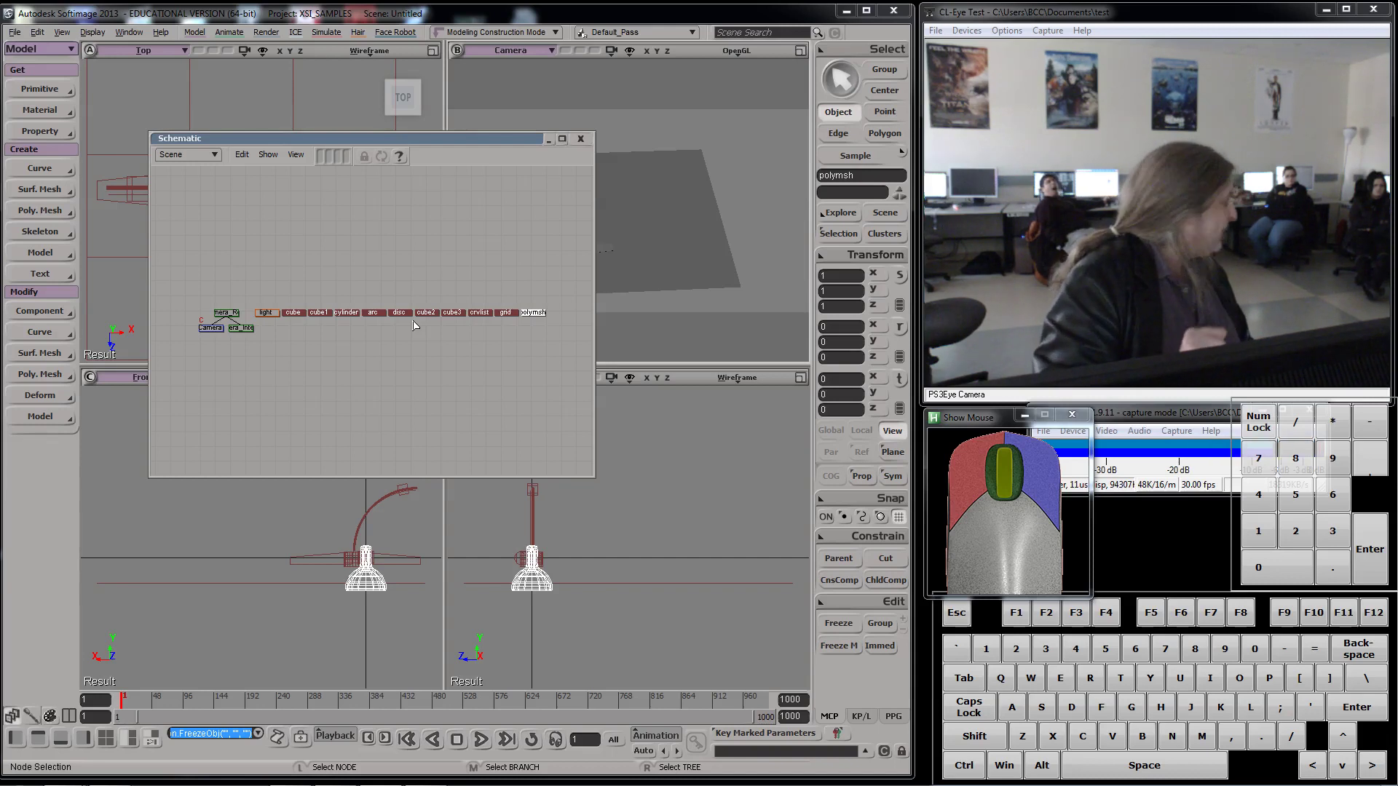
{"action": "scroll", "coordinate": [359, 334], "scroll_direction": "up", "scroll_amount": 3}
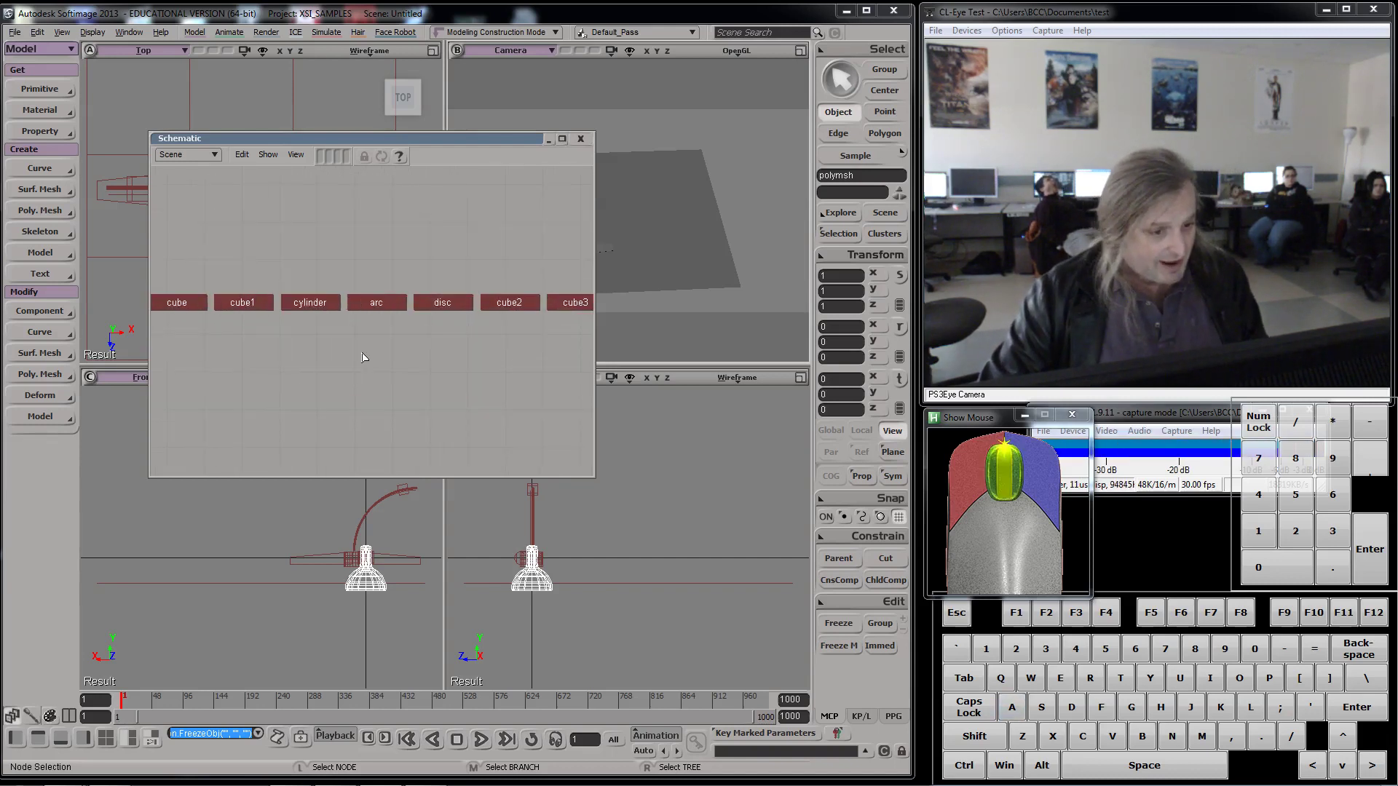
{"action": "scroll", "coordinate": [359, 350], "scroll_direction": "down", "scroll_amount": 3}
{"action": "scroll", "coordinate": [356, 362], "scroll_direction": "up", "scroll_amount": 2}
{"action": "scroll", "coordinate": [364, 357], "scroll_direction": "up", "scroll_amount": 2}
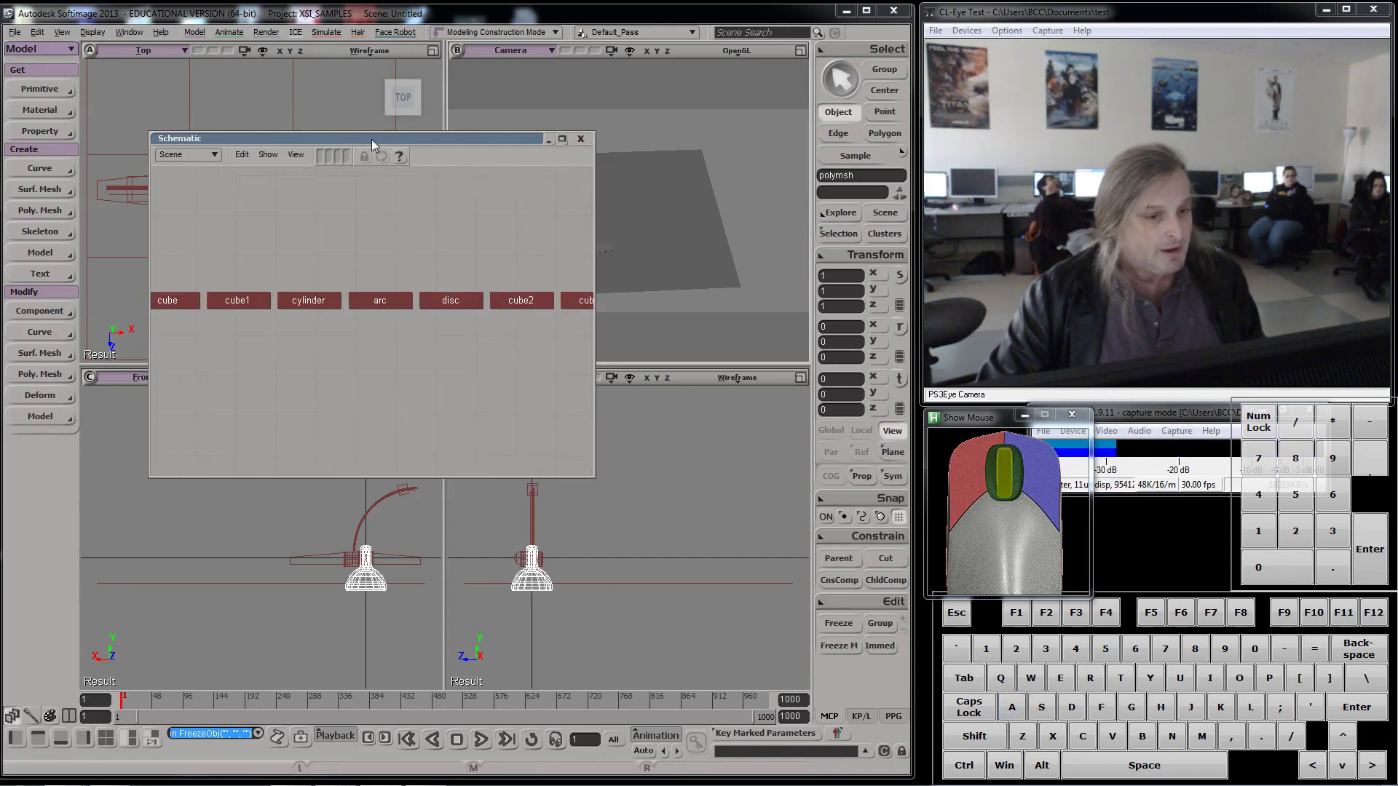
- Reposition the Schematic window and select the cube, cube1, cylinder, arc, disc and cube2 nodes one after another
{"action": "left_click_drag", "start_coordinate": [372, 138], "coordinate": [511, 317]}
{"action": "left_click", "coordinate": [306, 478]}
{"action": "left_click", "coordinate": [375, 477]}
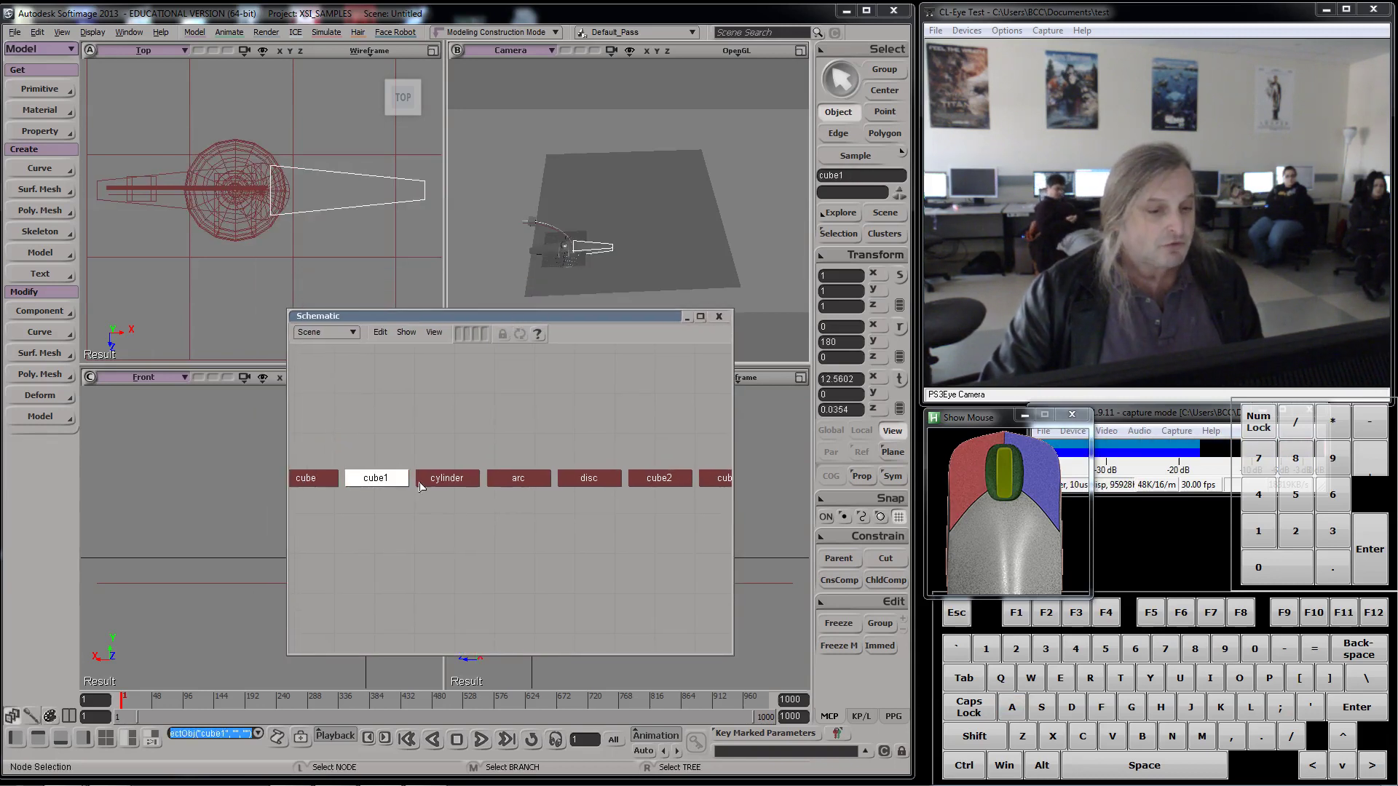
{"action": "left_click", "coordinate": [441, 480]}
{"action": "left_click", "coordinate": [513, 481]}
{"action": "left_click", "coordinate": [588, 480]}
{"action": "left_click", "coordinate": [655, 480]}
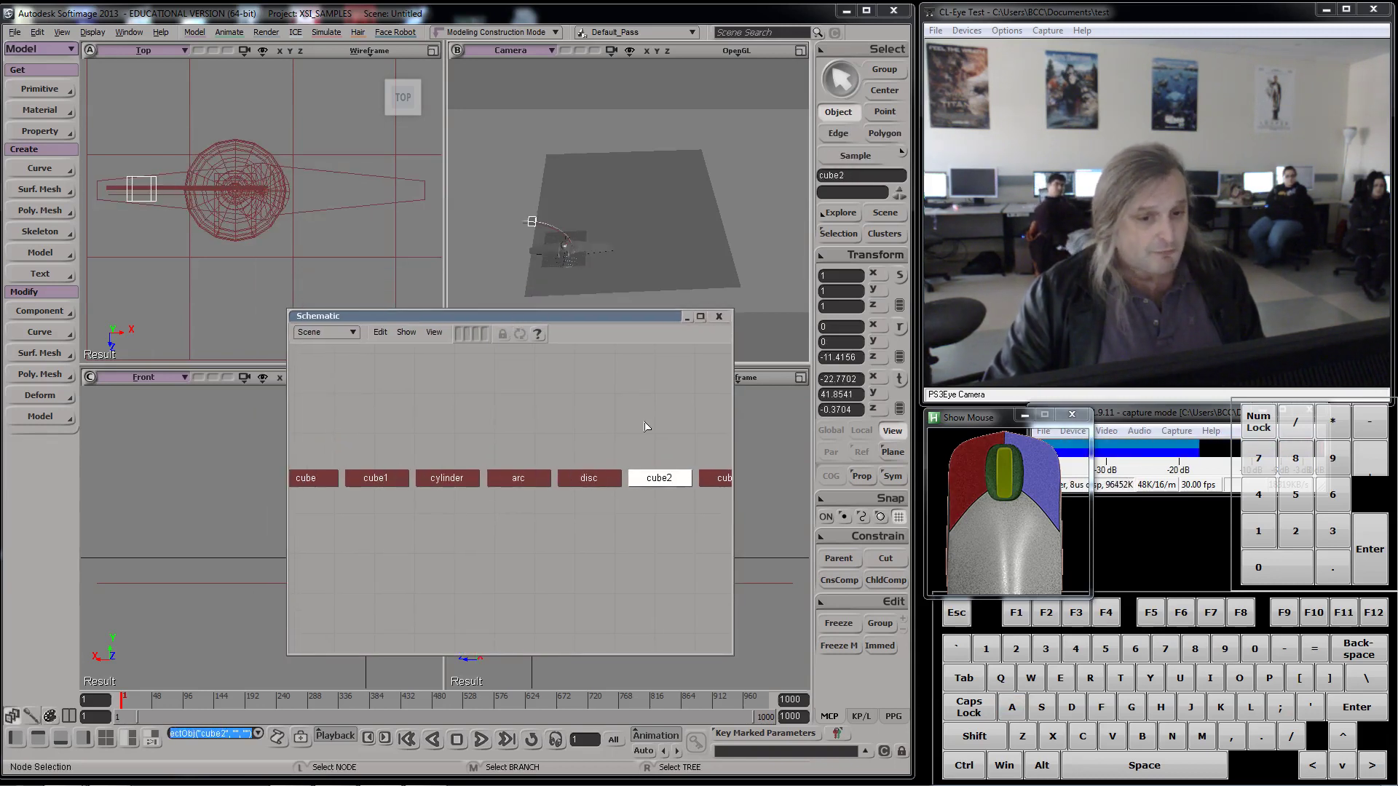
- Select helicopter parts directly in the Camera and Top viewports, ending with cube3, to compare them with their schematic nodes
{"action": "left_click", "coordinate": [555, 254]}
{"action": "left_click", "coordinate": [544, 251]}
{"action": "left_click", "coordinate": [568, 255]}
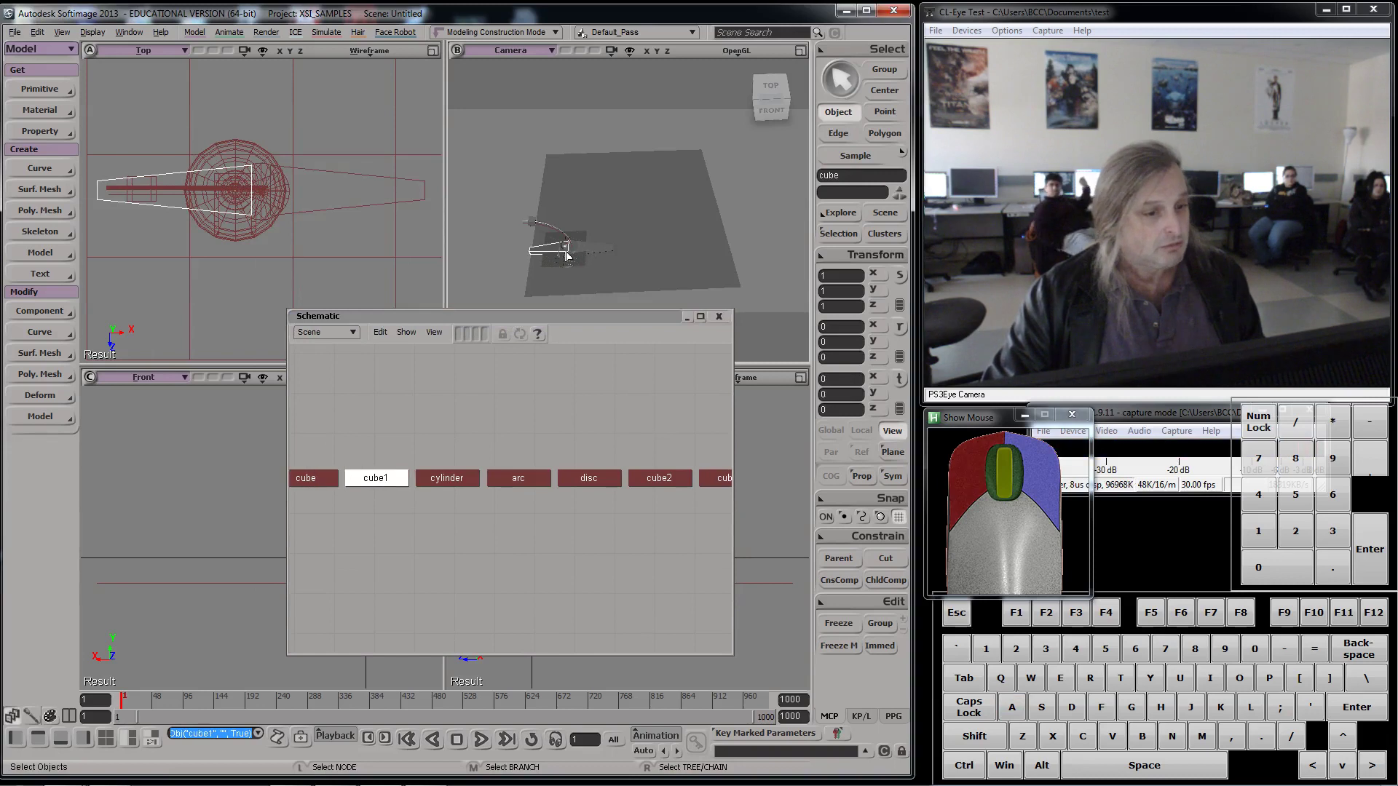
{"action": "left_click", "coordinate": [219, 188]}
{"action": "left_click", "coordinate": [254, 219]}
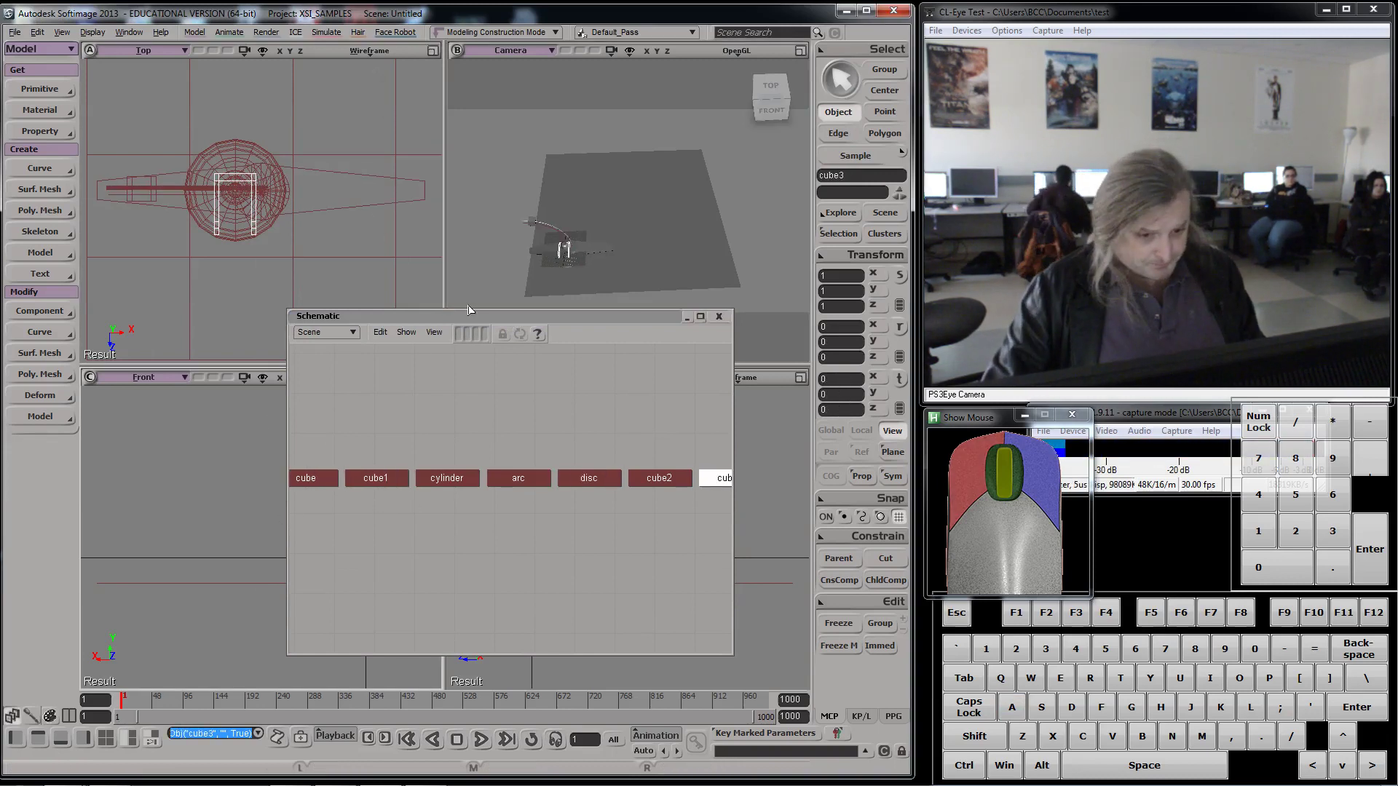
- Move the Schematic window aside, review the "4 steps to Forward Kinematics" page in Chrome, and return to Softimage
{"action": "left_click_drag", "start_coordinate": [468, 315], "coordinate": [355, 321]}
{"action": "mouse_move", "coordinate": [283, 776]}
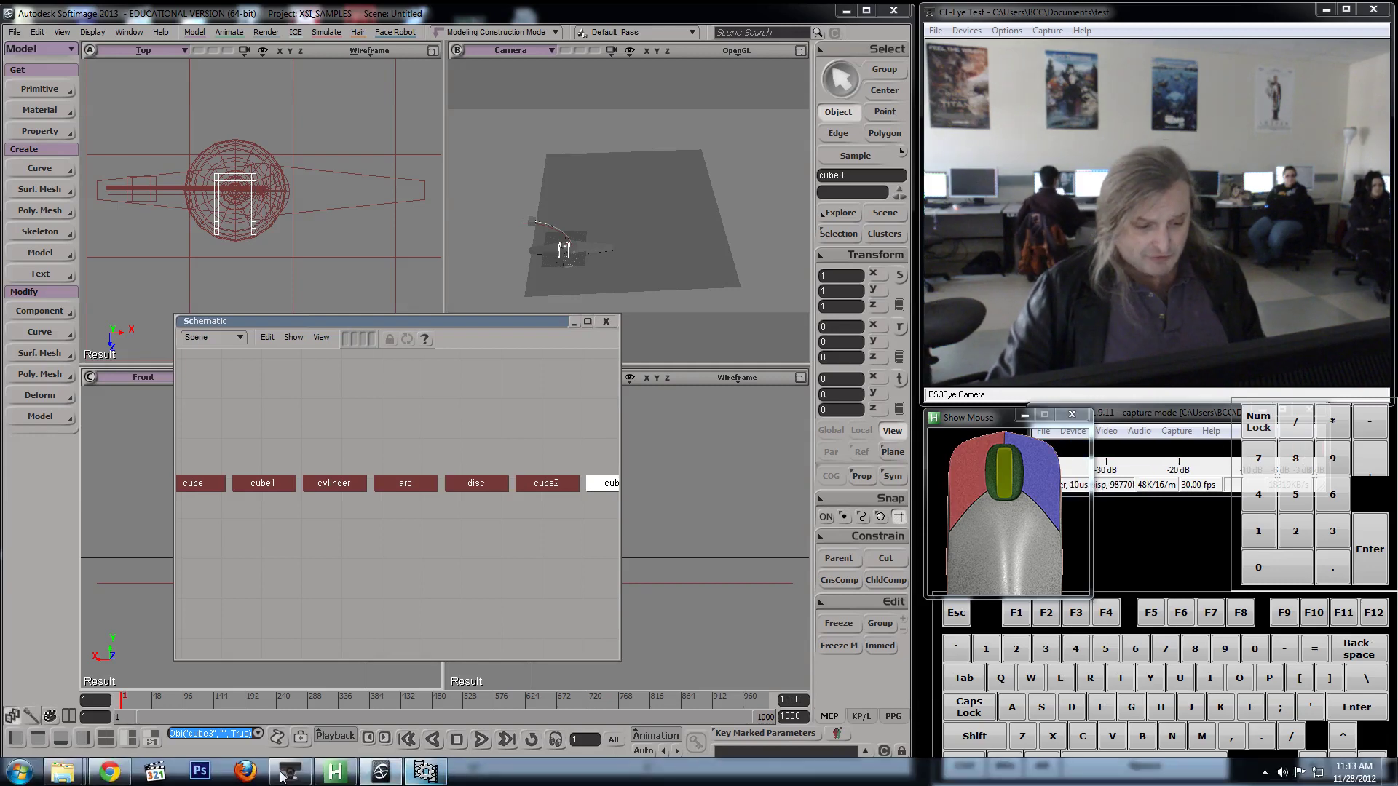
{"action": "left_click", "coordinate": [109, 771]}
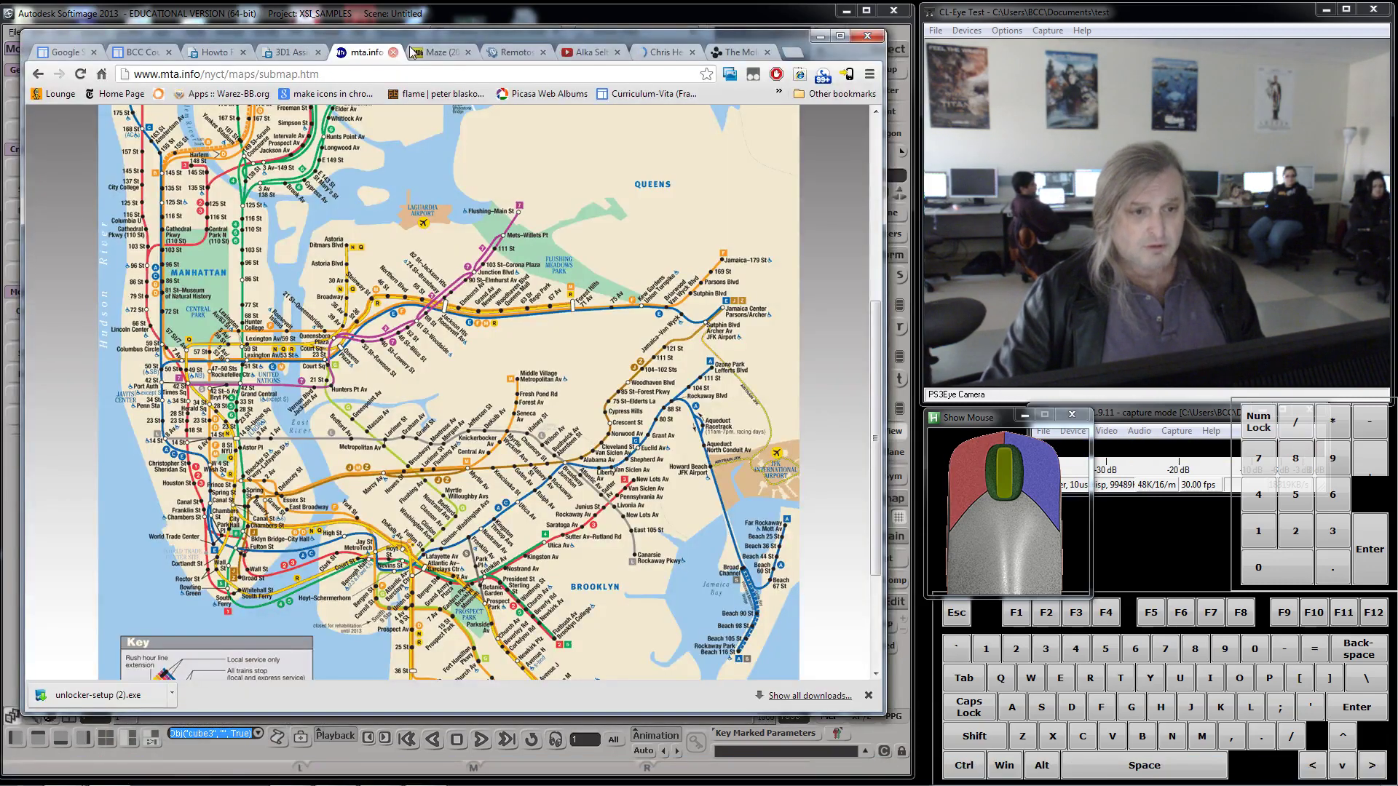
{"action": "left_click", "coordinate": [218, 52]}
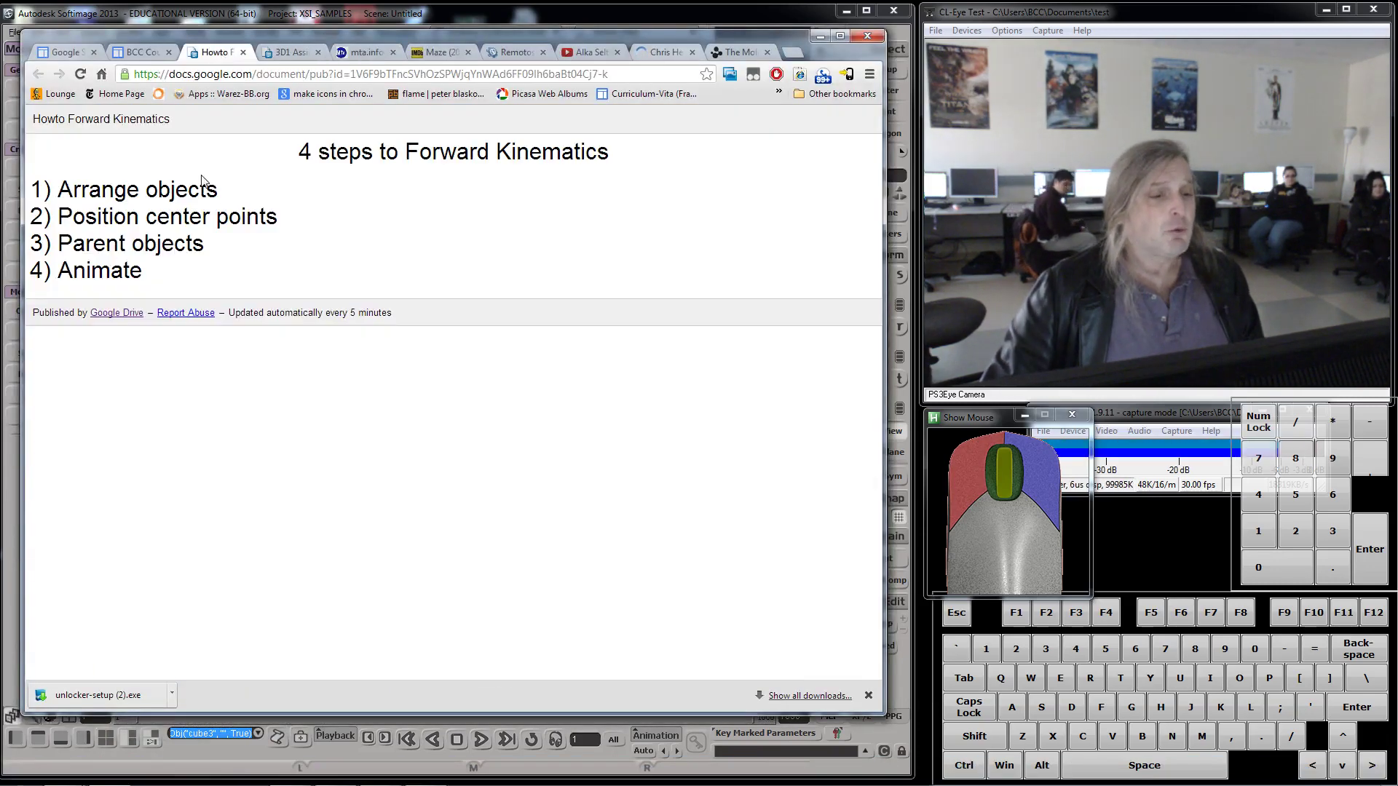
{"action": "left_click", "coordinate": [820, 35]}
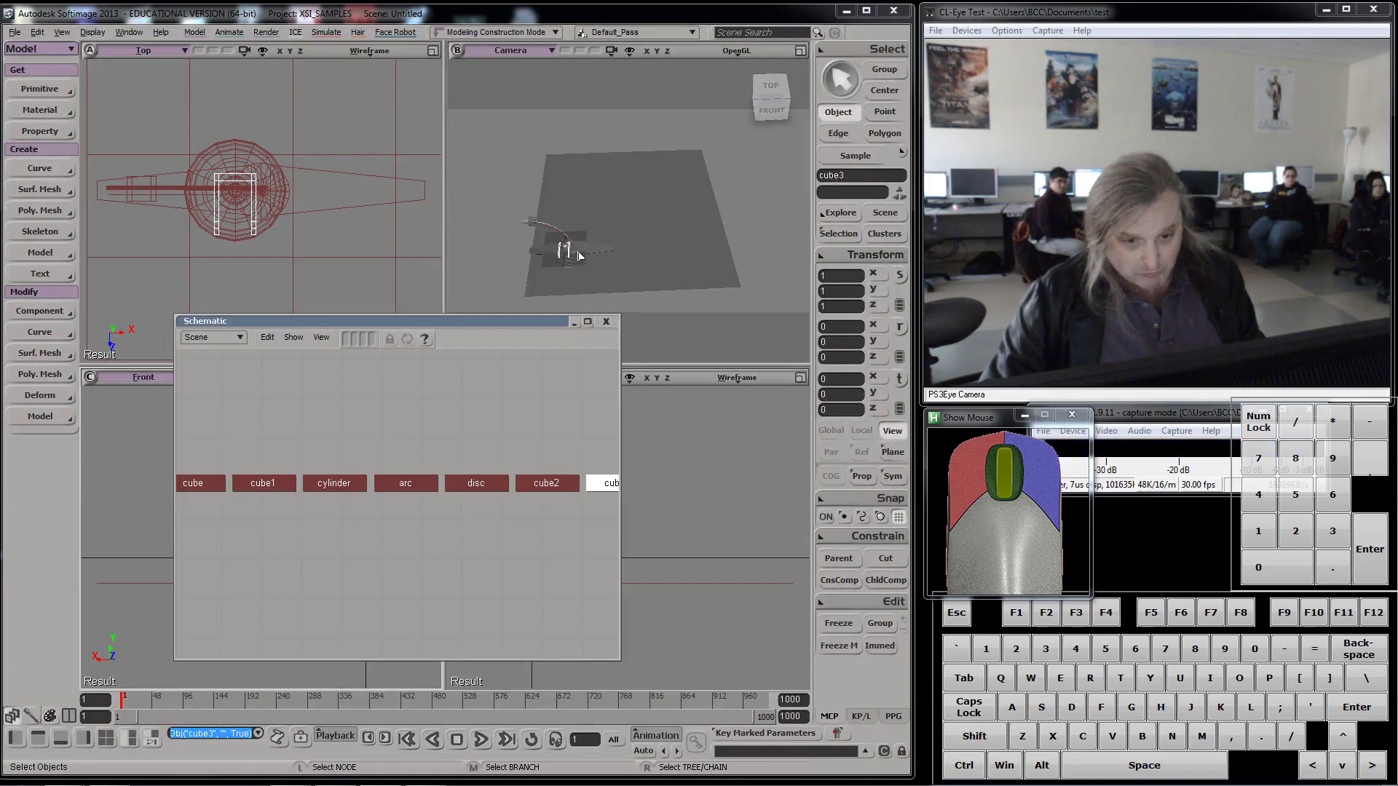
- Move cube3 to the free end of the curved arm, at about X -23.05, Y 41.79, Z 7.70
{"action": "scroll", "coordinate": [581, 249], "scroll_direction": "up", "scroll_amount": 2}
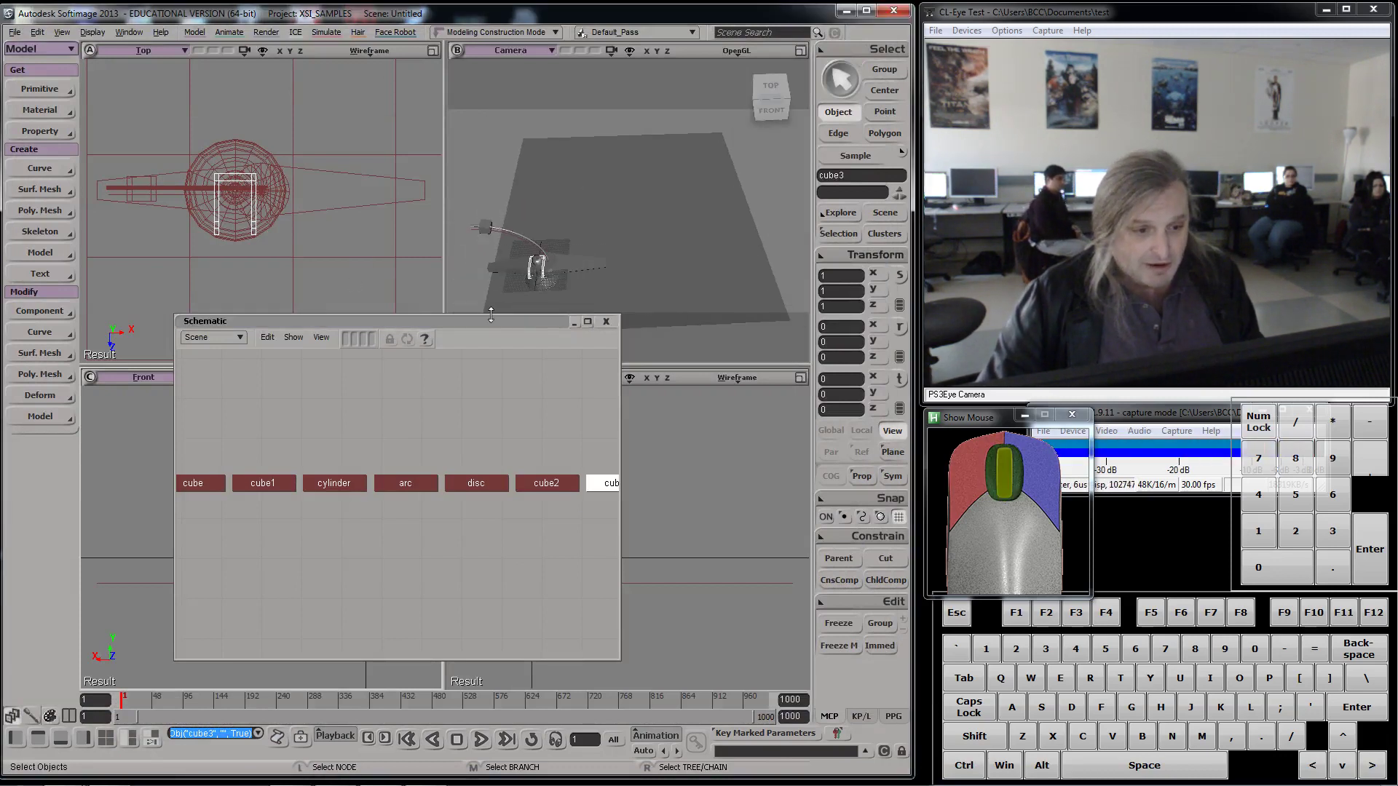
{"action": "left_click", "coordinate": [612, 490]}
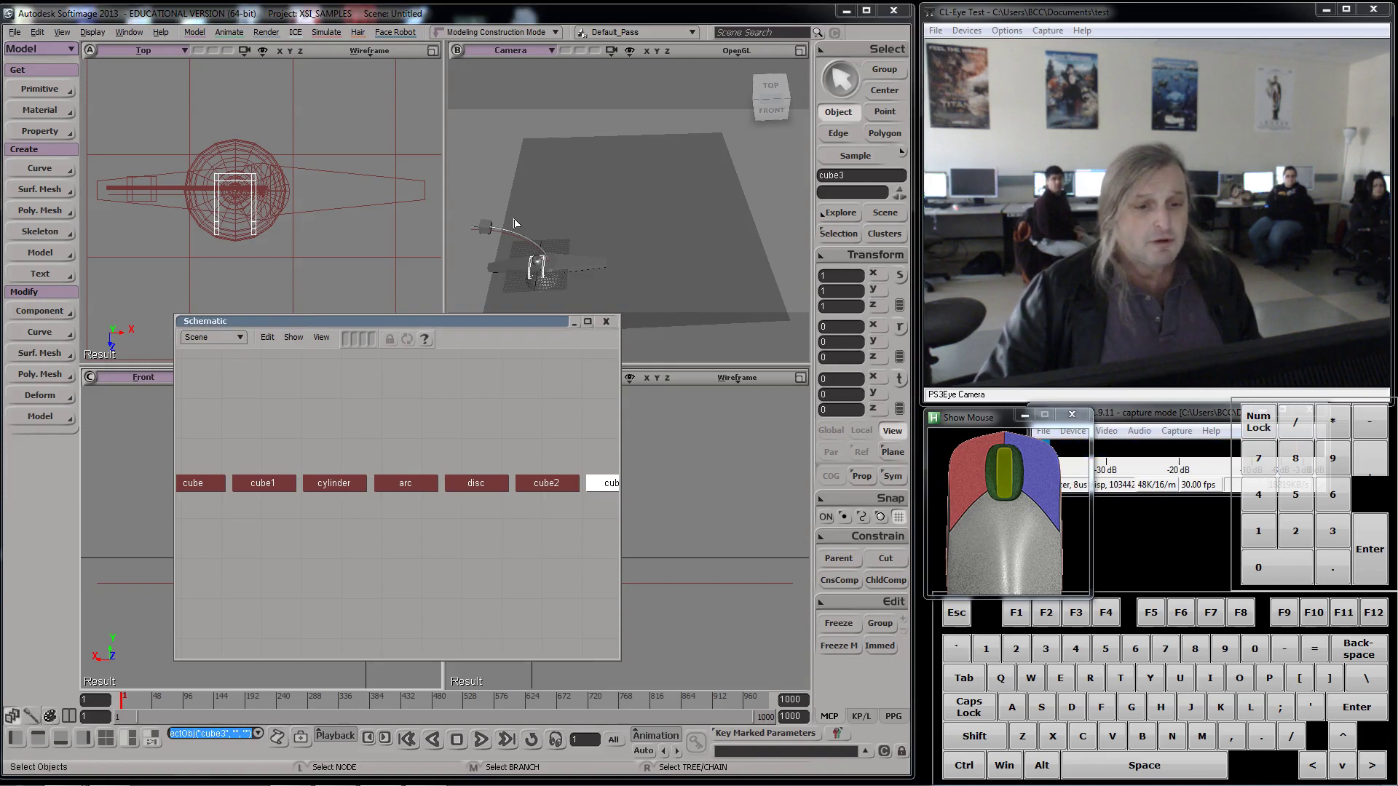
{"action": "left_click_drag", "start_coordinate": [384, 319], "coordinate": [612, 598]}
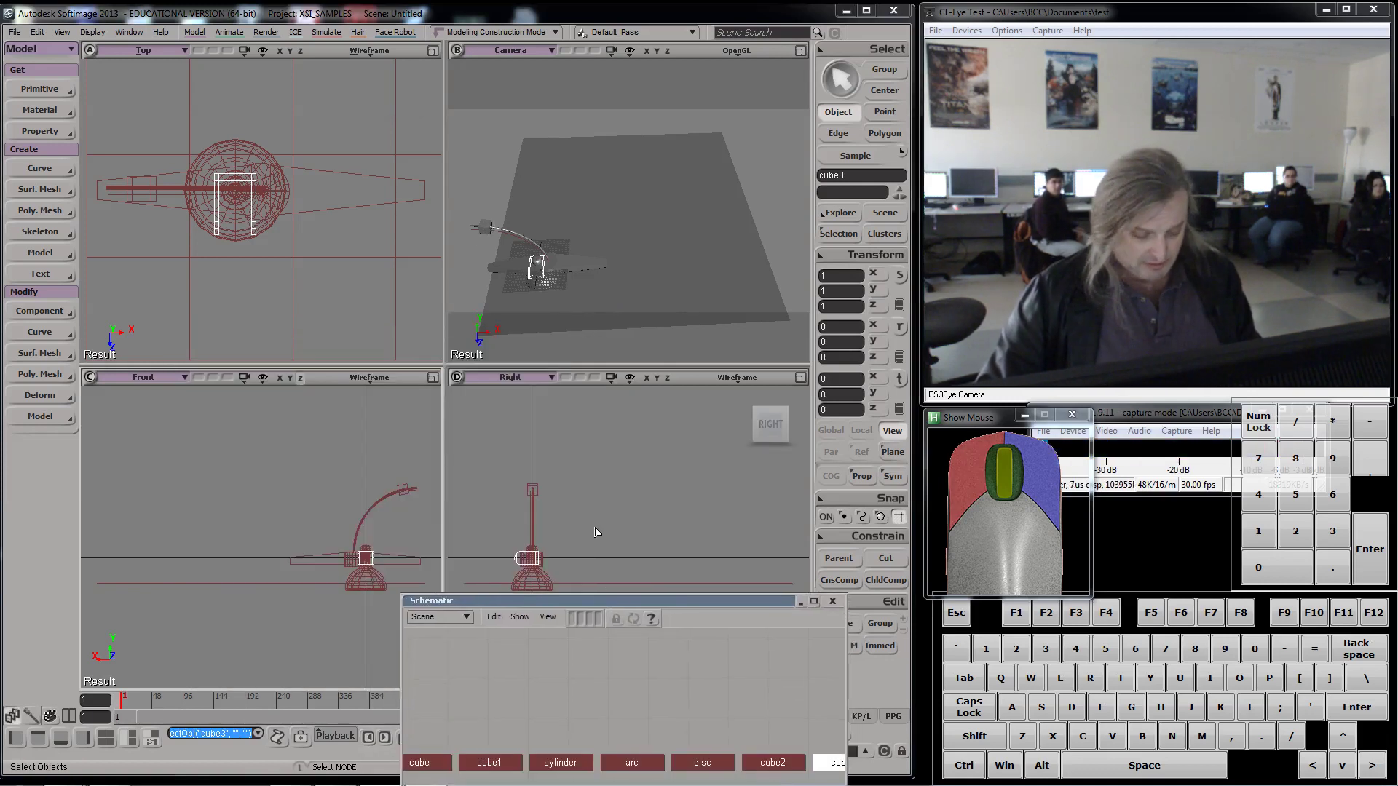
{"action": "key", "text": "v"}
{"action": "left_click_drag", "start_coordinate": [534, 563], "coordinate": [518, 488]}
{"action": "scroll", "coordinate": [190, 214], "scroll_direction": "up", "scroll_amount": 1}
{"action": "left_click_drag", "start_coordinate": [186, 212], "coordinate": [129, 215]}
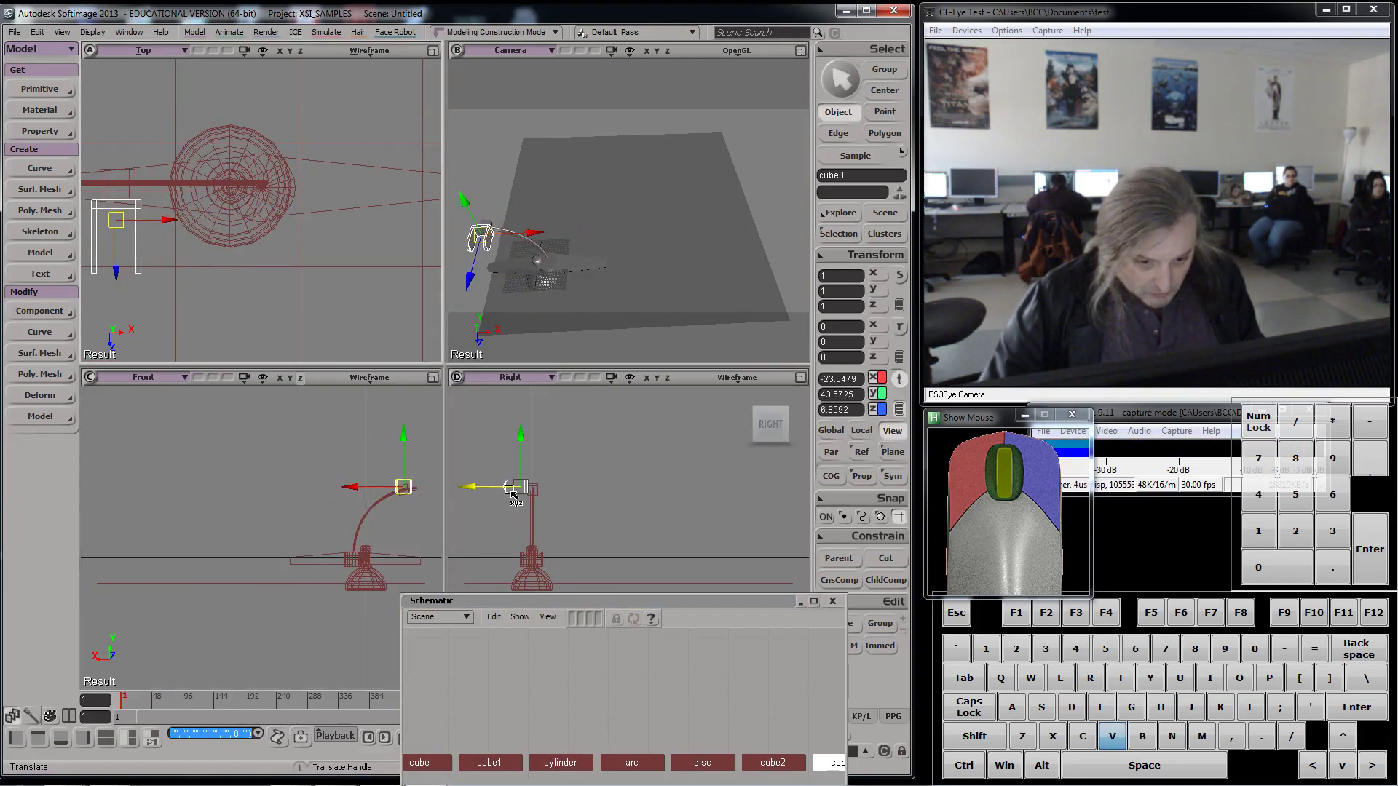
{"action": "left_click_drag", "start_coordinate": [516, 488], "coordinate": [524, 493]}
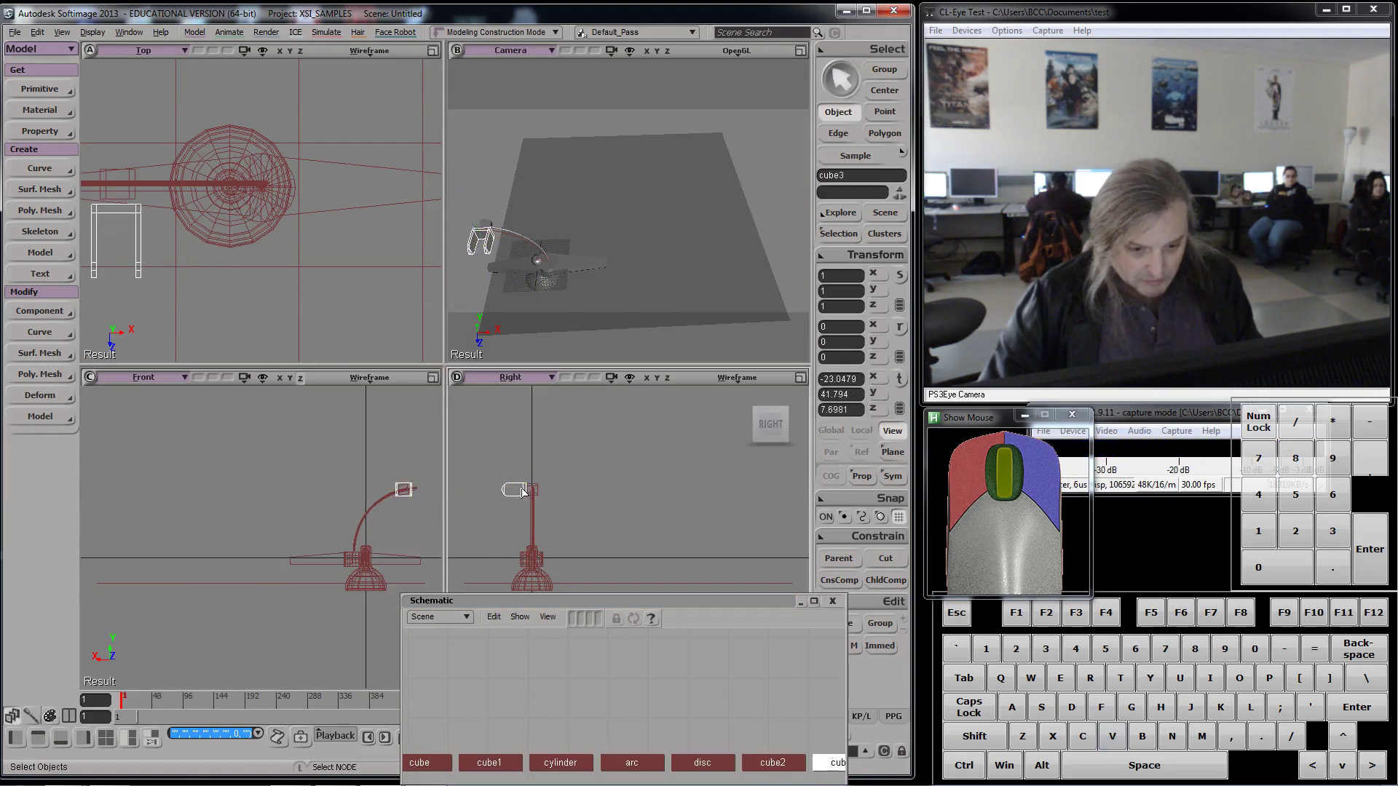
- Frame cube3 in the Right view, and show all nodes in the Schematic to locate the cube3 node
{"action": "scroll", "coordinate": [526, 492], "scroll_direction": "up", "scroll_amount": 2}
{"action": "key", "text": "f"}
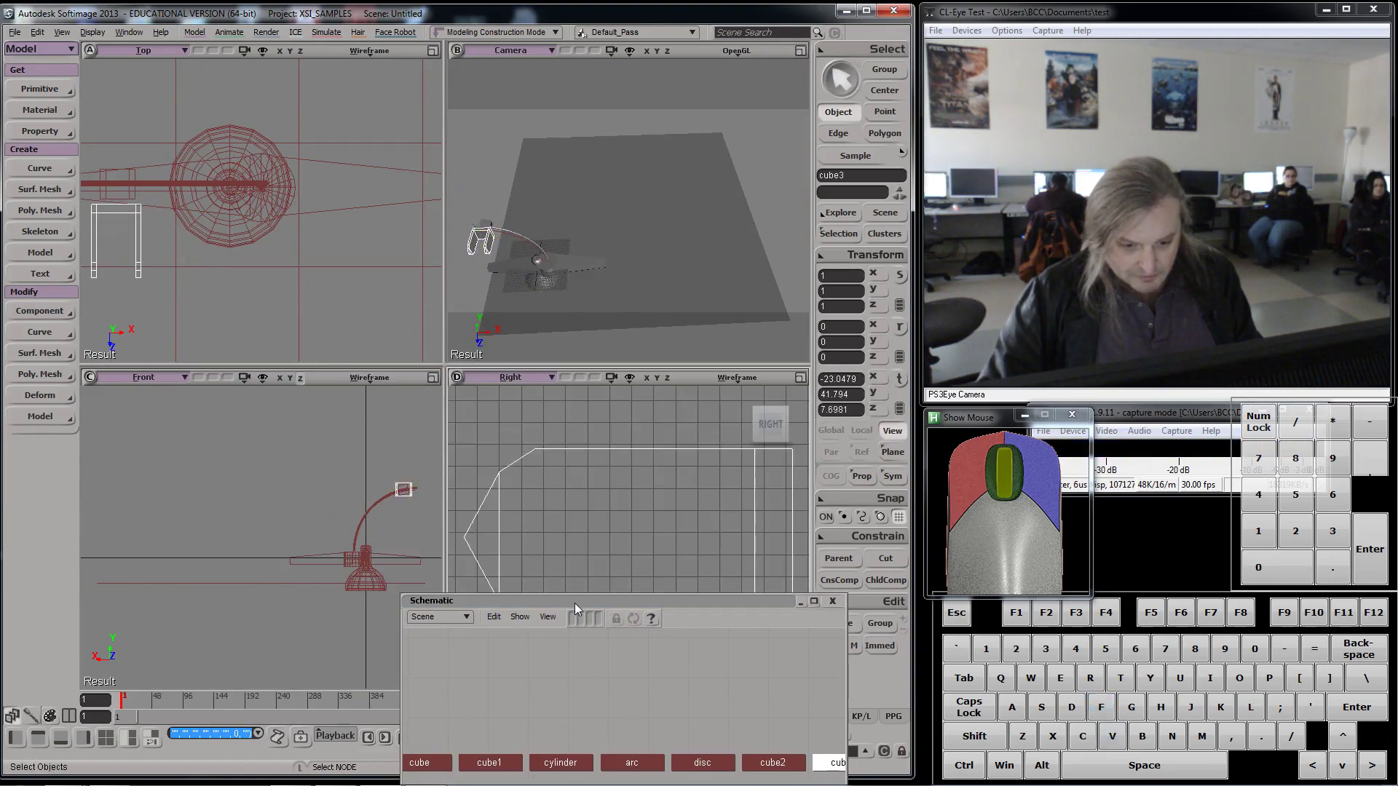
{"action": "left_click_drag", "start_coordinate": [574, 602], "coordinate": [282, 464]}
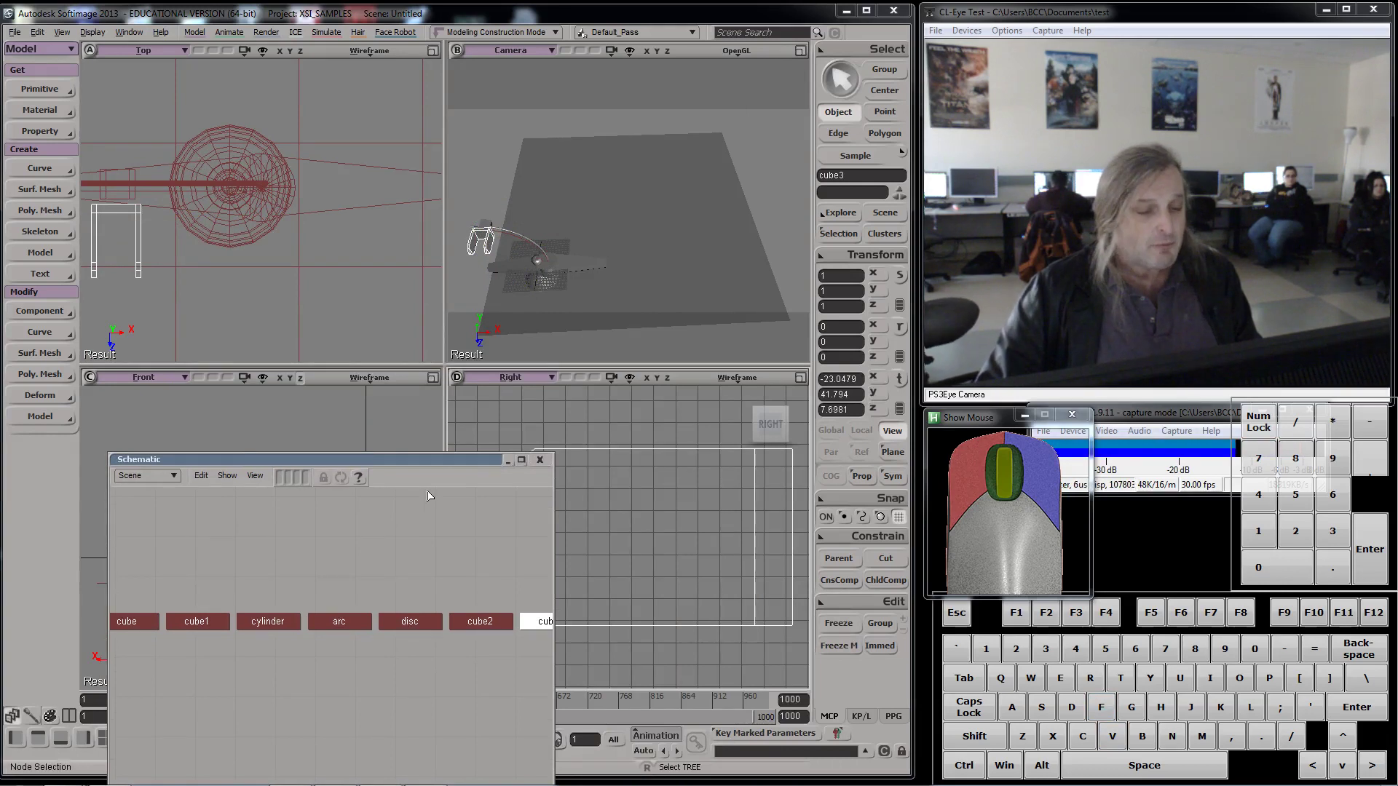
{"action": "key", "text": "a"}
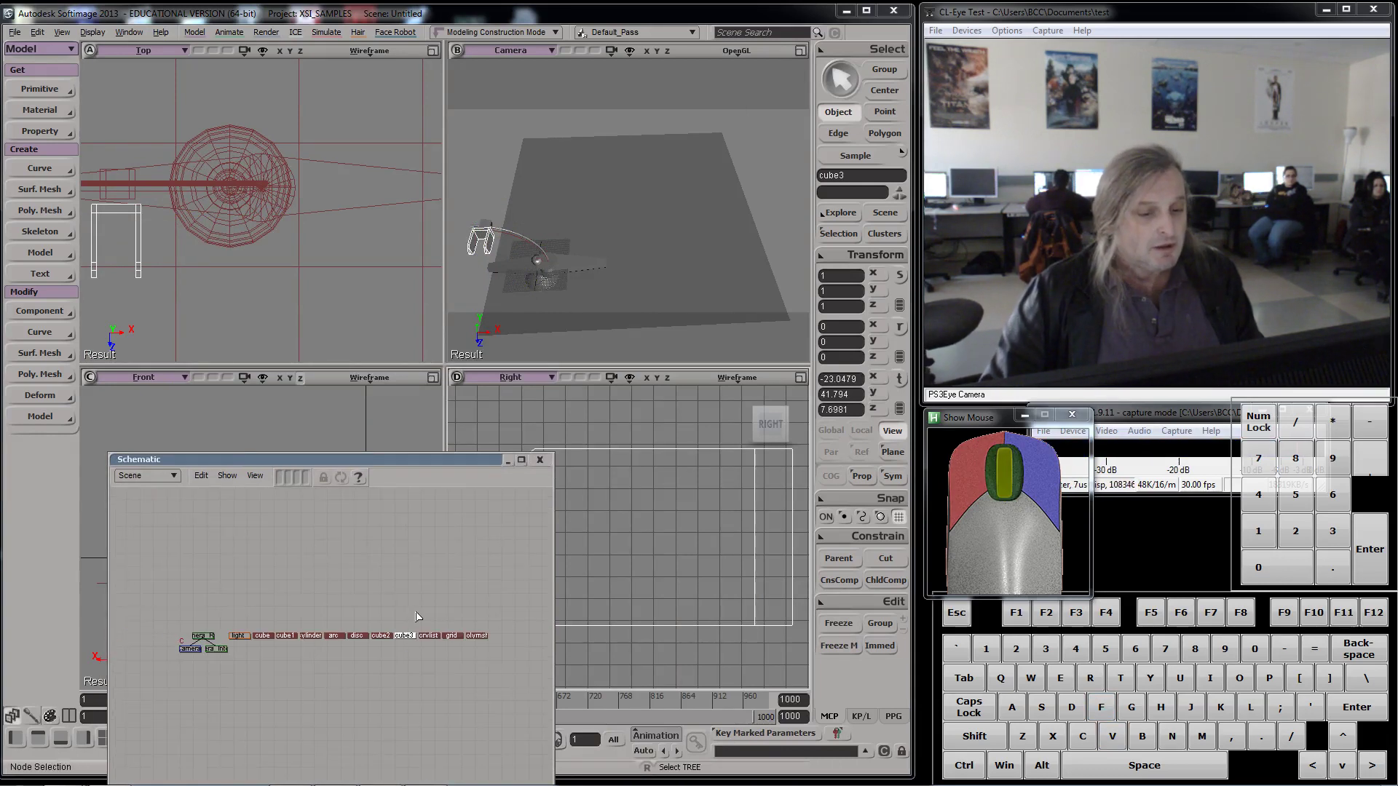
{"action": "left_click", "coordinate": [404, 637]}
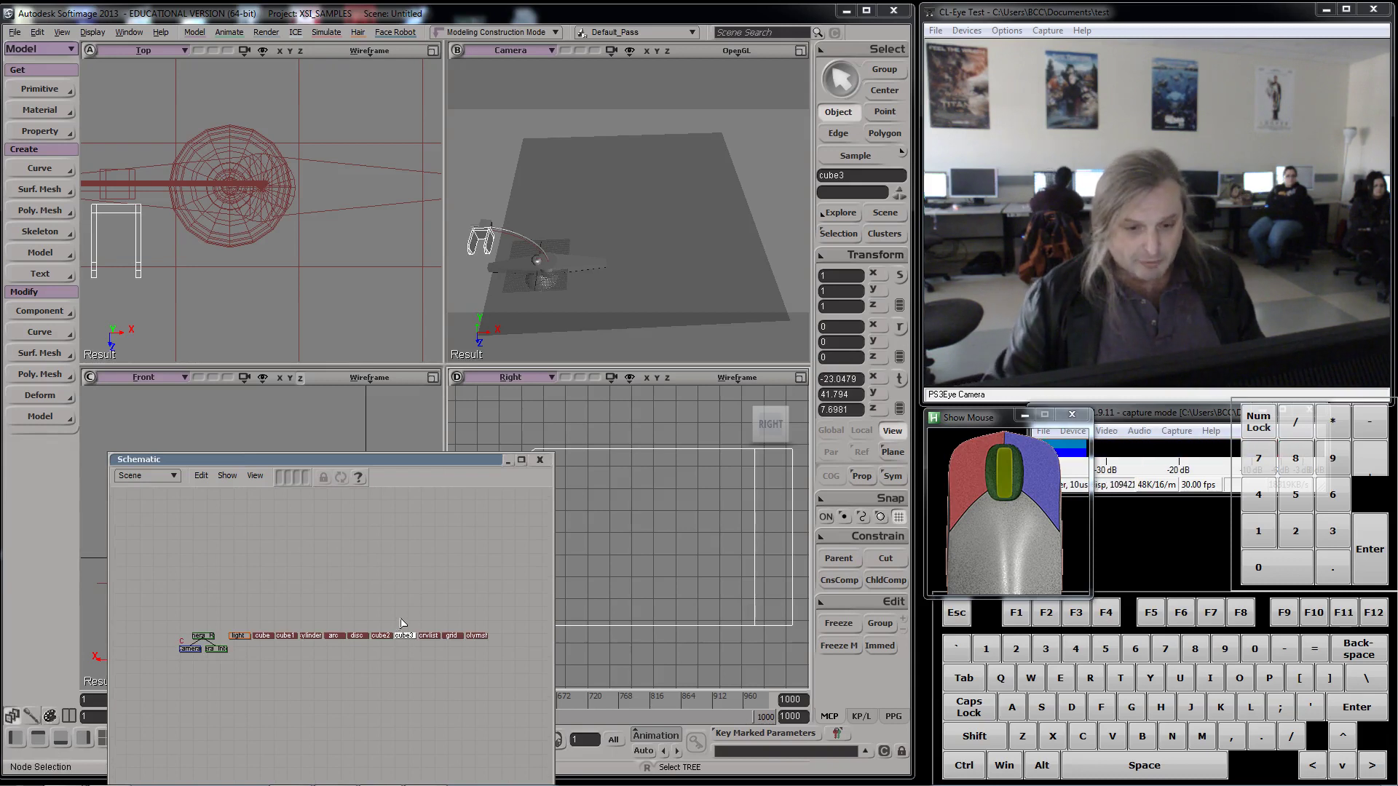
- Move the bell-shaped mesh in the Top view next to cube3, at about X -21.19, Z 15.07
{"action": "left_click", "coordinate": [546, 290]}
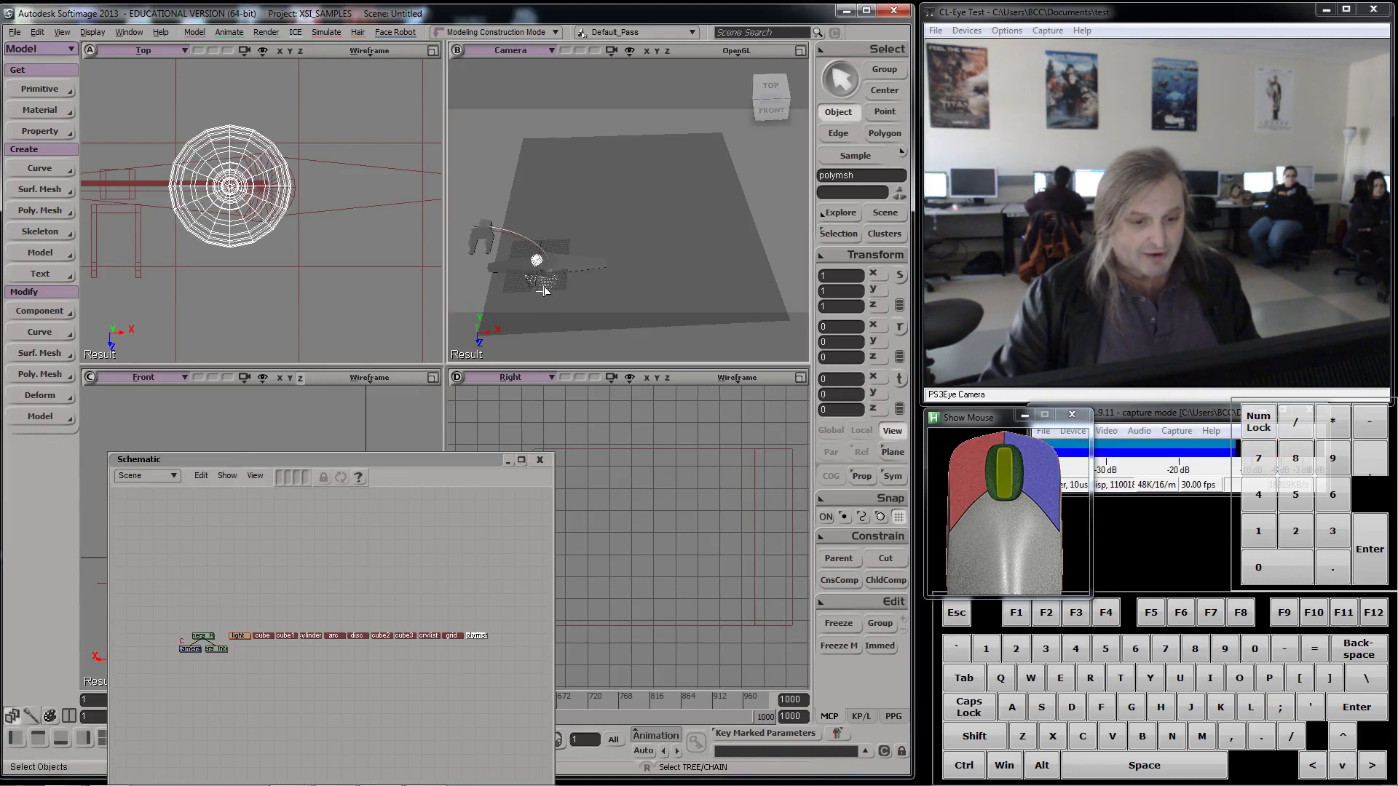
{"action": "scroll", "coordinate": [260, 244], "scroll_direction": "down", "scroll_amount": 3}
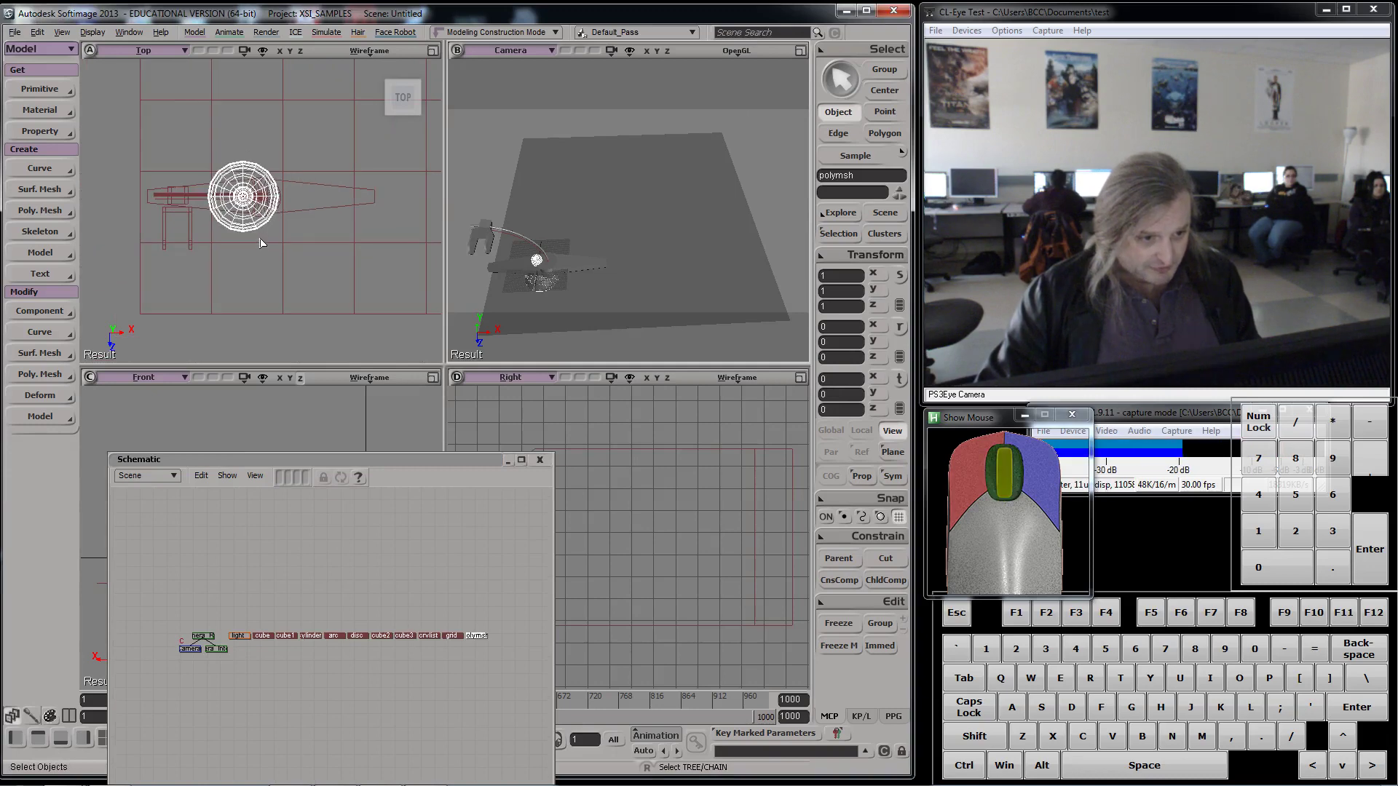
{"action": "key", "text": "v"}
{"action": "left_click_drag", "start_coordinate": [255, 205], "coordinate": [193, 247]}
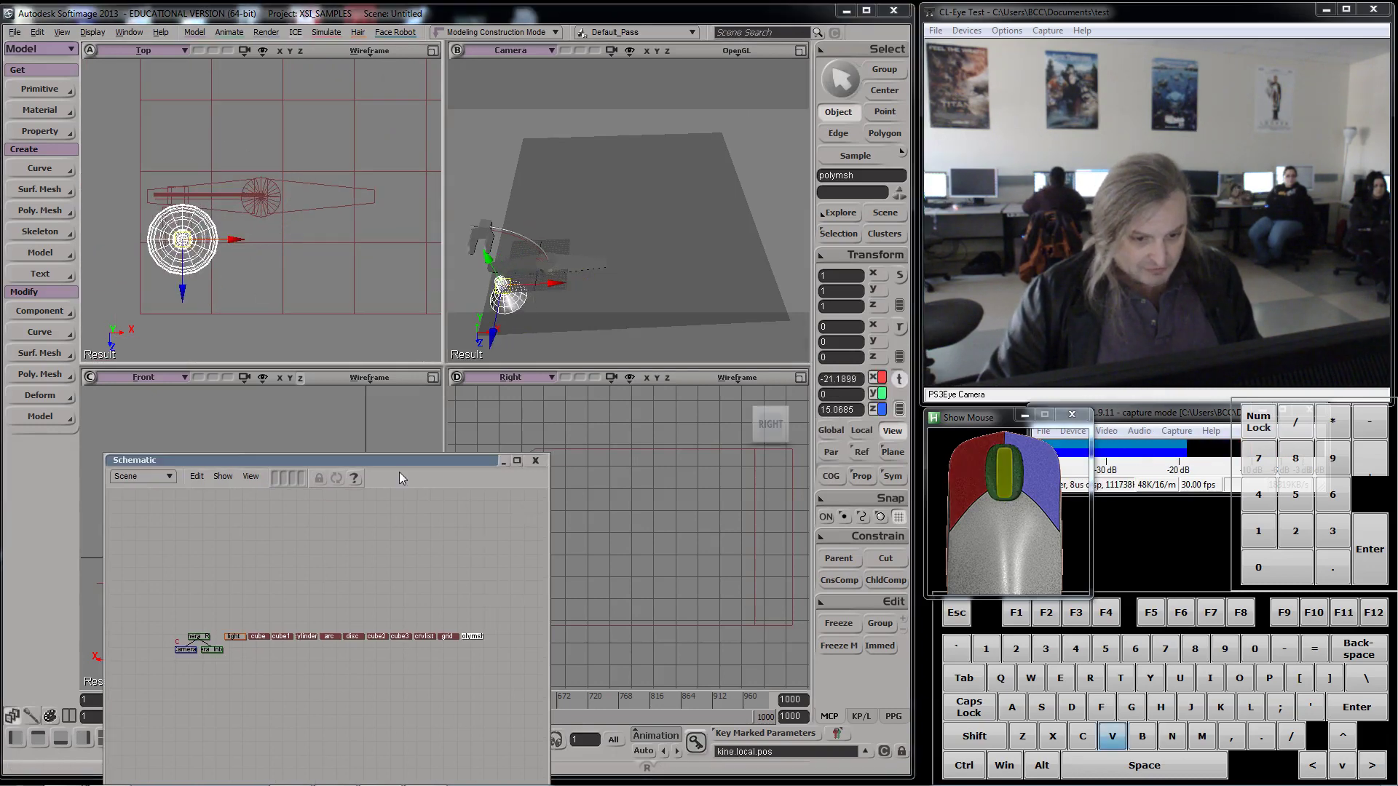
- Raise the bell-shaped mesh to cube3's height and align it with the bracket, at about X -23.23, Y 42.56, Z 12.76
{"action": "left_click_drag", "start_coordinate": [400, 460], "coordinate": [180, 528]}
{"action": "scroll", "coordinate": [535, 500], "scroll_direction": "down", "scroll_amount": 3}
{"action": "scroll", "coordinate": [535, 500], "scroll_direction": "down", "scroll_amount": 2}
{"action": "key", "text": "v"}
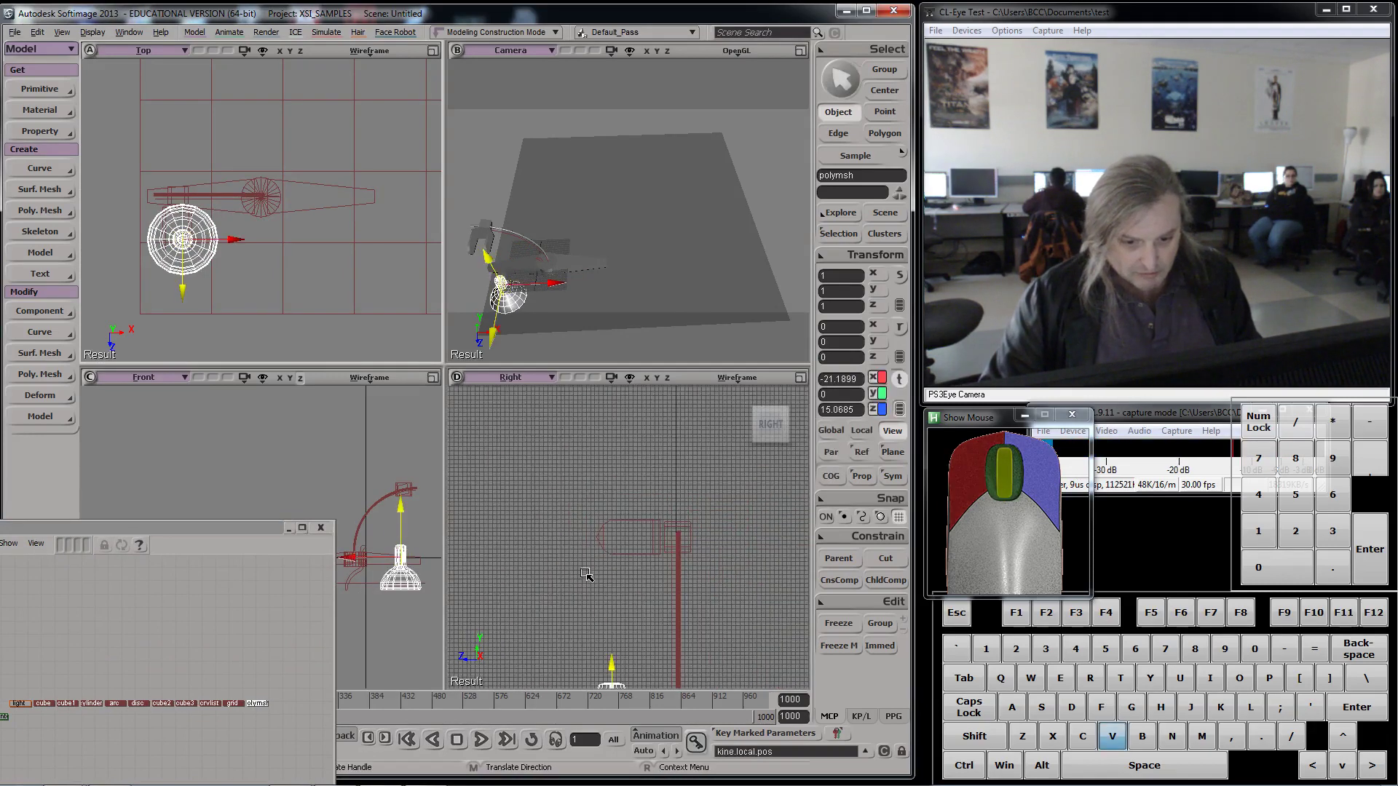
{"action": "left_click_drag", "start_coordinate": [587, 574], "coordinate": [595, 430]}
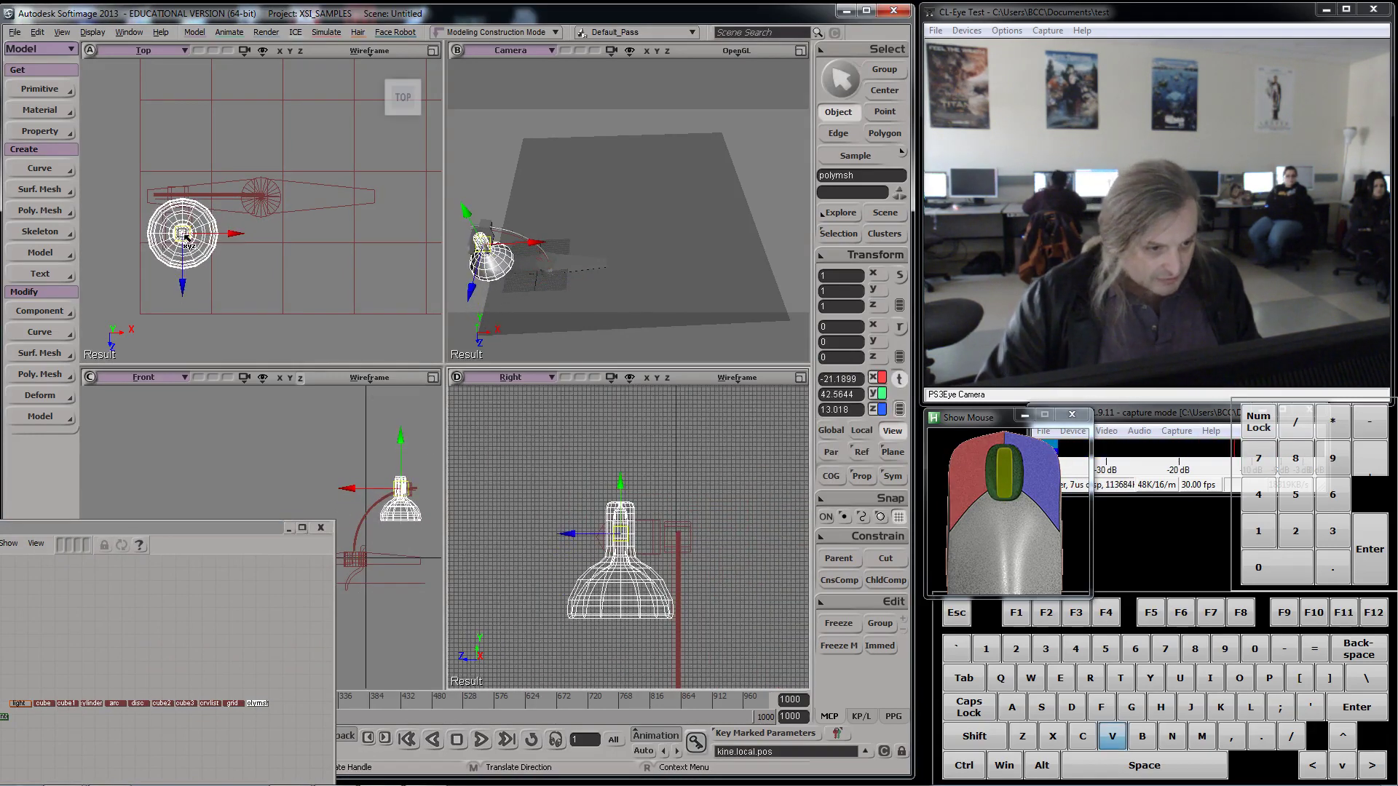
{"action": "left_click_drag", "start_coordinate": [183, 233], "coordinate": [179, 235]}
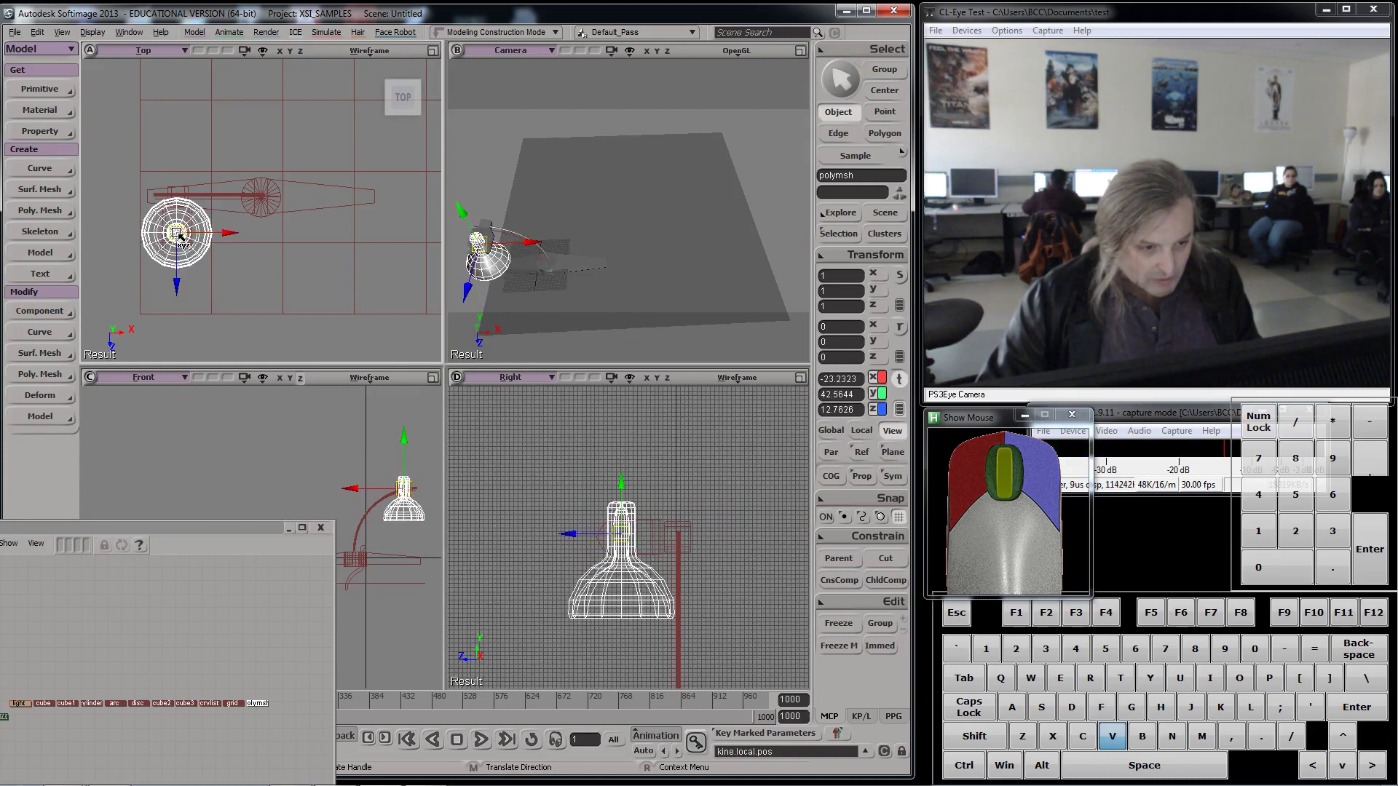
- Select the grid floor in the Camera view, and add the cube1 blade to the selection
{"action": "left_click", "coordinate": [581, 240]}
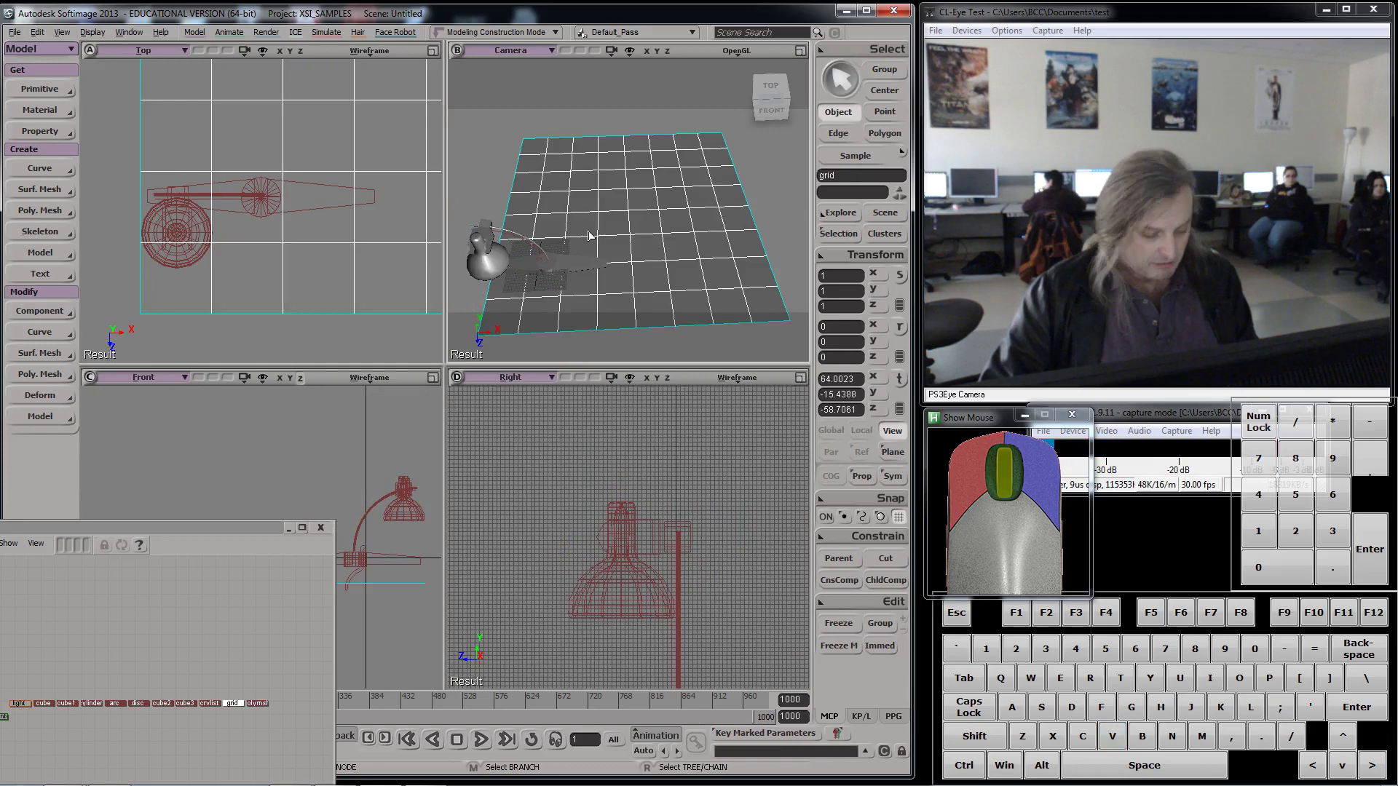
{"action": "left_click_drag", "start_coordinate": [602, 255], "coordinate": [634, 240]}
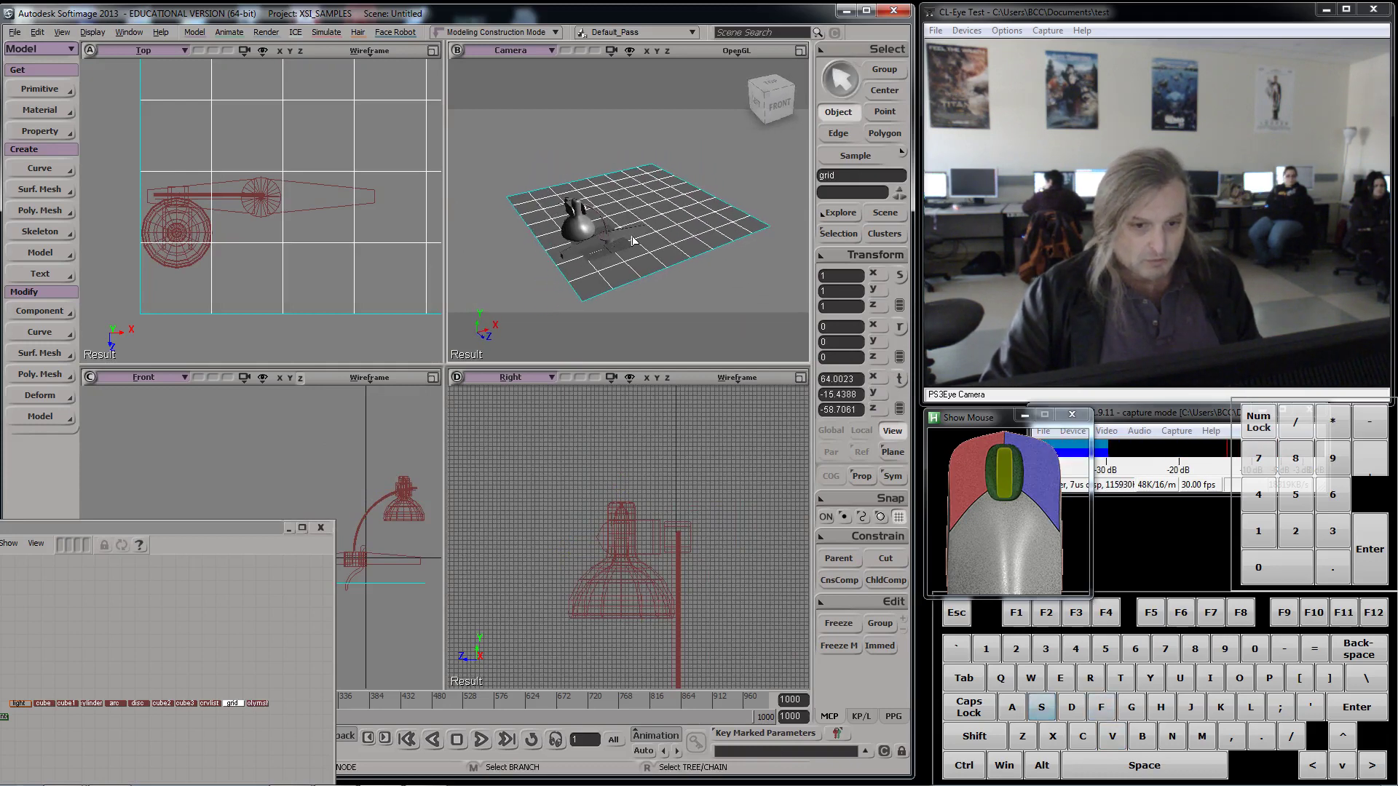
{"action": "scroll", "coordinate": [624, 248], "scroll_direction": "up", "scroll_amount": 3}
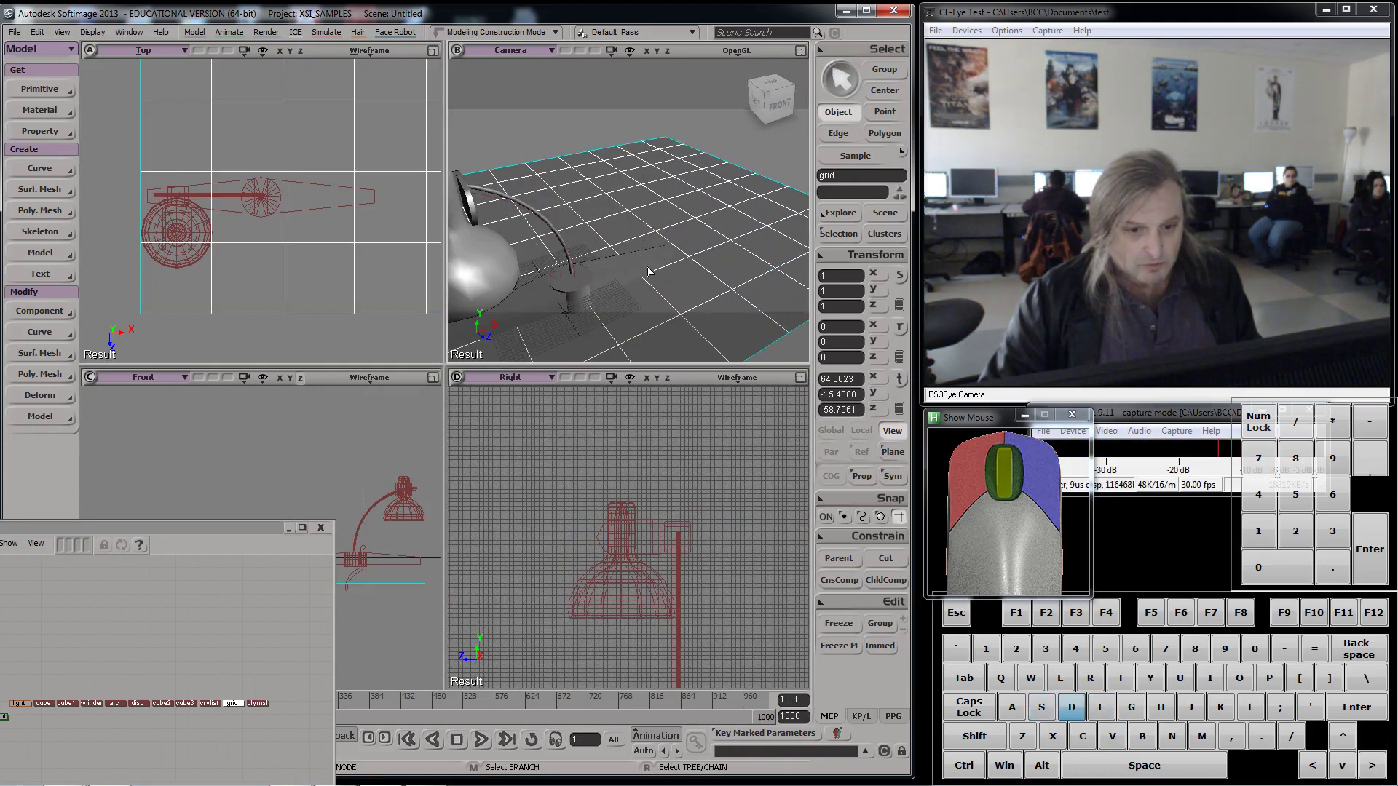
{"action": "left_click", "coordinate": [613, 272], "text": "shift"}
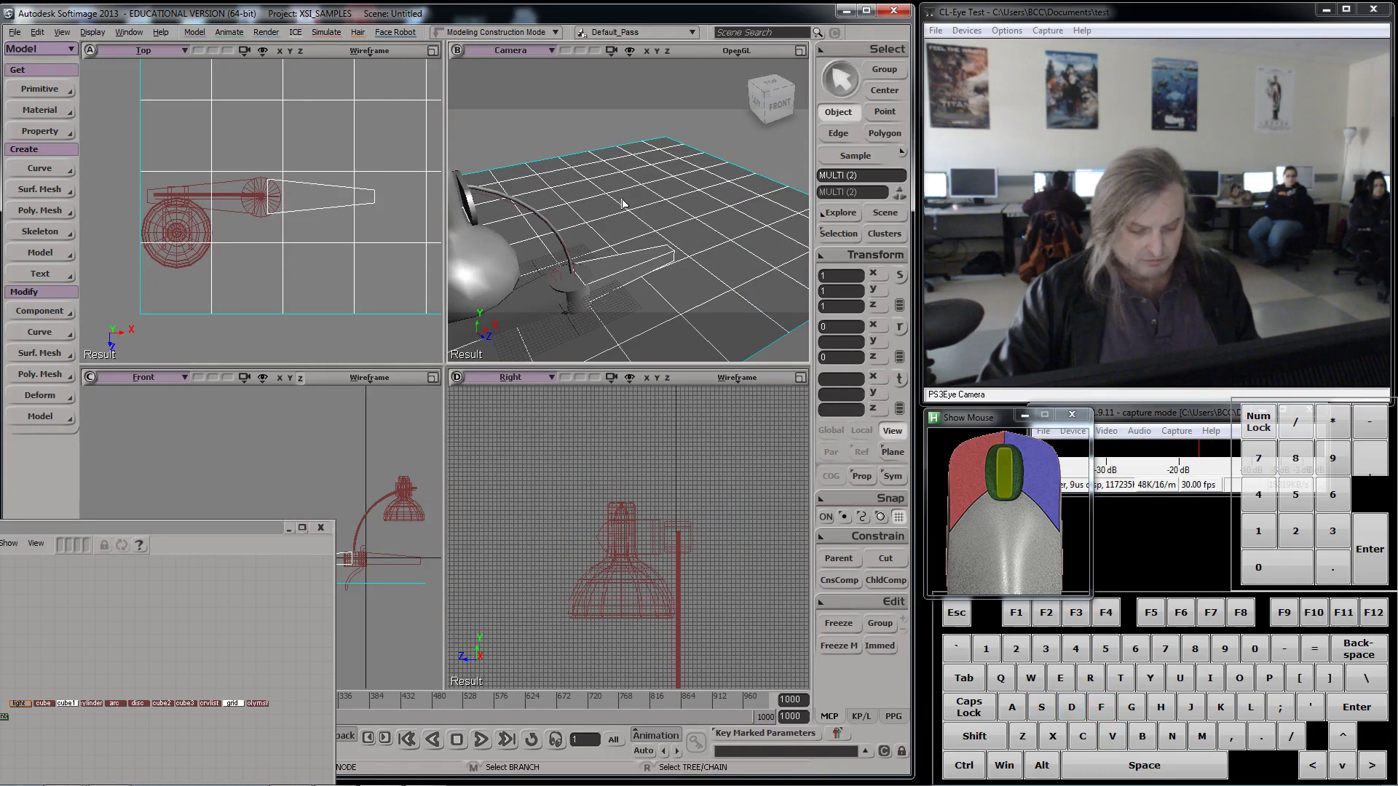
{"action": "key", "text": "s"}
{"action": "right_click_drag", "start_coordinate": [621, 206], "coordinate": [57, 601]}
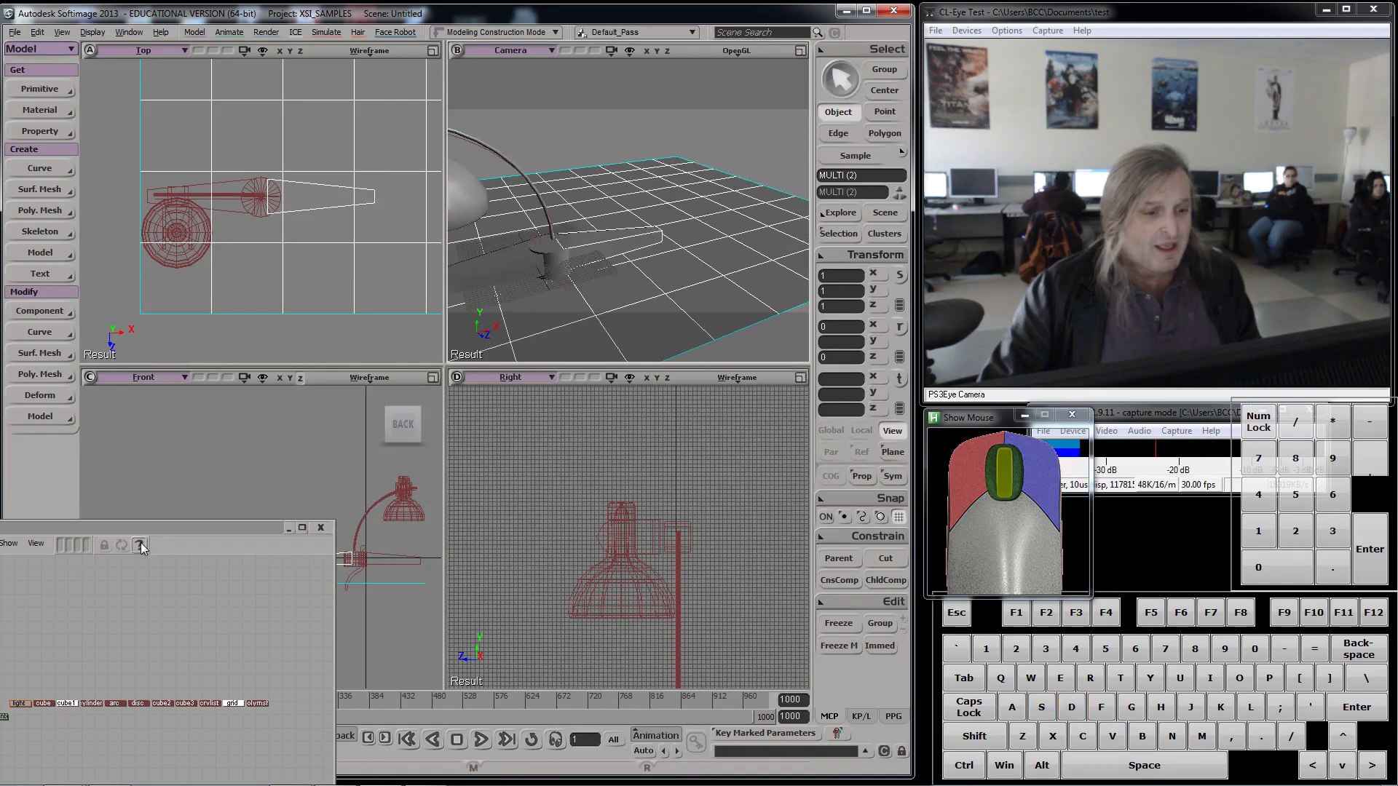
- Select the grid node and the polymsh node in the Schematic, and move polymsh up out of the node row
{"action": "left_click_drag", "start_coordinate": [197, 526], "coordinate": [418, 451]}
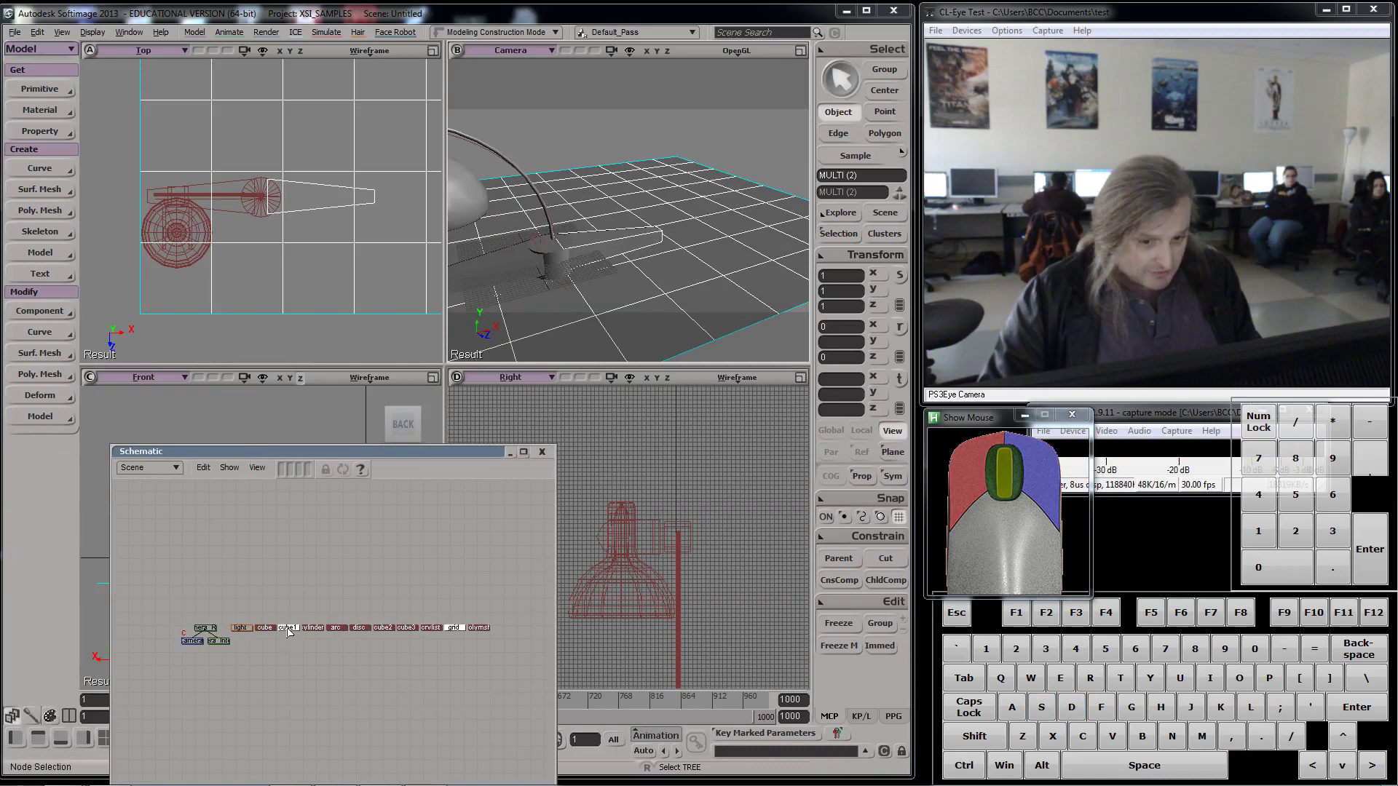
{"action": "left_click", "coordinate": [453, 629]}
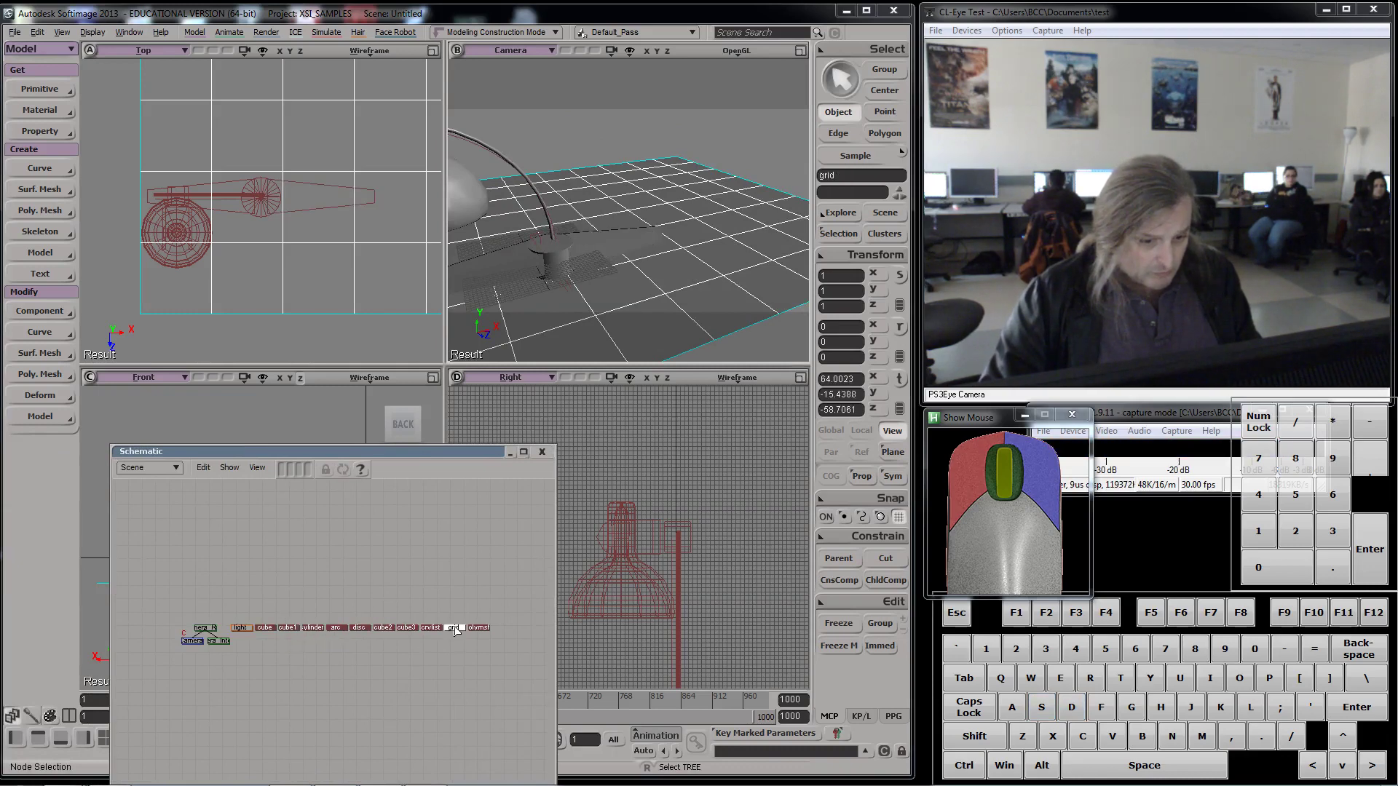
{"action": "left_click", "coordinate": [480, 629]}
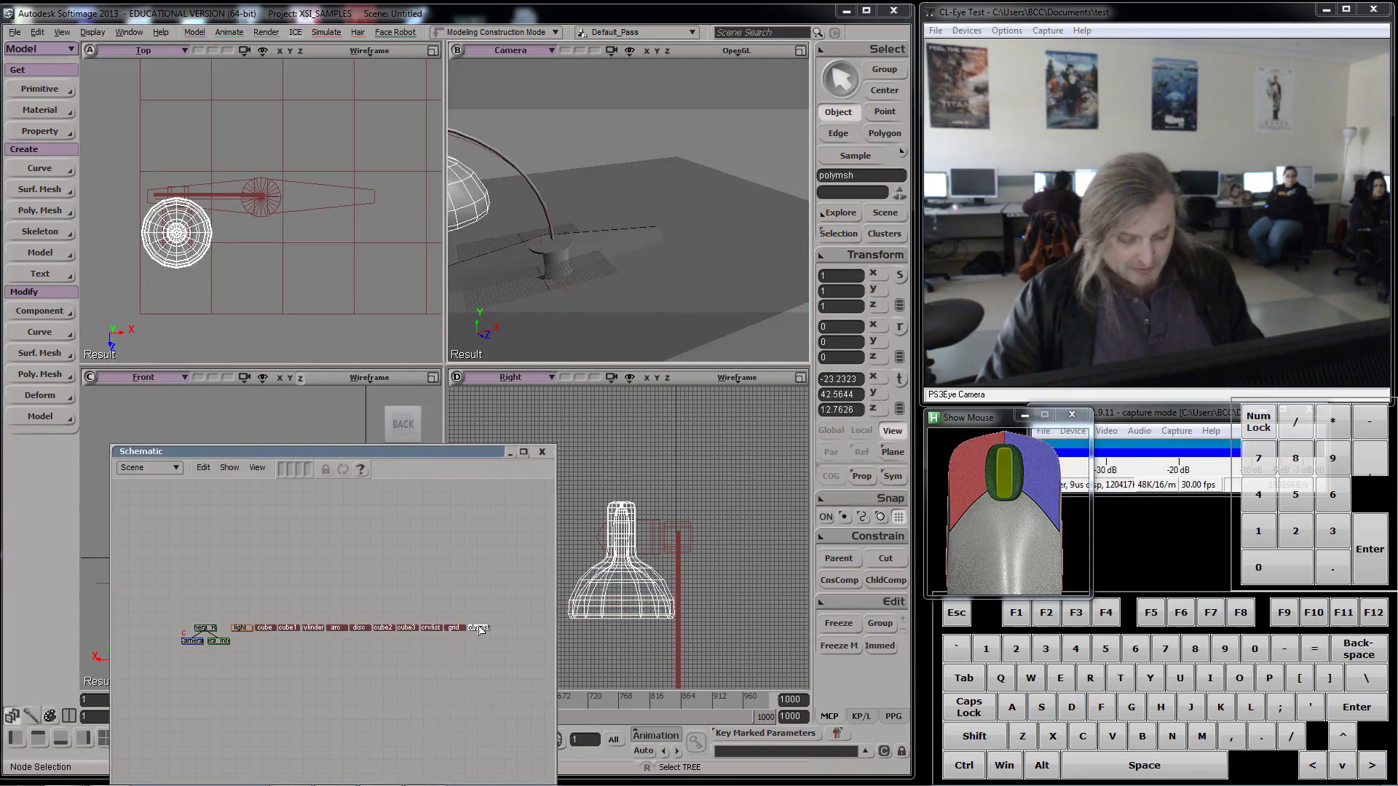
{"action": "left_click_drag", "start_coordinate": [480, 628], "coordinate": [448, 568]}
{"action": "key", "text": "m"}
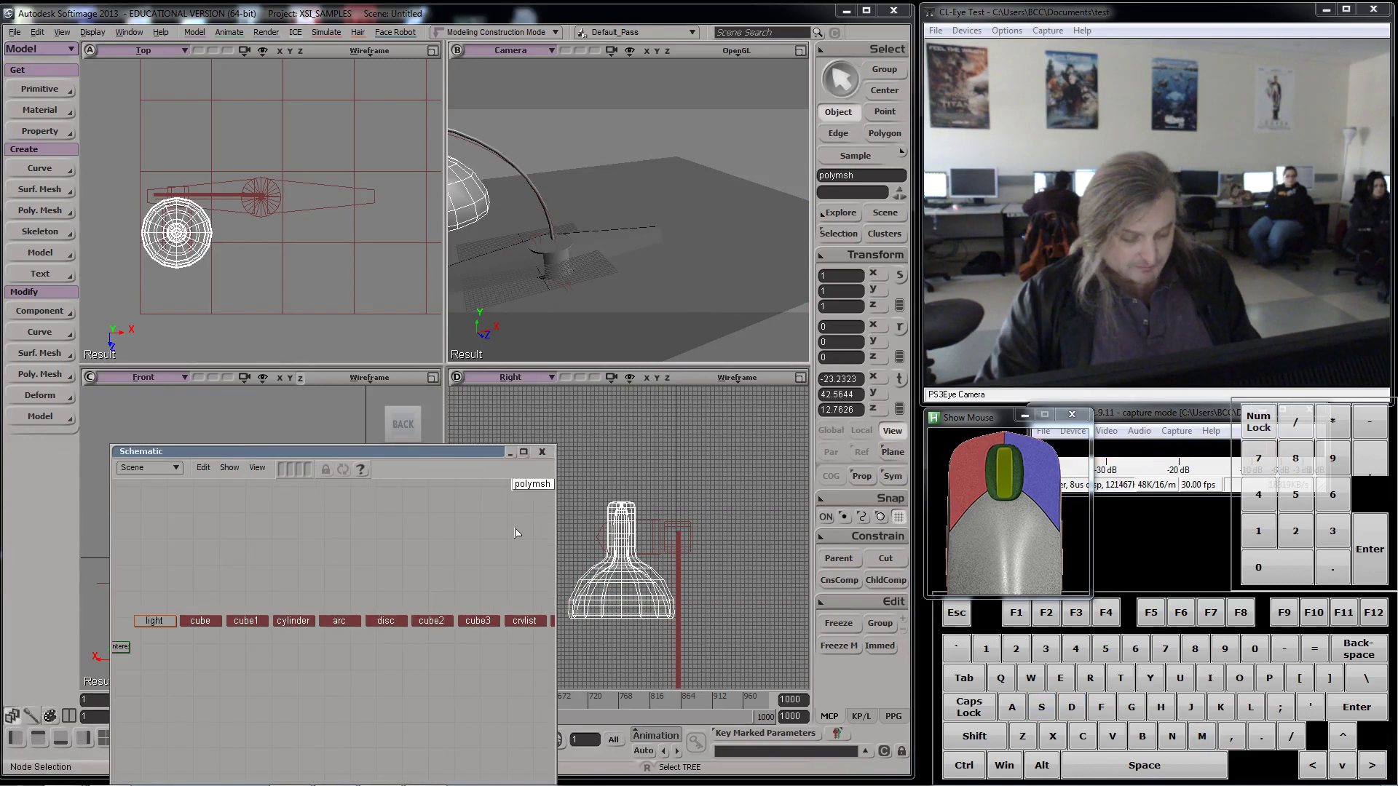
- Rename the polymsh object as lamp, and frame it in the Camera view
{"action": "key", "text": "f"}
{"action": "double_click", "coordinate": [343, 648]}
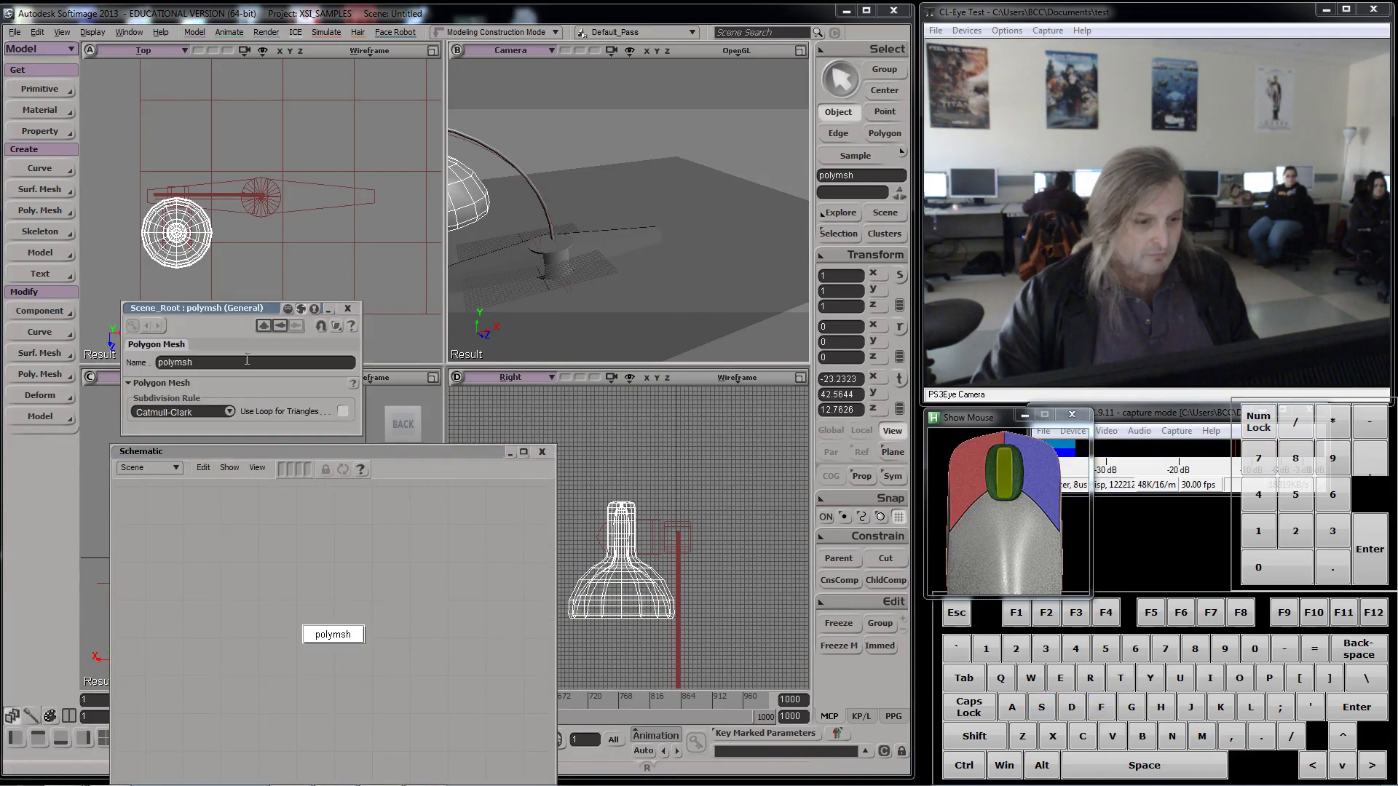
{"action": "type", "text": "lamp"}
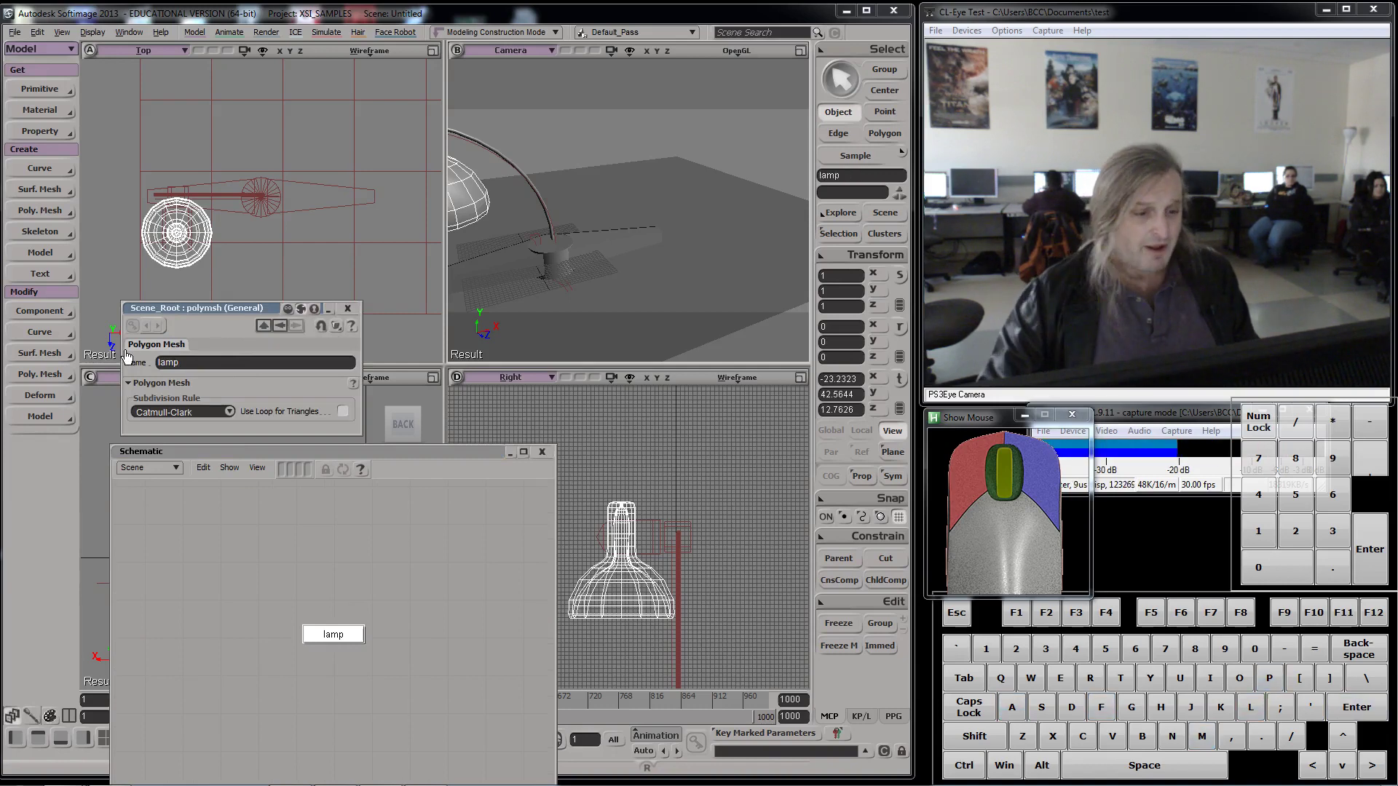
{"action": "type", "text": "a"}
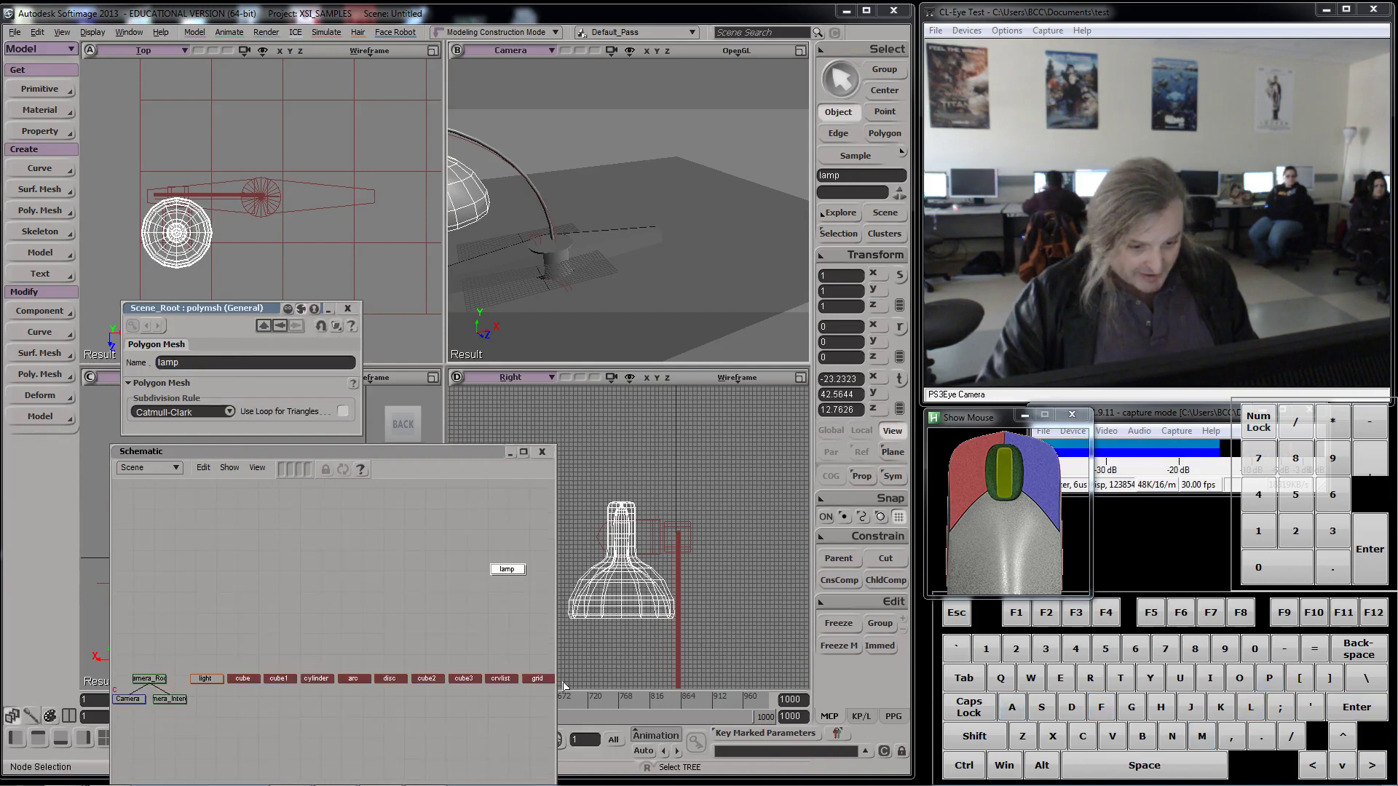
{"action": "type", "text": "f"}
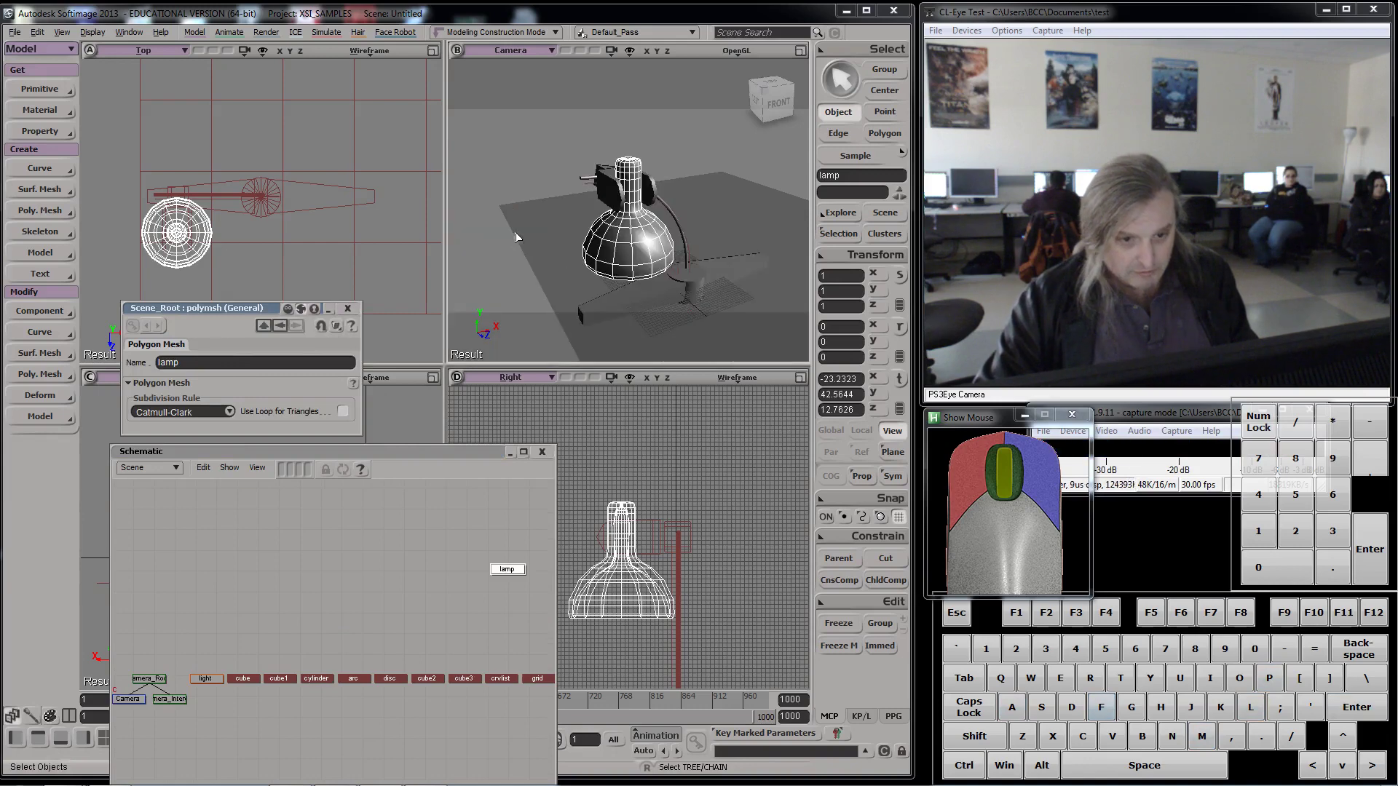
- Move the cube3 node out of the Schematic row and place it beside the lamp node
{"action": "left_click", "coordinate": [463, 678]}
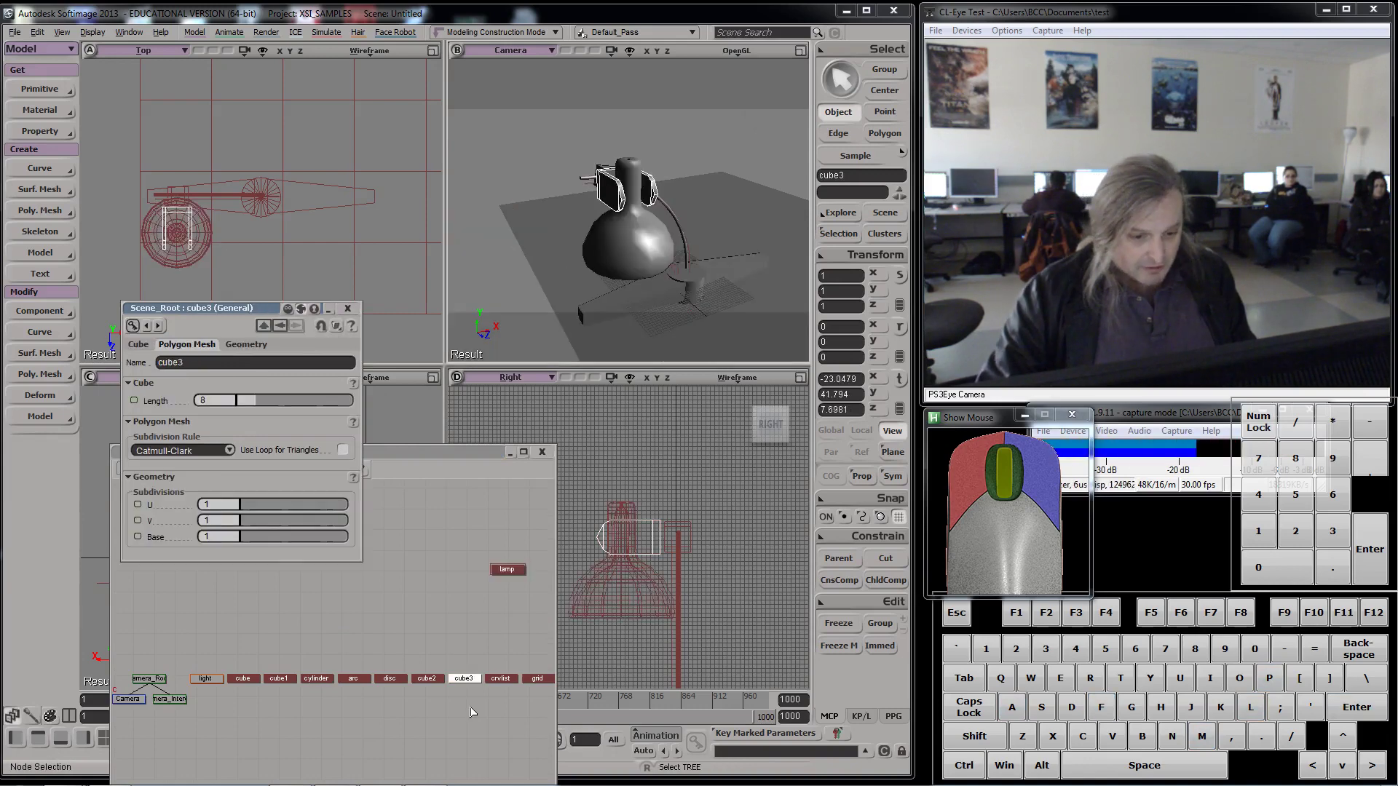
{"action": "left_click_drag", "start_coordinate": [463, 681], "coordinate": [461, 639]}
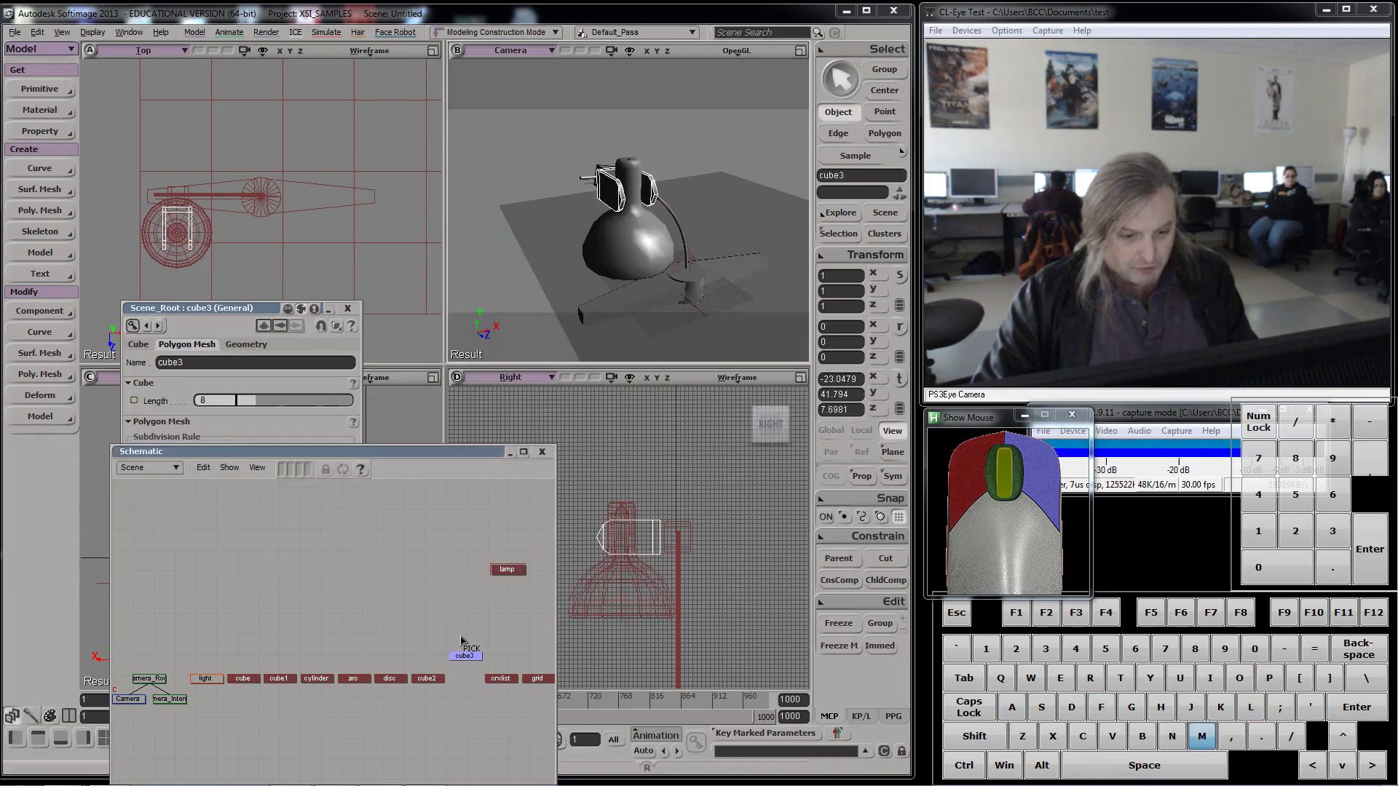
{"action": "left_click_drag", "start_coordinate": [464, 572], "coordinate": [463, 572]}
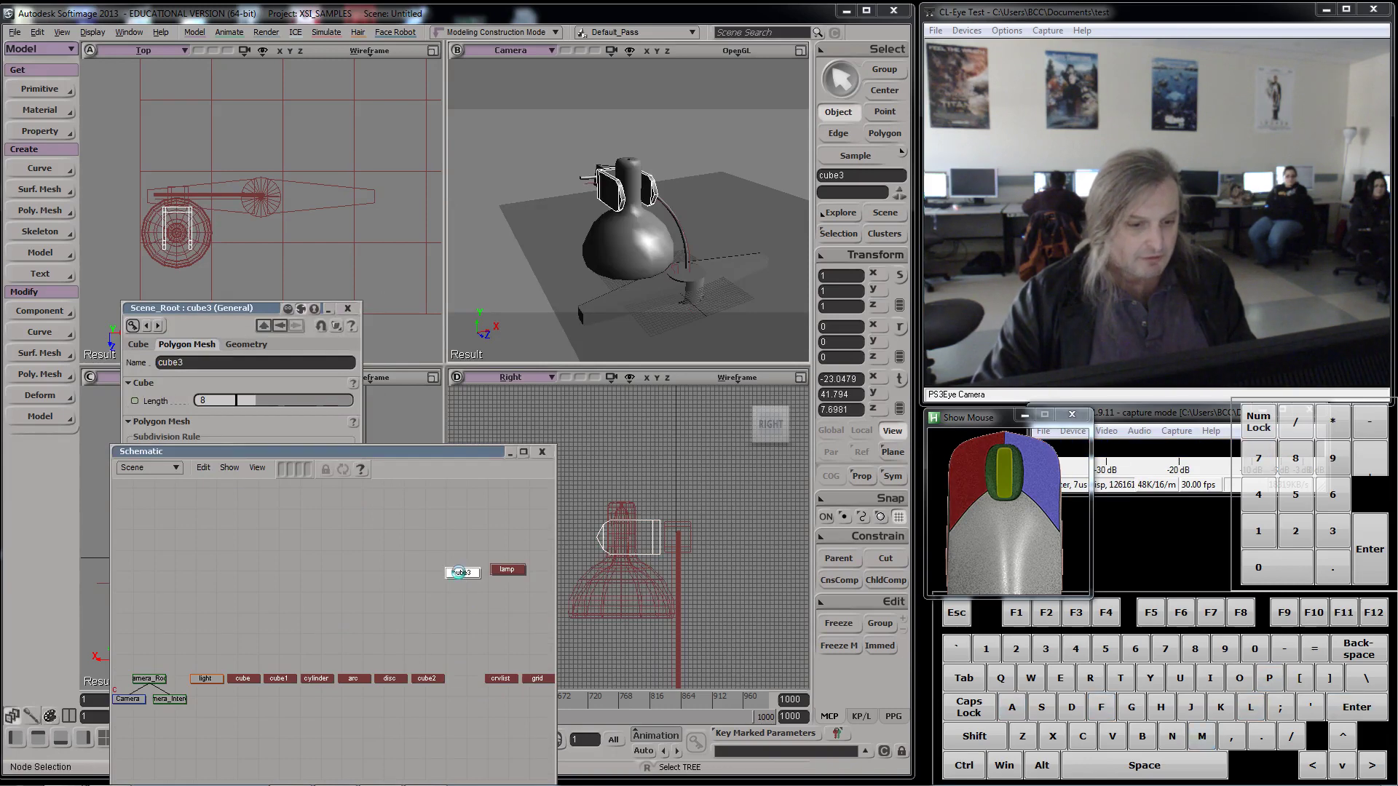
- Rename the cube3 object as lamp holder, and shift its property window clear of the Schematic's node area
{"action": "left_click_drag", "start_coordinate": [192, 362], "coordinate": [135, 347]}
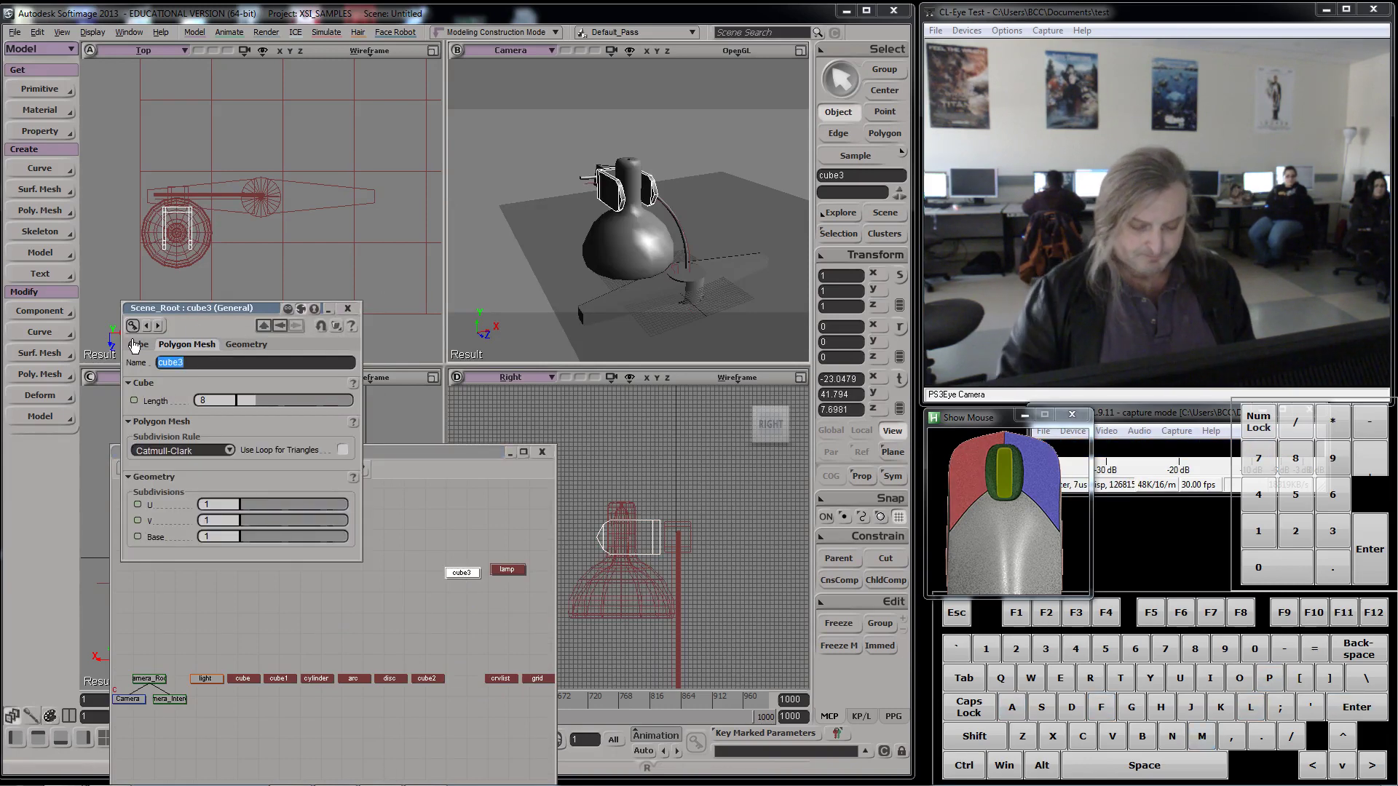
{"action": "type", "text": "lamp holder"}
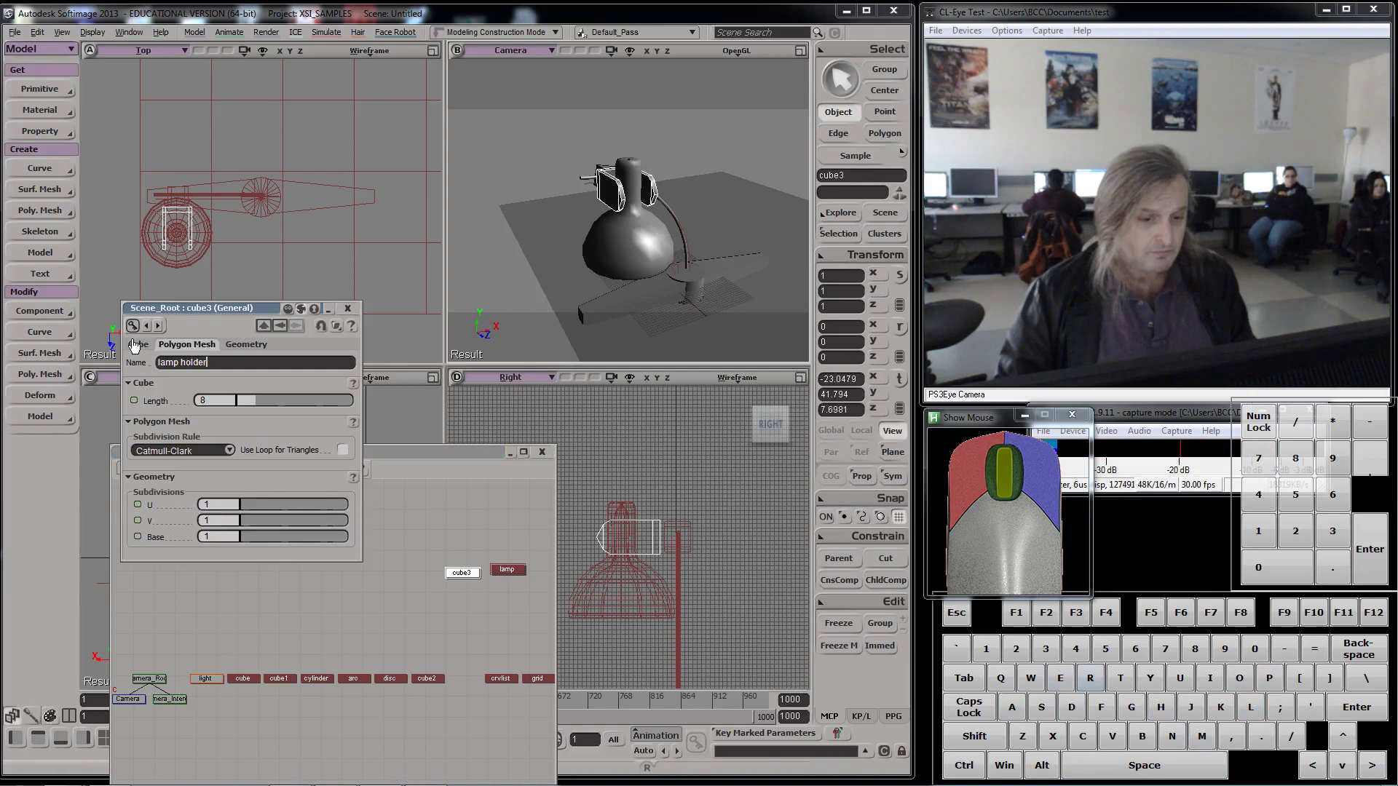
{"action": "key", "text": "Return"}
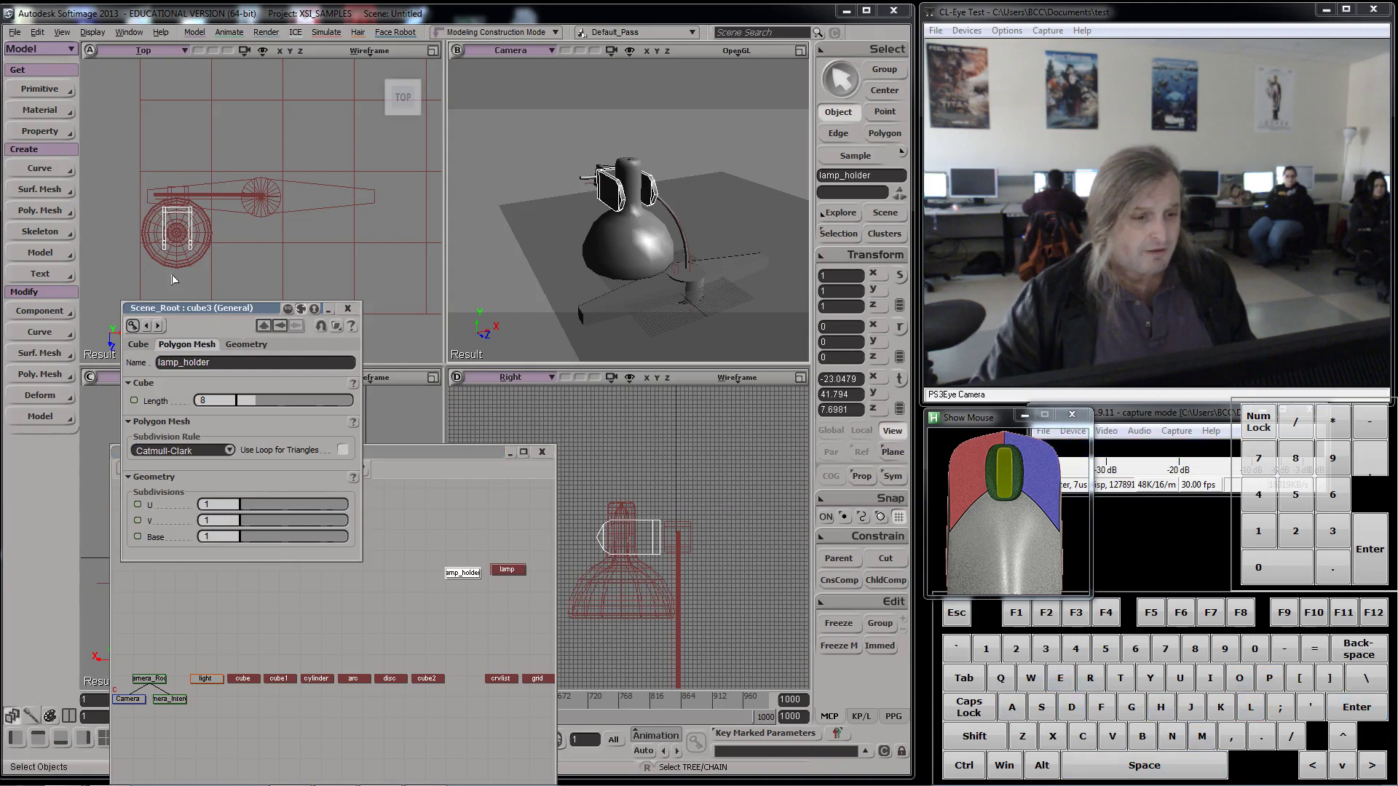
{"action": "left_click_drag", "start_coordinate": [206, 316], "coordinate": [125, 335]}
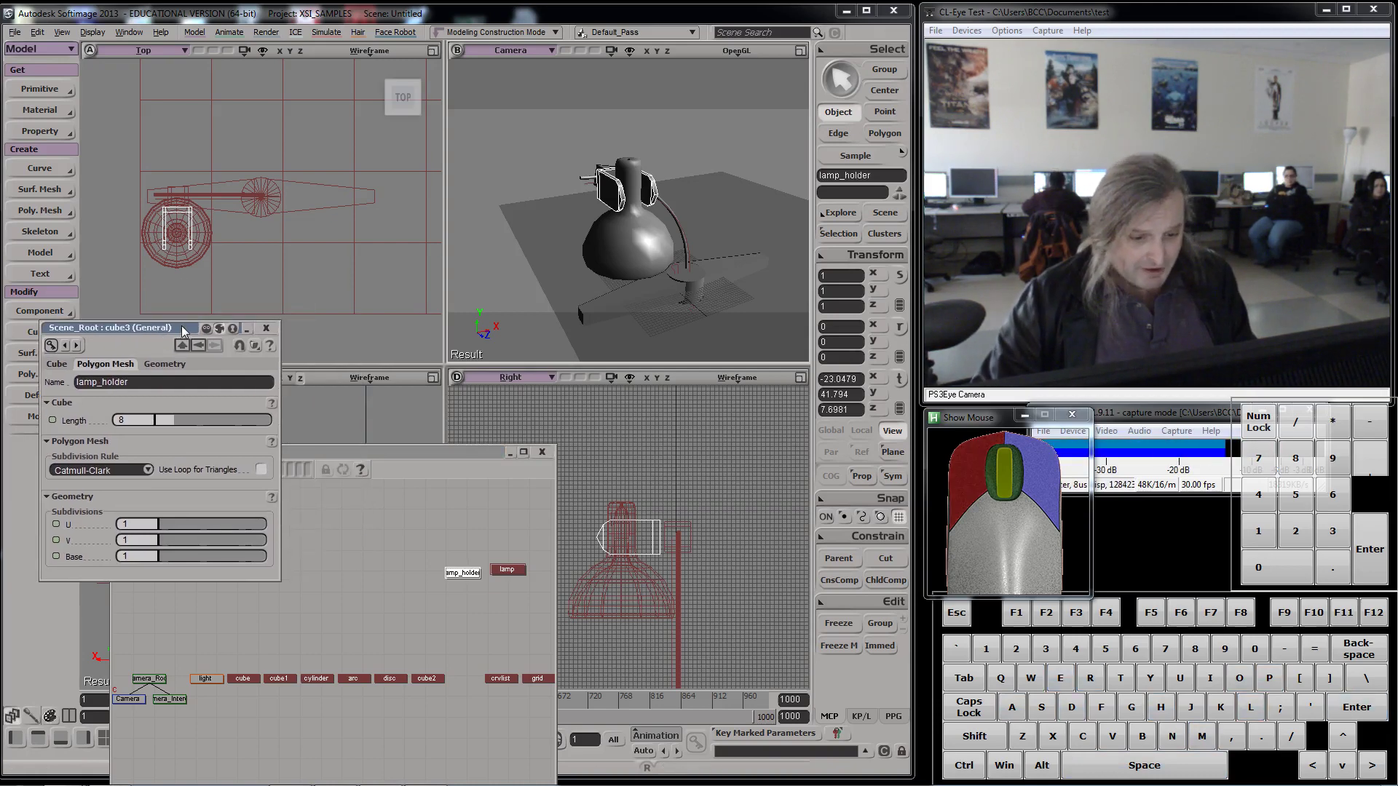
- Move the cube2 node out of the Schematic row to beside the lamp_holder node, and rename it bracket
{"action": "right_click_drag", "start_coordinate": [630, 186], "coordinate": [610, 156]}
{"action": "left_click", "coordinate": [427, 678]}
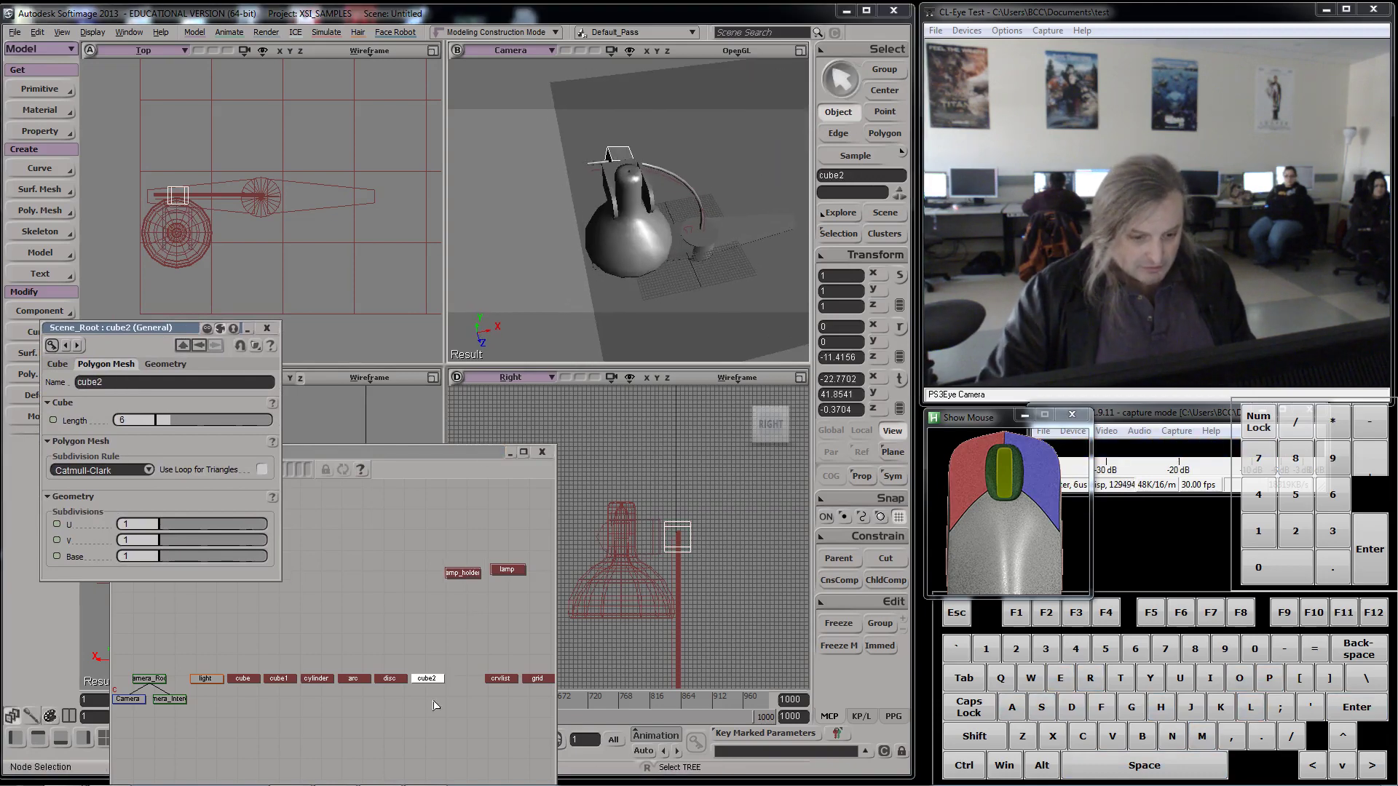
{"action": "key", "text": "m"}
{"action": "left_click_drag", "start_coordinate": [432, 681], "coordinate": [418, 575]}
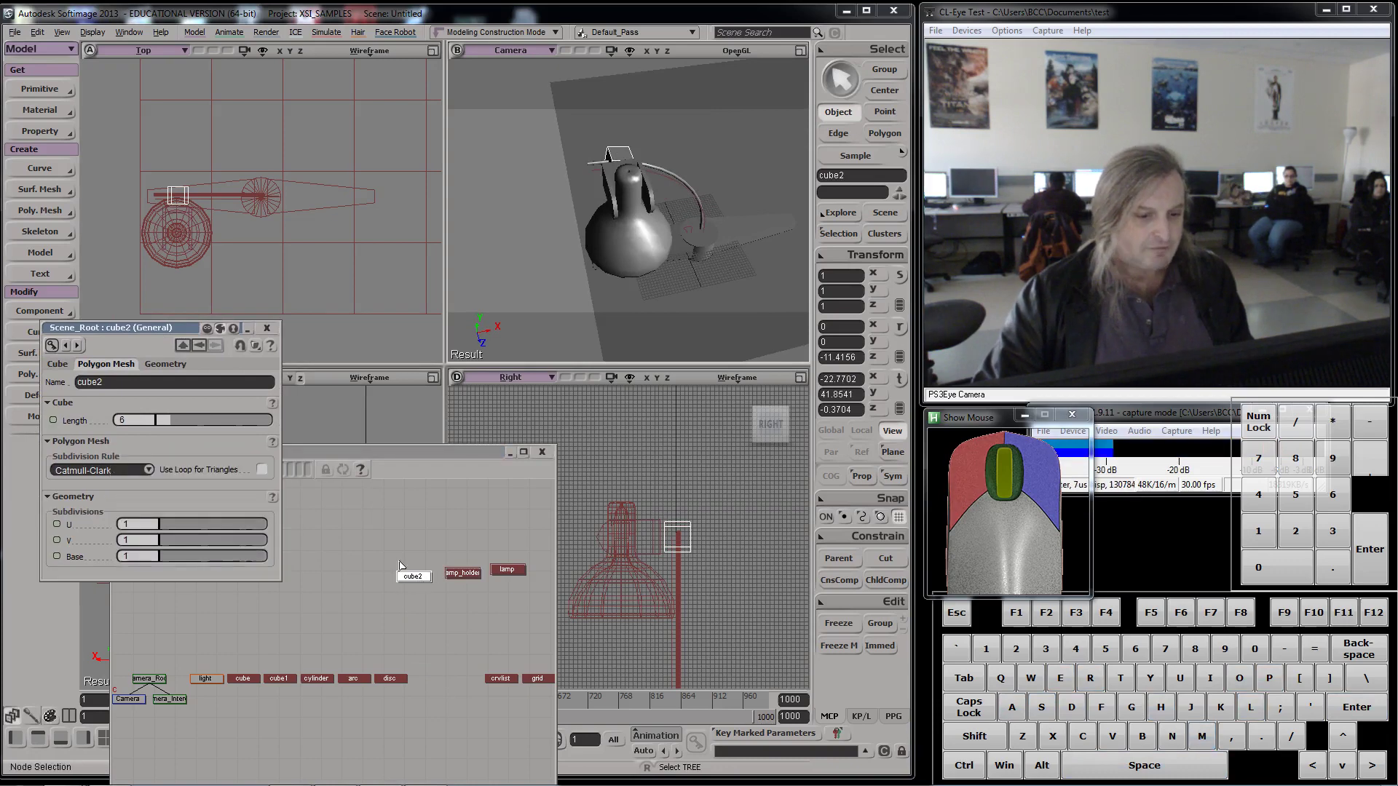
{"action": "double_click", "coordinate": [156, 382]}
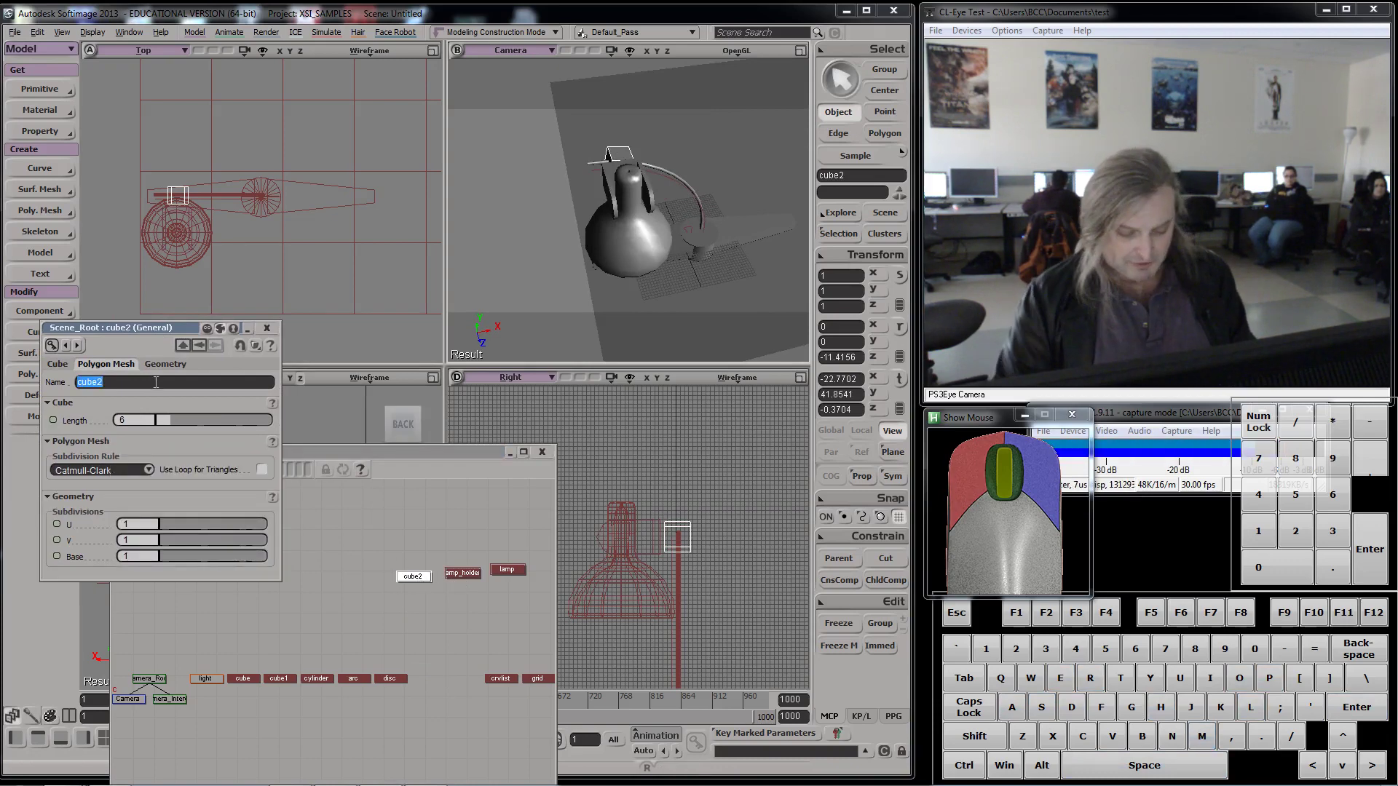
{"action": "type", "text": "br"}
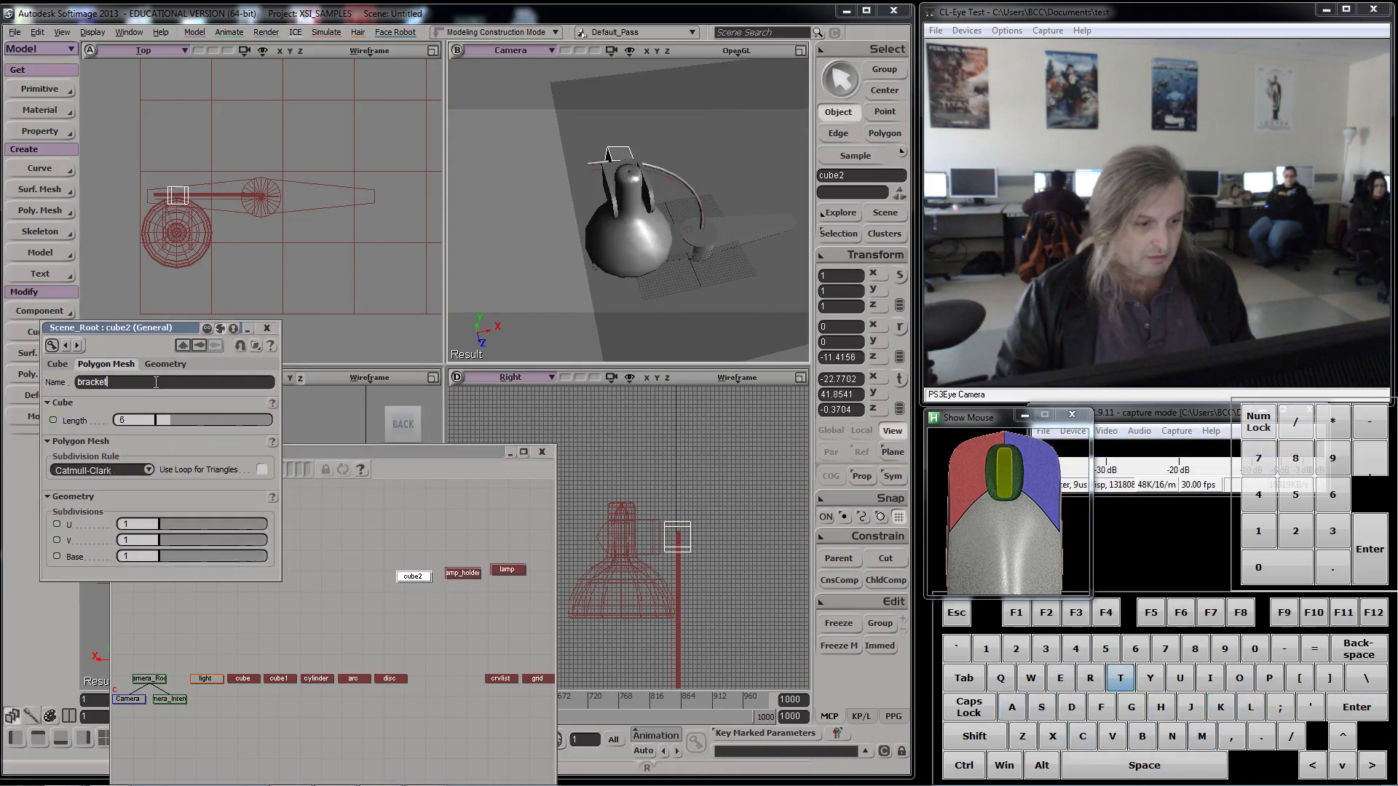
{"action": "type", "text": "acket"}
{"action": "key", "text": "Return"}
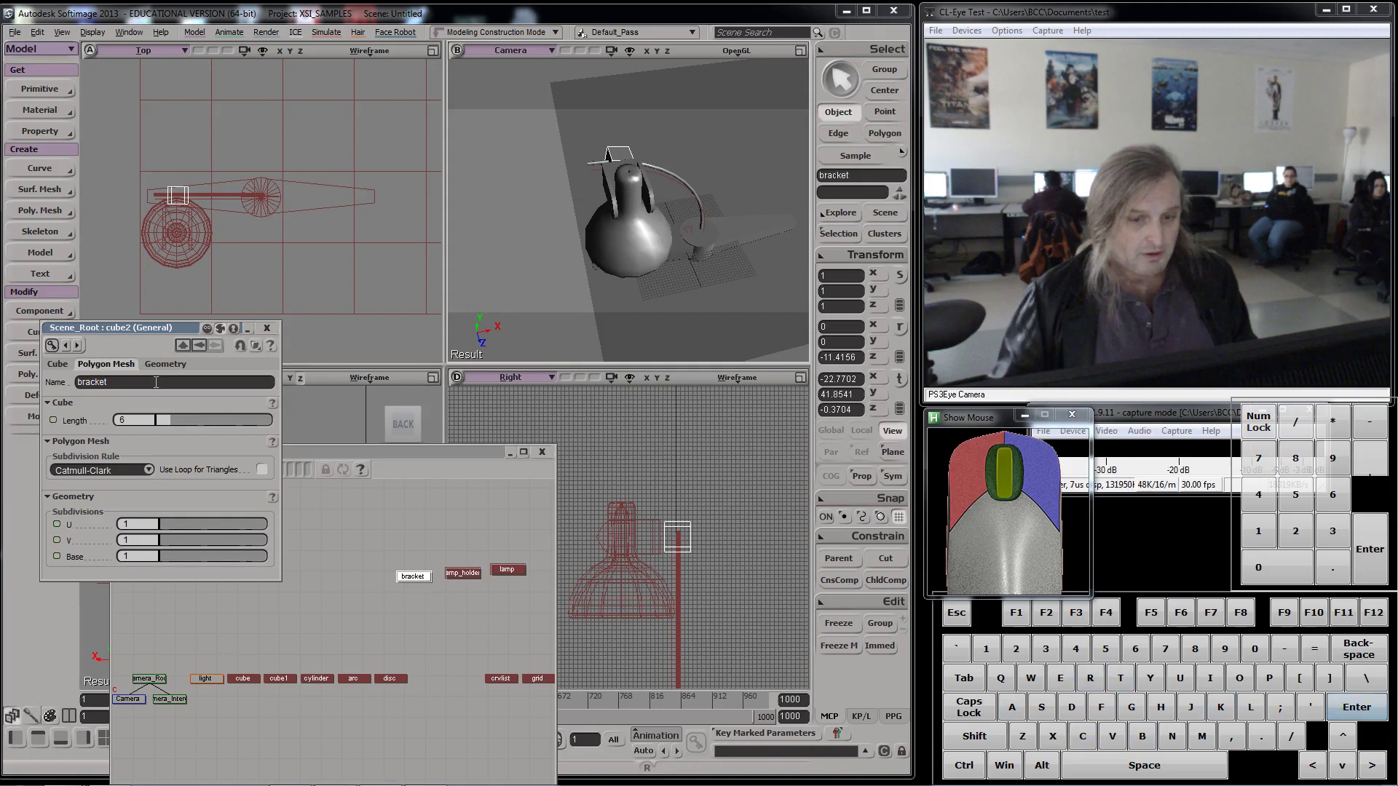
- Place the curved disc object's node beside the bracket node in the Schematic, and rename it arm
{"action": "left_click", "coordinate": [662, 173]}
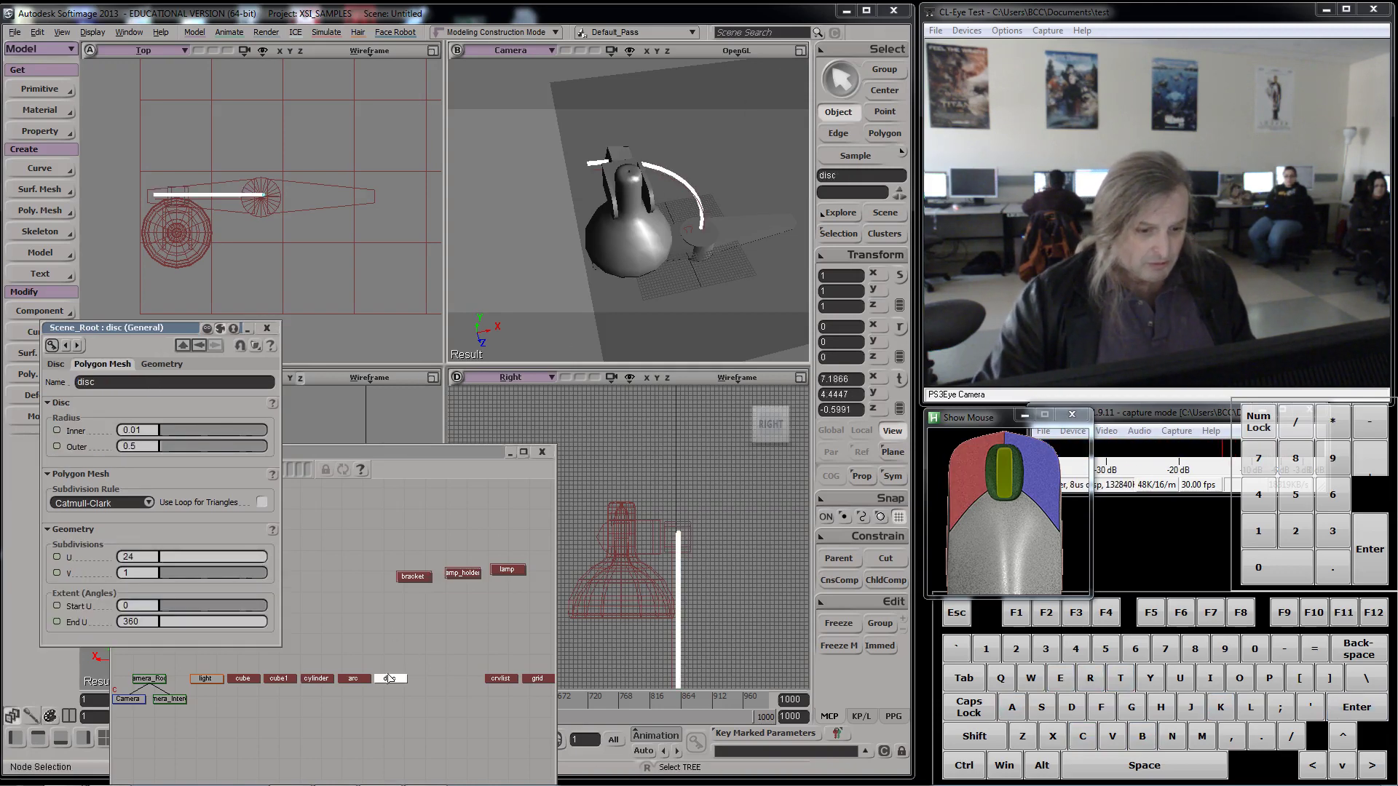
{"action": "left_click_drag", "start_coordinate": [394, 682], "coordinate": [365, 578]}
{"action": "double_click", "coordinate": [126, 382]}
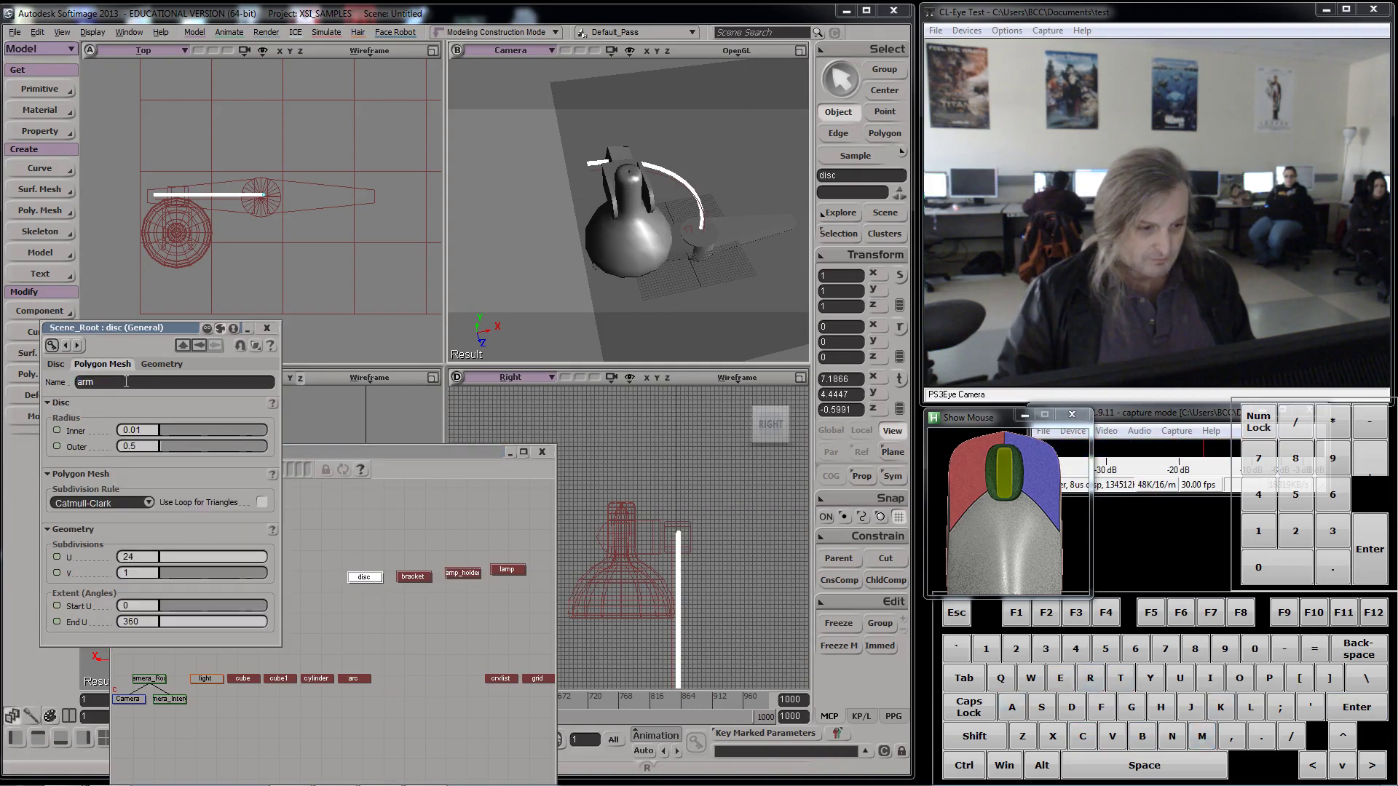
{"action": "key", "text": "Return"}
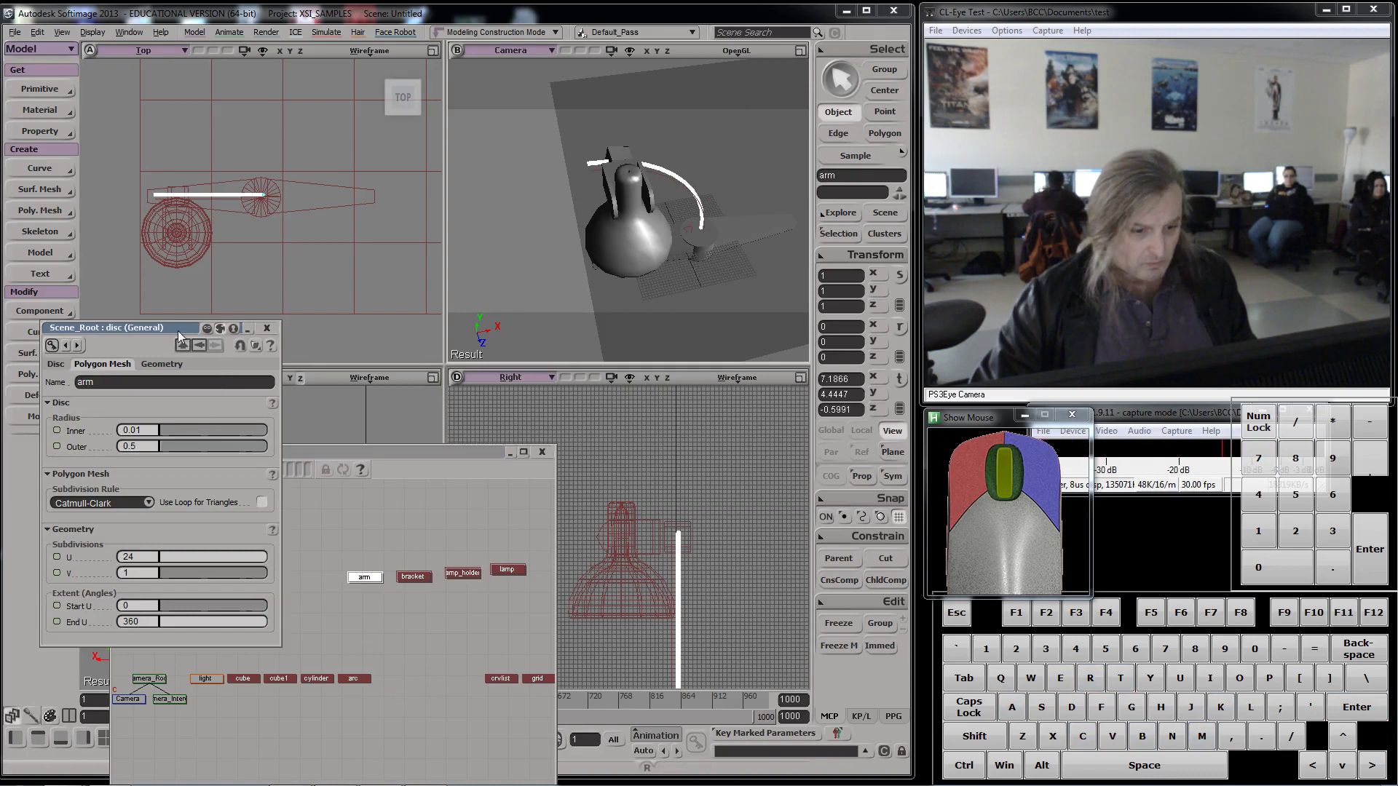
{"action": "left_click_drag", "start_coordinate": [179, 337], "coordinate": [781, 527]}
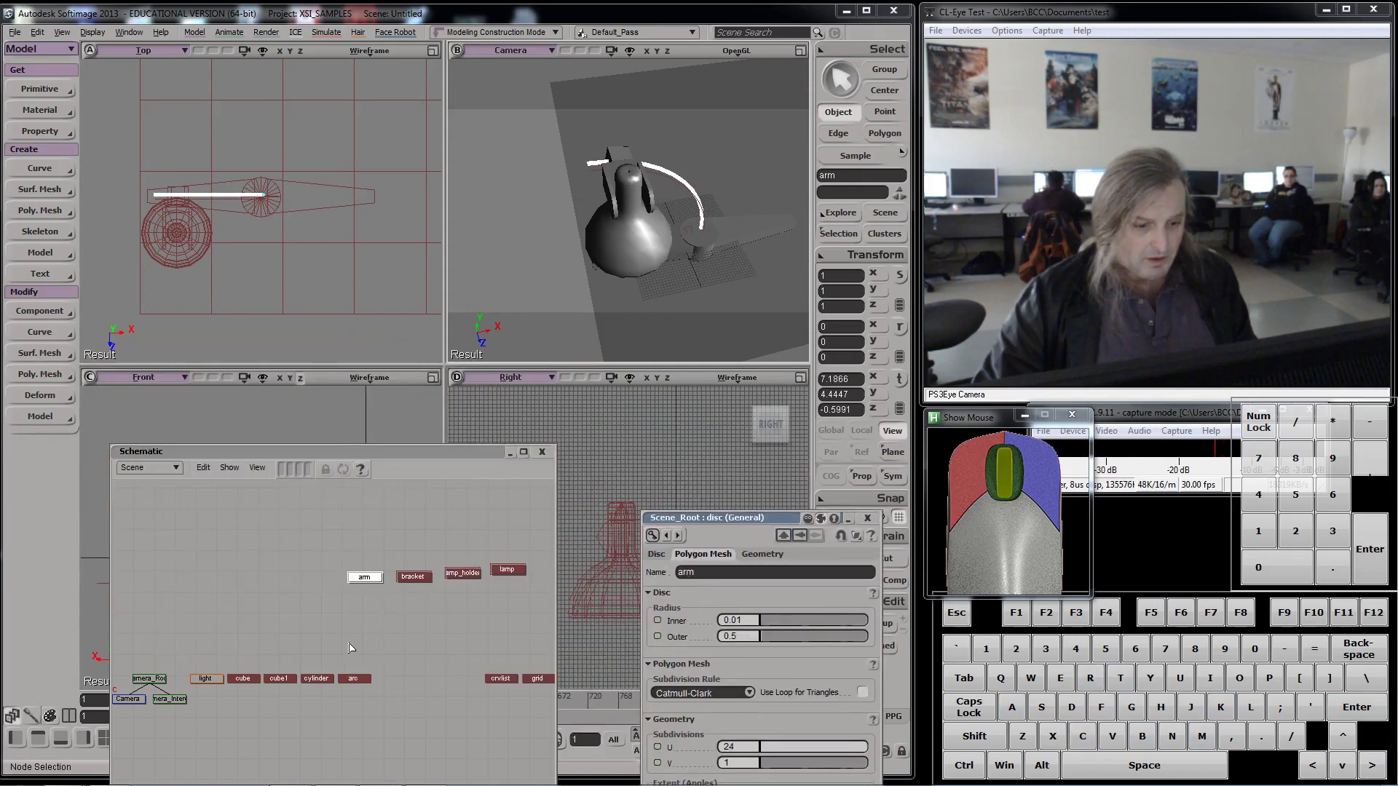
- Move the cylinder node out of the Schematic row to just below the arm node, and rename it base
{"action": "left_click", "coordinate": [698, 246]}
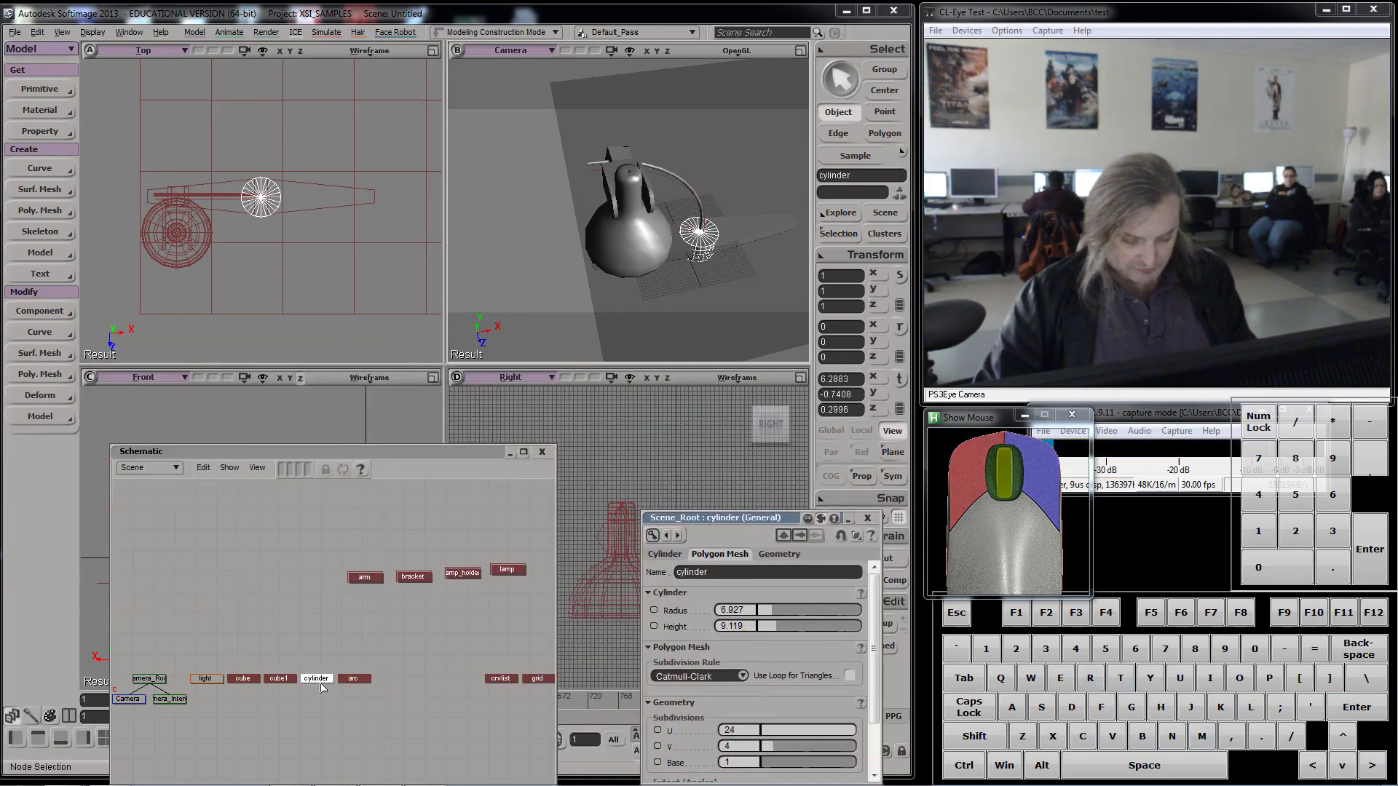
{"action": "key", "text": "m"}
{"action": "left_click_drag", "start_coordinate": [323, 688], "coordinate": [348, 630]}
{"action": "double_click", "coordinate": [721, 572]}
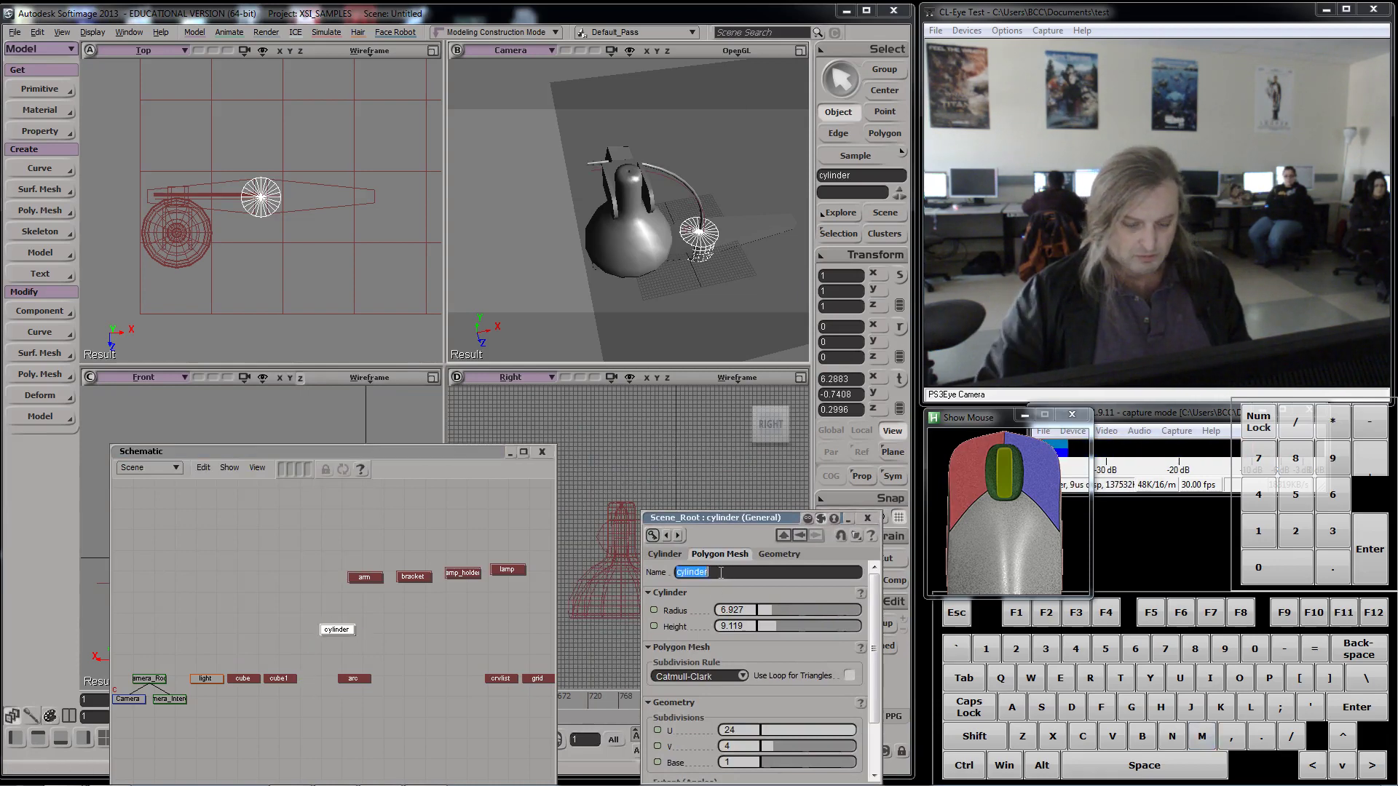
{"action": "type", "text": "base"}
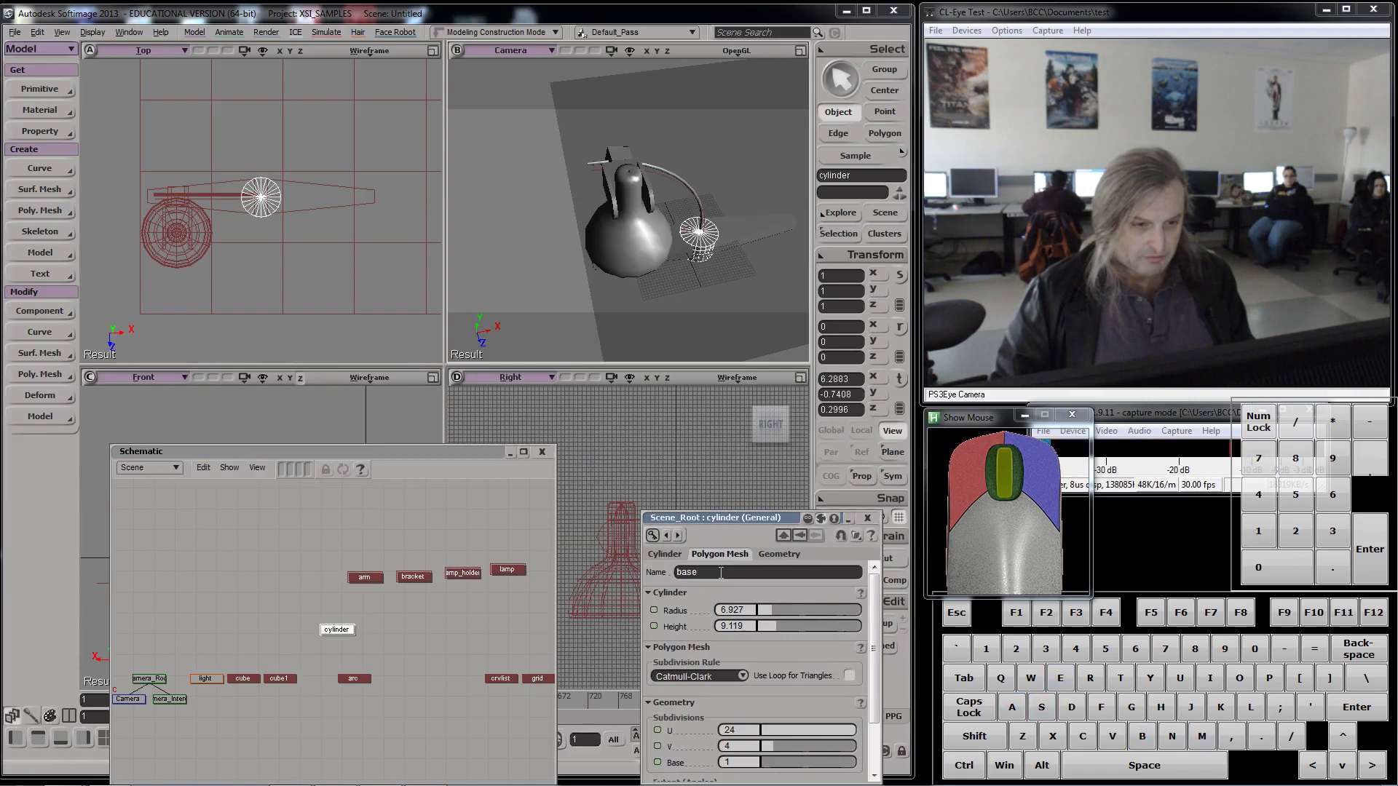
{"action": "key", "text": "Return"}
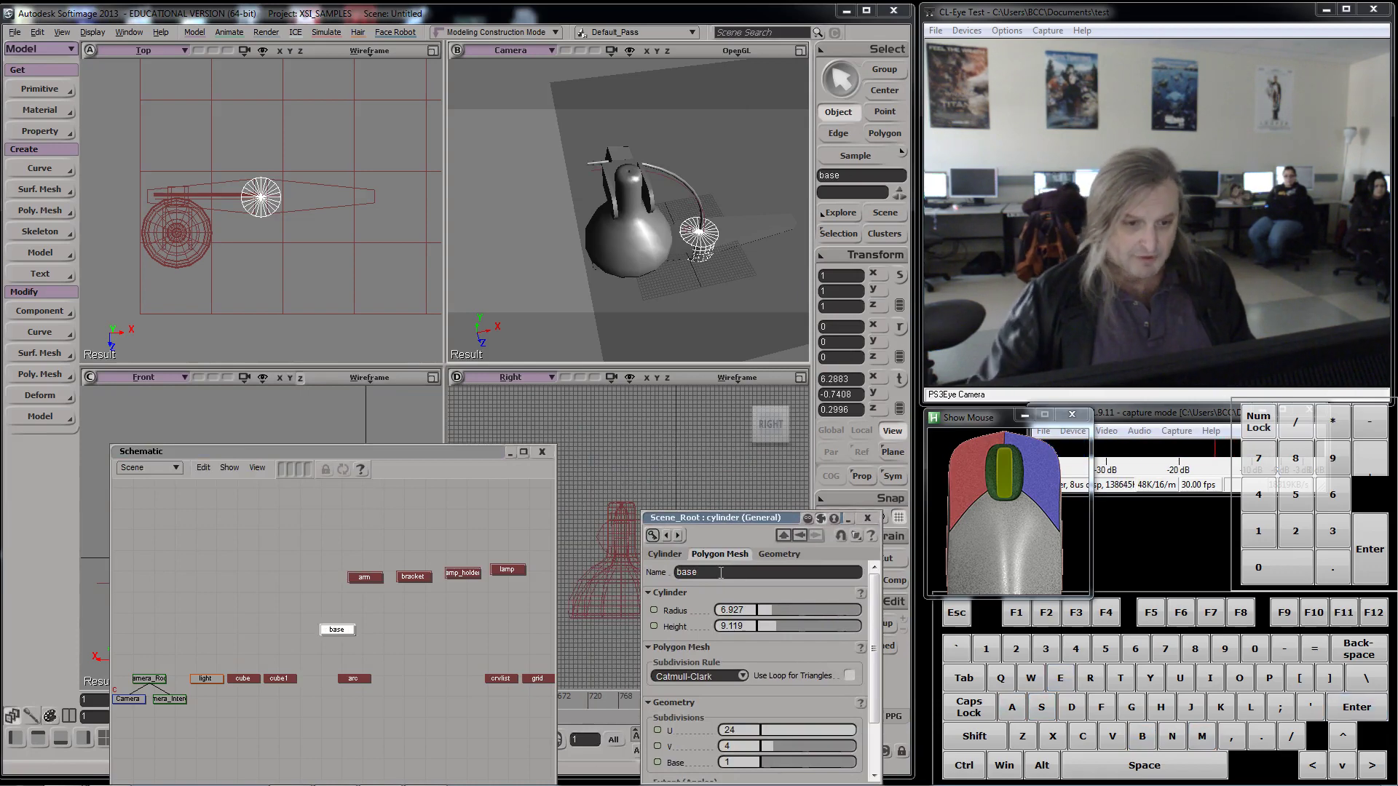
- Place the cube node below and to the left of the base node in the Schematic, and rename it leftLeg
{"action": "left_click", "coordinate": [228, 184]}
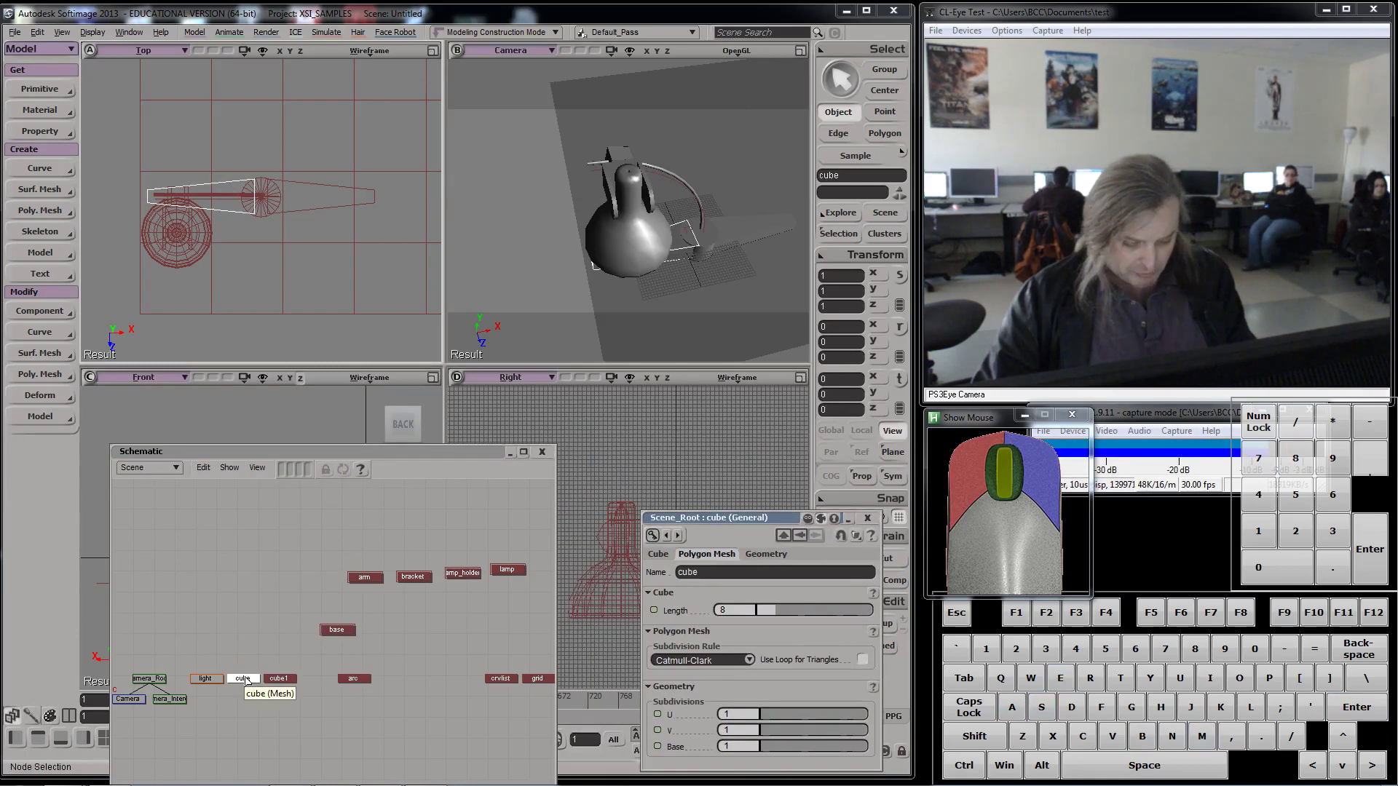
{"action": "left_click_drag", "start_coordinate": [244, 677], "coordinate": [297, 646]}
{"action": "left_click", "coordinate": [736, 577]}
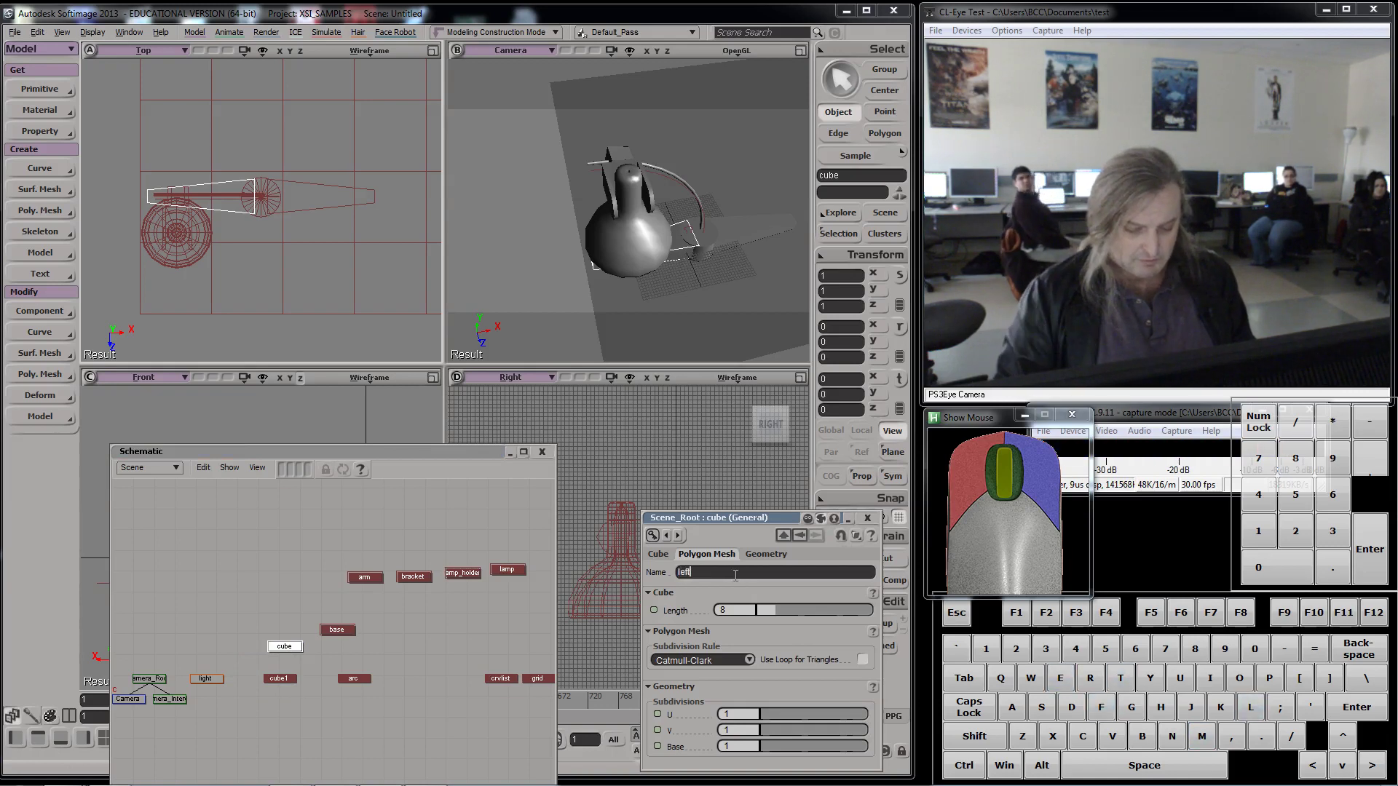
{"action": "type", "text": "Leg"}
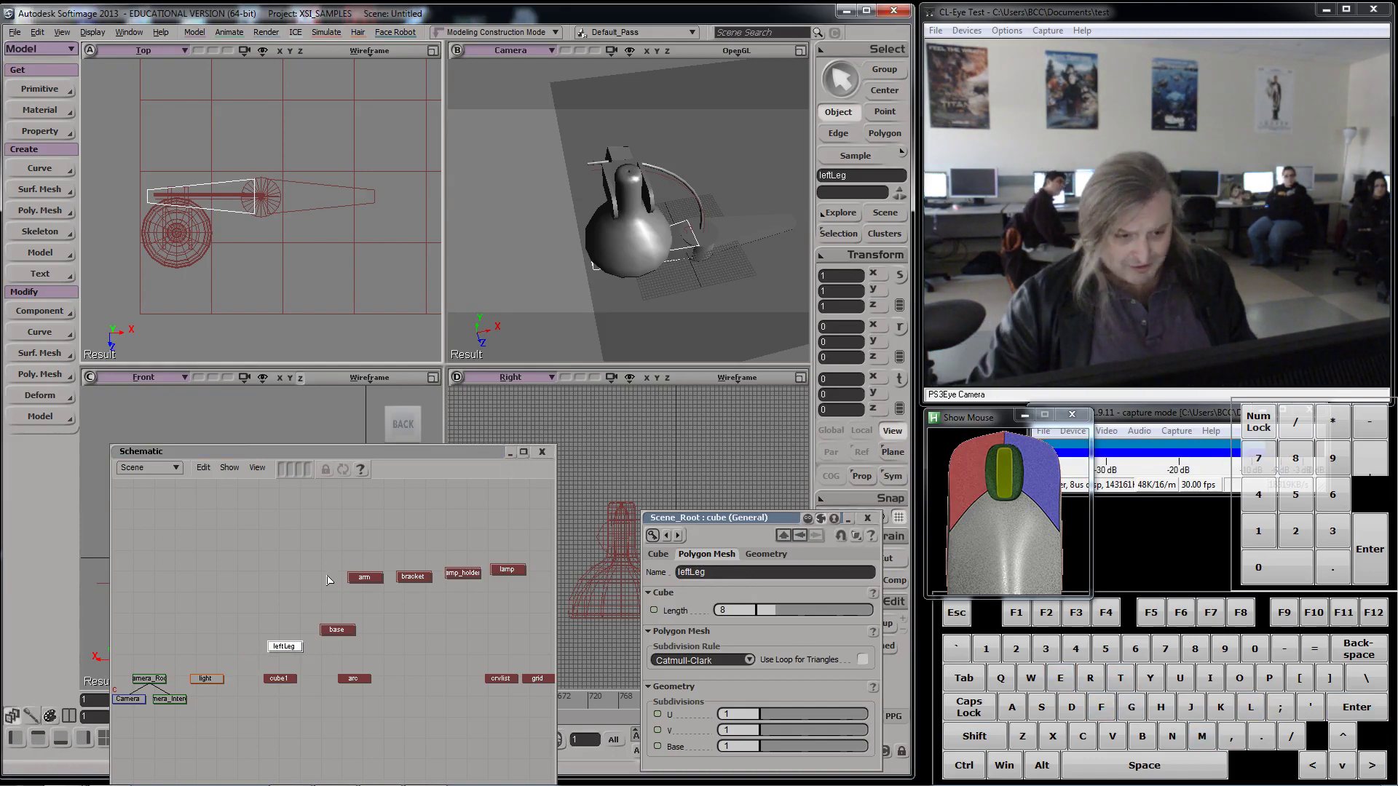
- Place the cube1 node below and to the right of the base node in the Schematic, and rename it rightLeg
{"action": "left_click", "coordinate": [336, 194]}
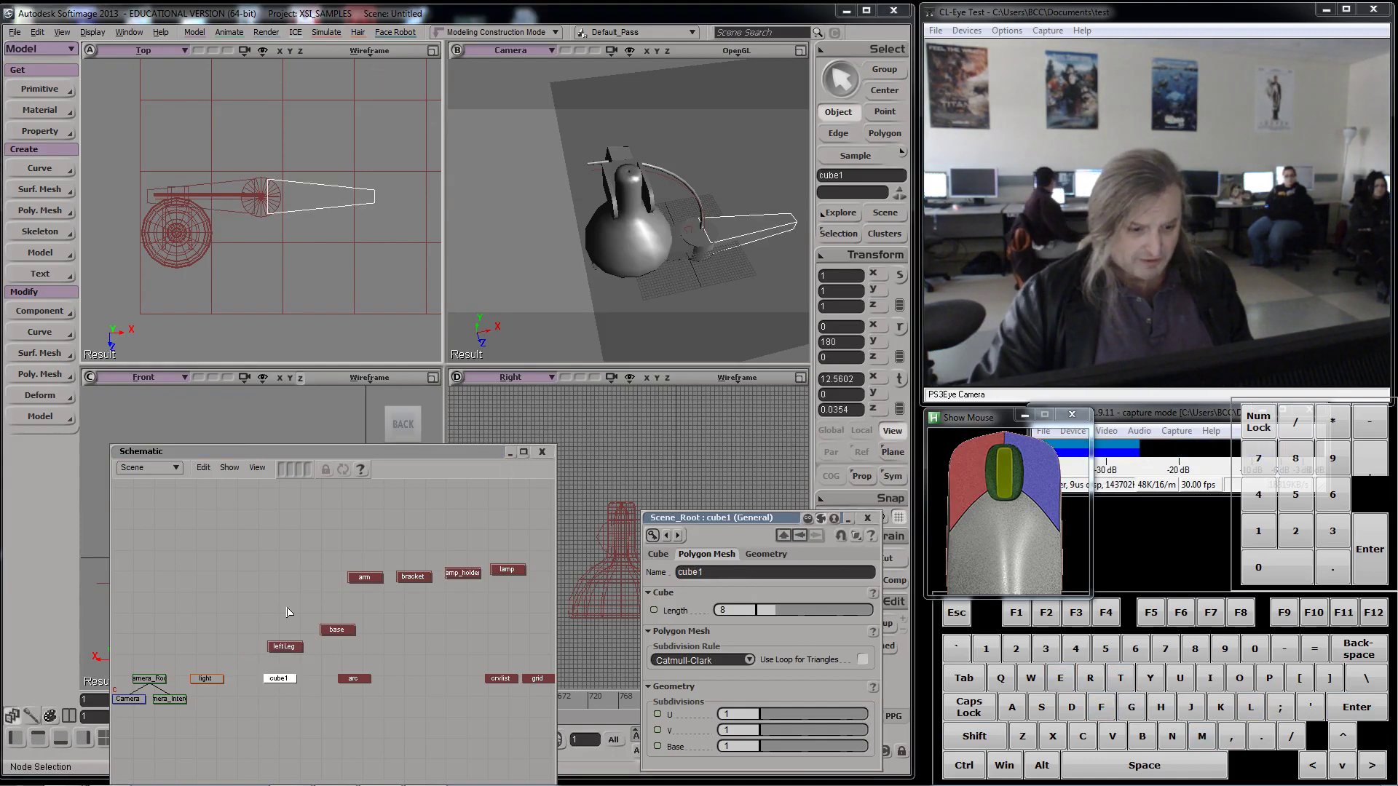
{"action": "left_click_drag", "start_coordinate": [284, 682], "coordinate": [390, 652]}
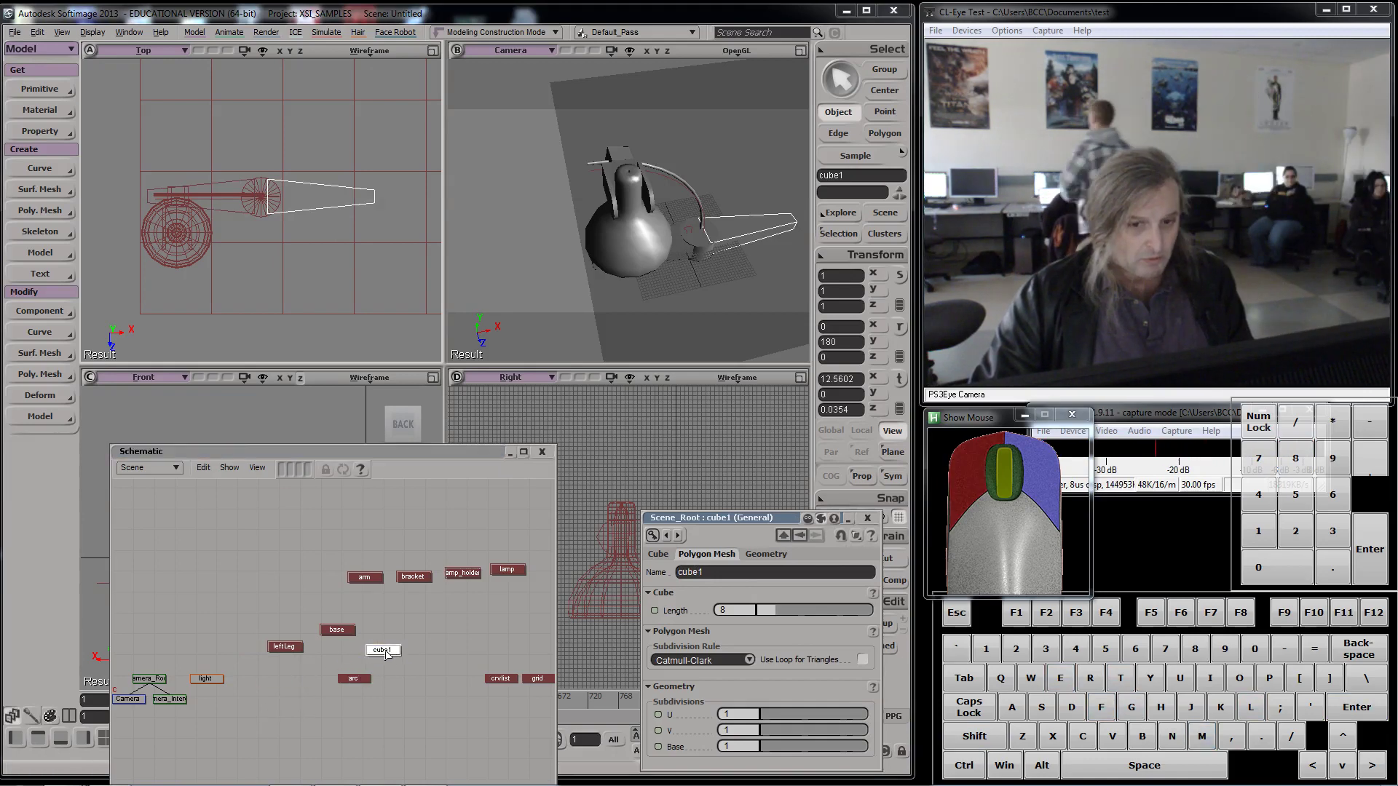
{"action": "left_click", "coordinate": [730, 574]}
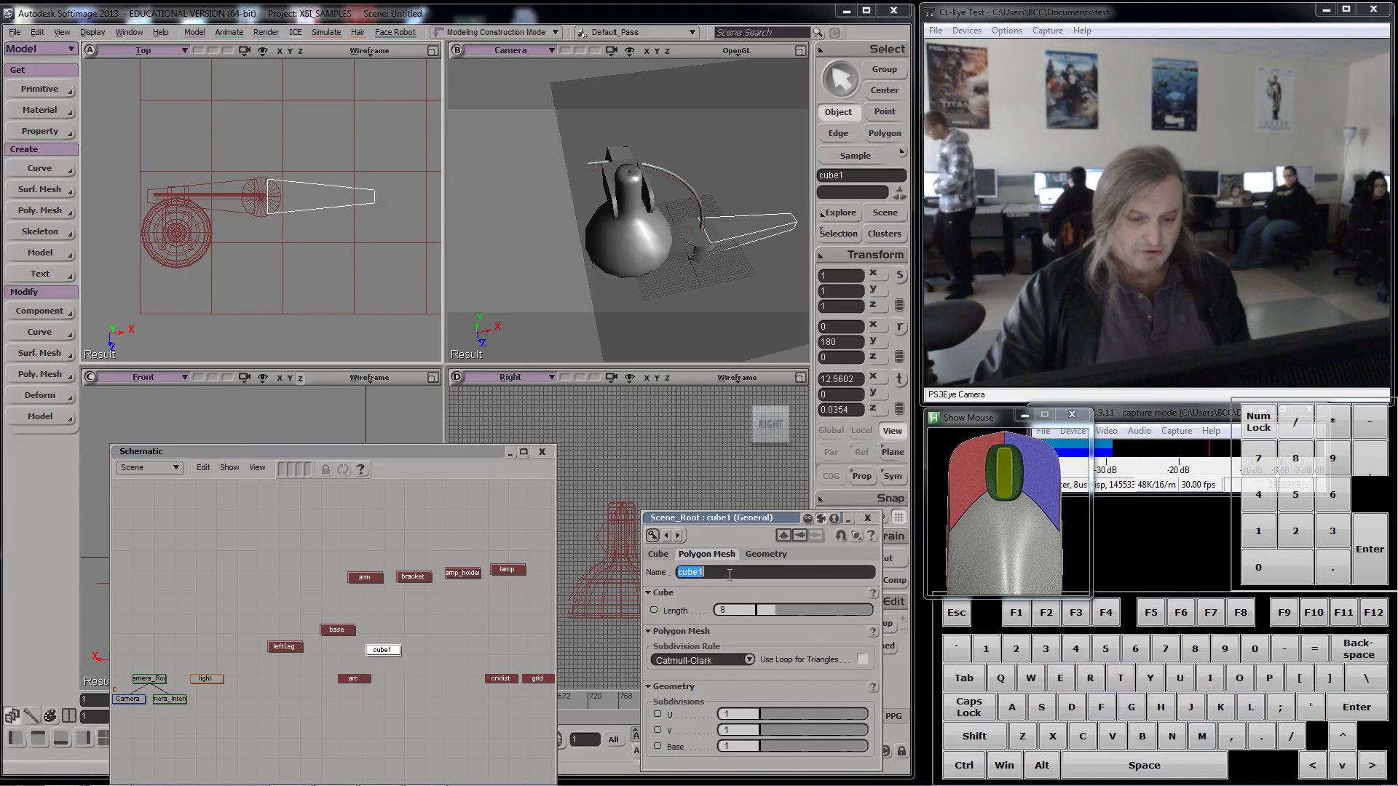
{"action": "type", "text": "right"}
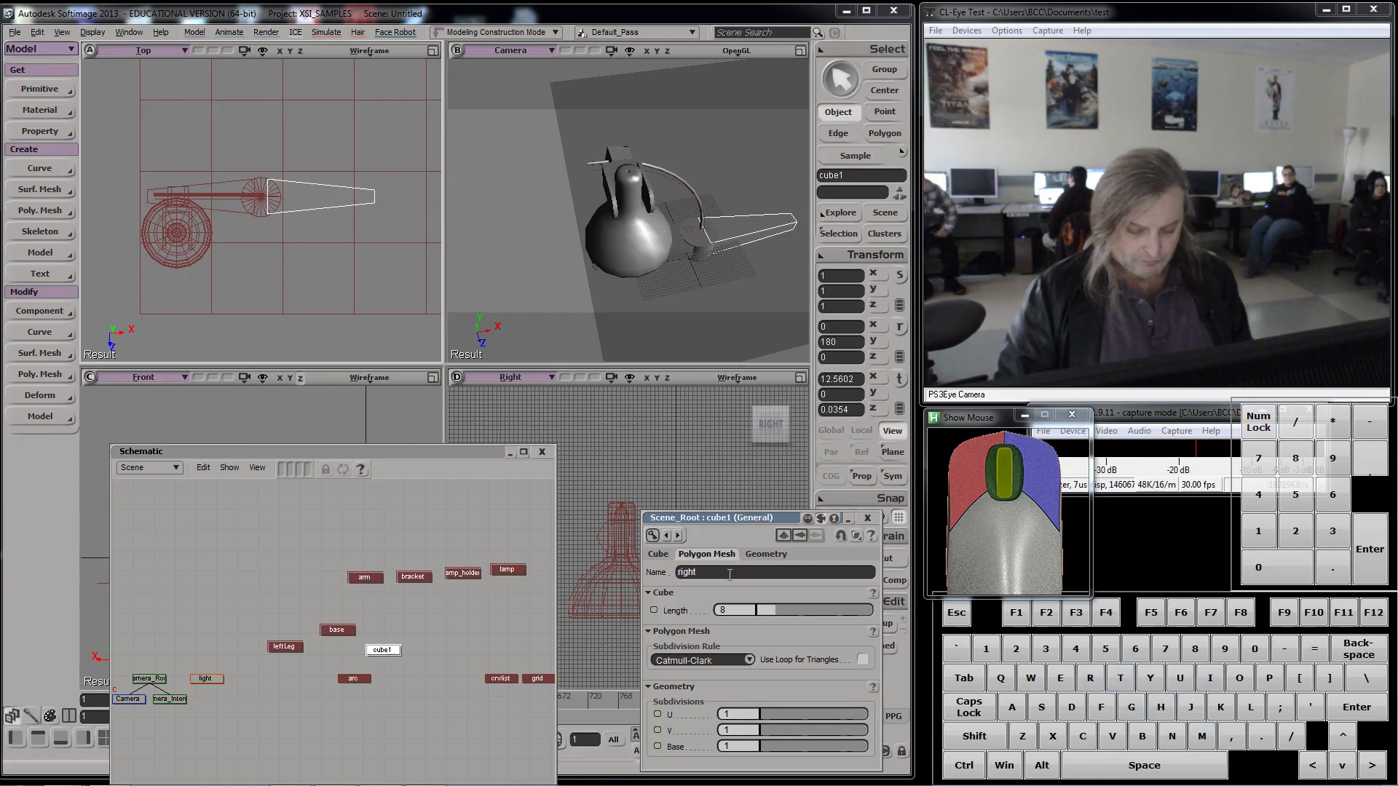
{"action": "type", "text": "Leg"}
{"action": "key", "text": "Return"}
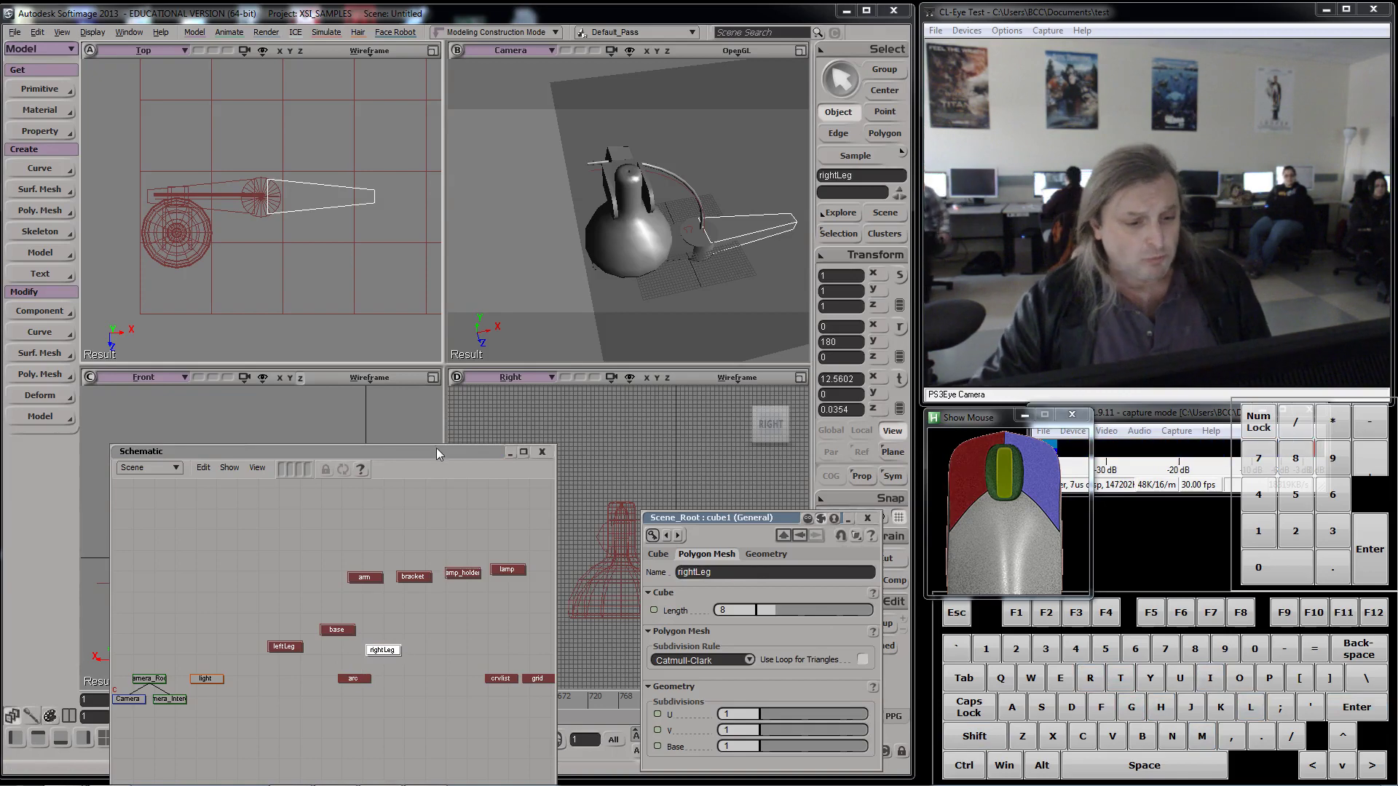
- Move the arc node aside below the grid node in the Schematic, and frame all objects in the viewports
{"action": "left_click_drag", "start_coordinate": [328, 452], "coordinate": [275, 347]}
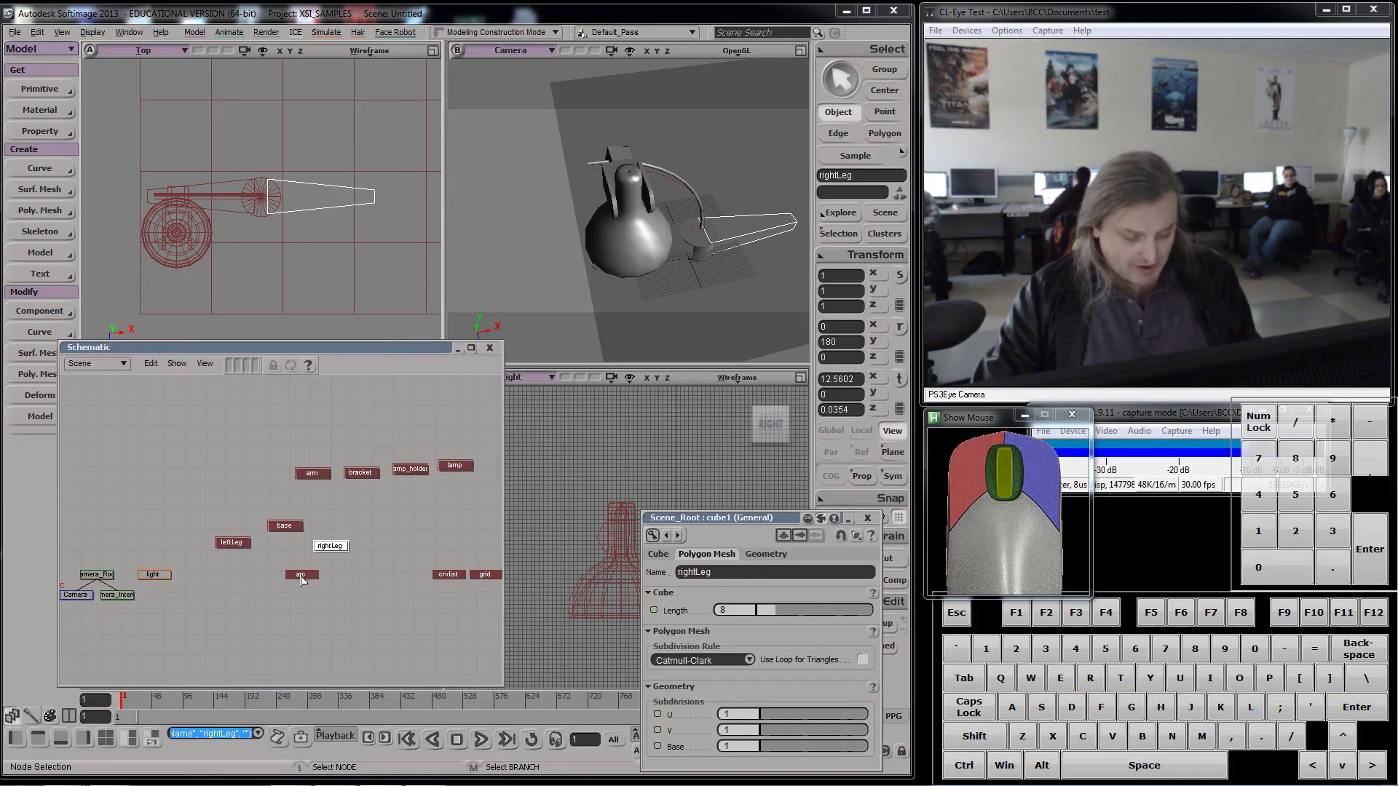
{"action": "left_click_drag", "start_coordinate": [300, 587], "coordinate": [490, 624]}
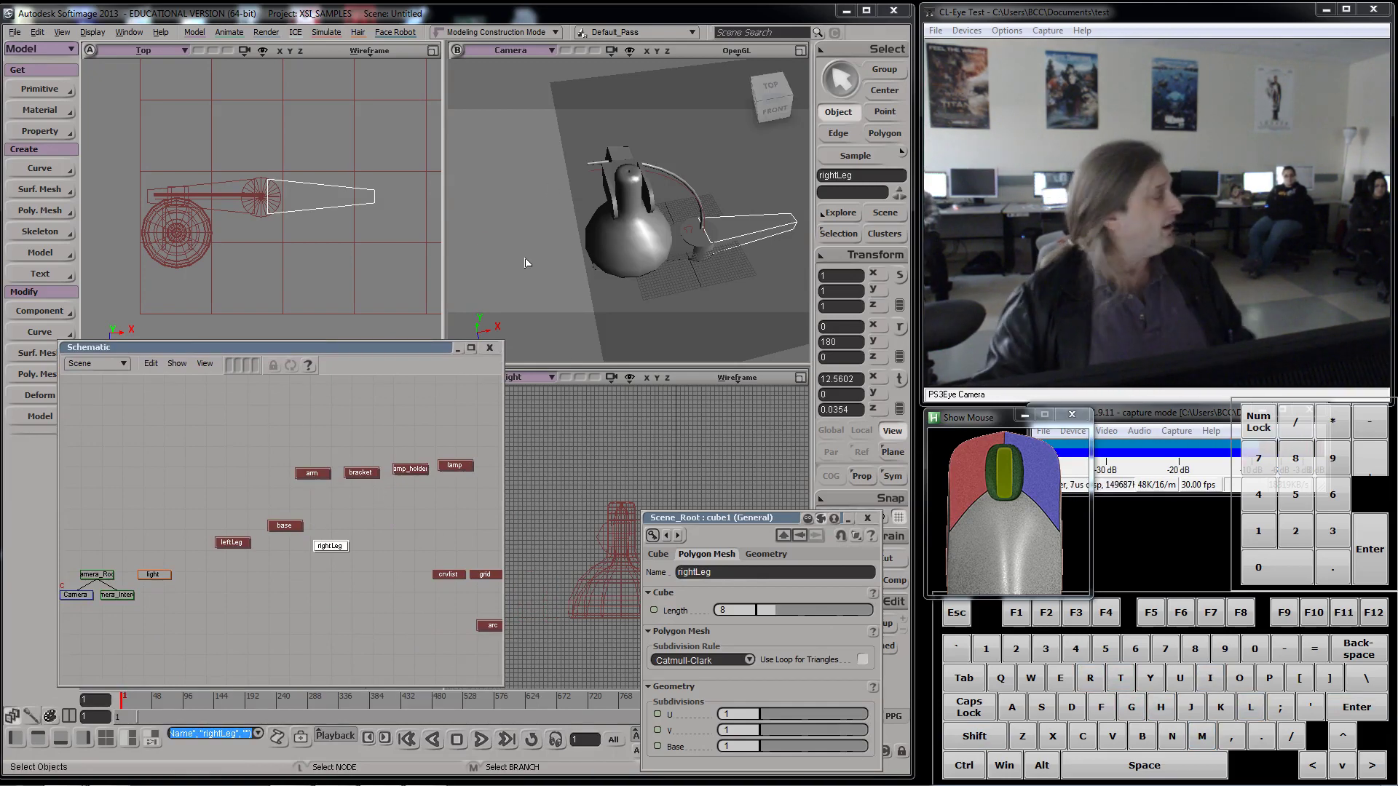
{"action": "key", "text": "a"}
{"action": "key", "text": "a"}
{"action": "key", "text": "a"}
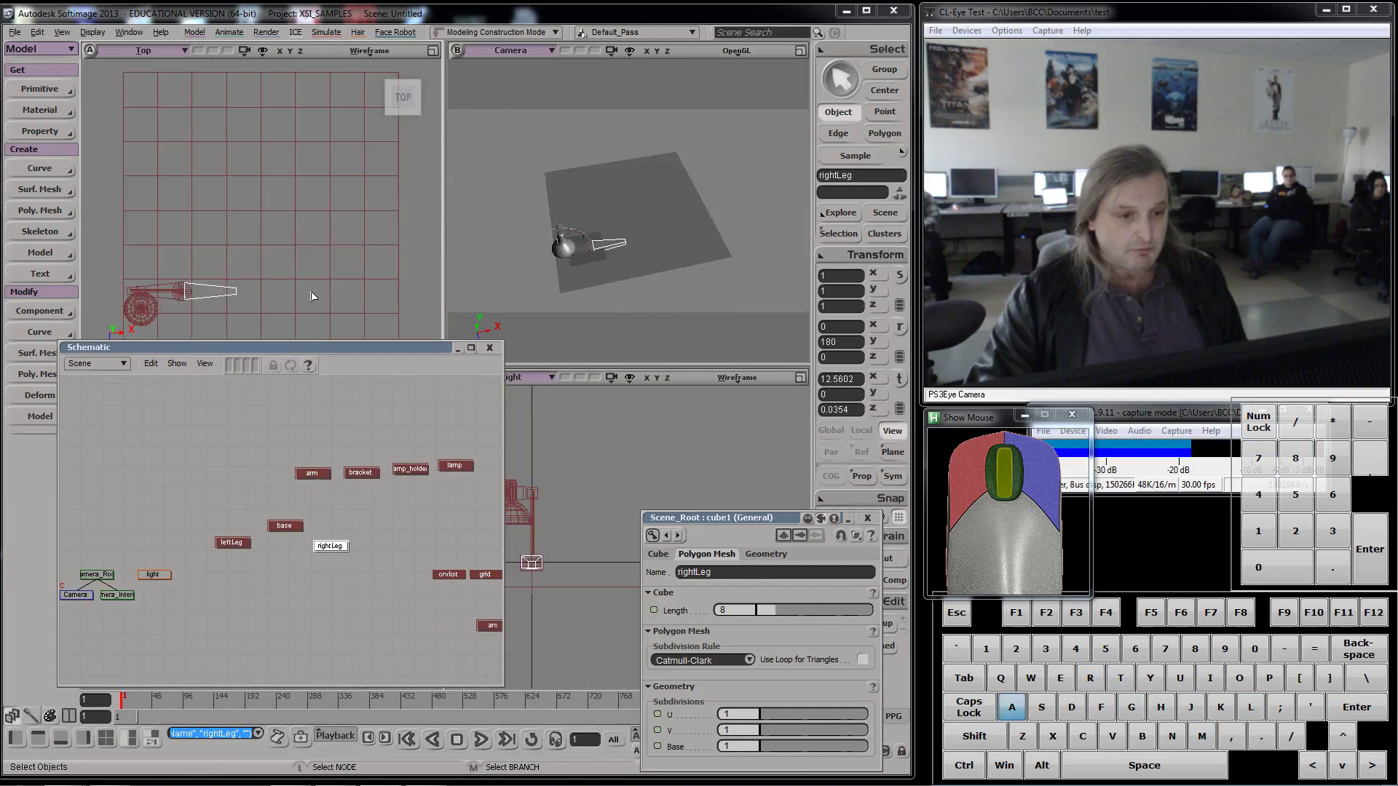
{"action": "left_click_drag", "start_coordinate": [290, 349], "coordinate": [246, 601]}
{"action": "key", "text": "a"}
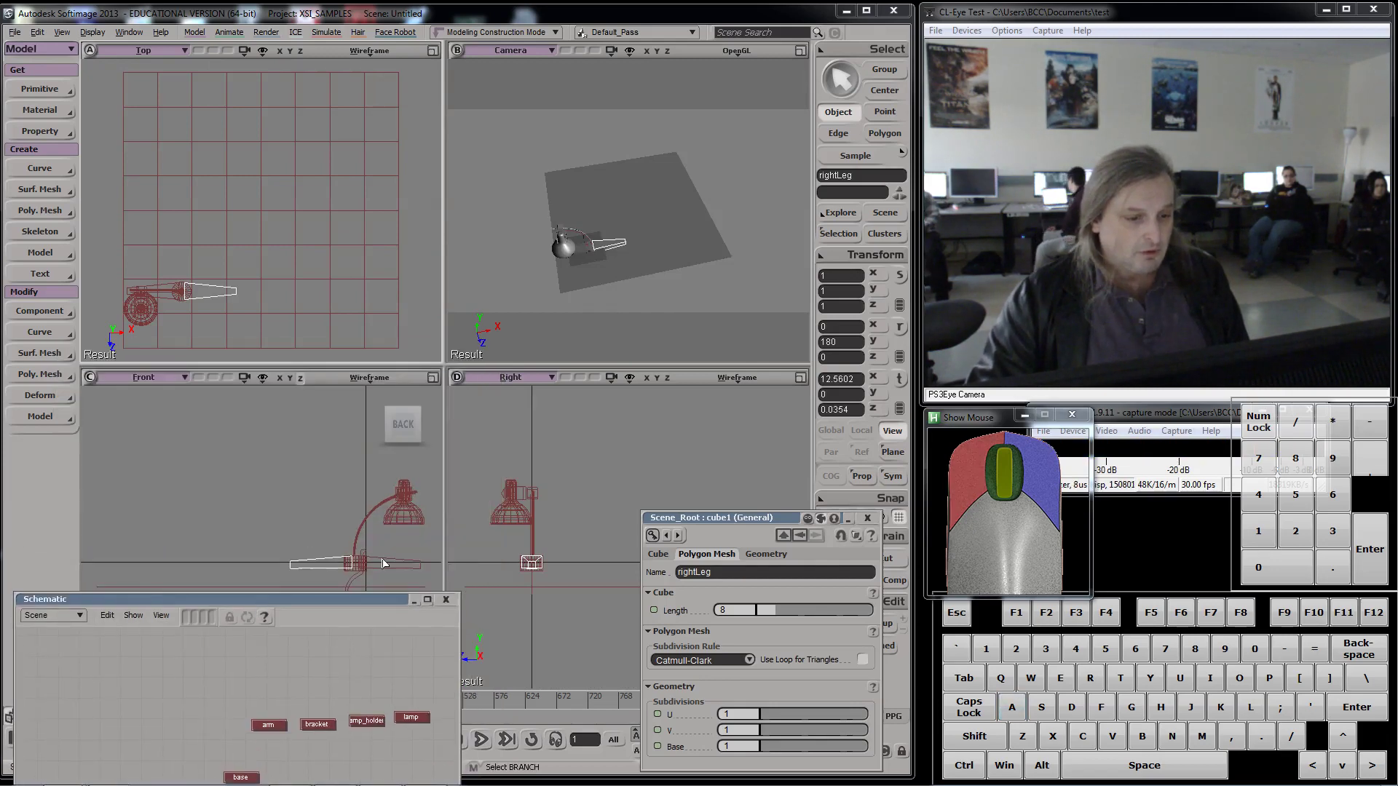
- Select the lamp, lamp holder, bracket, arm and arc together in the Front view, and frame them in all four views
{"action": "left_click_drag", "start_coordinate": [331, 515], "coordinate": [383, 567]}
{"action": "left_click_drag", "start_coordinate": [364, 480], "coordinate": [420, 535]}
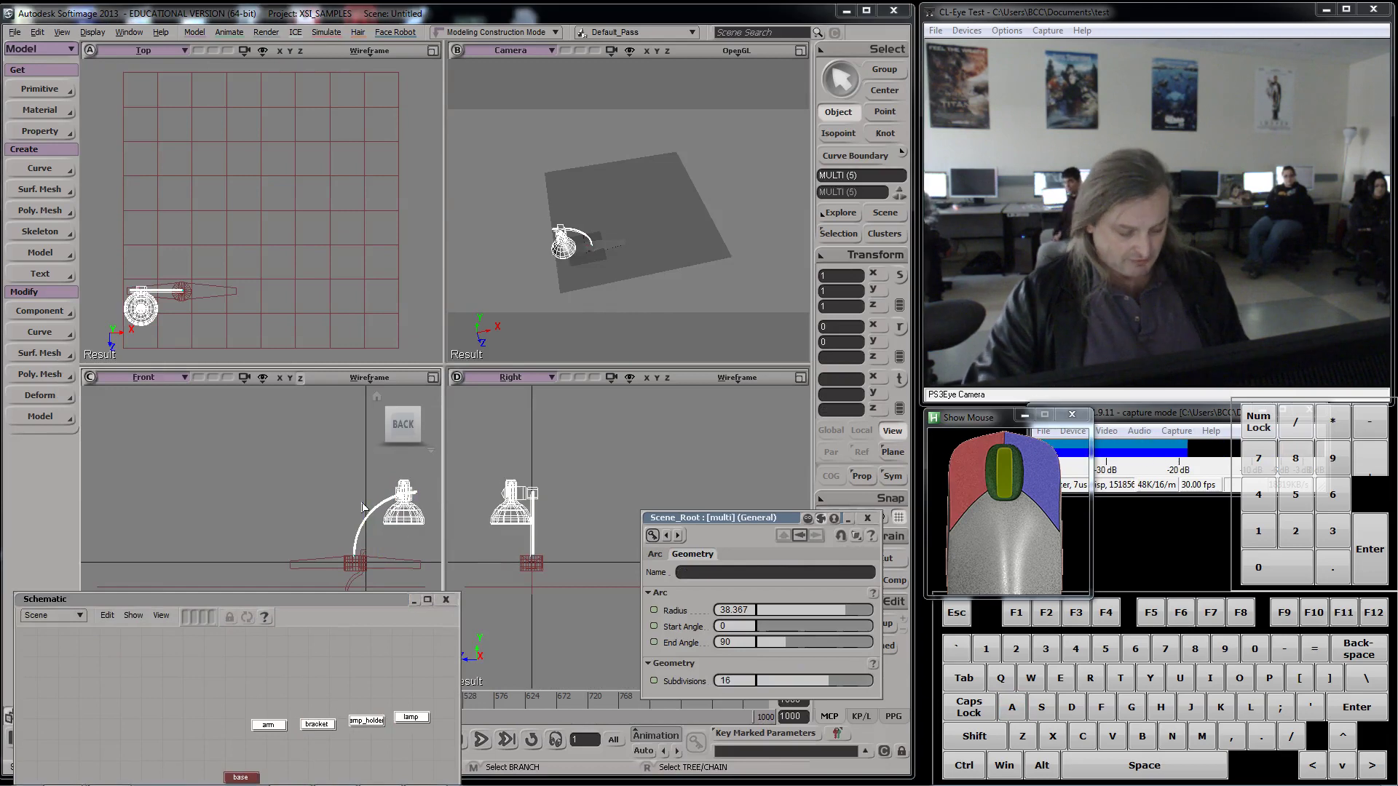
{"action": "key", "text": "f"}
{"action": "key", "text": "f"}
{"action": "key", "text": "f"}
{"action": "key", "text": "f"}
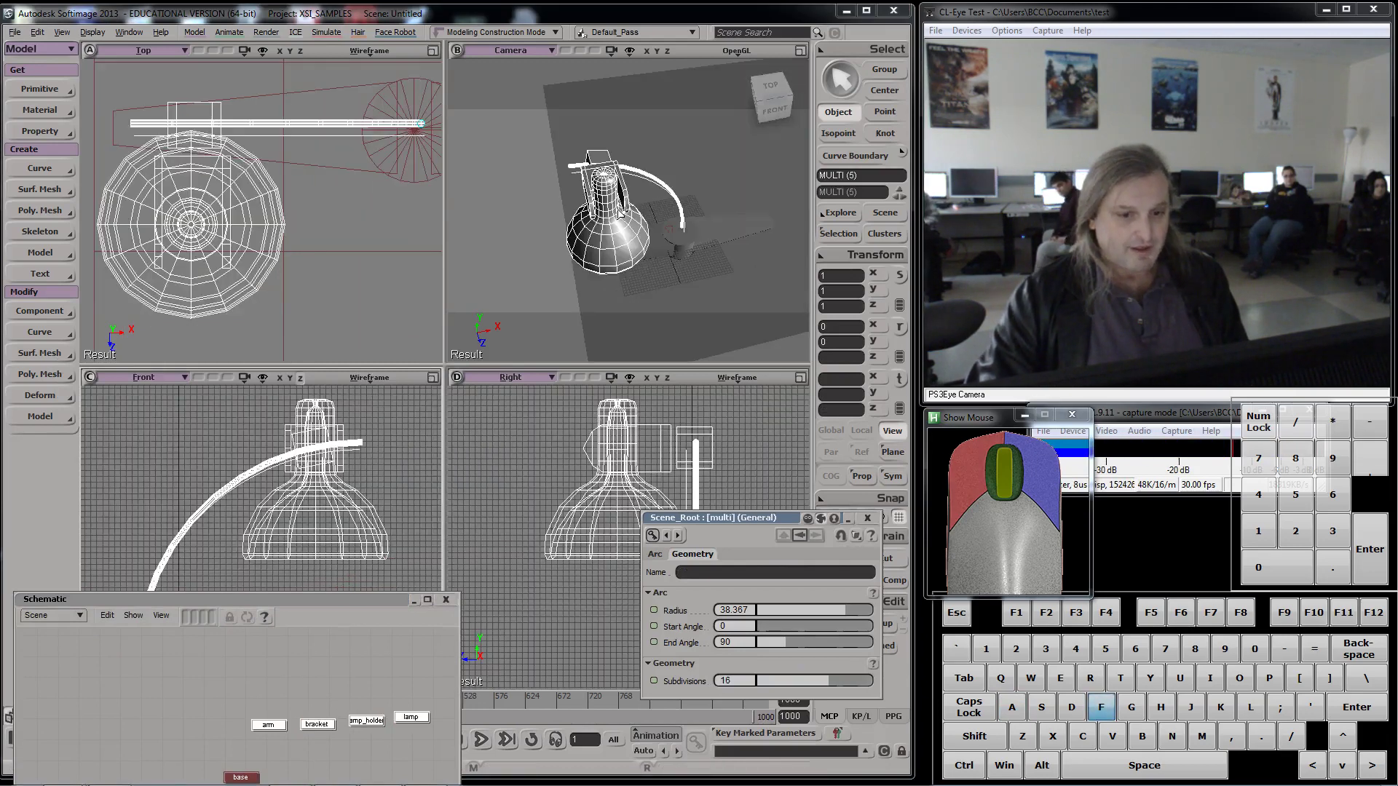
{"action": "scroll", "coordinate": [681, 300], "scroll_direction": "down", "scroll_amount": 3}
{"action": "scroll", "coordinate": [320, 218], "scroll_direction": "down", "scroll_amount": 3}
{"action": "scroll", "coordinate": [626, 510], "scroll_direction": "down", "scroll_amount": 1}
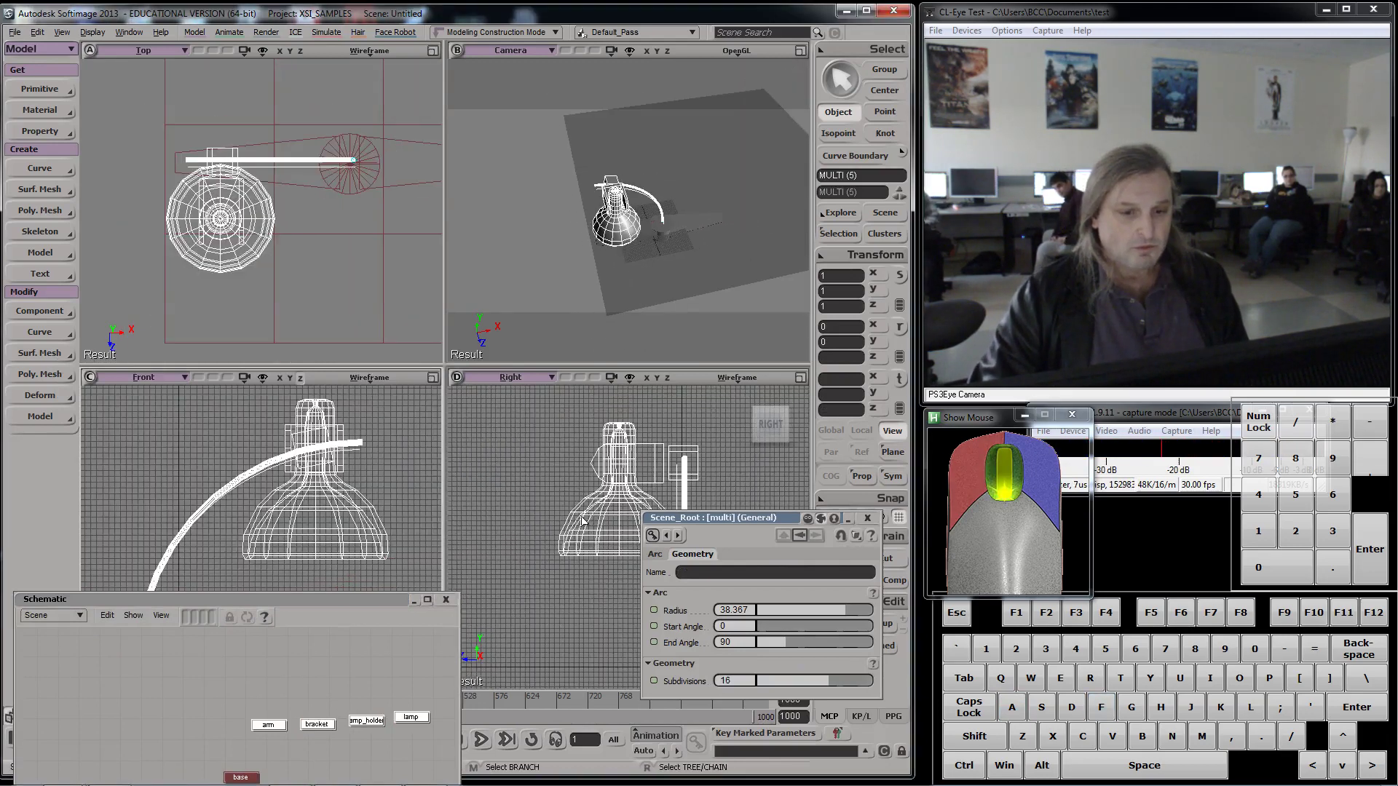
{"action": "scroll", "coordinate": [309, 434], "scroll_direction": "down", "scroll_amount": 1}
{"action": "key", "text": "s"}
{"action": "mouse_move", "coordinate": [633, 216]}
{"action": "right_mouse_down"}
{"action": "mouse_move", "coordinate": [614, 218]}
{"action": "mouse_move", "coordinate": [641, 219]}
{"action": "right_mouse_up"}
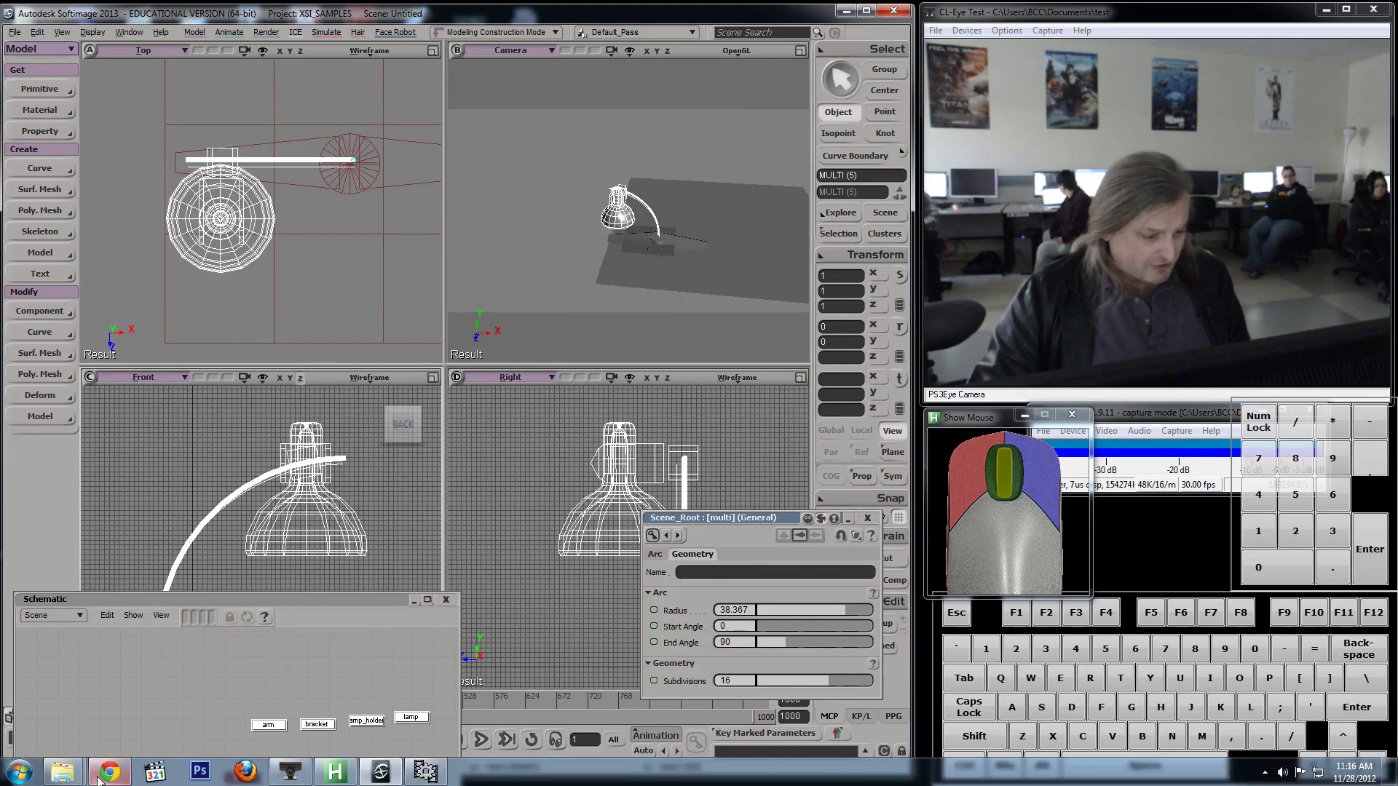
- Switch to Chrome and review the 4 steps to Forward Kinematics page, placing its window lower over the scene
{"action": "left_click", "coordinate": [109, 773]}
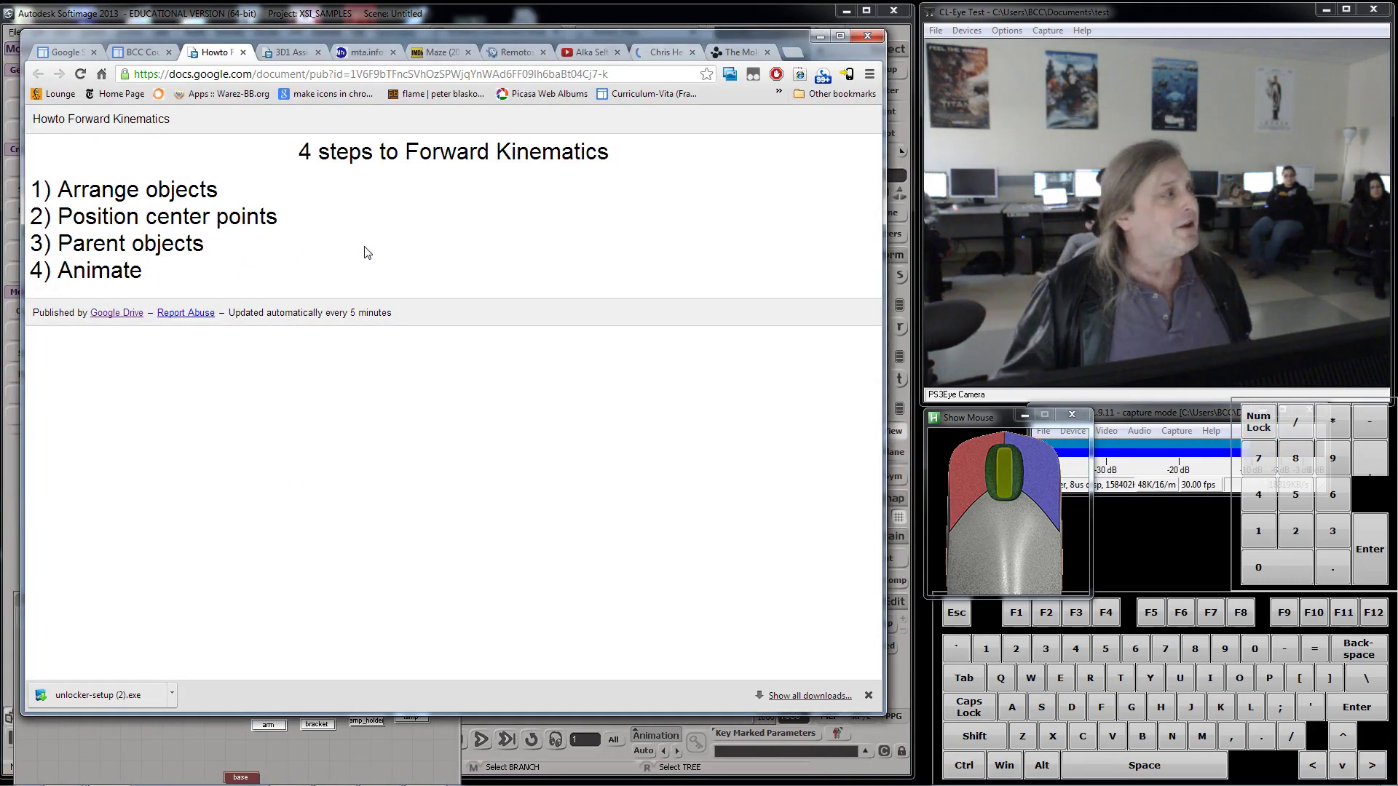
{"action": "left_click_drag", "start_coordinate": [509, 35], "coordinate": [456, 227]}
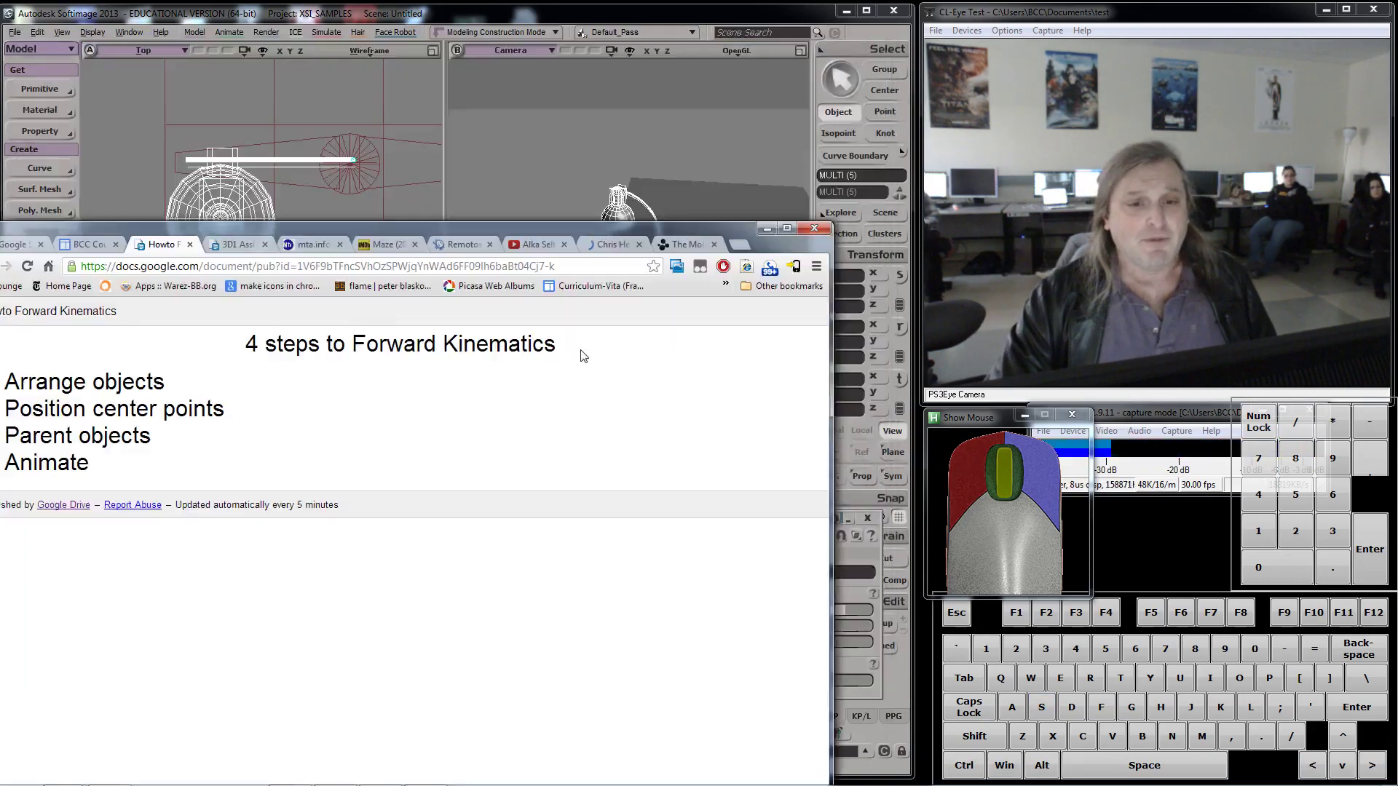
- Move the browser window lower, select the lamp in the scene, and inspect its center point with the Rotate tool
{"action": "left_click_drag", "start_coordinate": [593, 231], "coordinate": [581, 431]}
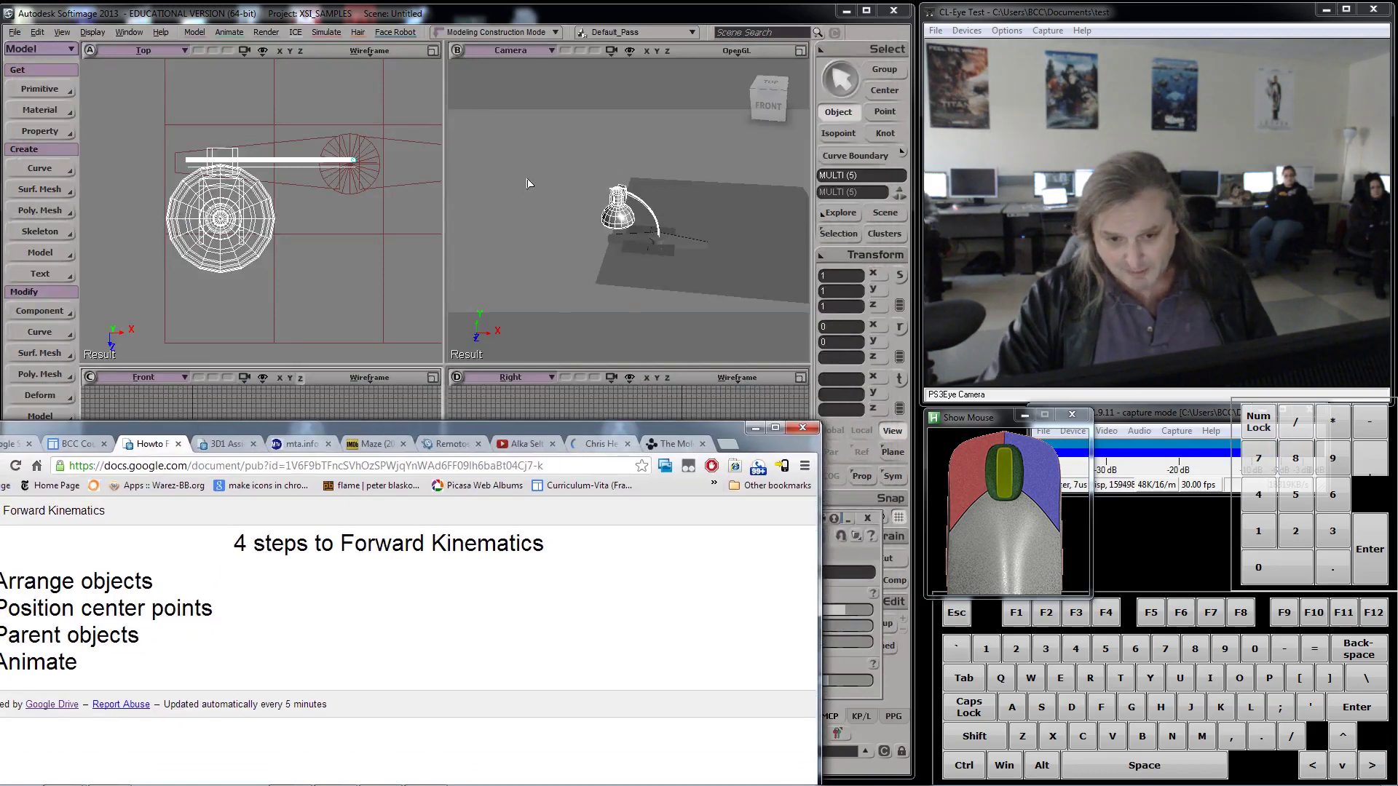
{"action": "left_click", "coordinate": [622, 218]}
{"action": "key", "text": "Return"}
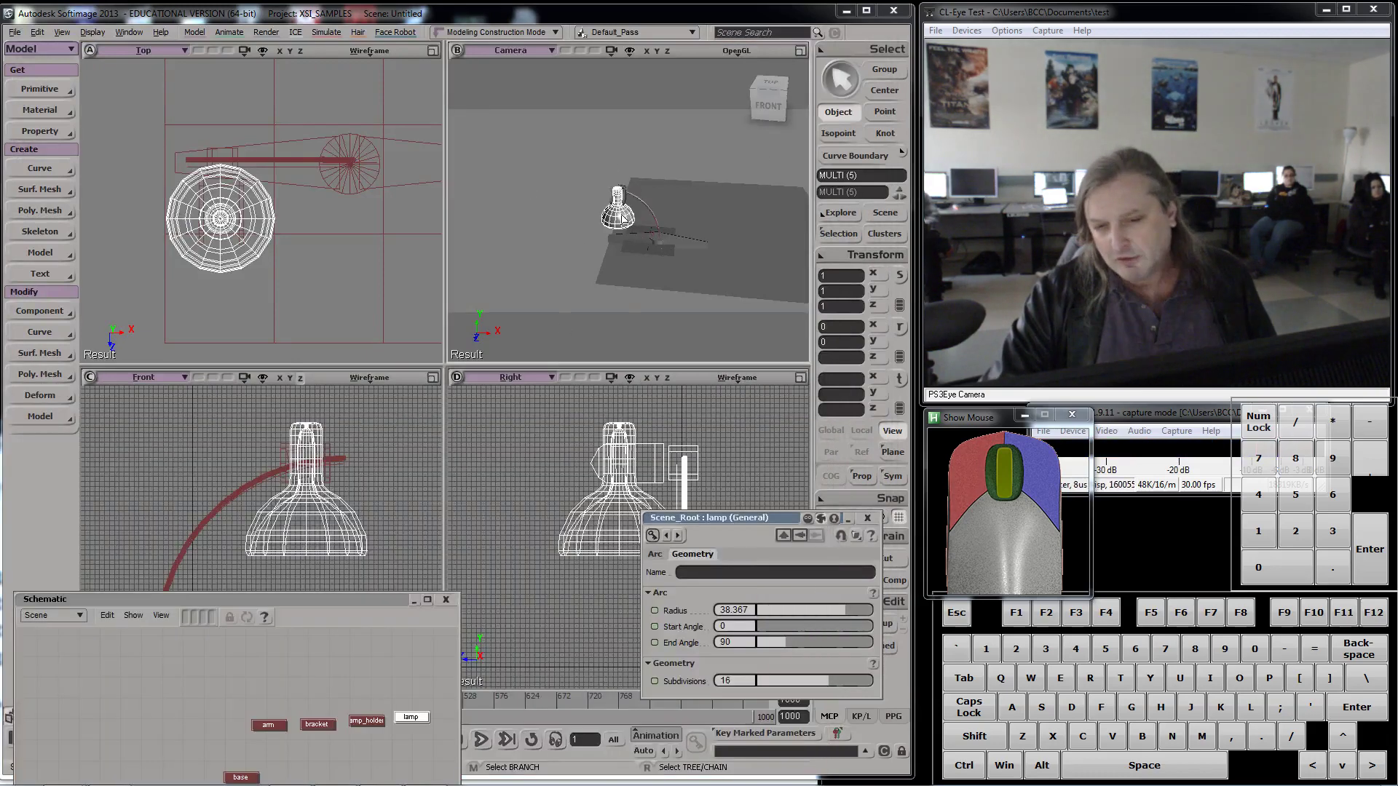
{"action": "left_click", "coordinate": [900, 328]}
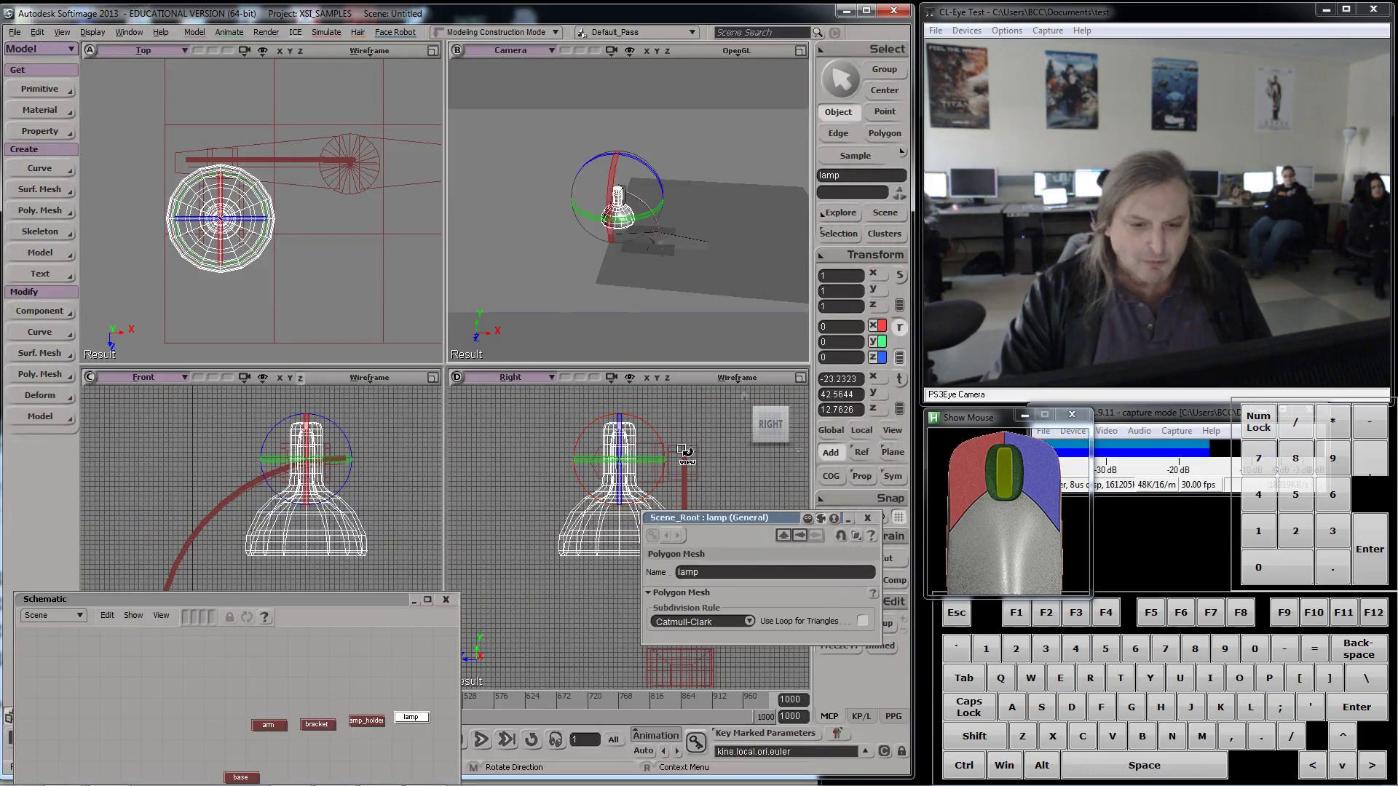
{"action": "key", "text": "space"}
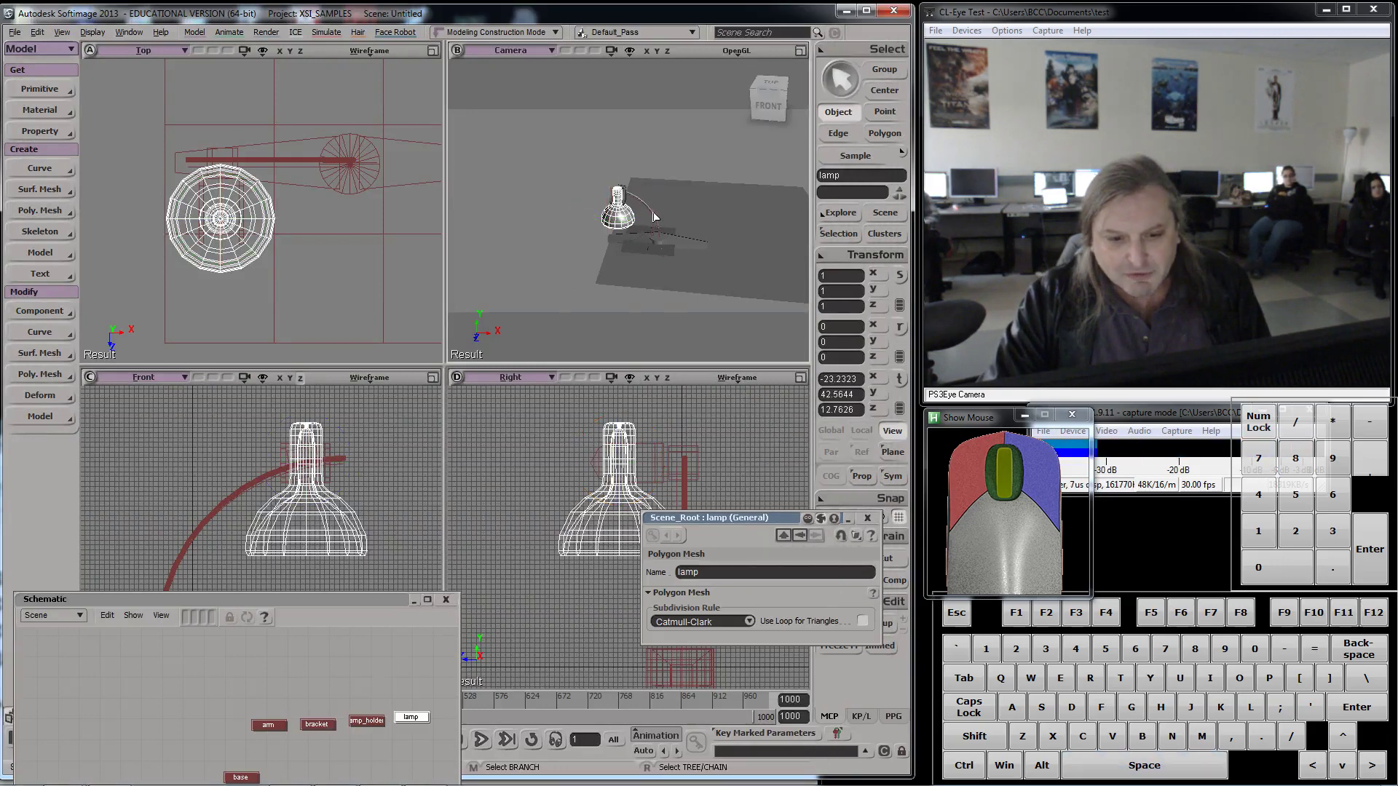
- Select the arm, try rotating it about its center point, and undo the rotation
{"action": "left_click", "coordinate": [632, 200]}
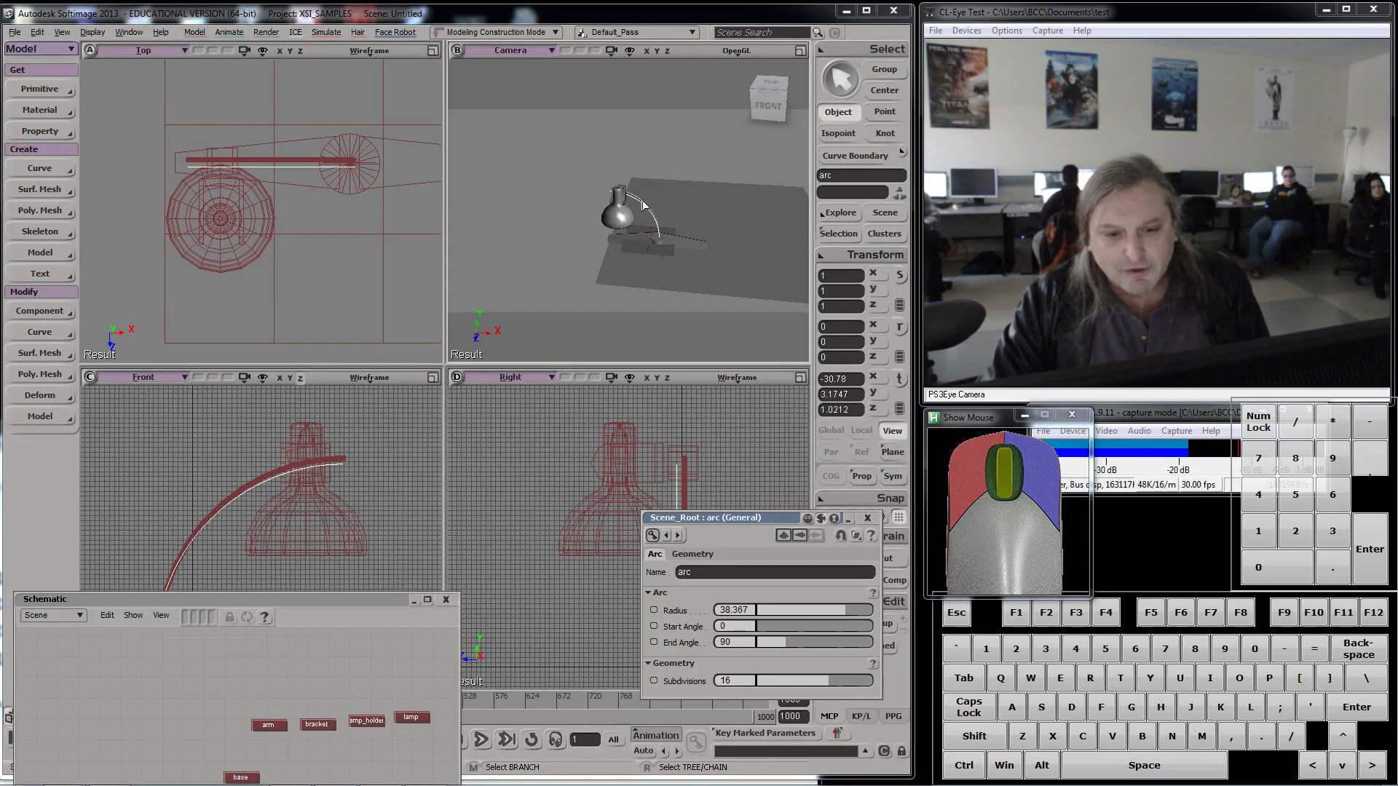
{"action": "left_click", "coordinate": [284, 165]}
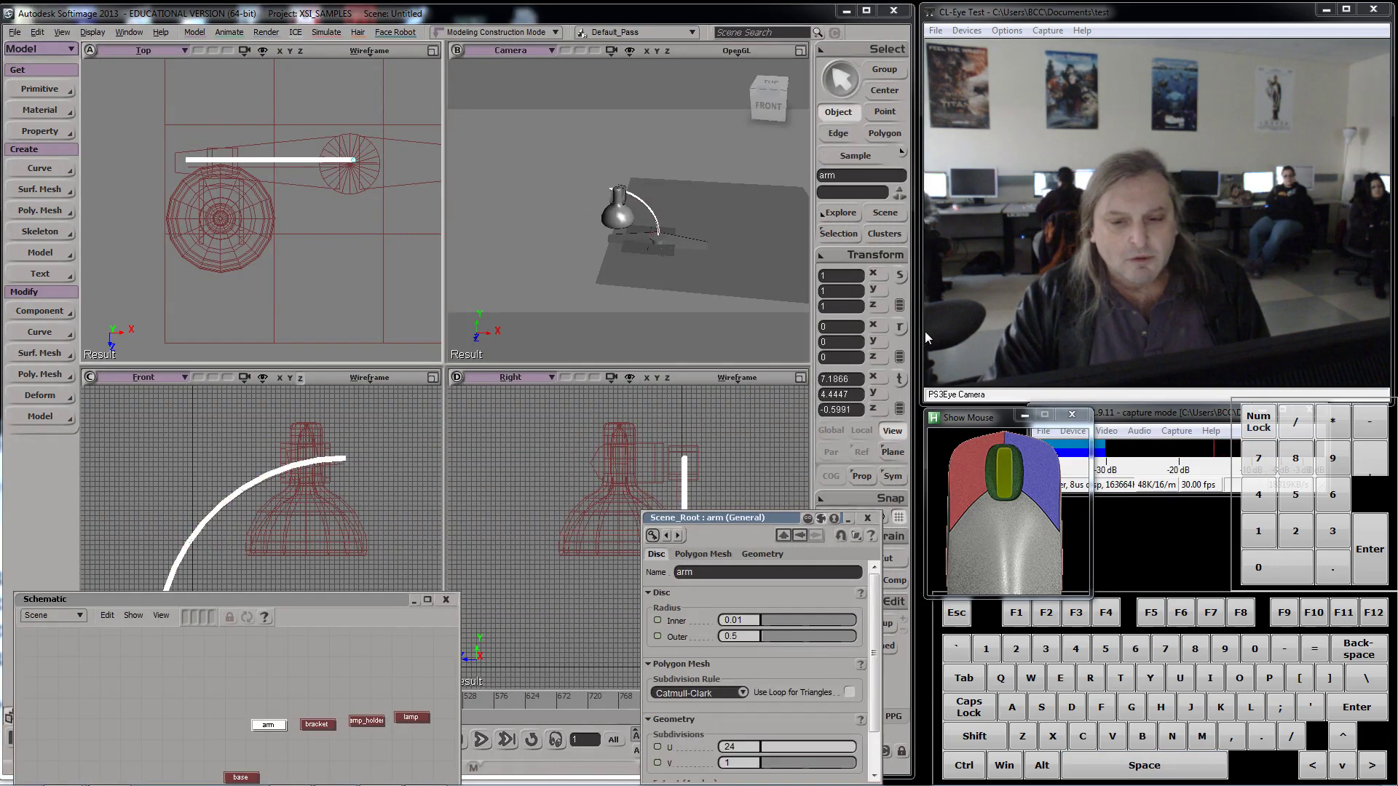
{"action": "left_click", "coordinate": [900, 327]}
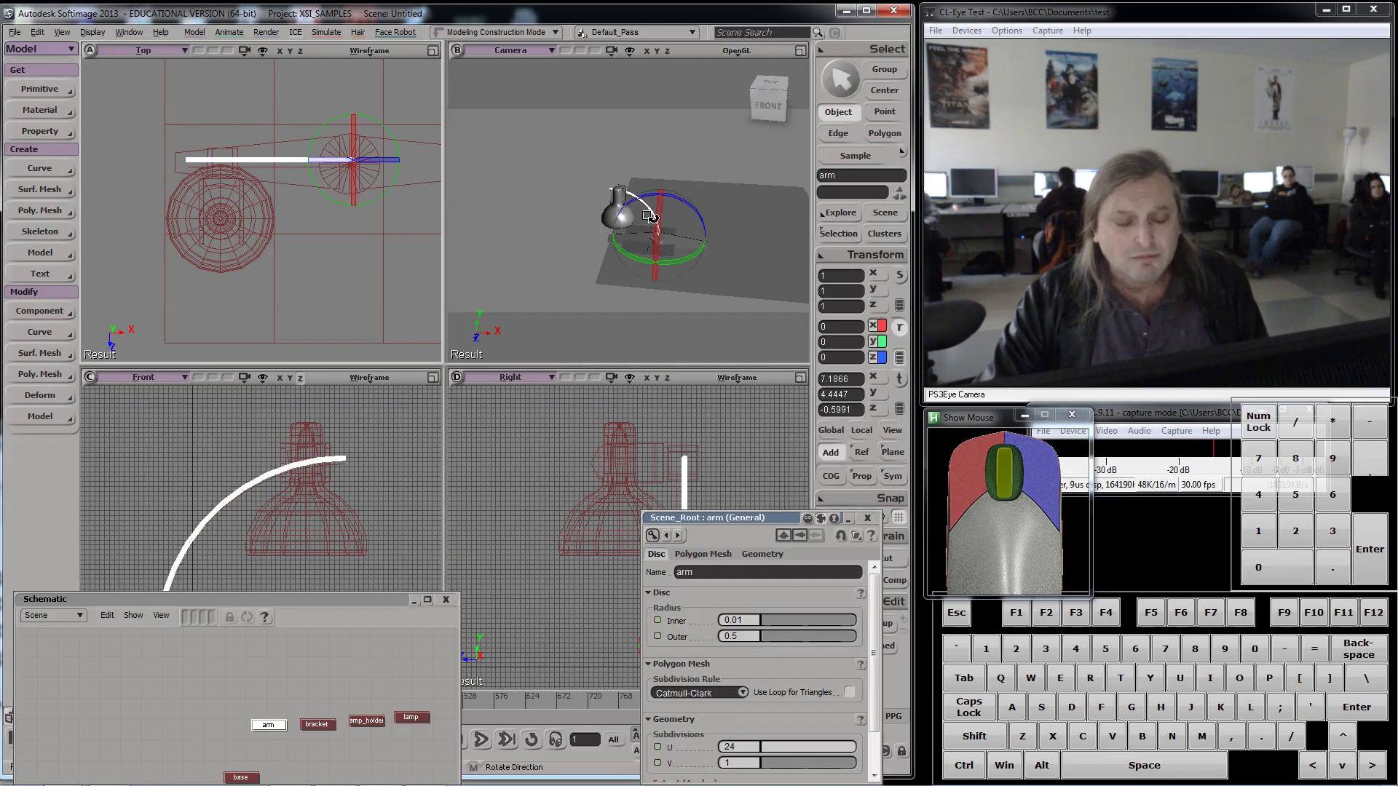
{"action": "left_click_drag", "start_coordinate": [728, 256], "coordinate": [677, 218]}
{"action": "key", "text": "ctrl+z"}
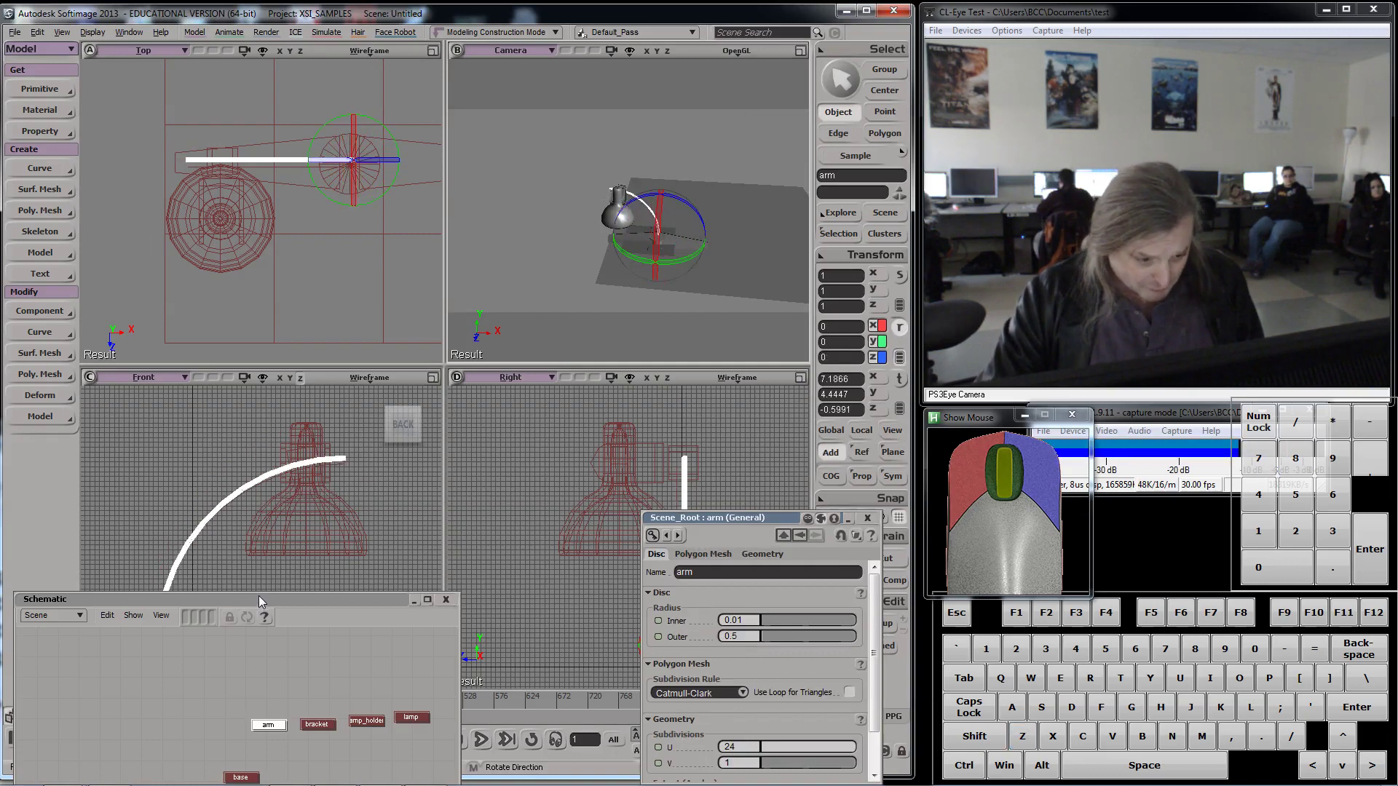
- Select the lamp holder, try rotating it about its center point, and undo the rotation
{"action": "left_click_drag", "start_coordinate": [255, 599], "coordinate": [594, 636]}
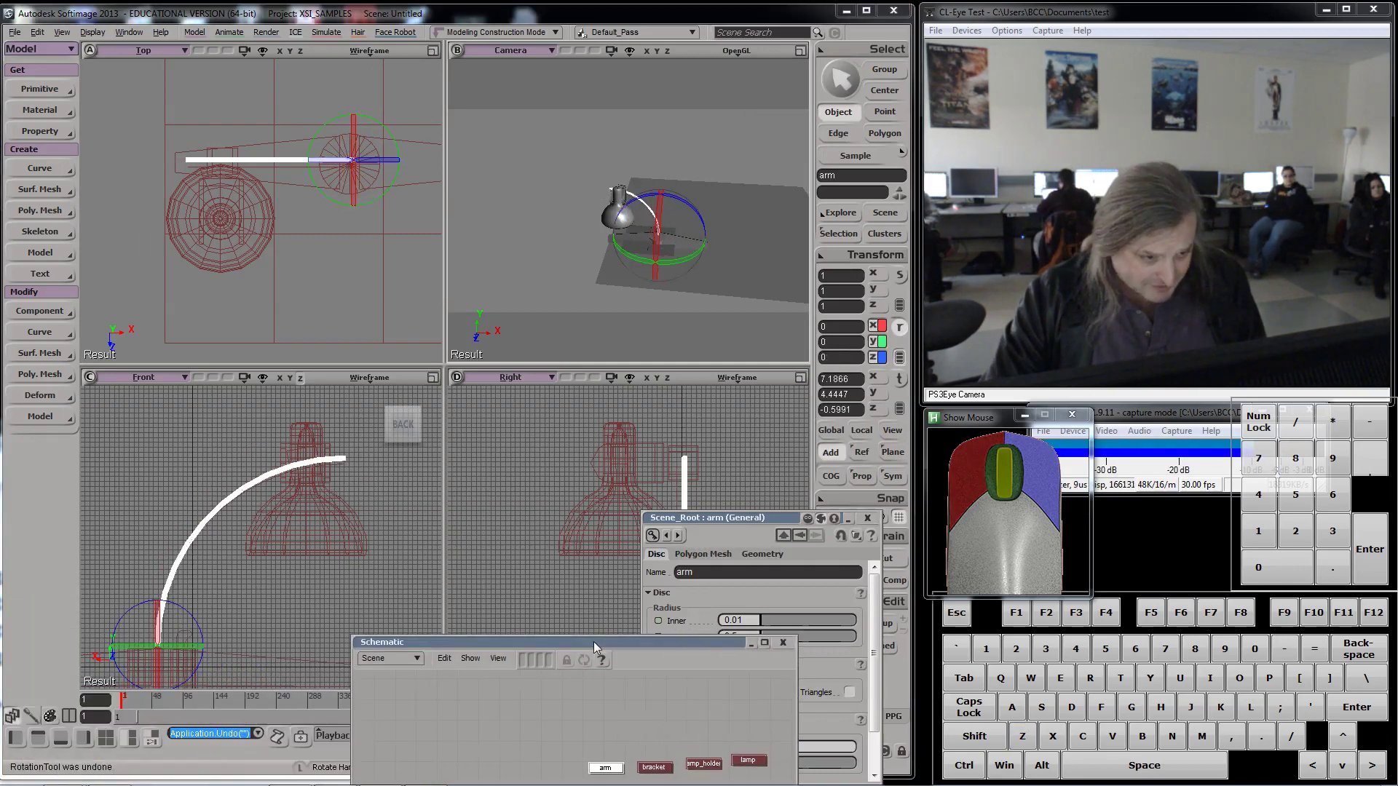
{"action": "key", "text": "space"}
{"action": "left_click", "coordinate": [618, 208]}
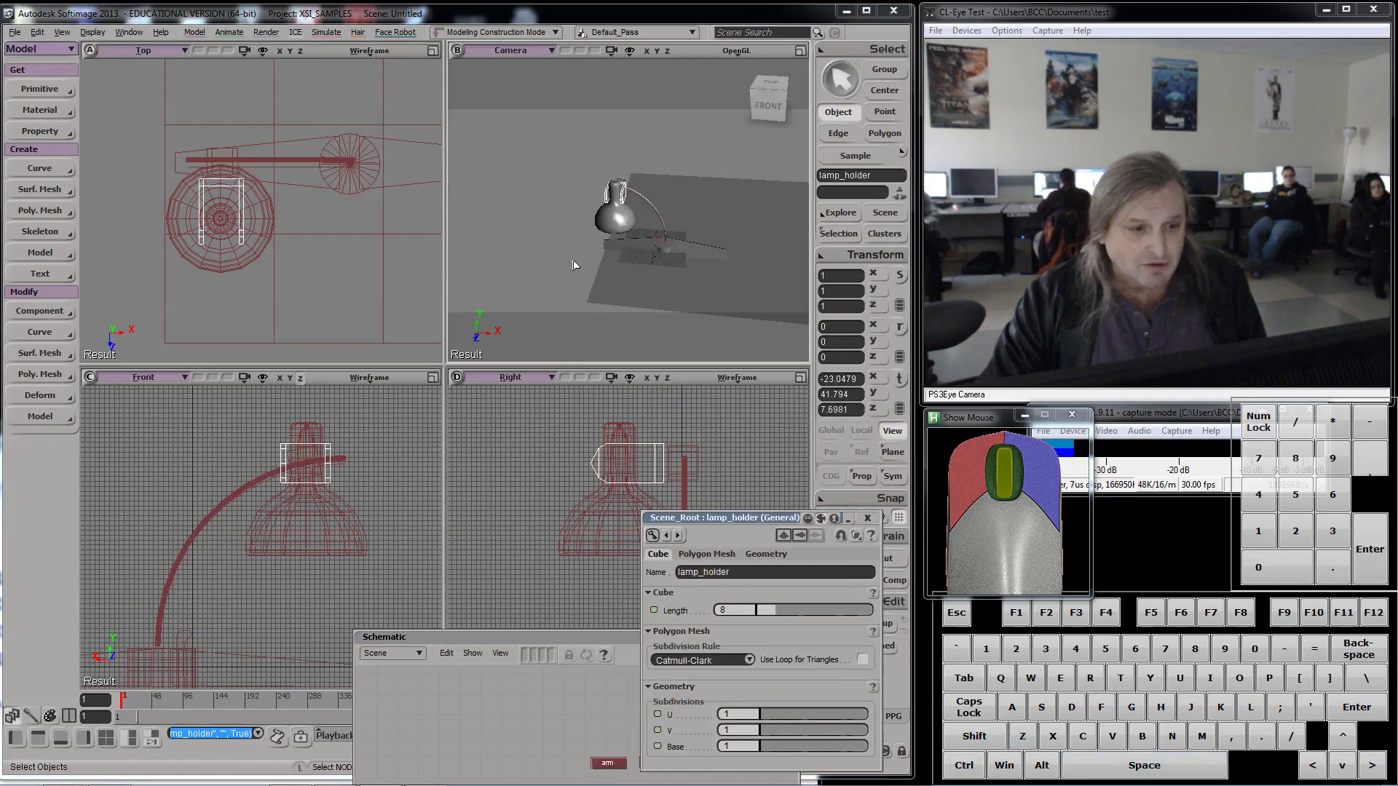
{"action": "left_click", "coordinate": [900, 329]}
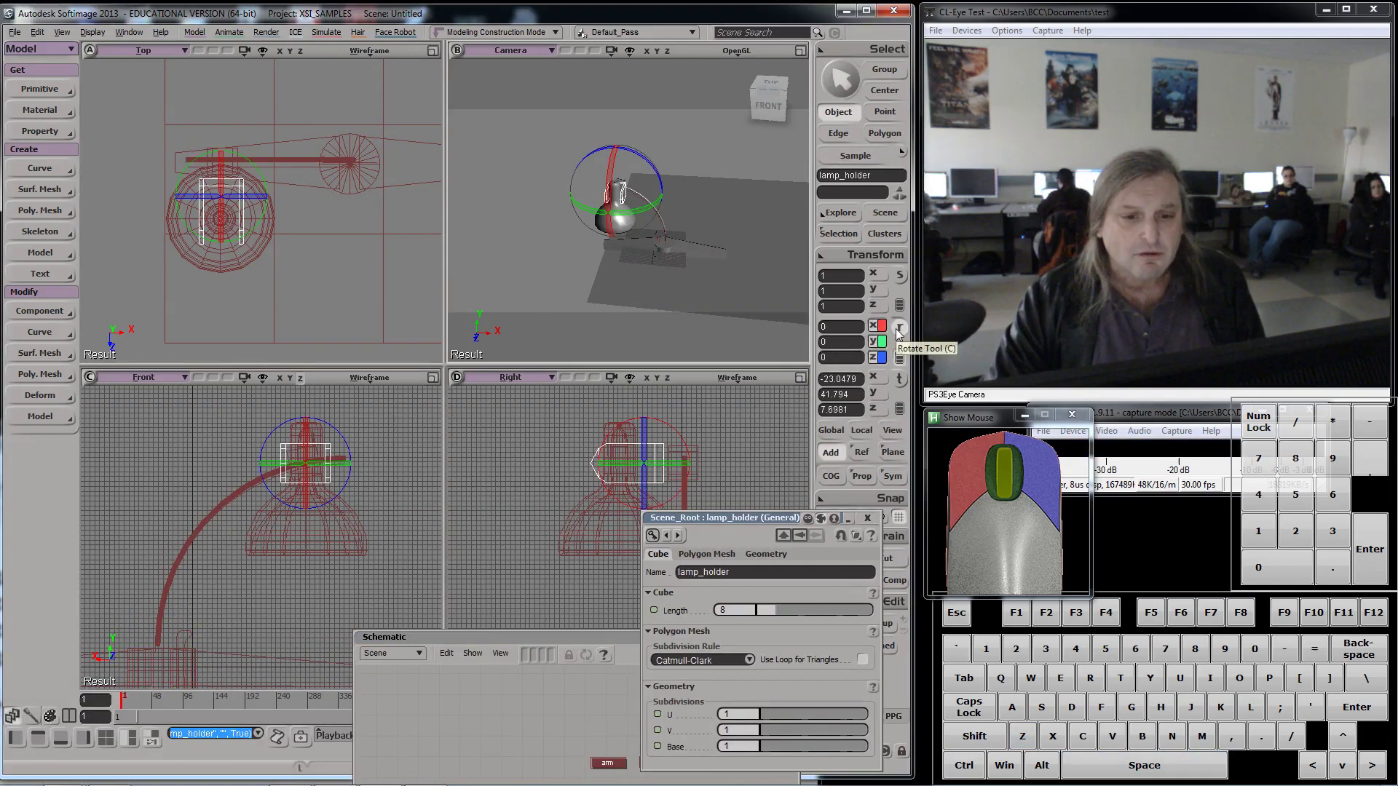
{"action": "left_click_drag", "start_coordinate": [262, 163], "coordinate": [338, 188]}
{"action": "key", "text": "ctrl+z"}
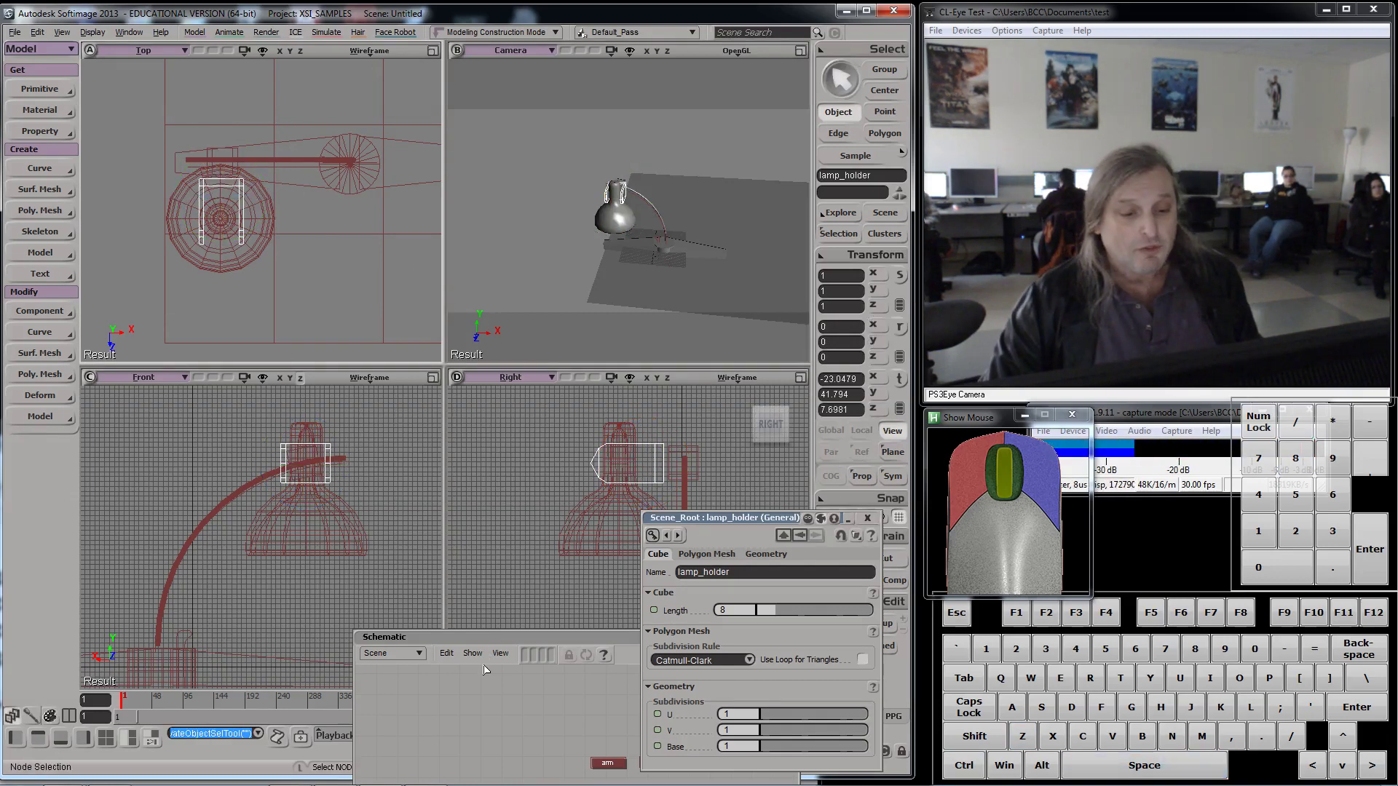
- Select the base node in the Schematic, activate the Translate tool, and move the Schematic window clear of the Front view
{"action": "left_click_drag", "start_coordinate": [495, 635], "coordinate": [46, 335]}
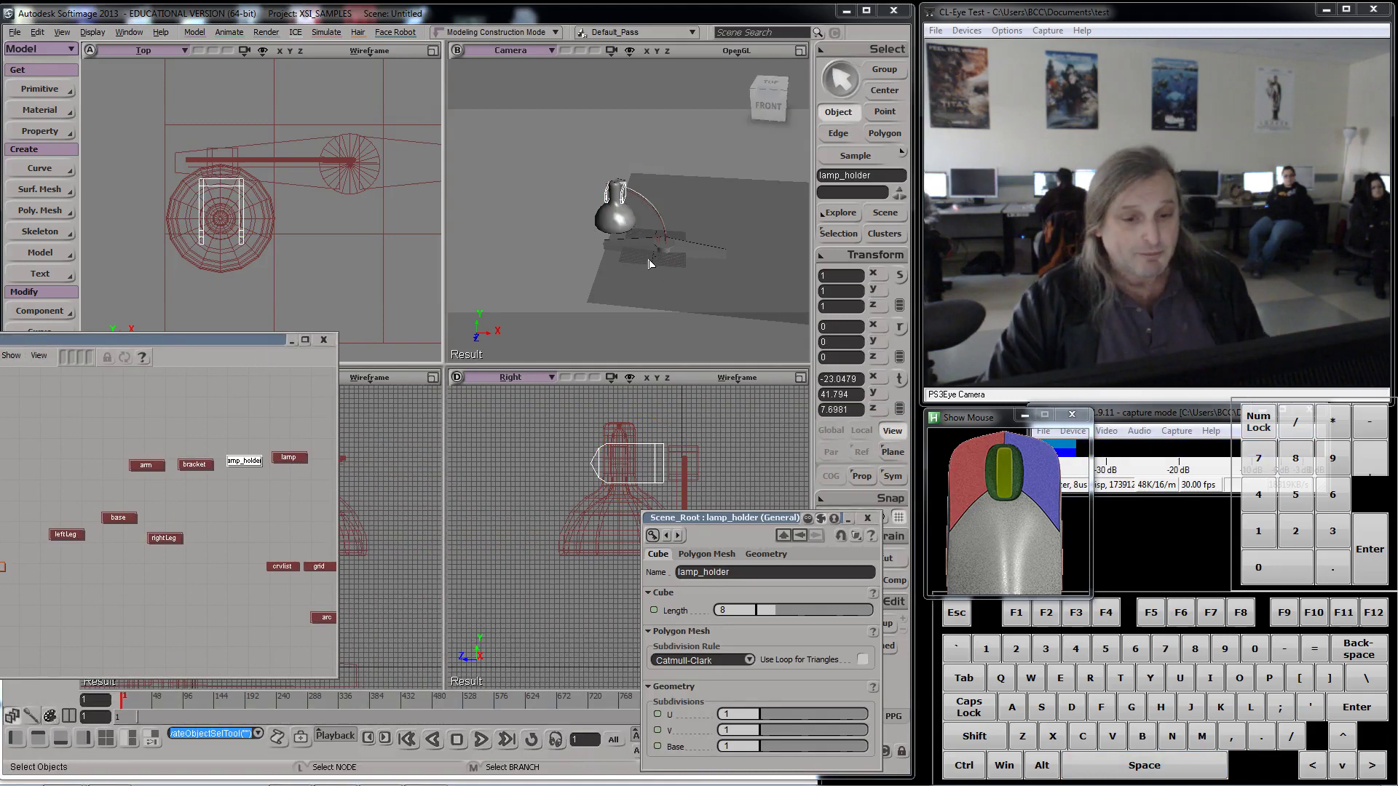
{"action": "left_click", "coordinate": [116, 520]}
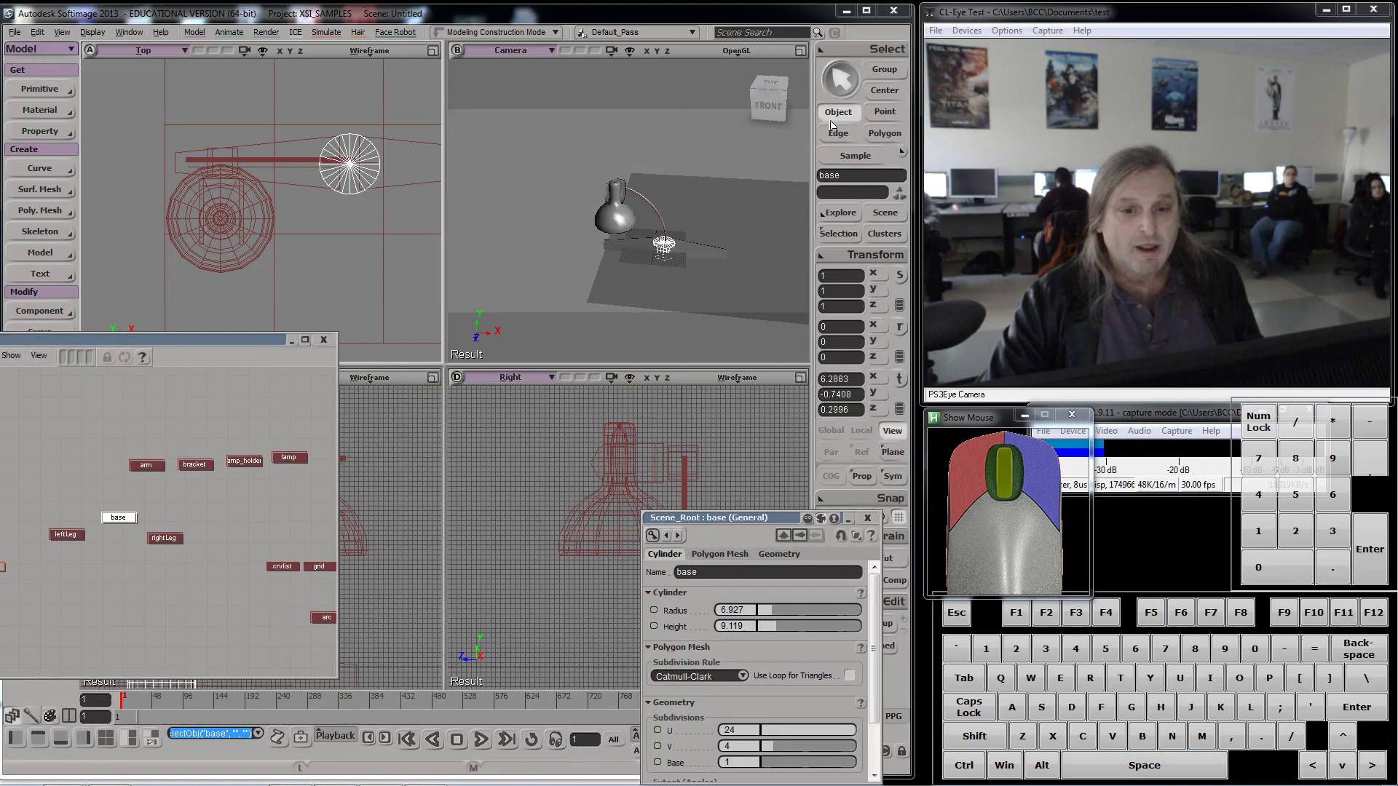
{"action": "left_click", "coordinate": [899, 379]}
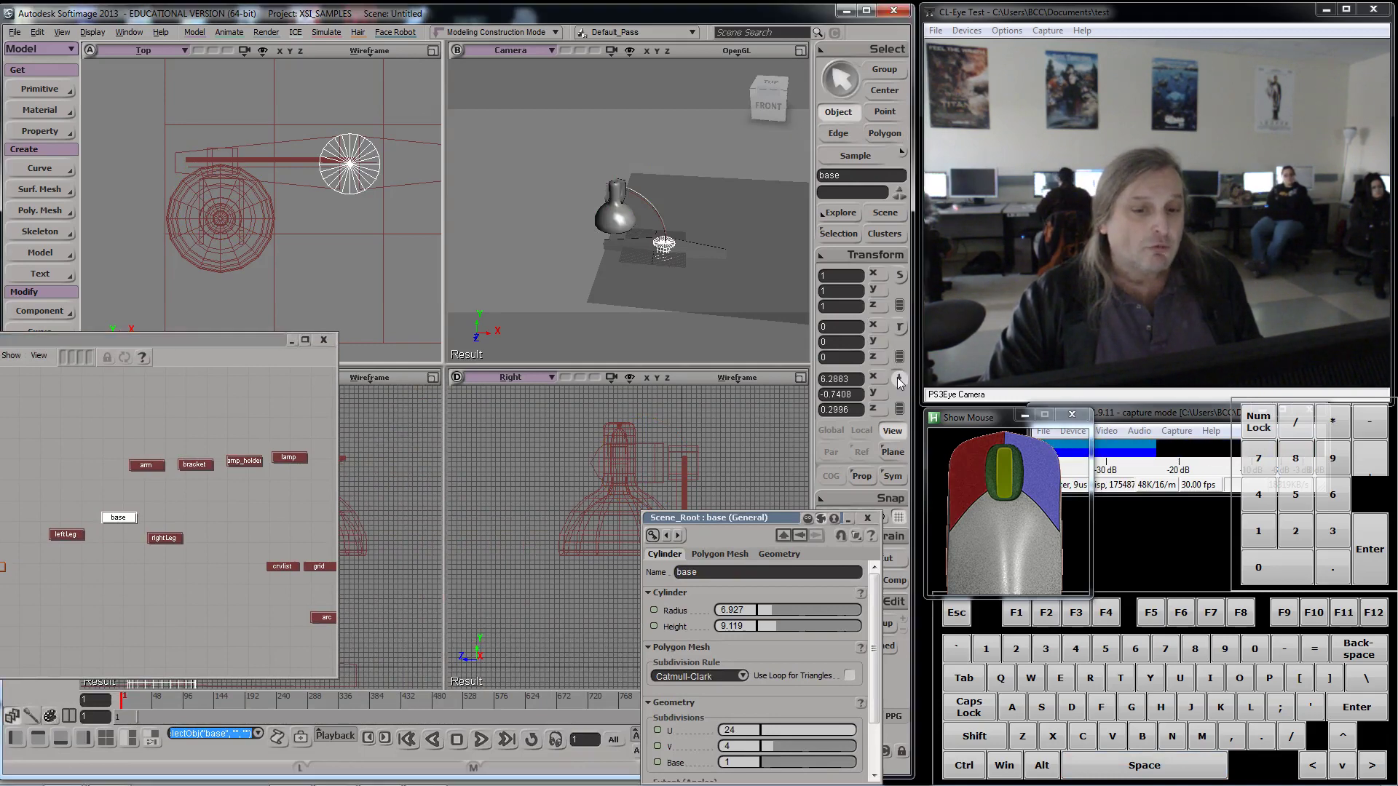
{"action": "scroll", "coordinate": [360, 181], "scroll_direction": "up", "scroll_amount": 2}
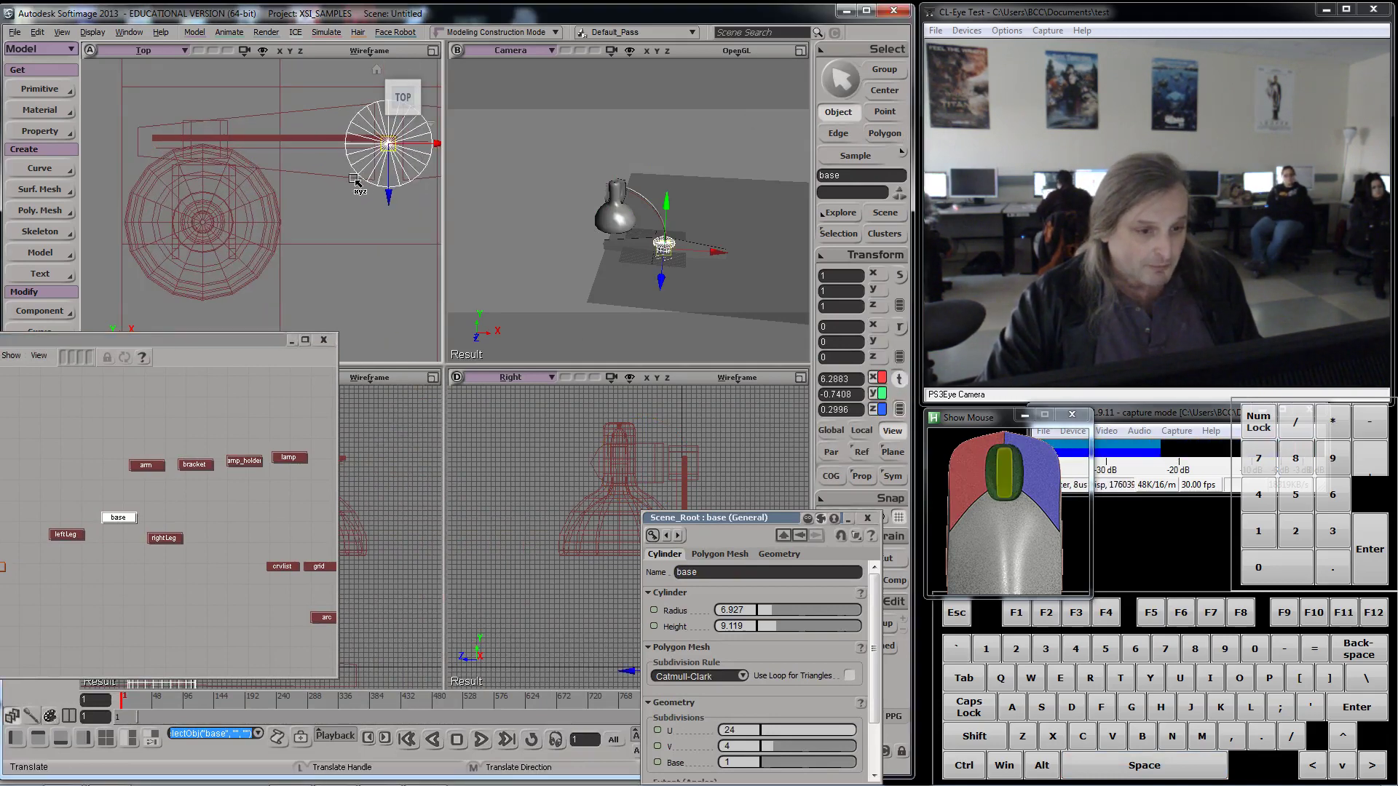
{"action": "left_click_drag", "start_coordinate": [207, 338], "coordinate": [804, 591]}
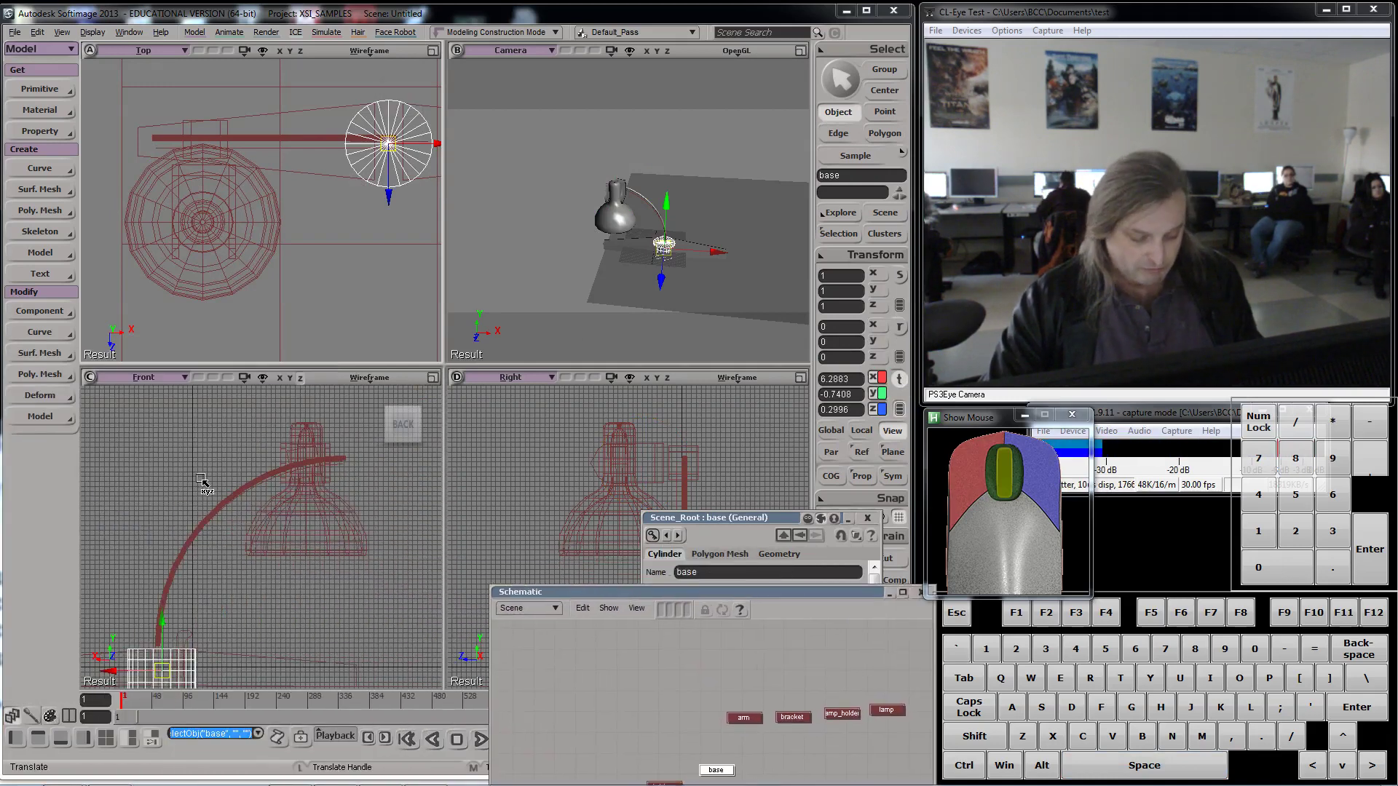
- Frame the base in the Front and Right views, and close the property editor and the Schematic window
{"action": "key", "text": "f"}
{"action": "key", "text": "f"}
{"action": "left_click_drag", "start_coordinate": [707, 518], "coordinate": [188, 520]}
{"action": "left_click", "coordinate": [349, 520]}
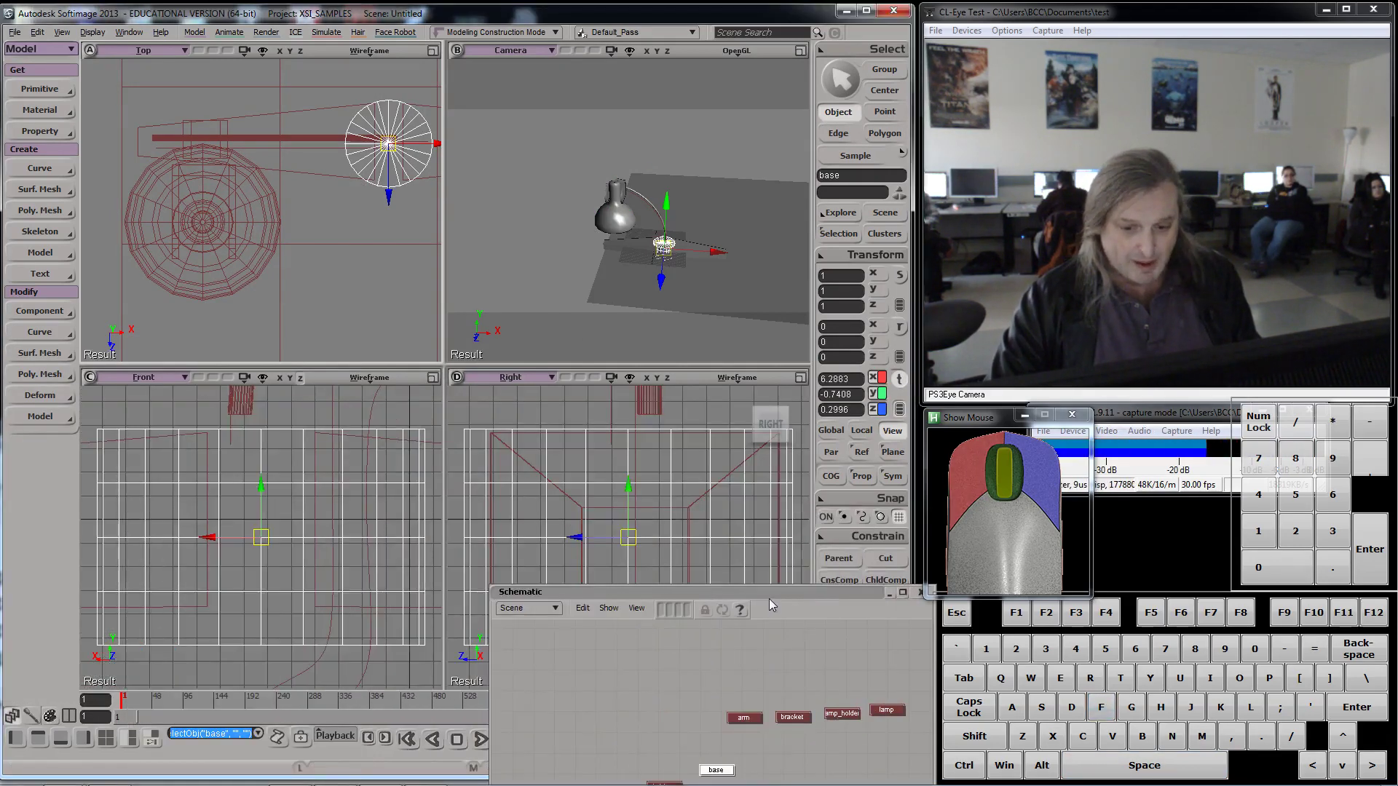
{"action": "left_click_drag", "start_coordinate": [769, 599], "coordinate": [499, 506]}
{"action": "left_click", "coordinate": [651, 500]}
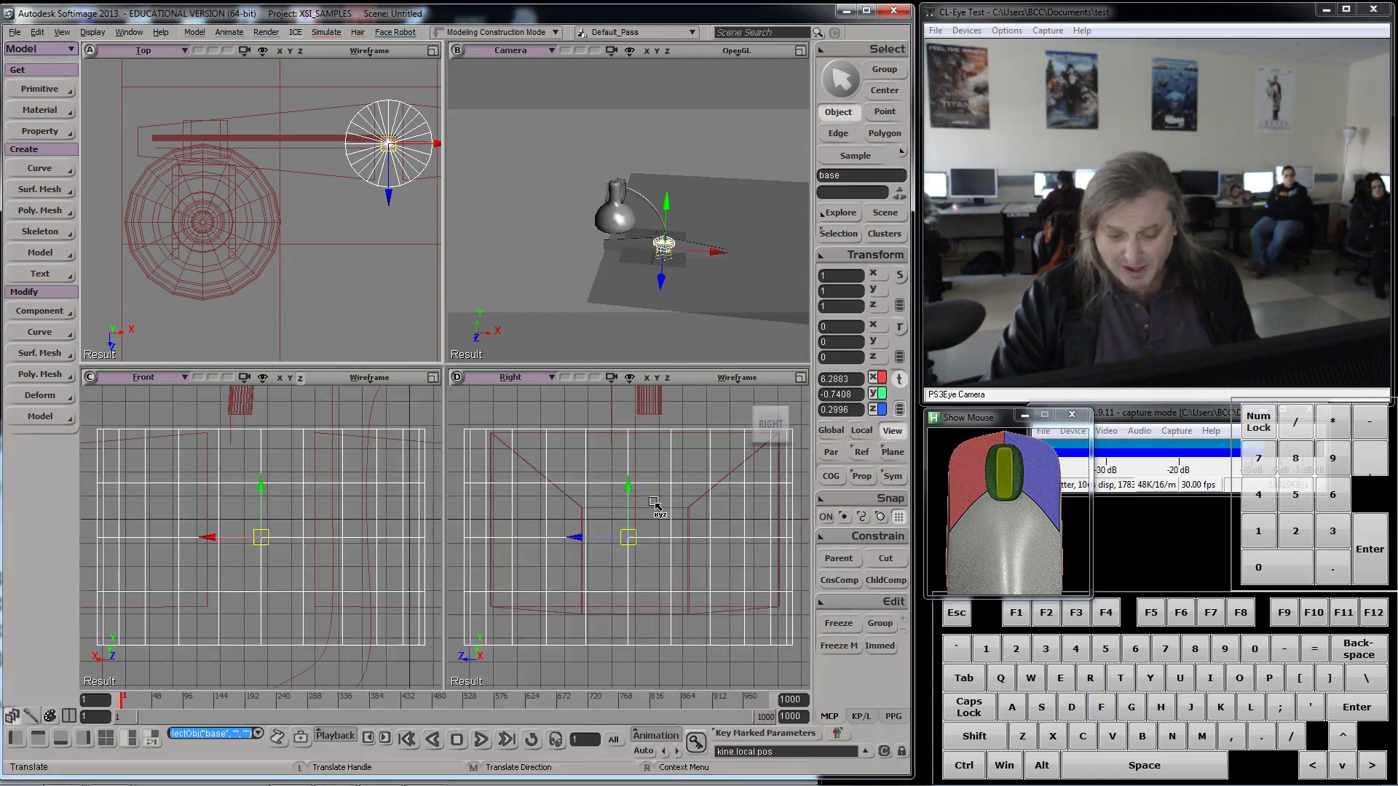
{"action": "key", "text": "f"}
{"action": "scroll", "coordinate": [631, 510], "scroll_direction": "down", "scroll_amount": 5}
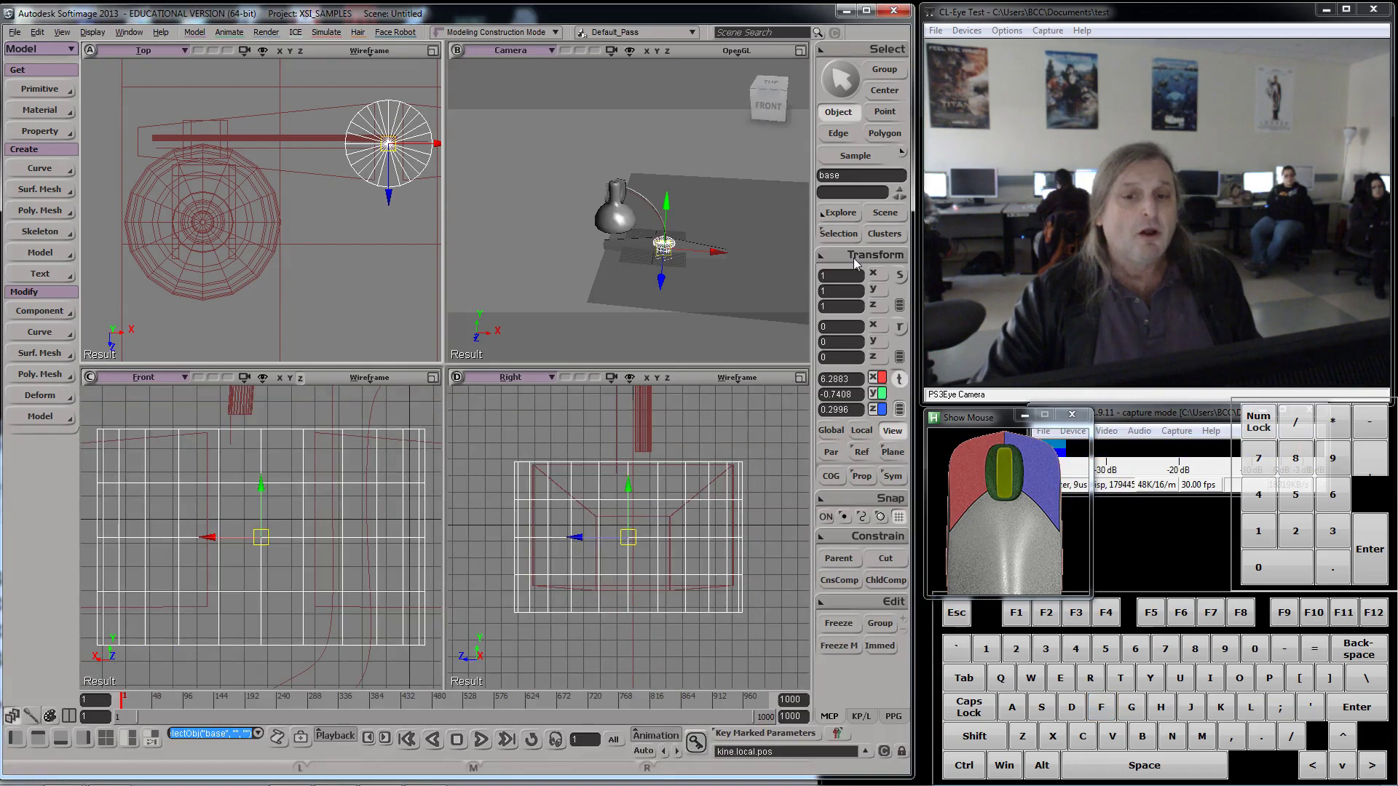
- Try rotating the base about a center point at its bottom and about its original center, undoing each trial
{"action": "left_click", "coordinate": [889, 96]}
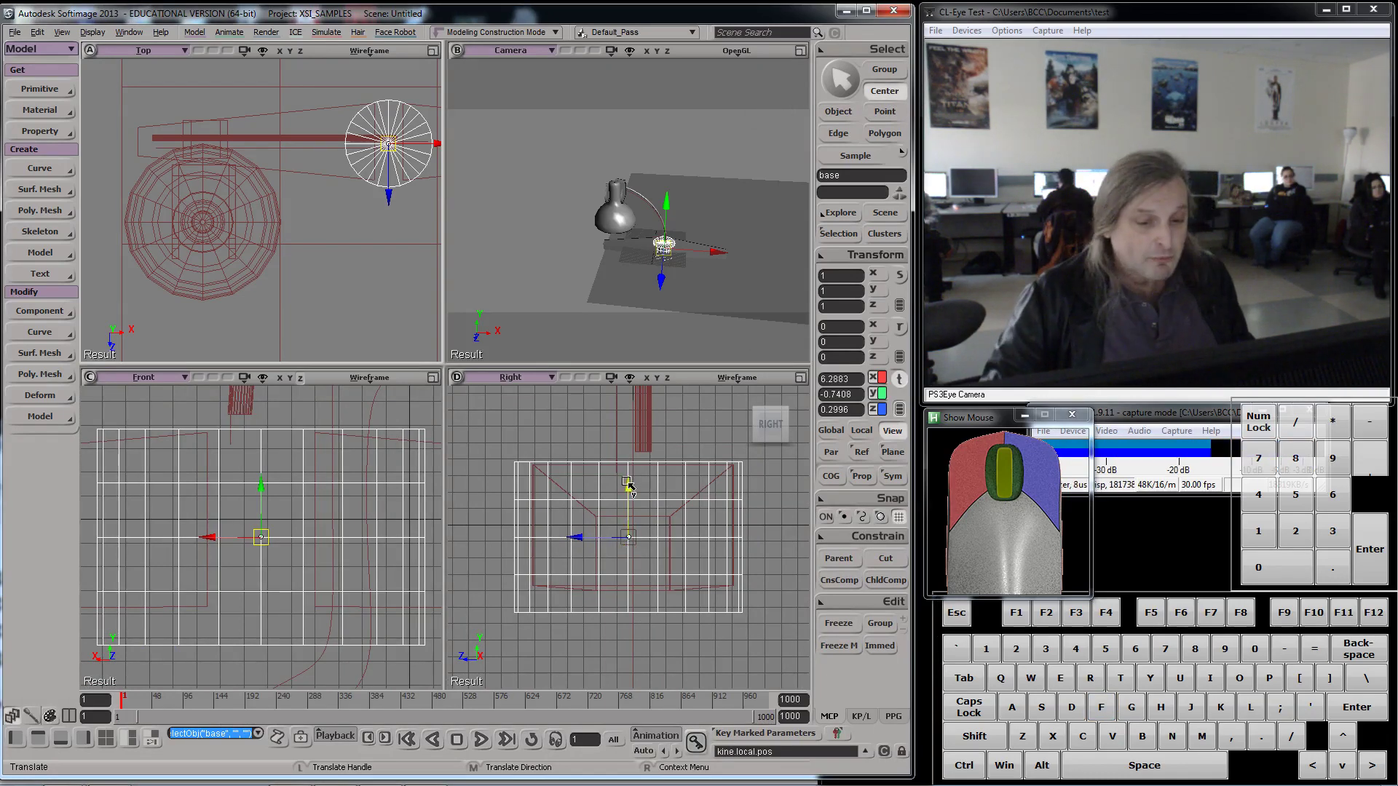
{"action": "left_click_drag", "start_coordinate": [630, 487], "coordinate": [627, 562]}
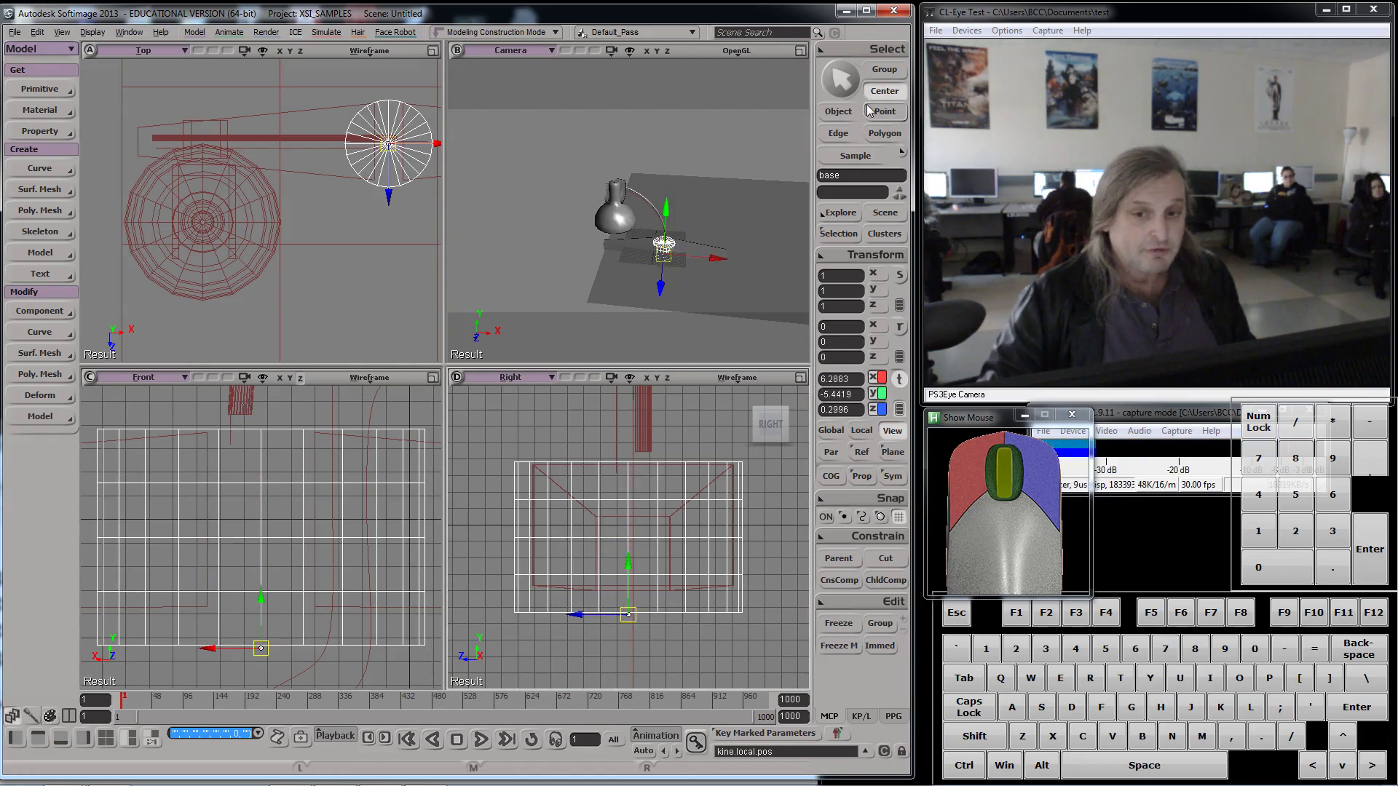
{"action": "left_click", "coordinate": [837, 113]}
{"action": "left_click", "coordinate": [900, 328]}
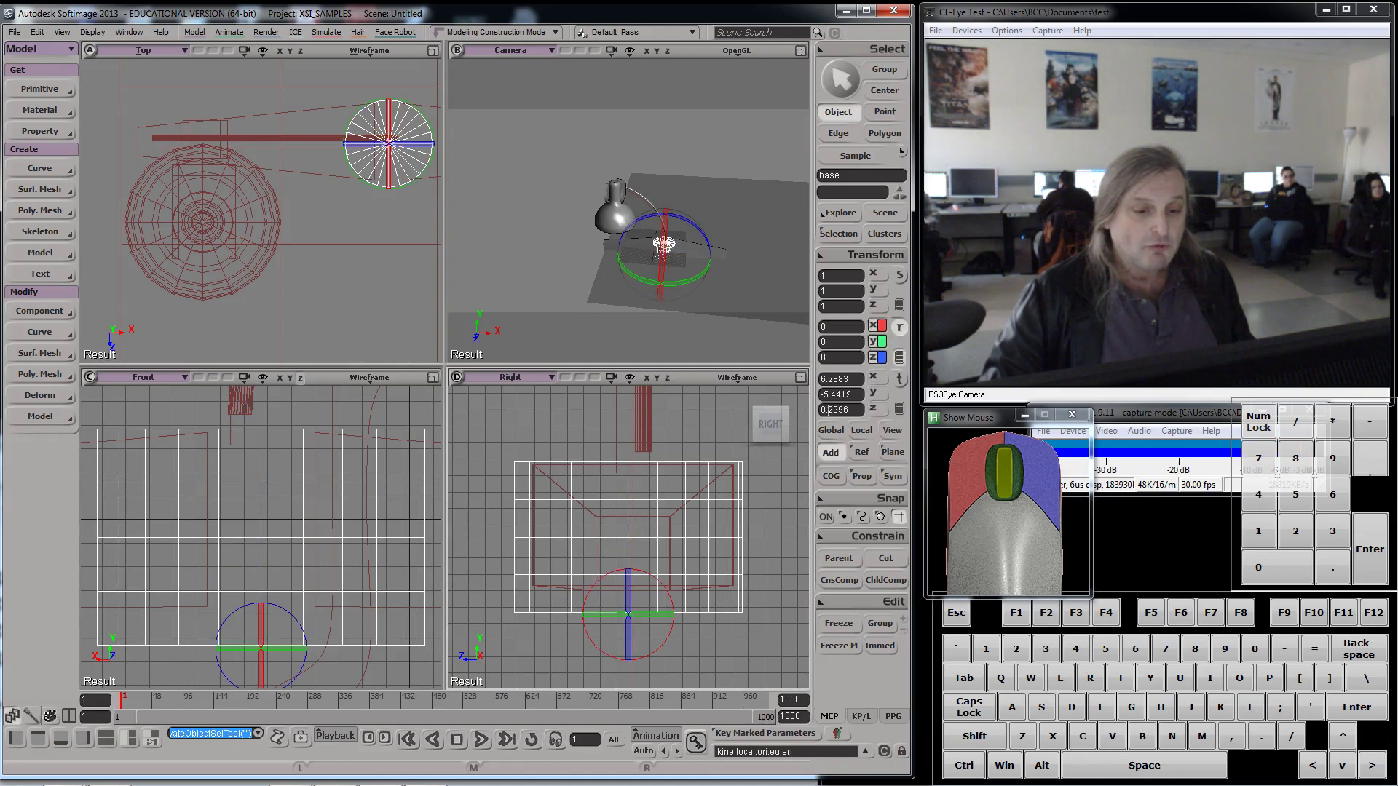
{"action": "left_click_drag", "start_coordinate": [664, 587], "coordinate": [676, 590]}
{"action": "key", "text": "ctrl+z"}
{"action": "key", "text": "ctrl+z"}
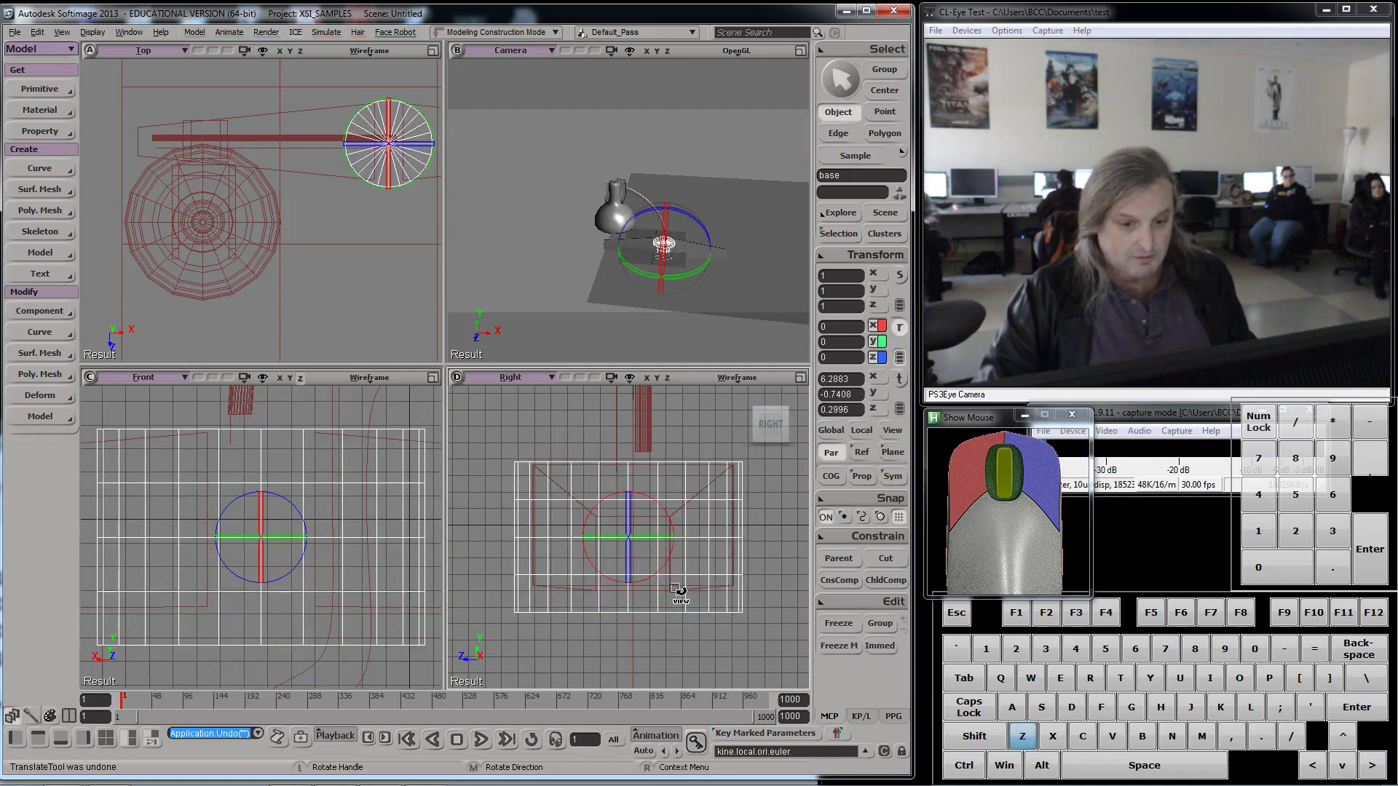
{"action": "left_click_drag", "start_coordinate": [653, 514], "coordinate": [654, 499]}
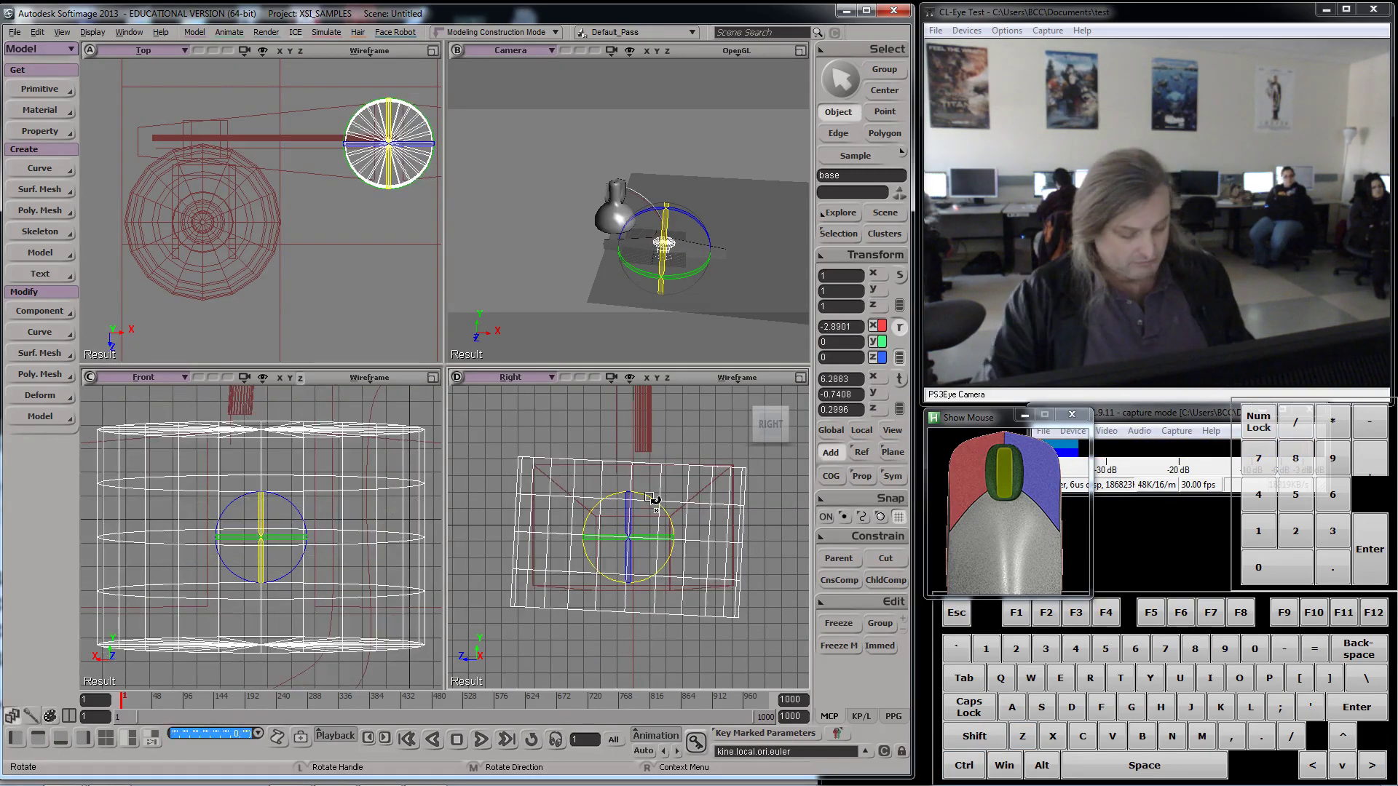
{"action": "key", "text": "ctrl+z"}
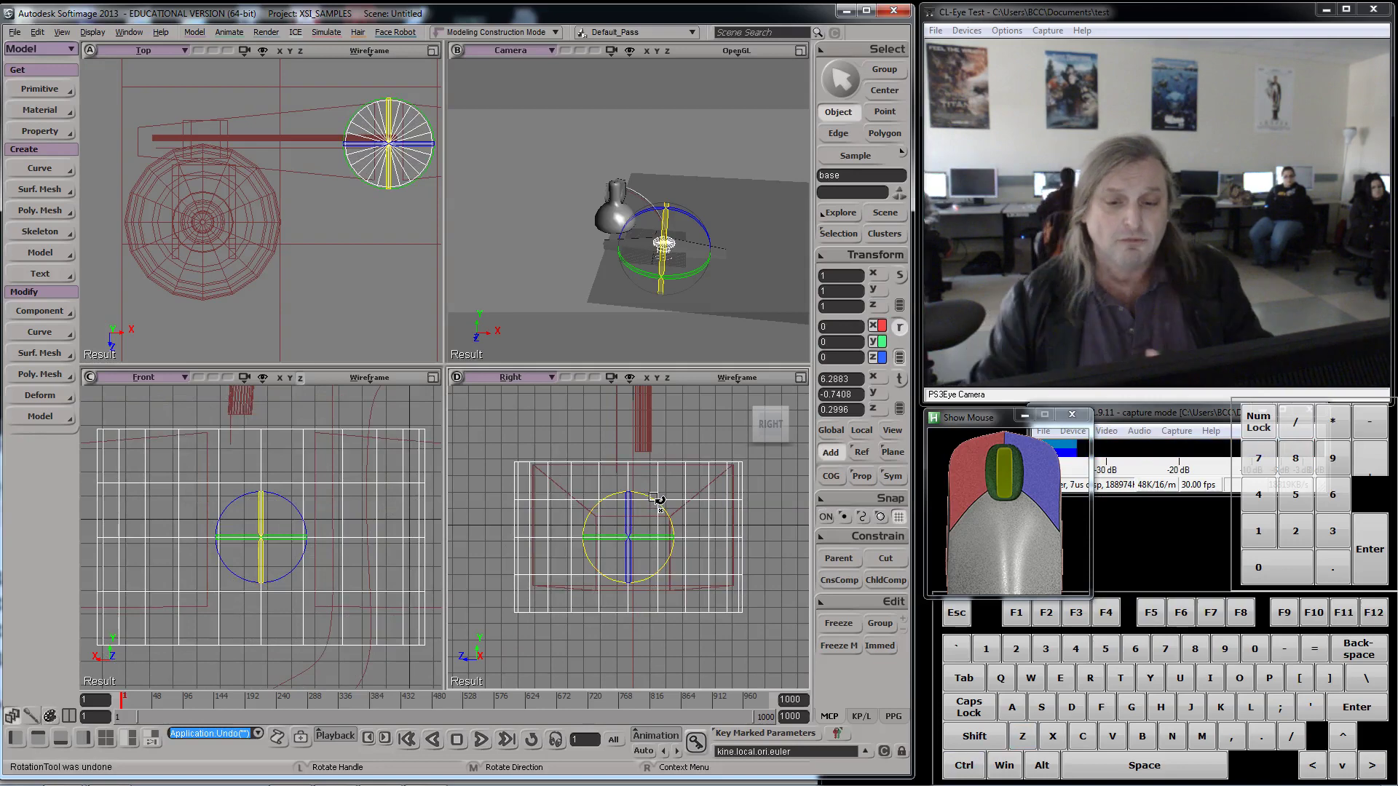
- Move the base's center point down to the bottom of the cylinder, at about Y -5.2
{"action": "left_click", "coordinate": [887, 376]}
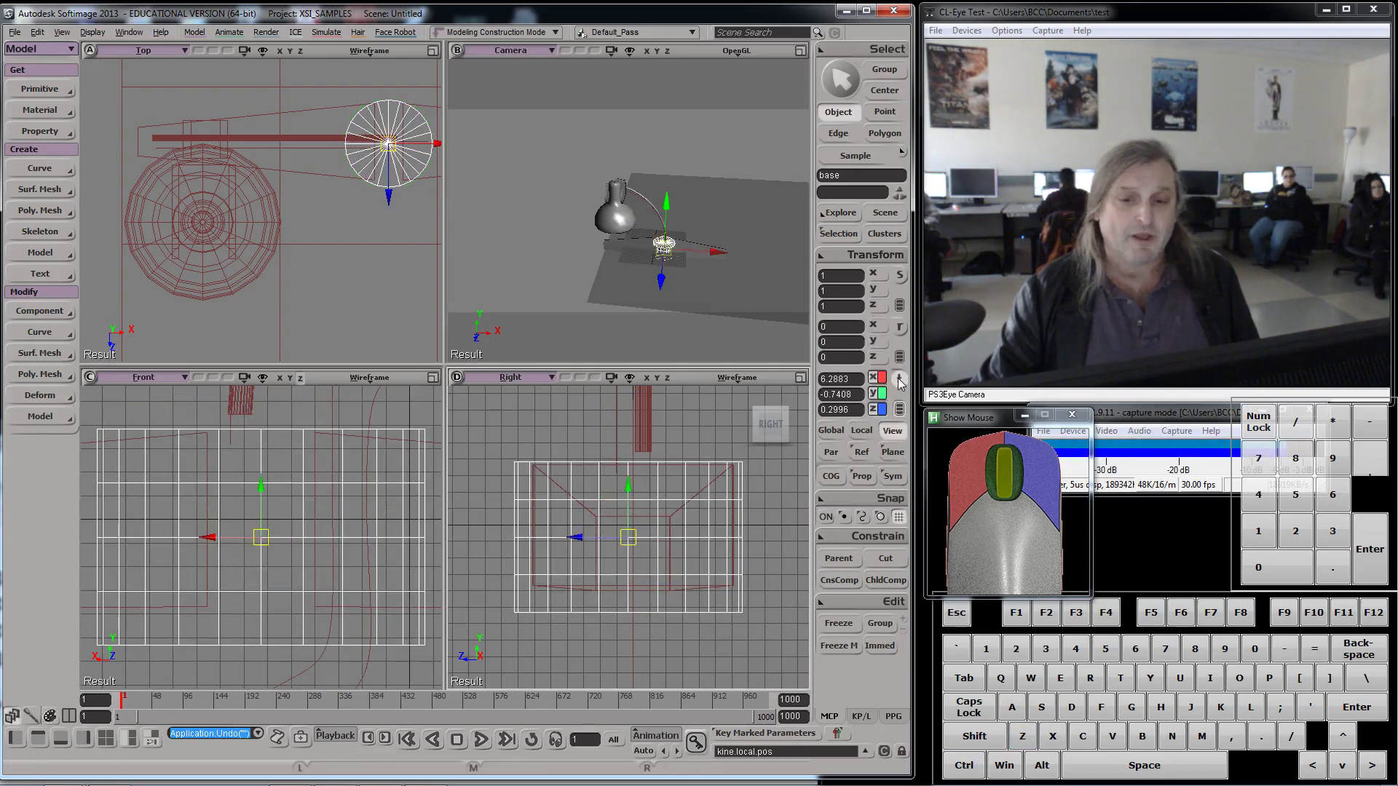
{"action": "left_click", "coordinate": [885, 90]}
{"action": "left_click_drag", "start_coordinate": [628, 486], "coordinate": [629, 562]}
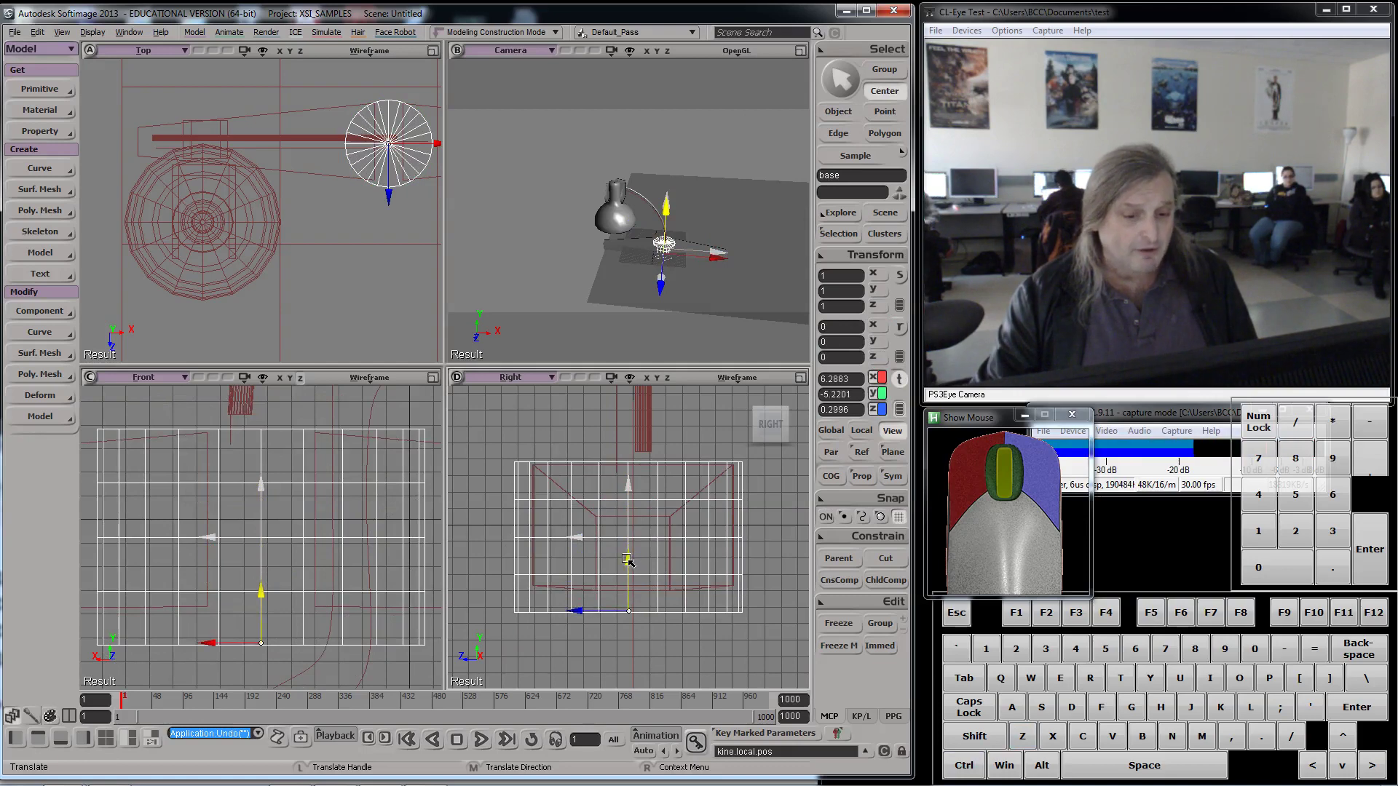
- Select leftLeg and move its center point along X into the middle of the base, at about X 5.67
{"action": "key", "text": "space"}
{"action": "left_click", "coordinate": [319, 114]}
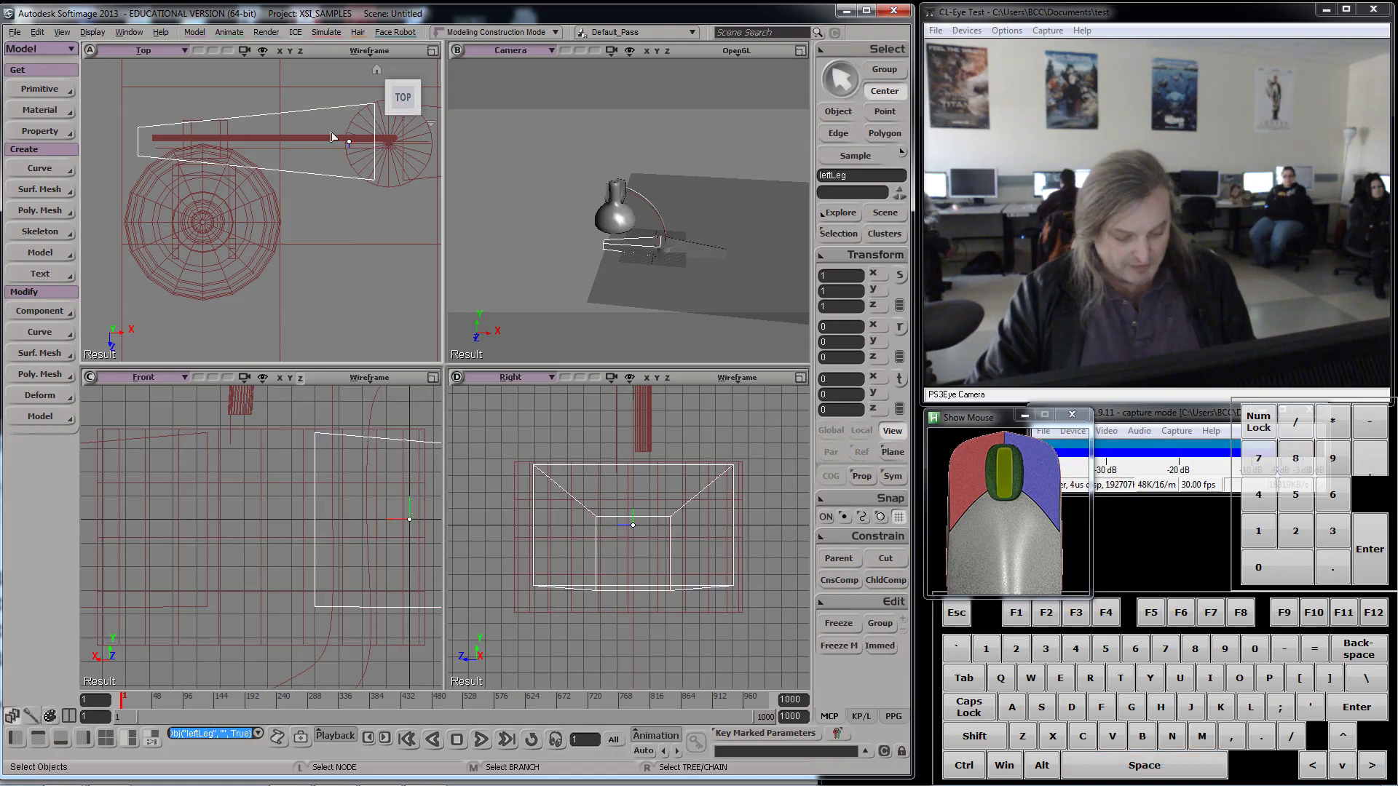
{"action": "key", "text": "v"}
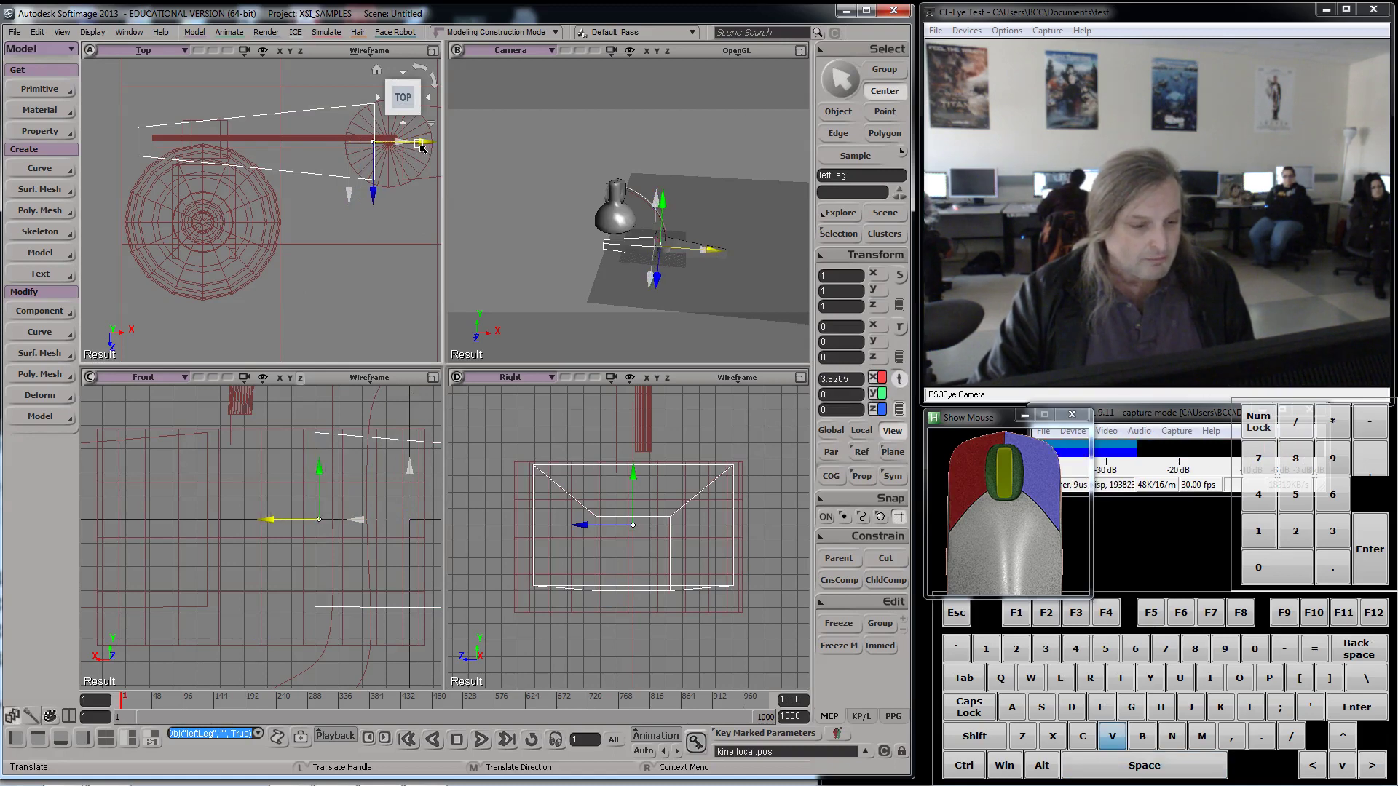
{"action": "left_click_drag", "start_coordinate": [420, 147], "coordinate": [440, 148]}
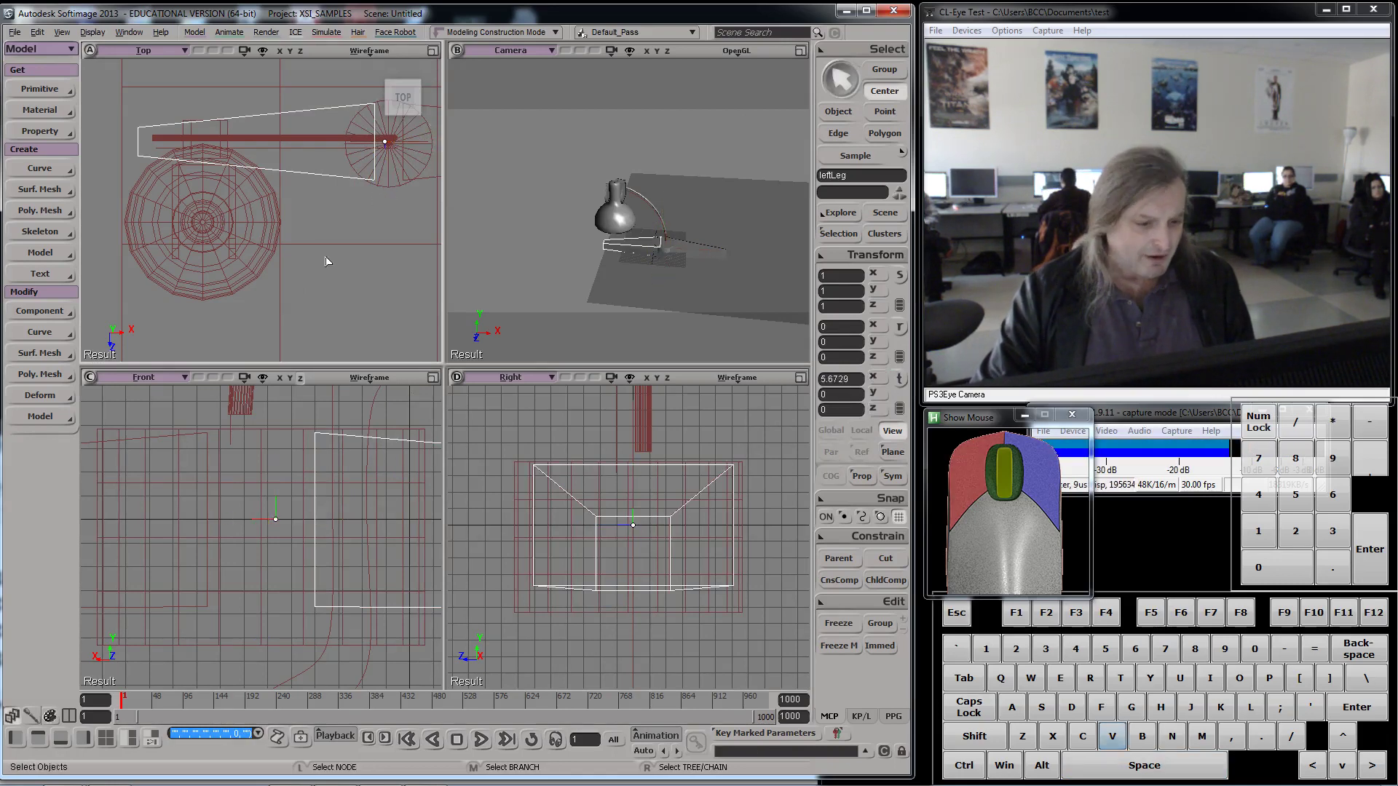
- Select rightLeg and move its center point along X into the middle of the base, at about X 6.54
{"action": "left_click", "coordinate": [426, 178]}
{"action": "key", "text": "v"}
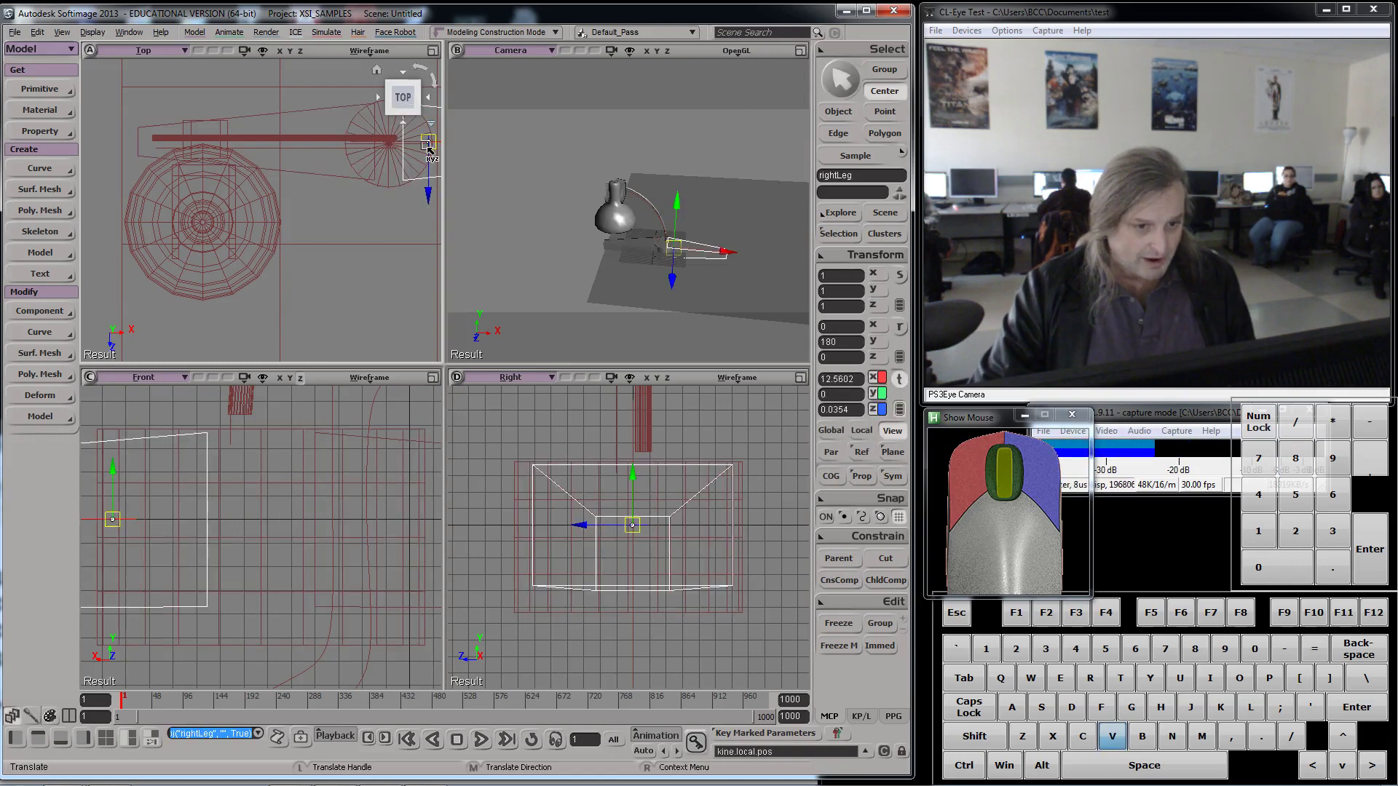
{"action": "left_click_drag", "start_coordinate": [439, 149], "coordinate": [403, 148]}
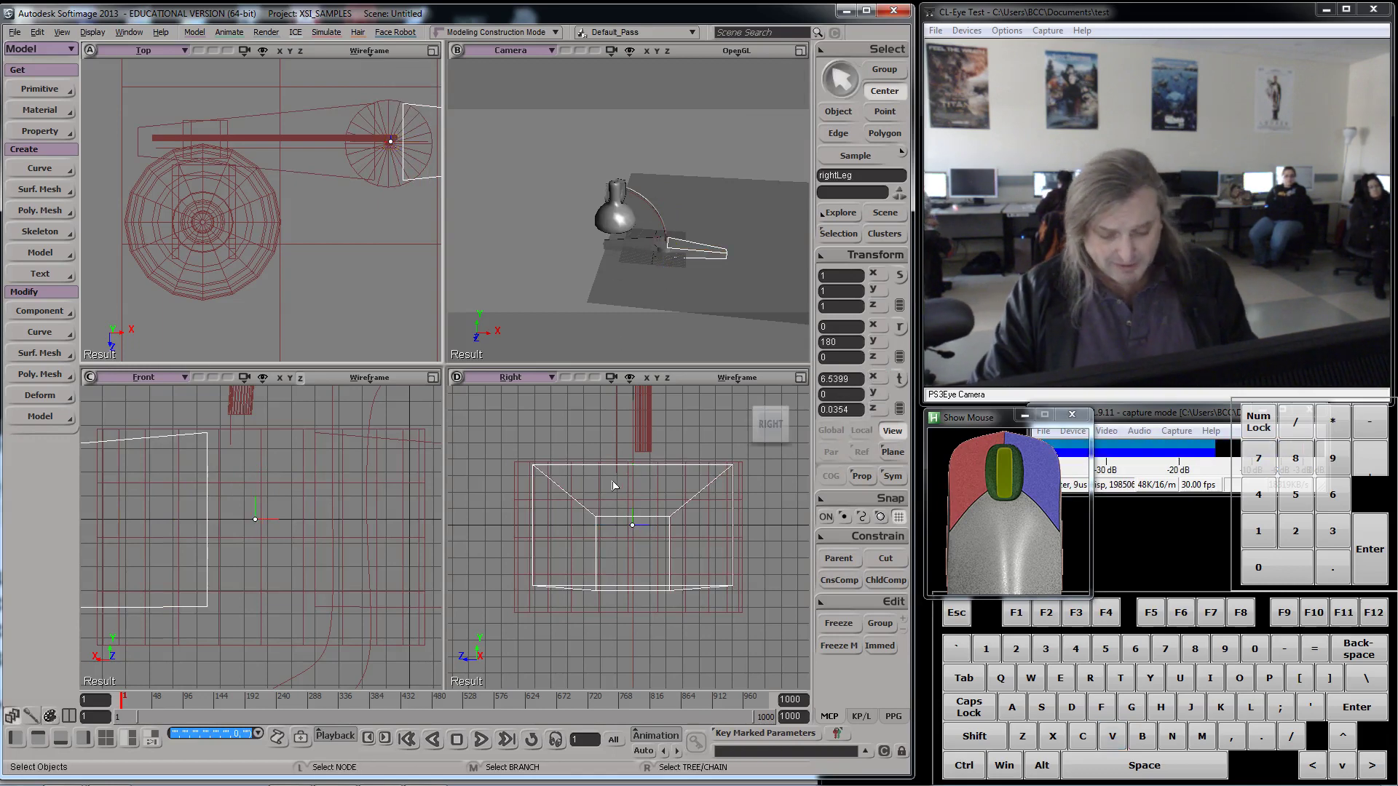
- Select the arm object and move it so its lower end sits inside the base, at about X 6.53, Y 3.80, Z 0.26
{"action": "key", "text": "9"}
{"action": "left_click", "coordinate": [413, 653]}
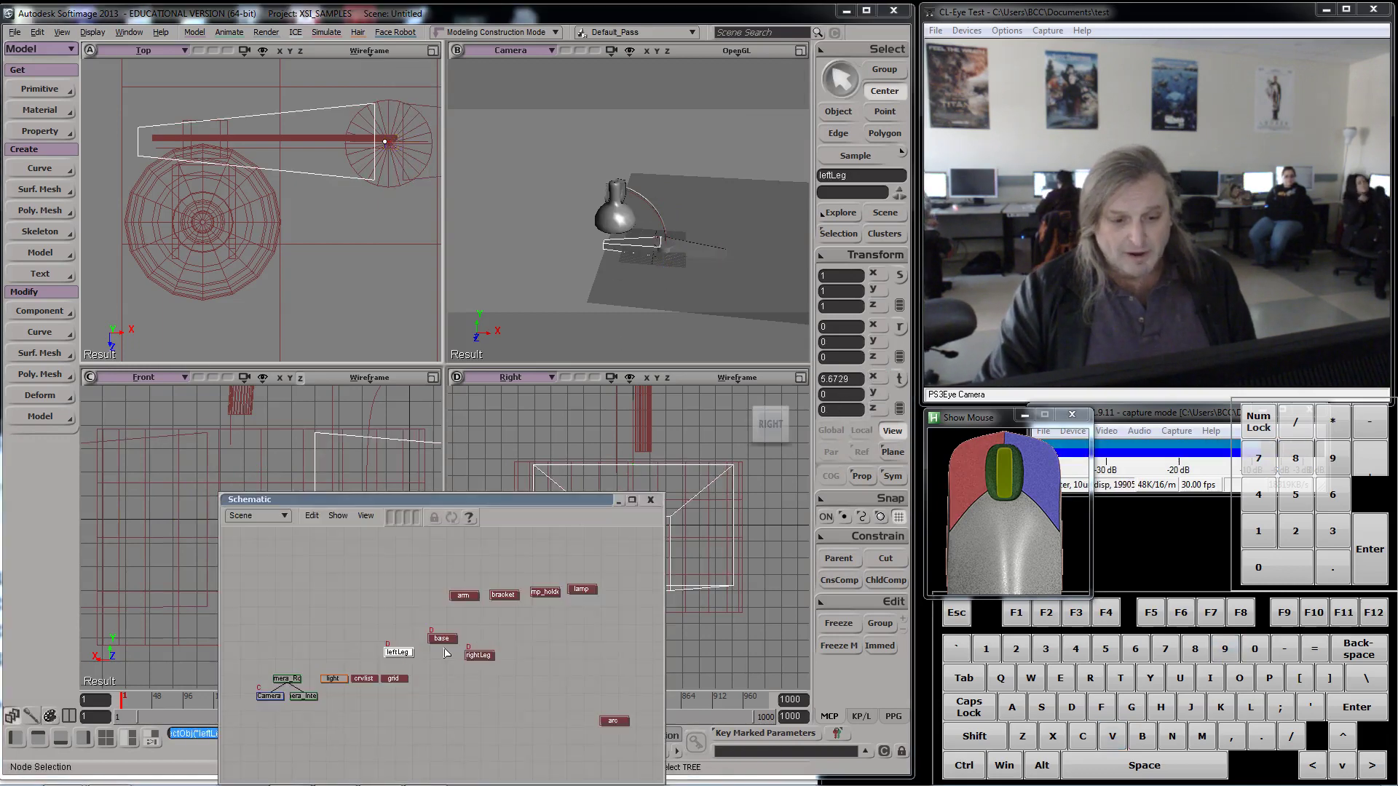
{"action": "left_click", "coordinate": [463, 596]}
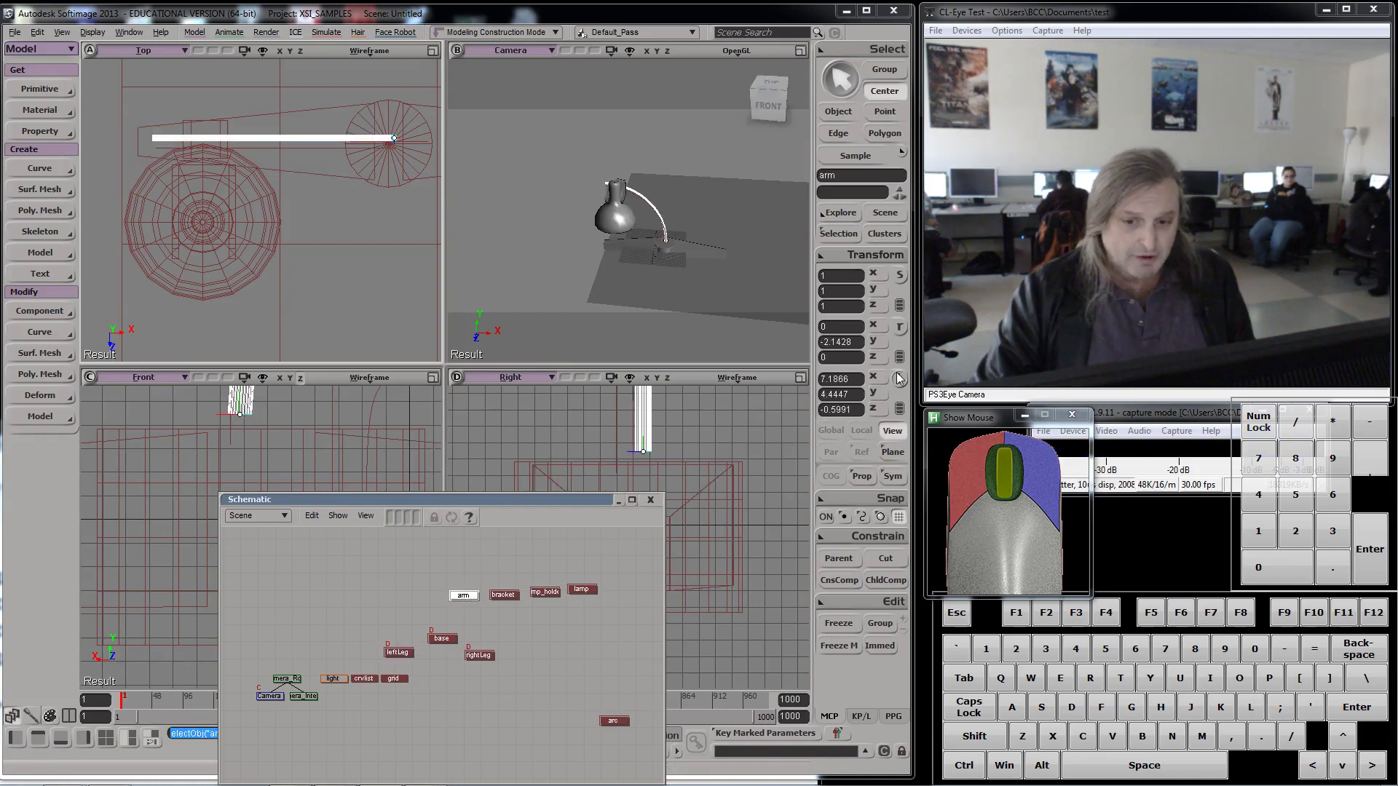
{"action": "left_click", "coordinate": [836, 112]}
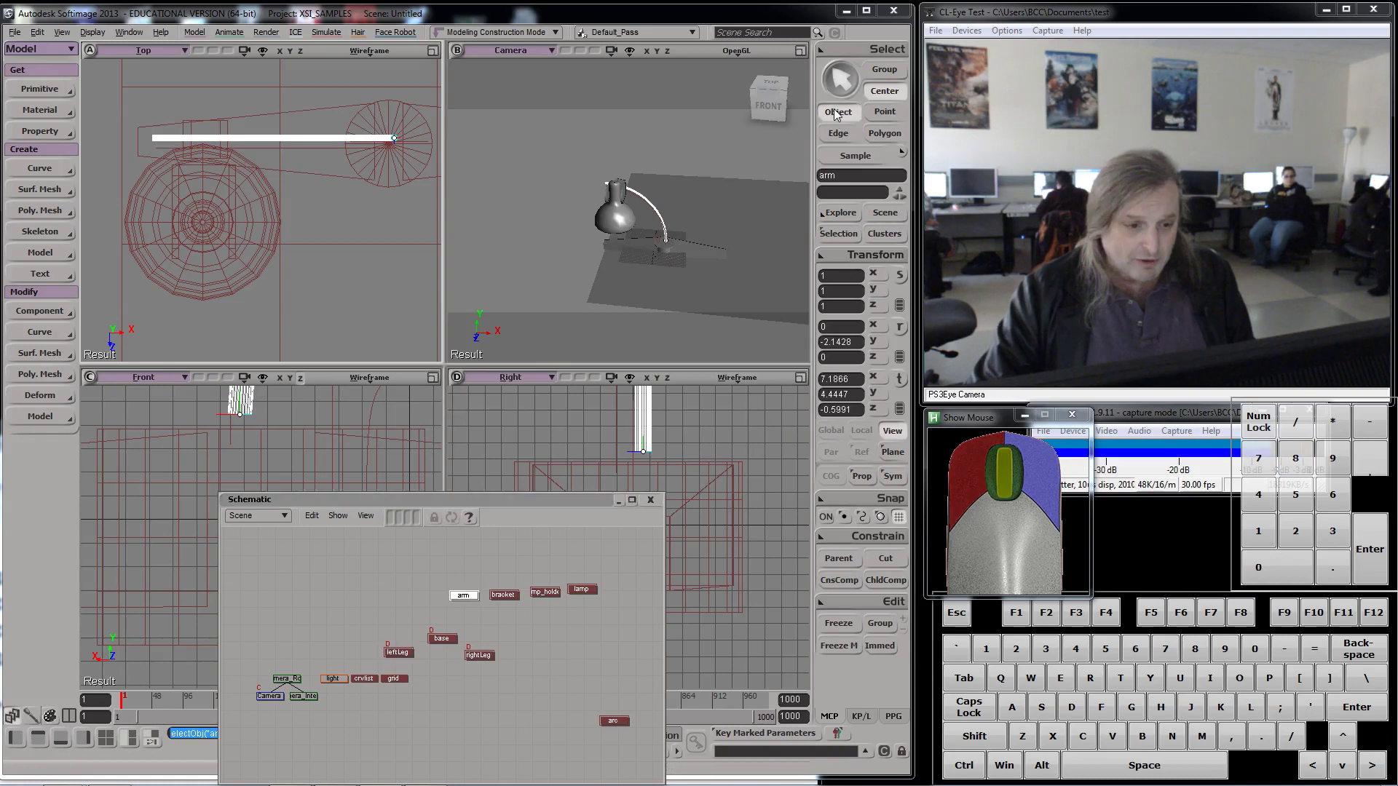
{"action": "left_click", "coordinate": [900, 379]}
{"action": "mouse_move", "coordinate": [244, 409]}
{"action": "left_mouse_down"}
{"action": "mouse_move", "coordinate": [246, 426]}
{"action": "mouse_move", "coordinate": [262, 399]}
{"action": "mouse_move", "coordinate": [246, 418]}
{"action": "left_mouse_up"}
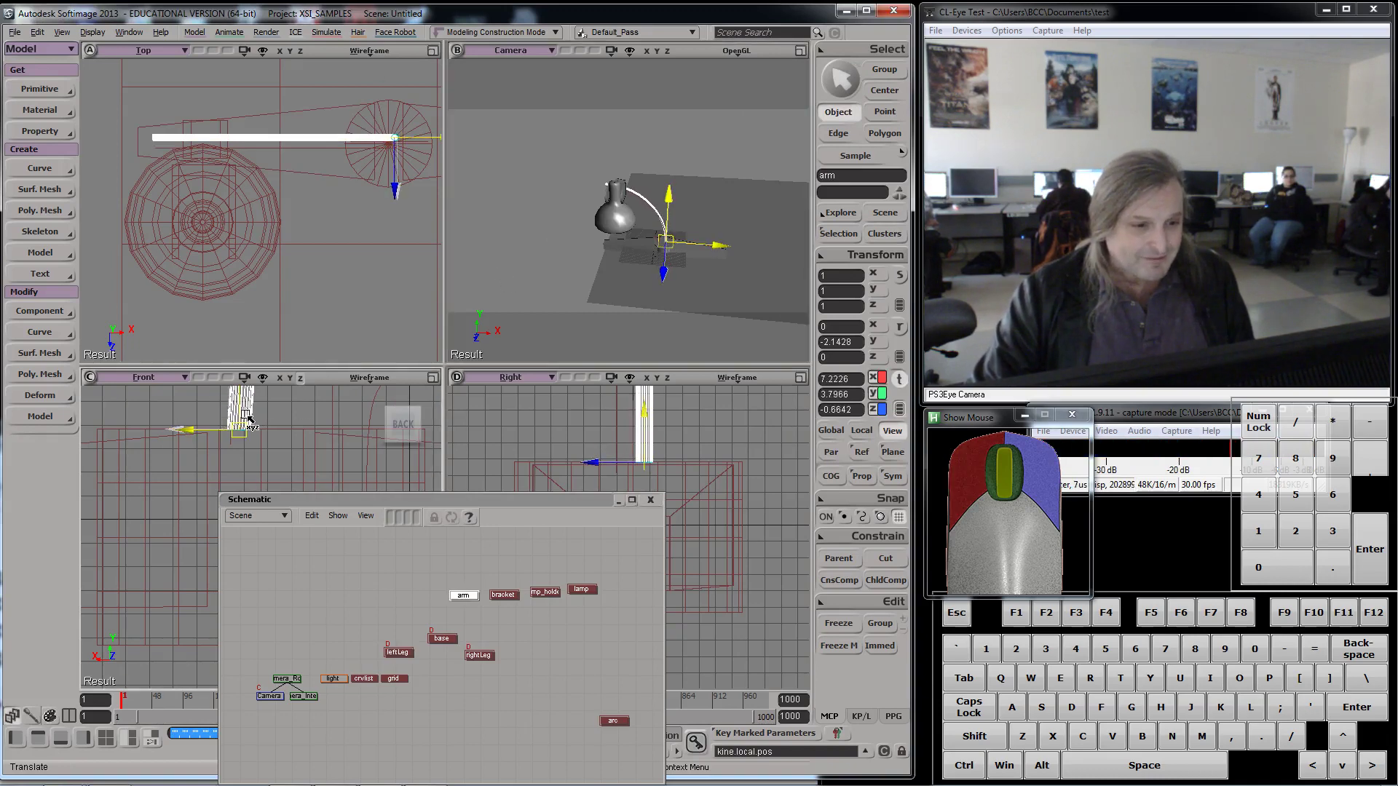
{"action": "left_click_drag", "start_coordinate": [397, 142], "coordinate": [395, 148]}
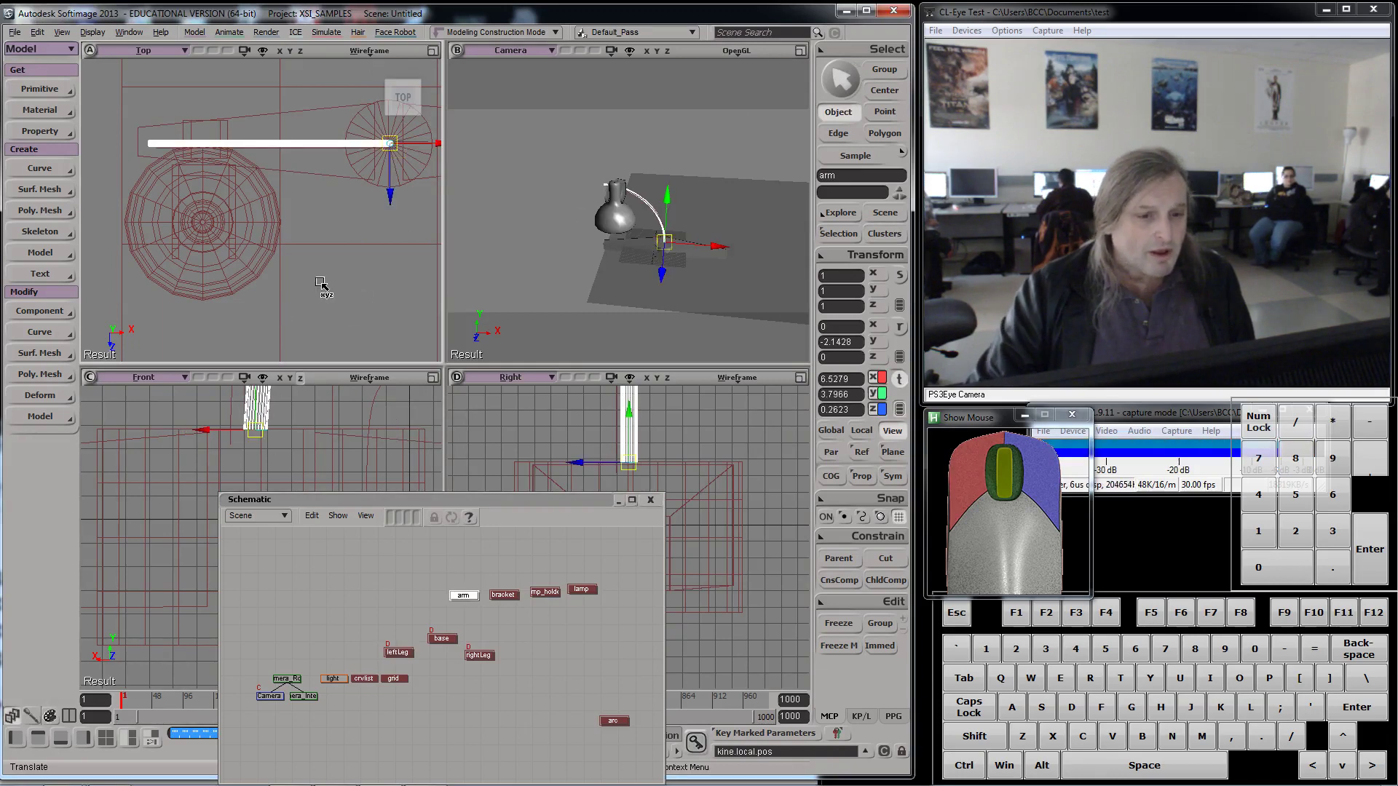
- Select the bracket and move it onto the end of the arm so the arm passes through its middle, at about X -22.9, Y 41.2
{"action": "left_click", "coordinate": [502, 595]}
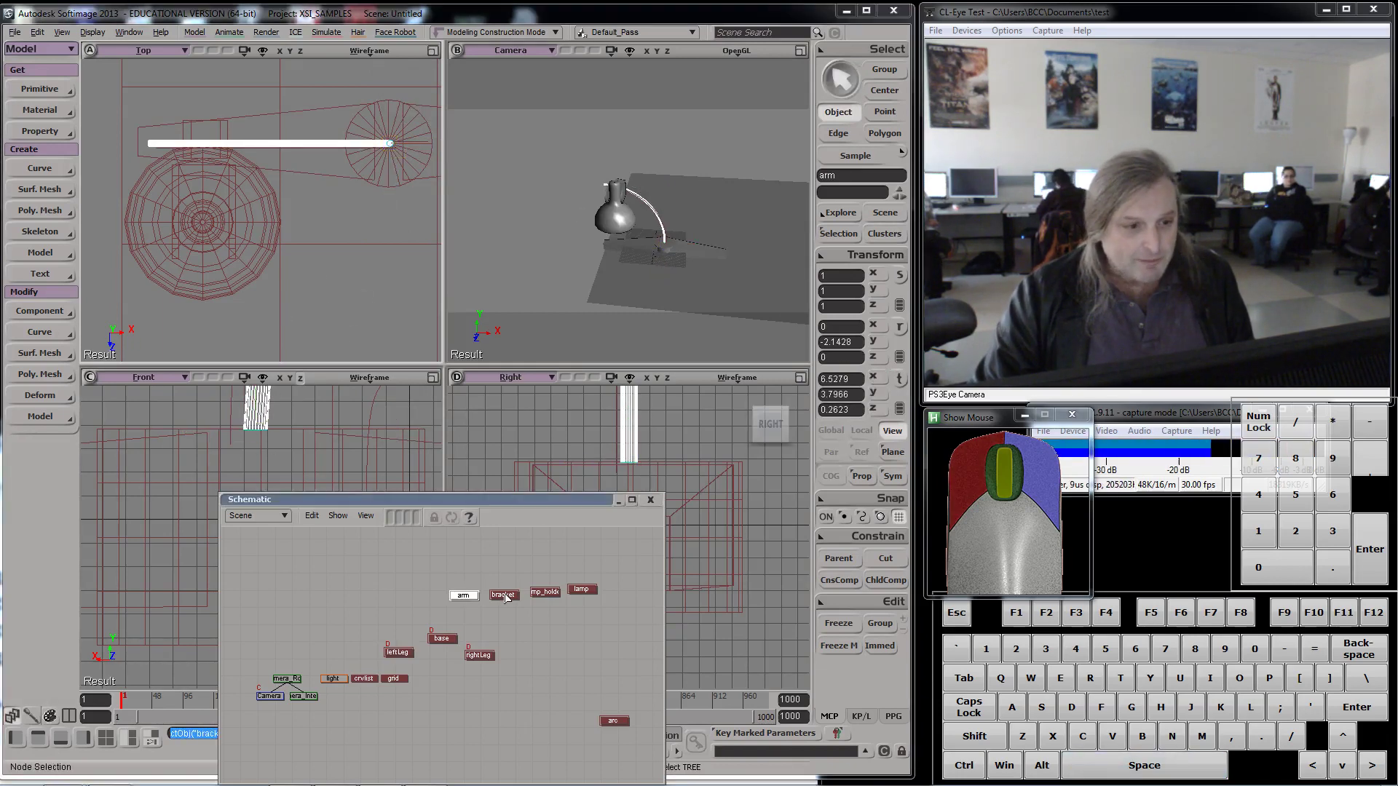
{"action": "key", "text": "f"}
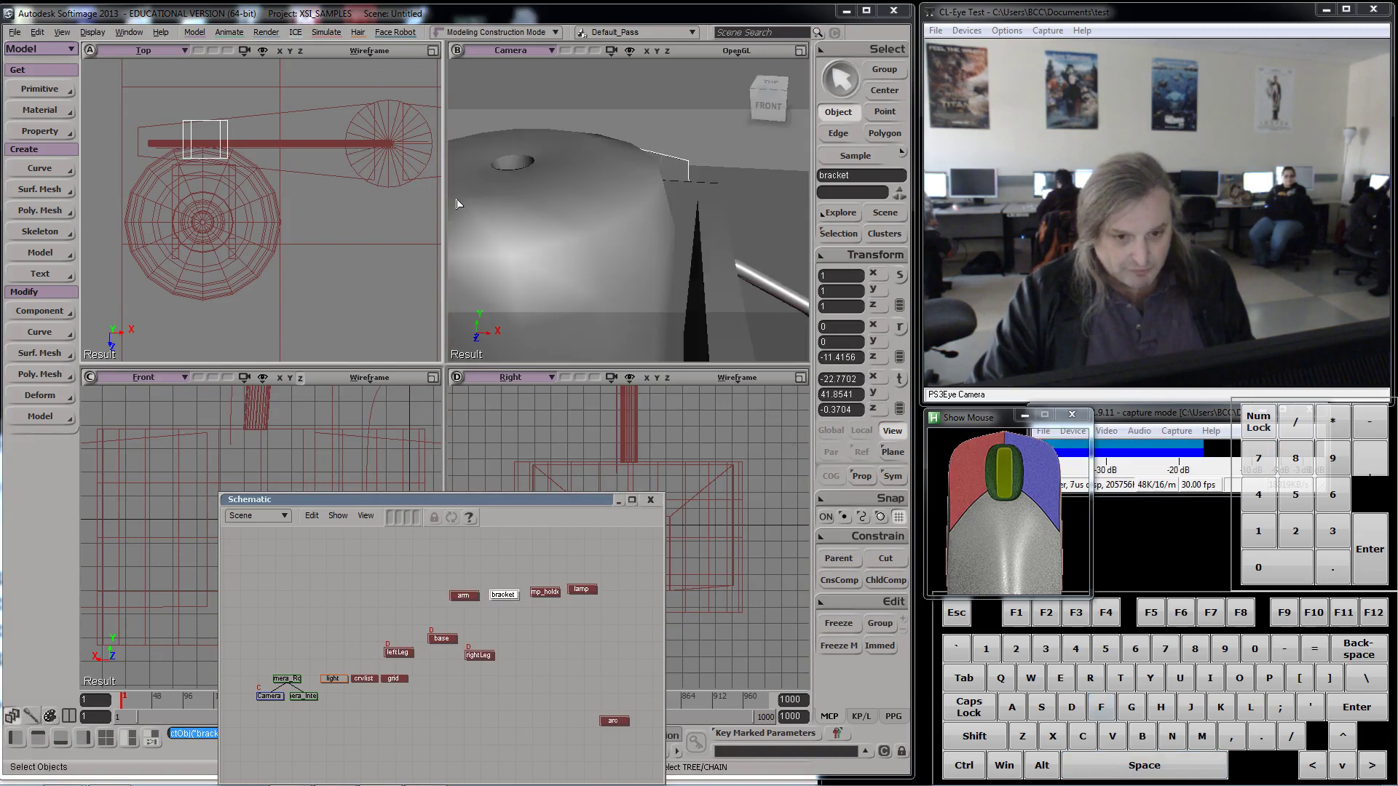
{"action": "key", "text": "f"}
{"action": "key", "text": "f"}
{"action": "key", "text": "f"}
{"action": "key", "text": "f"}
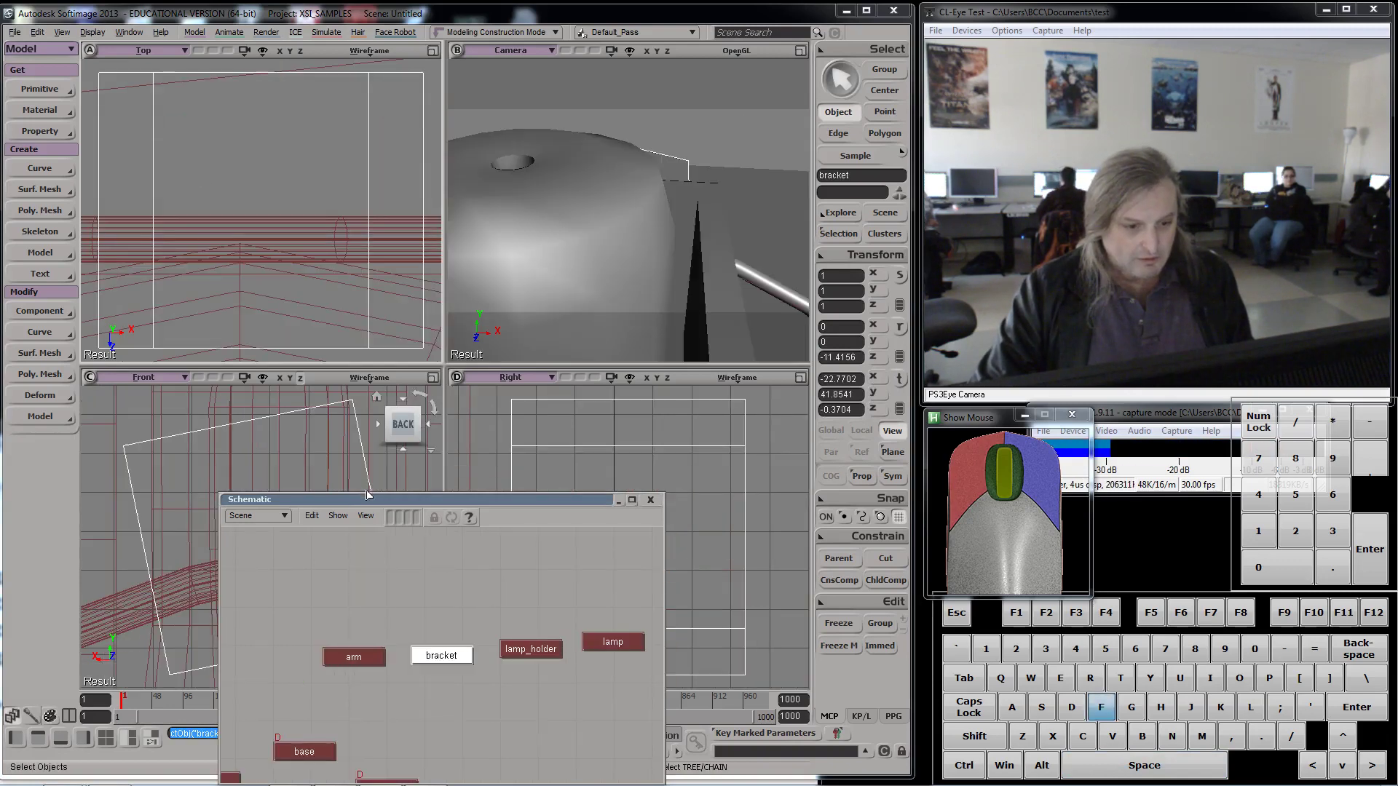
{"action": "left_click_drag", "start_coordinate": [364, 501], "coordinate": [531, 659]}
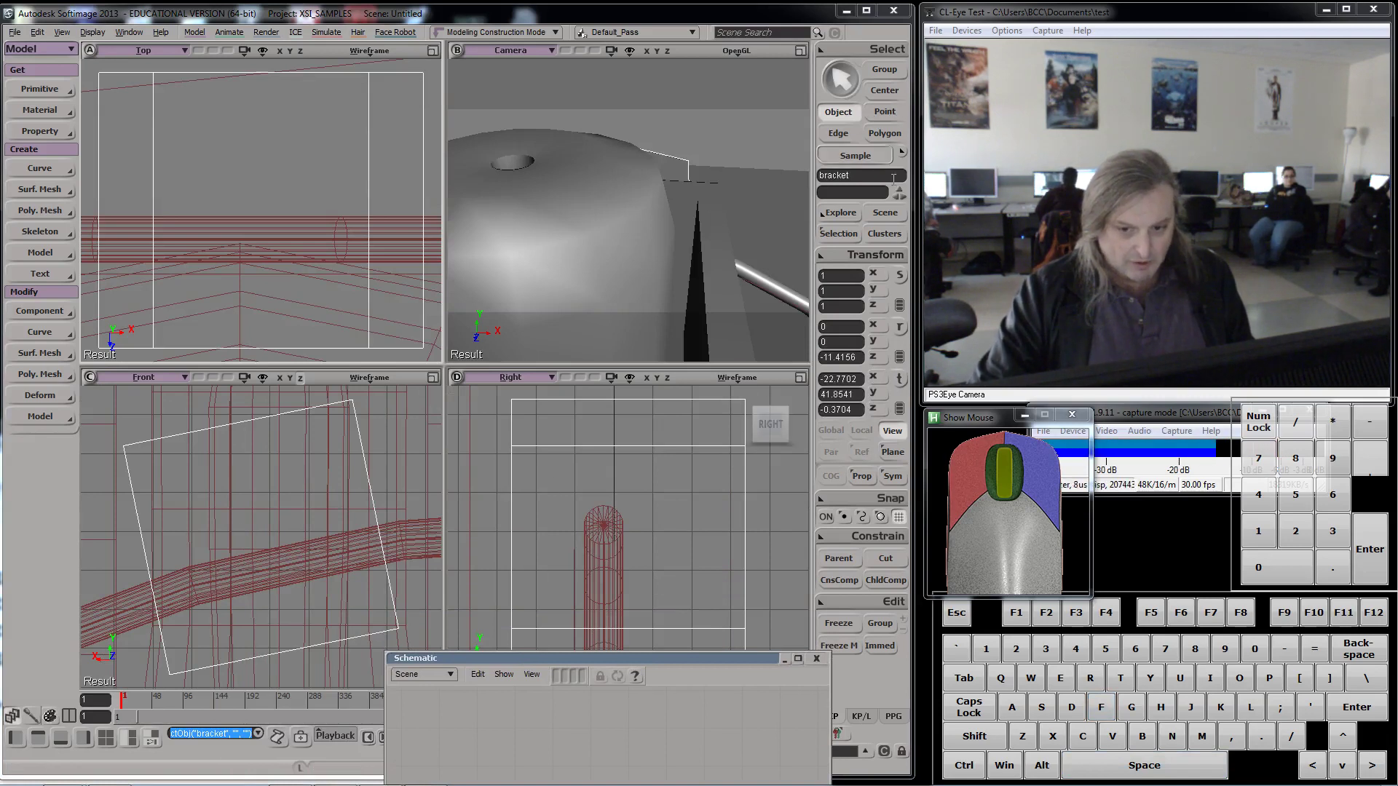
{"action": "left_click", "coordinate": [900, 380]}
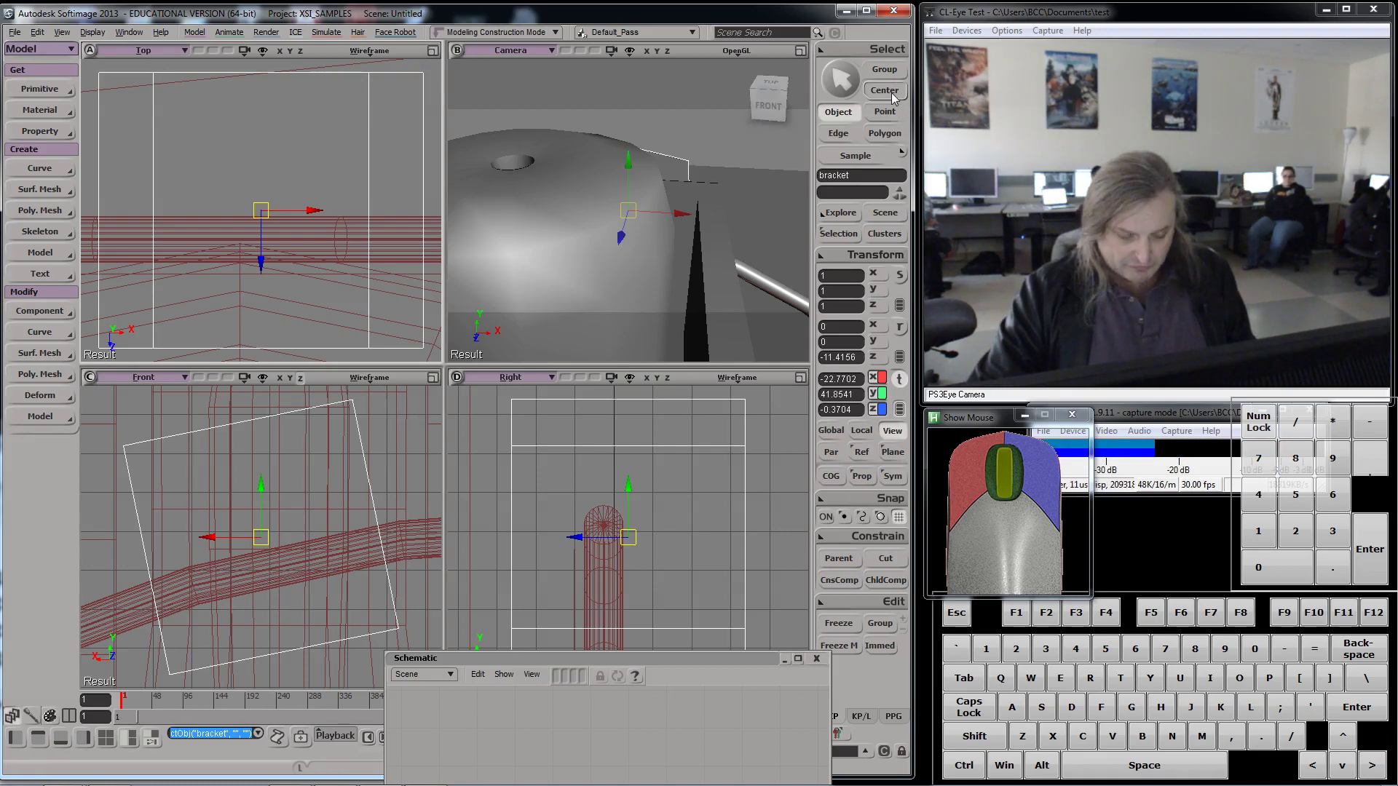
{"action": "left_click_drag", "start_coordinate": [263, 541], "coordinate": [270, 568]}
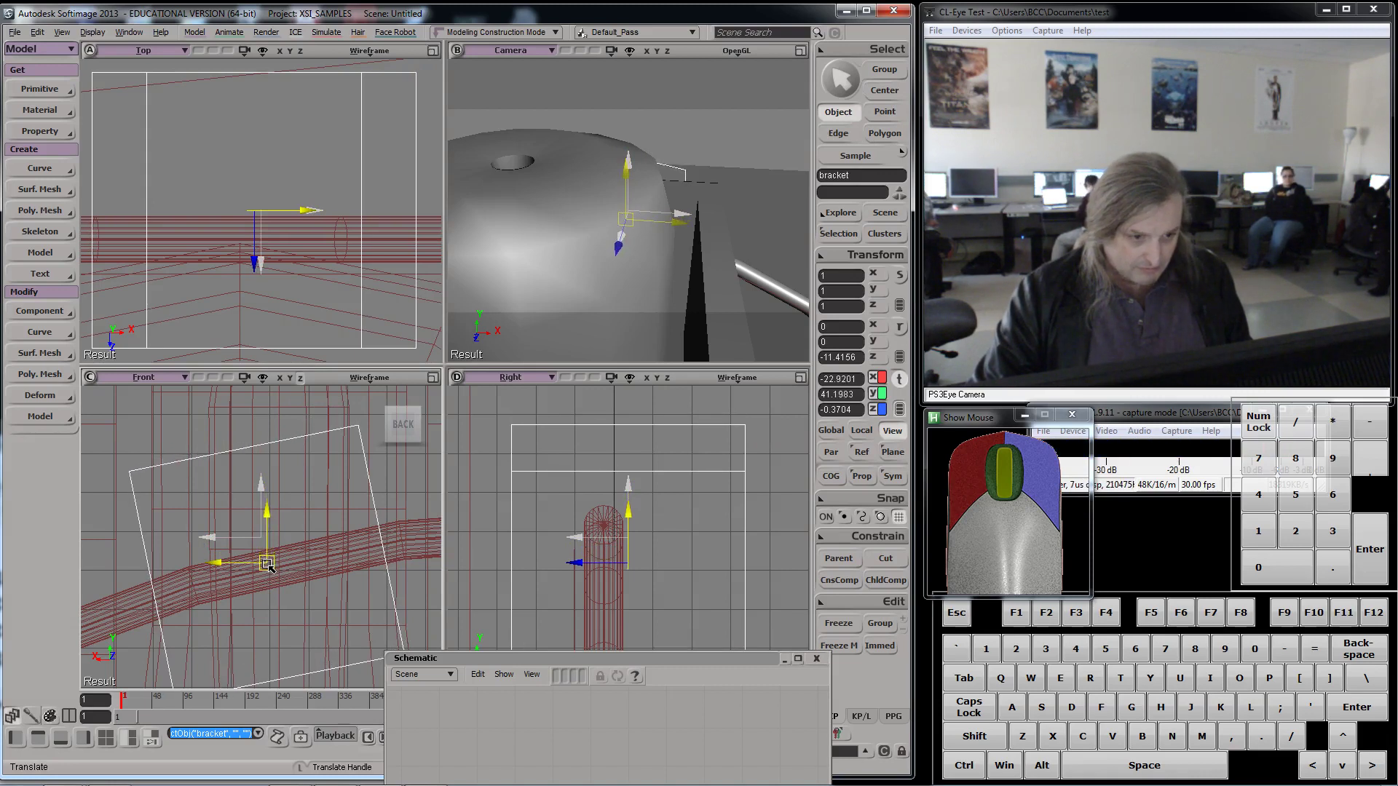
{"action": "left_click_drag", "start_coordinate": [266, 228], "coordinate": [268, 251]}
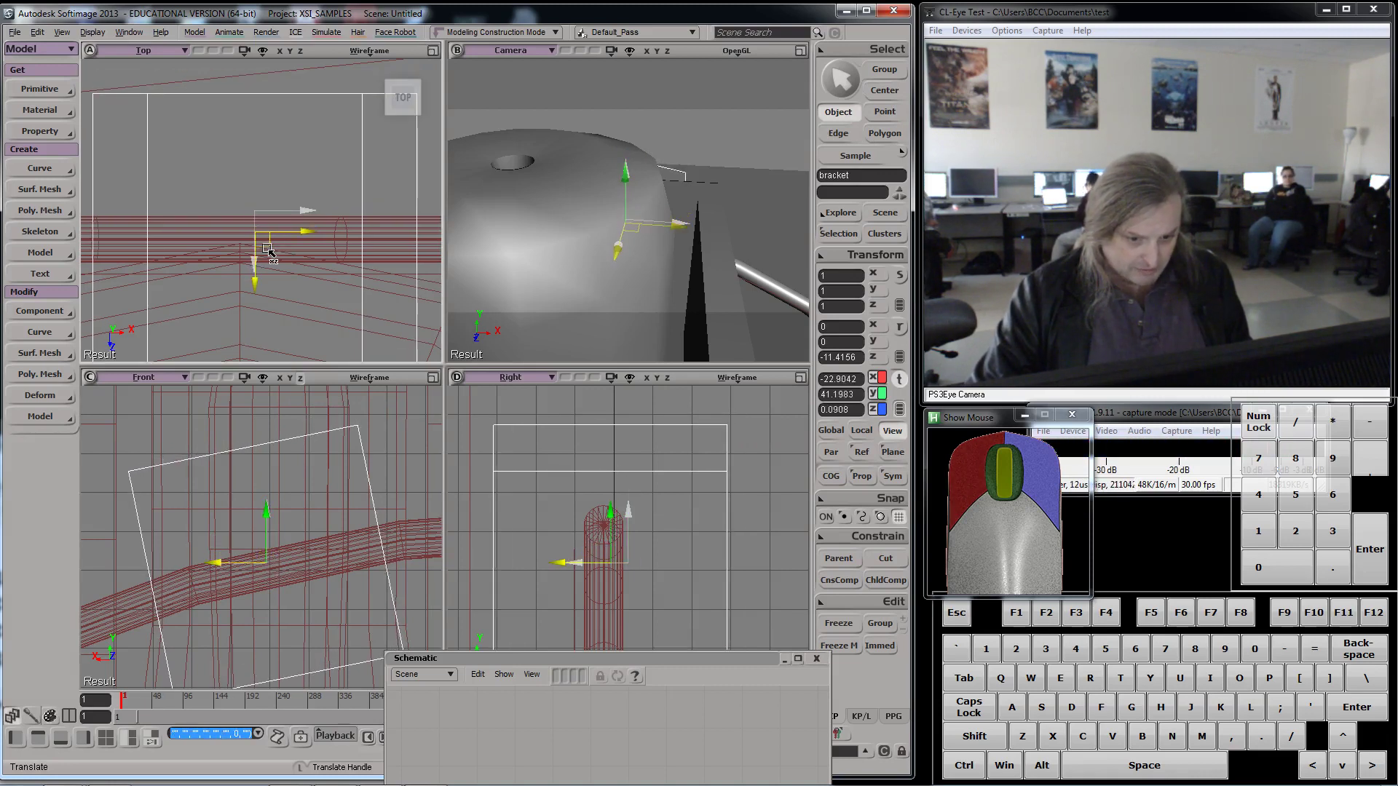
{"action": "left_click_drag", "start_coordinate": [595, 555], "coordinate": [599, 542]}
- Select lamp_holder and move its center point along Z to its back edge beside the bracket, at about Z 3.77
{"action": "left_click_drag", "start_coordinate": [527, 659], "coordinate": [125, 84]}
{"action": "left_click", "coordinate": [289, 227]}
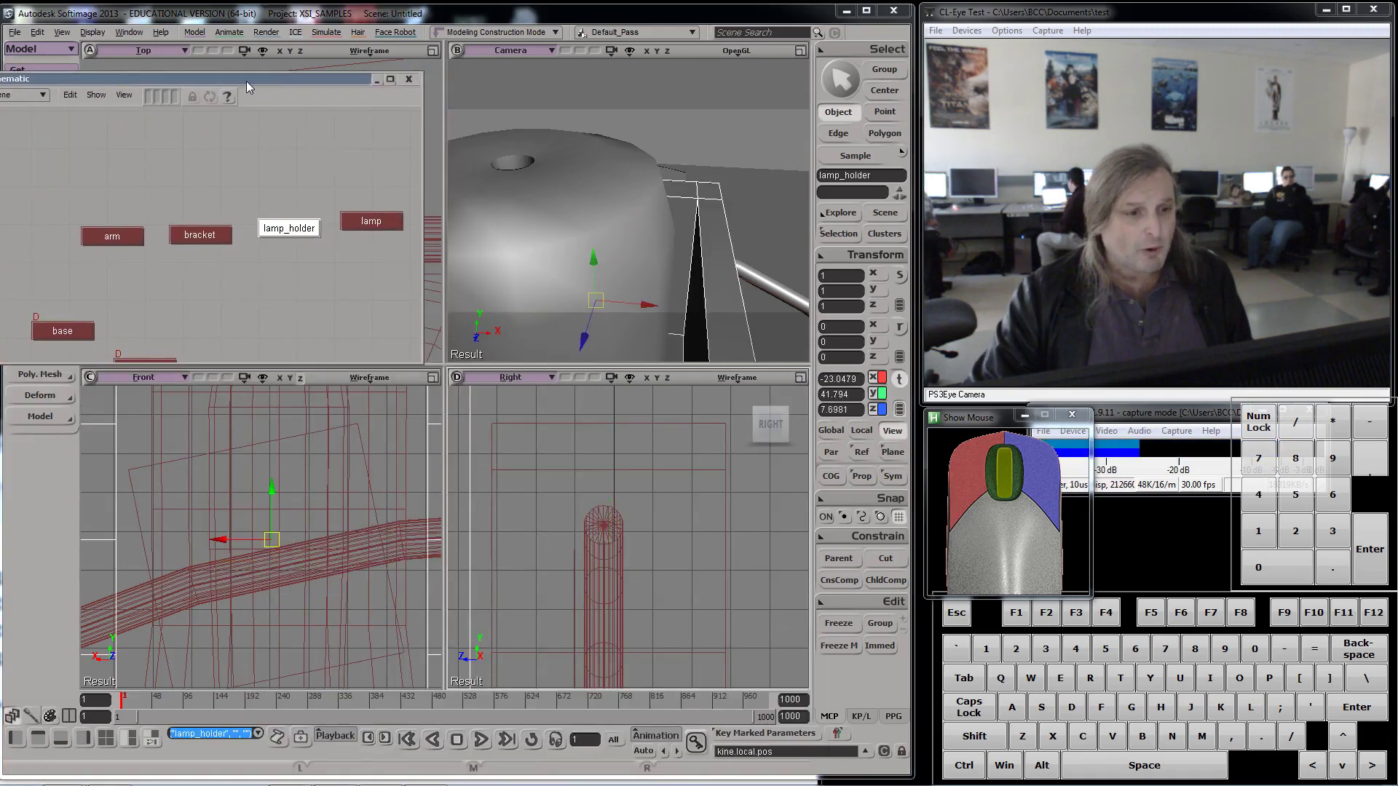
{"action": "left_click_drag", "start_coordinate": [246, 81], "coordinate": [607, 543]}
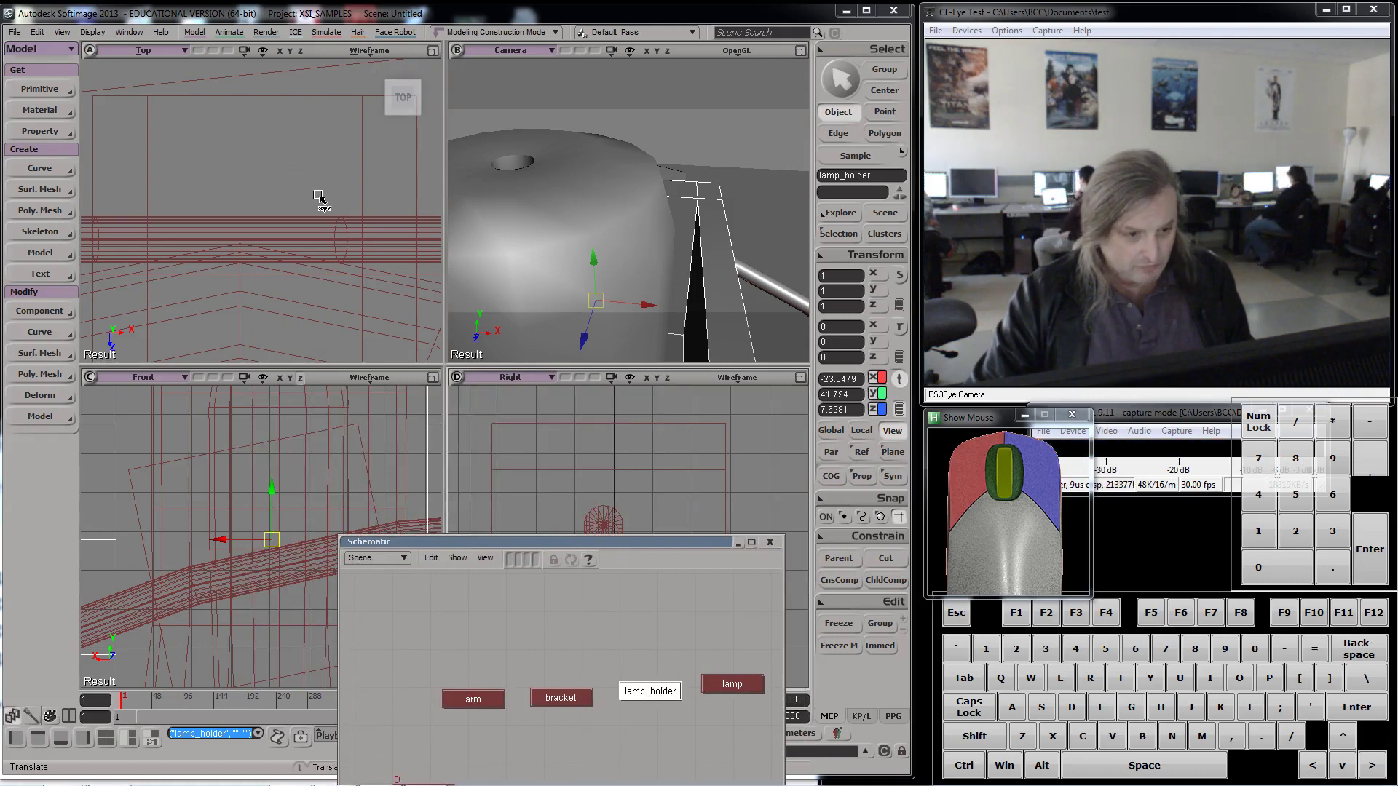
{"action": "key", "text": "f"}
{"action": "key", "text": "f"}
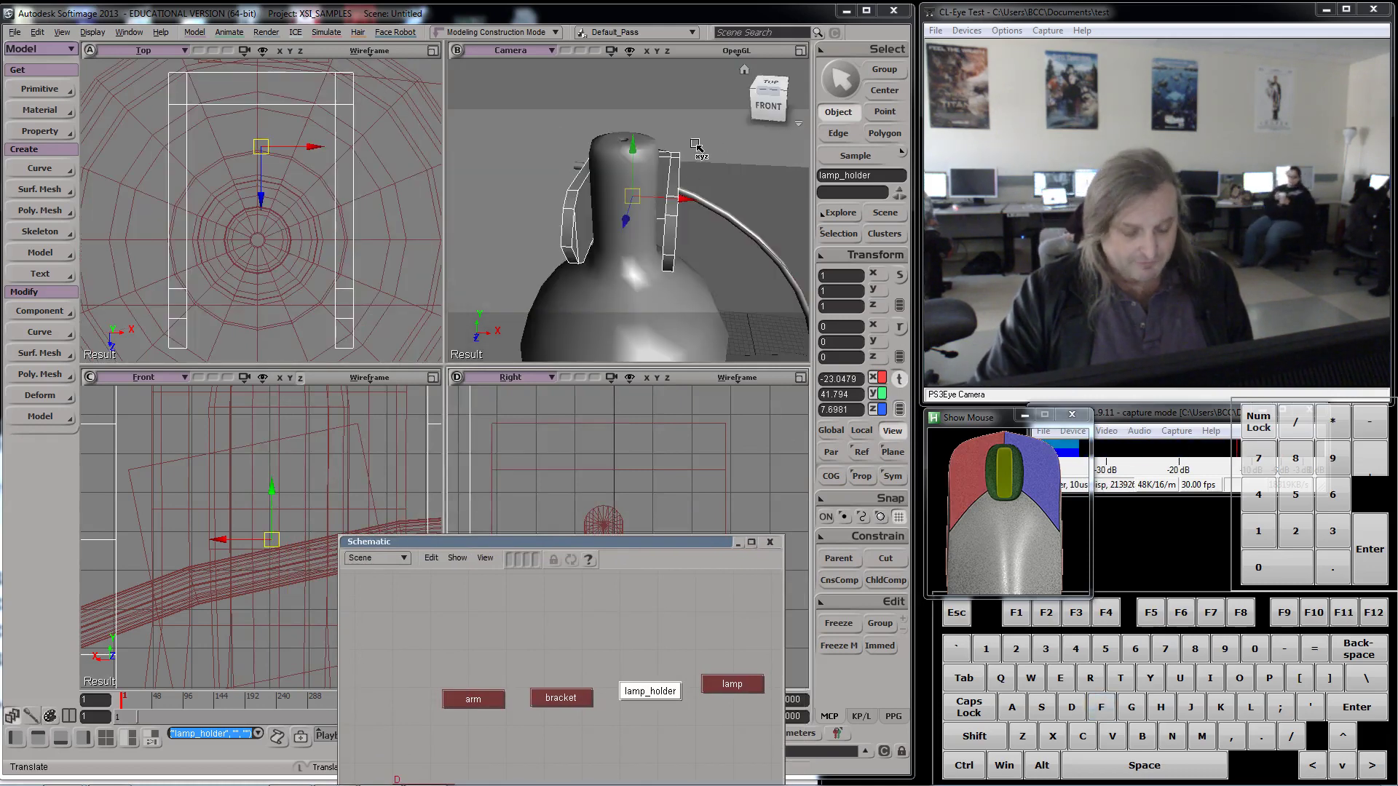
{"action": "key", "text": "s"}
{"action": "right_click_drag", "start_coordinate": [701, 169], "coordinate": [567, 225]}
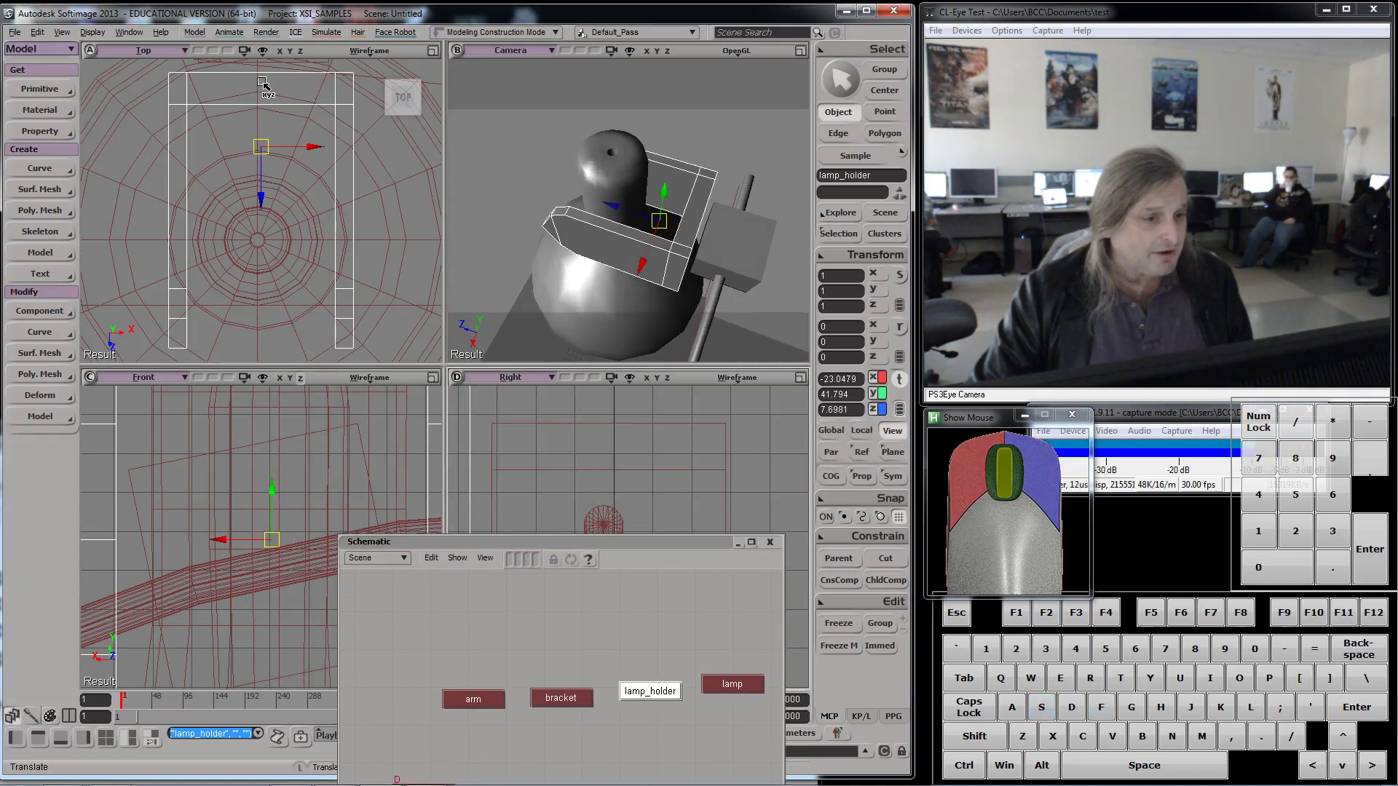
{"action": "scroll", "coordinate": [255, 88], "scroll_direction": "down", "scroll_amount": 3}
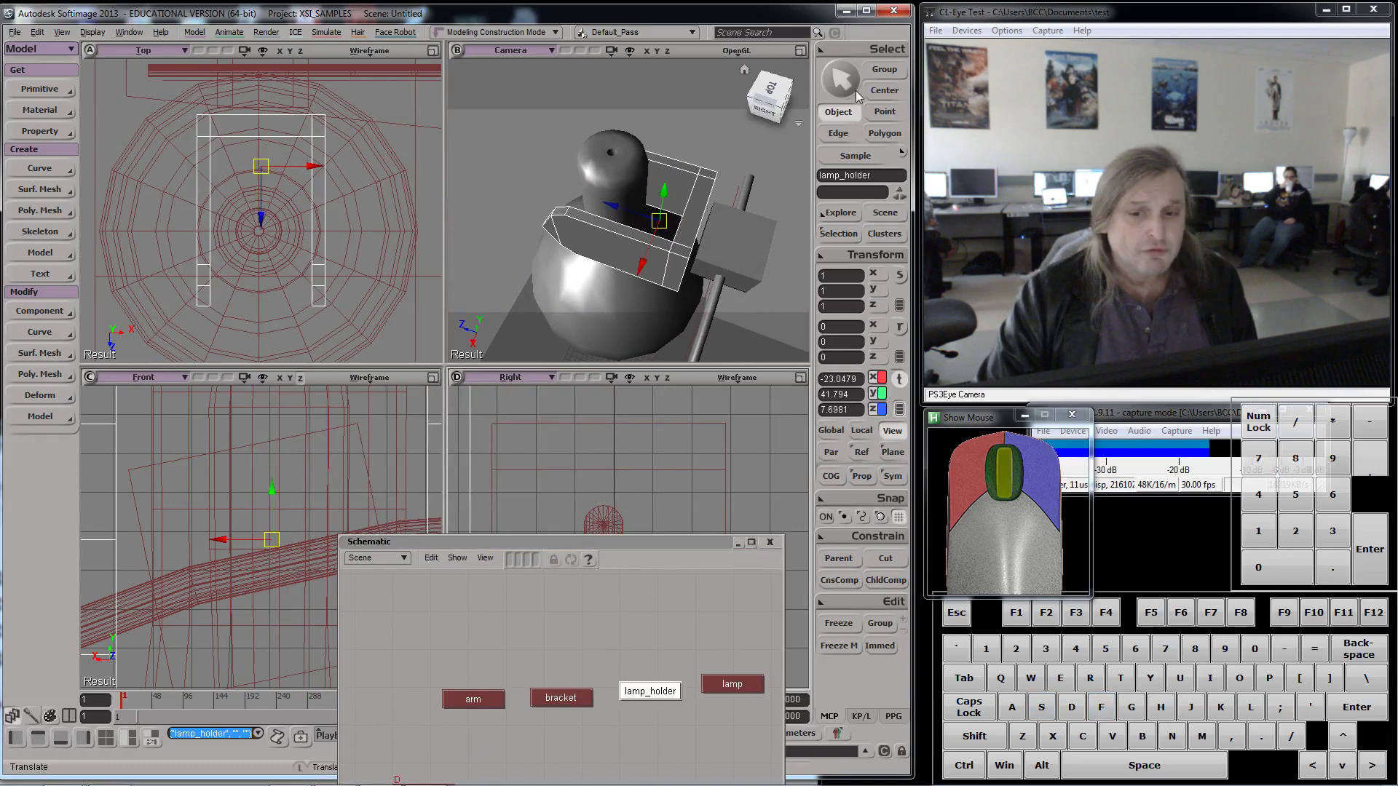
{"action": "left_click", "coordinate": [884, 91]}
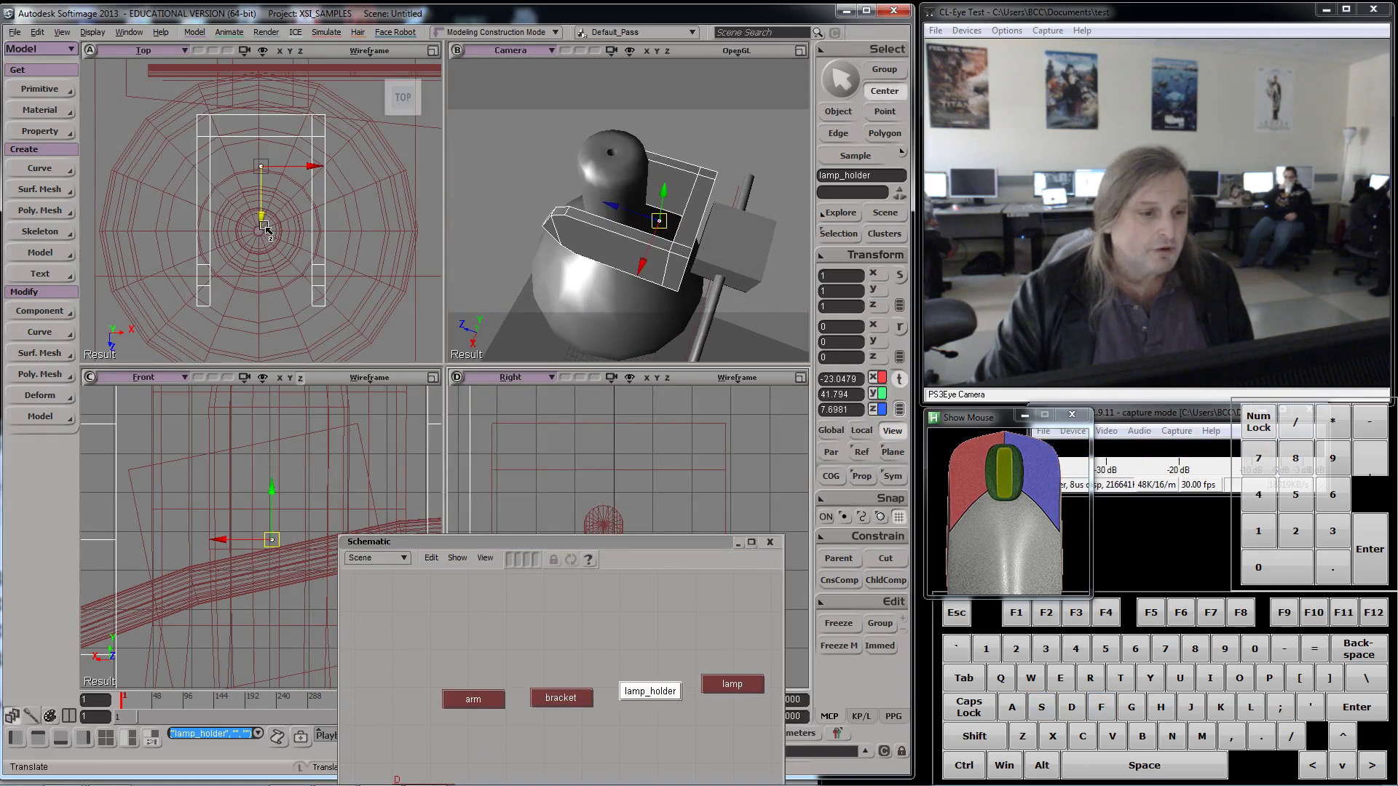
{"action": "left_click_drag", "start_coordinate": [265, 198], "coordinate": [268, 179]}
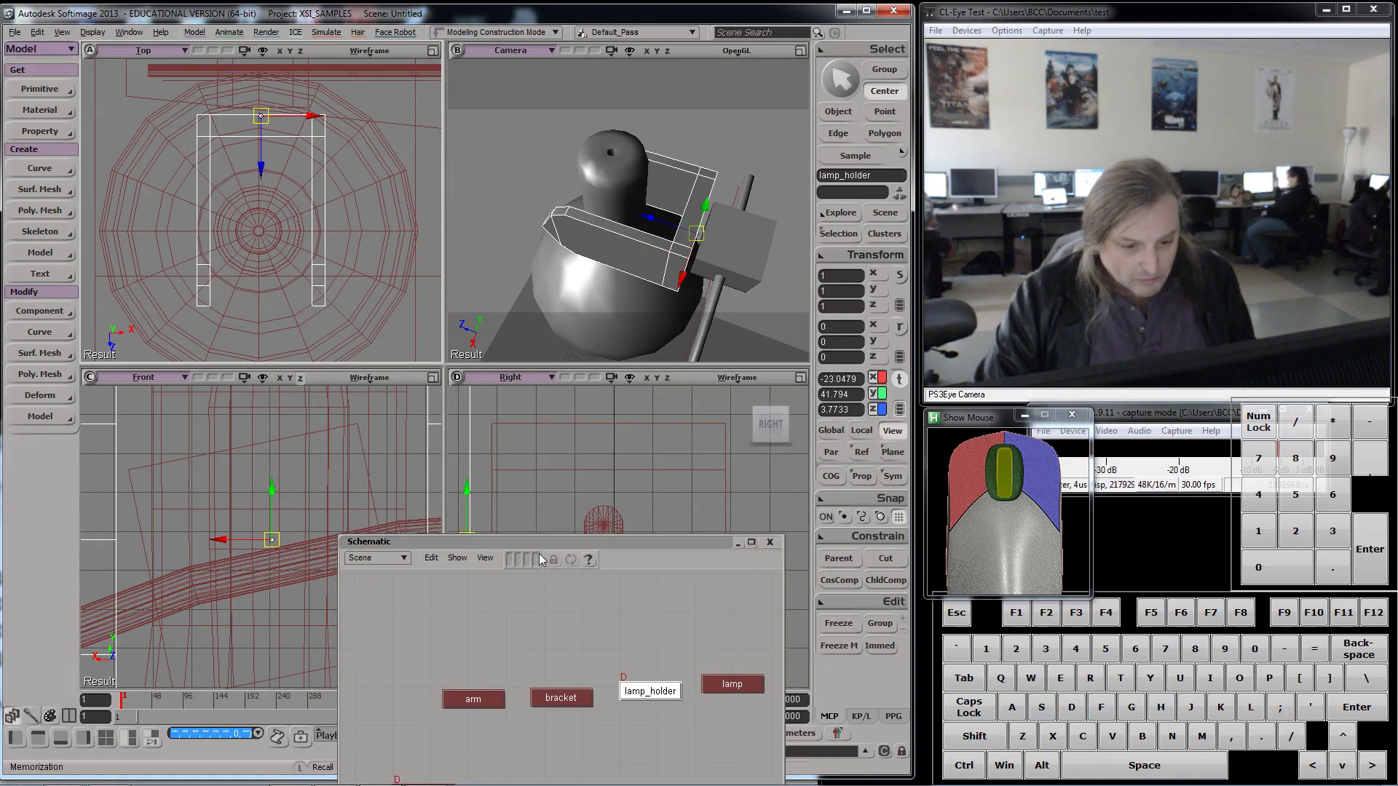
- Move the lamp_holder object along Z closer to the bracket, to about Z 3.25
{"action": "left_click_drag", "start_coordinate": [528, 542], "coordinate": [558, 699]}
{"action": "key", "text": "a"}
{"action": "key", "text": "a"}
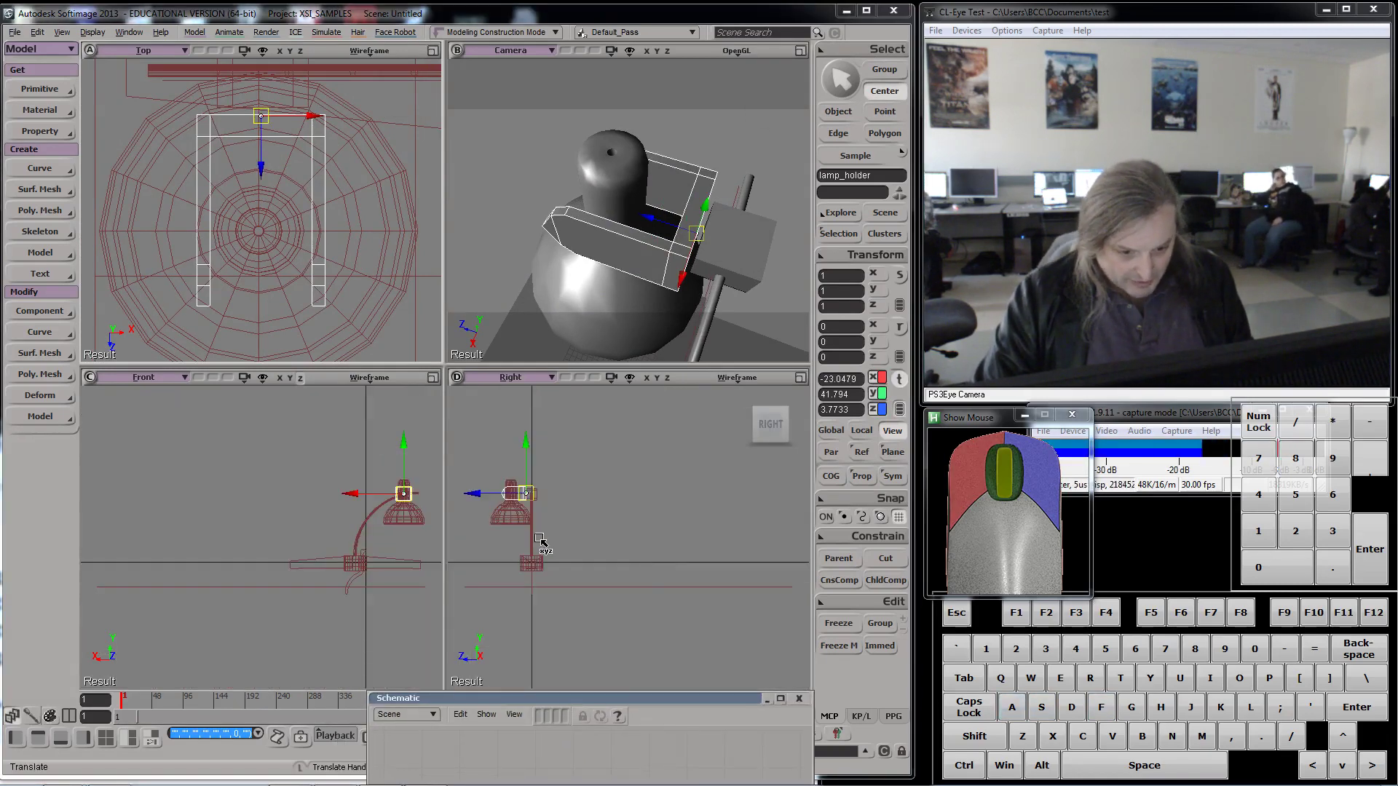
{"action": "key", "text": "f"}
{"action": "key", "text": "f"}
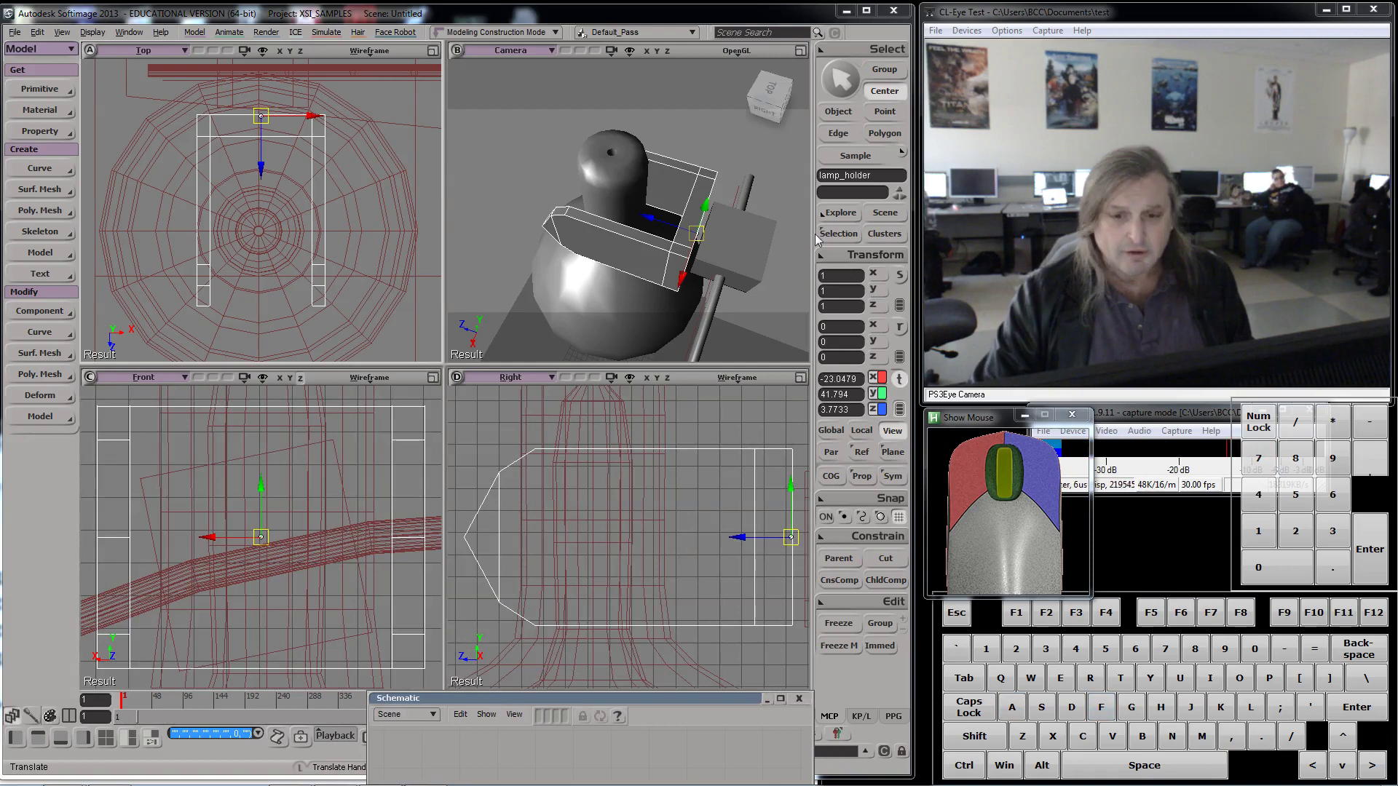
{"action": "left_click", "coordinate": [838, 111]}
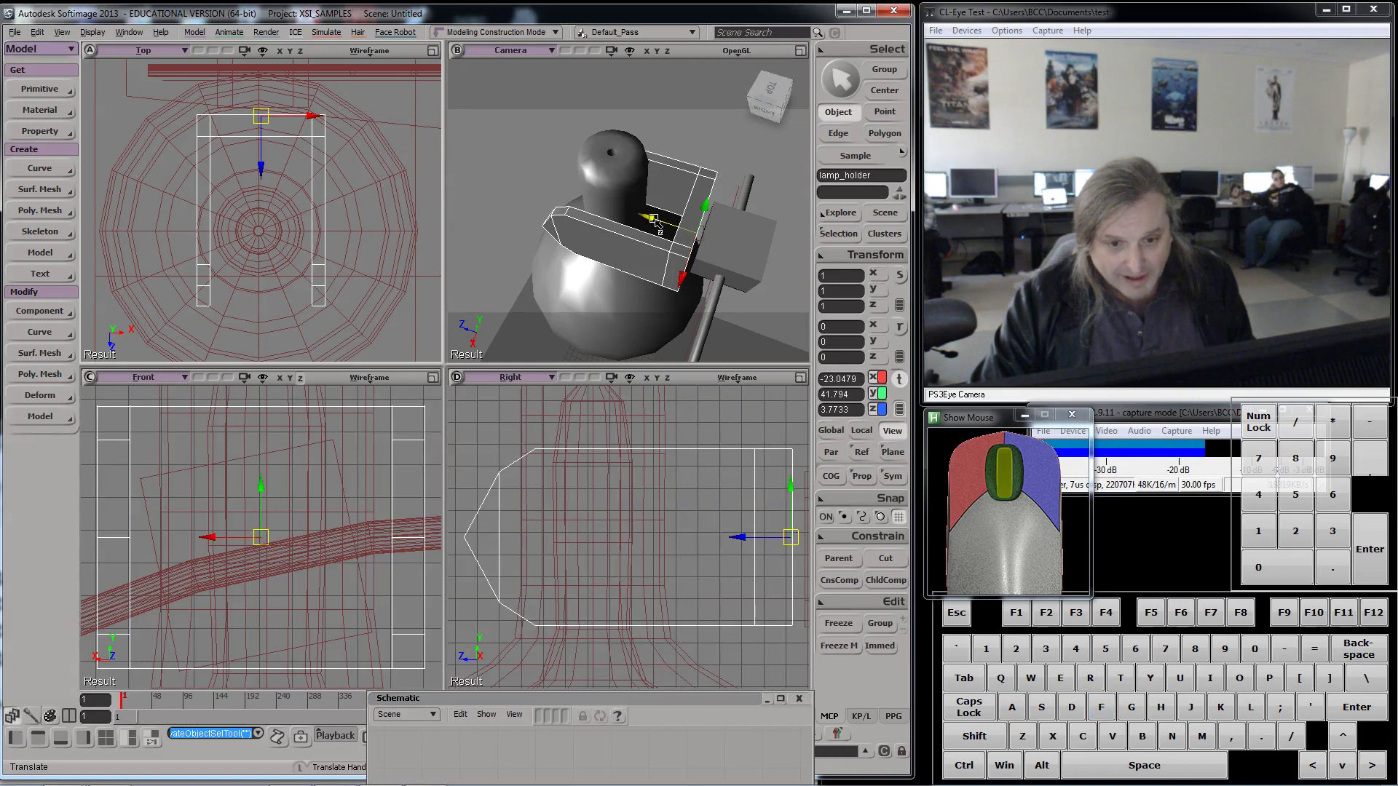
{"action": "left_click_drag", "start_coordinate": [653, 218], "coordinate": [655, 222]}
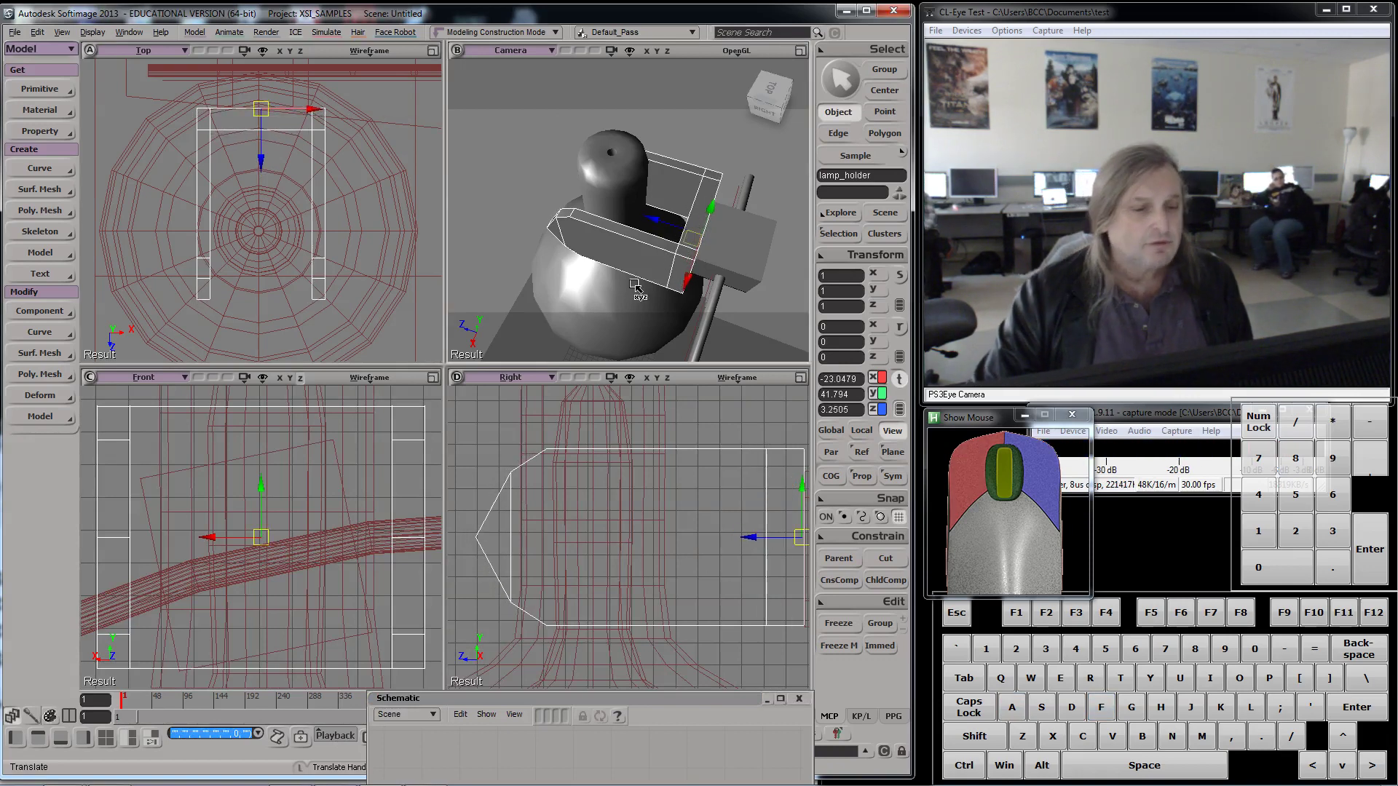
- Select the lamp, try rotating it about X by about -15.8 degrees around its current center point, and undo the rotation
{"action": "key", "text": "space"}
{"action": "left_click", "coordinate": [258, 232]}
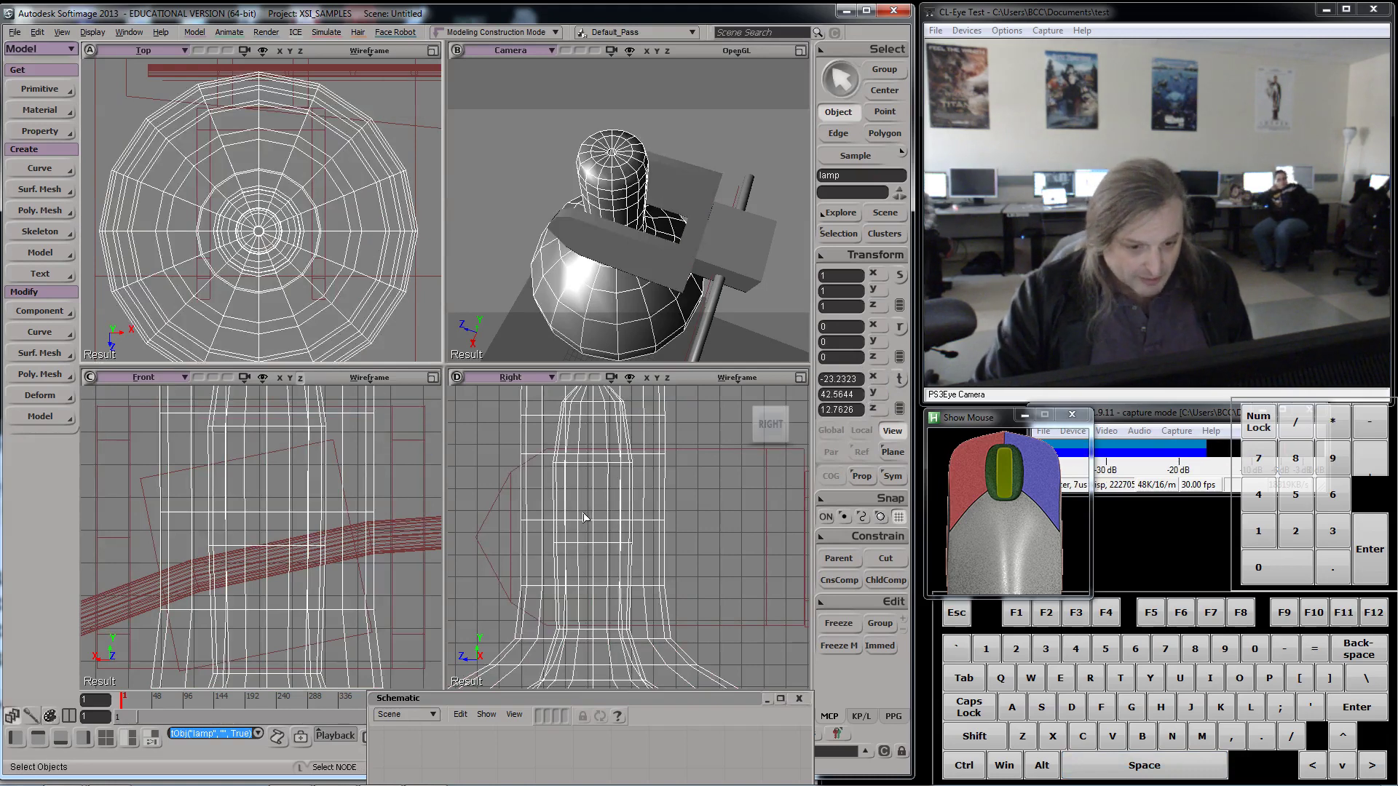
{"action": "key", "text": "f"}
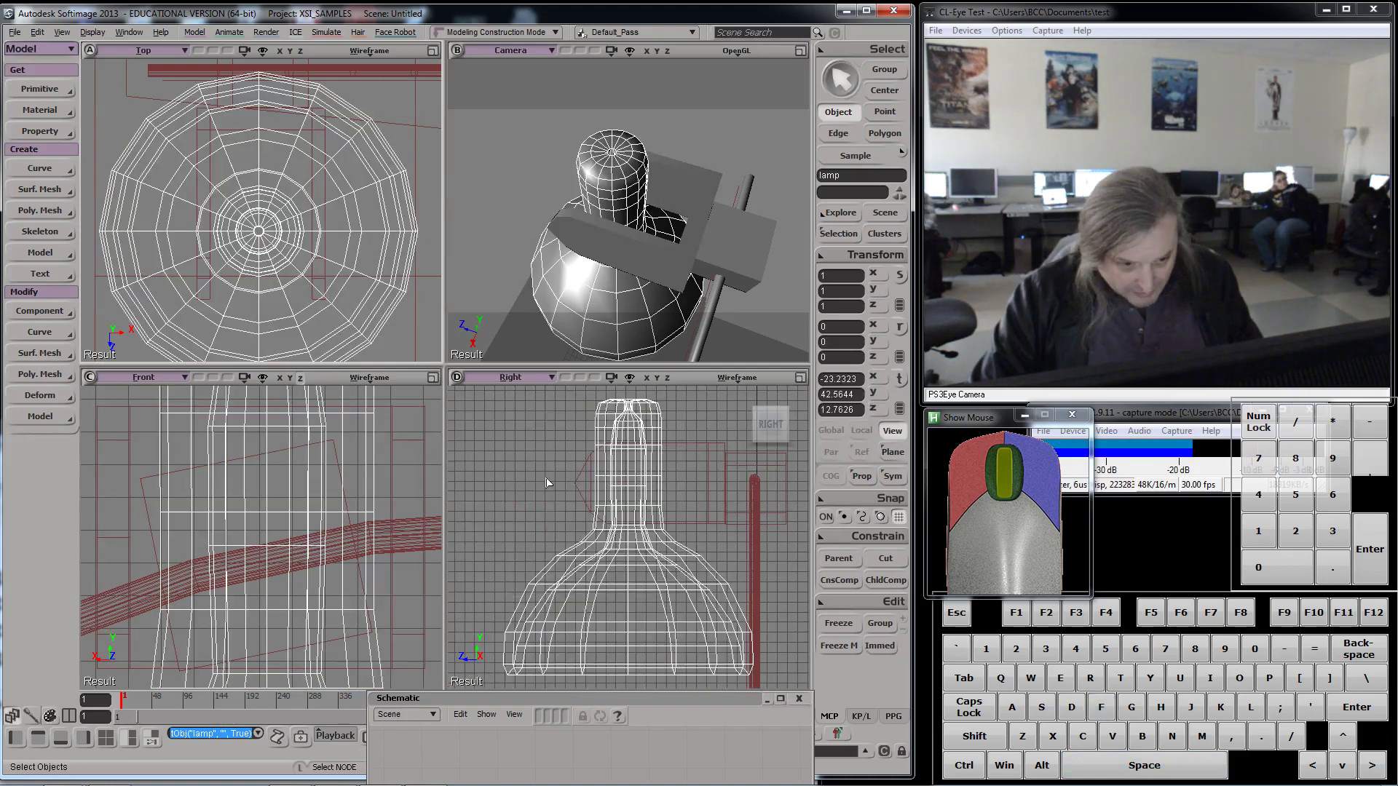
{"action": "left_click", "coordinate": [898, 329]}
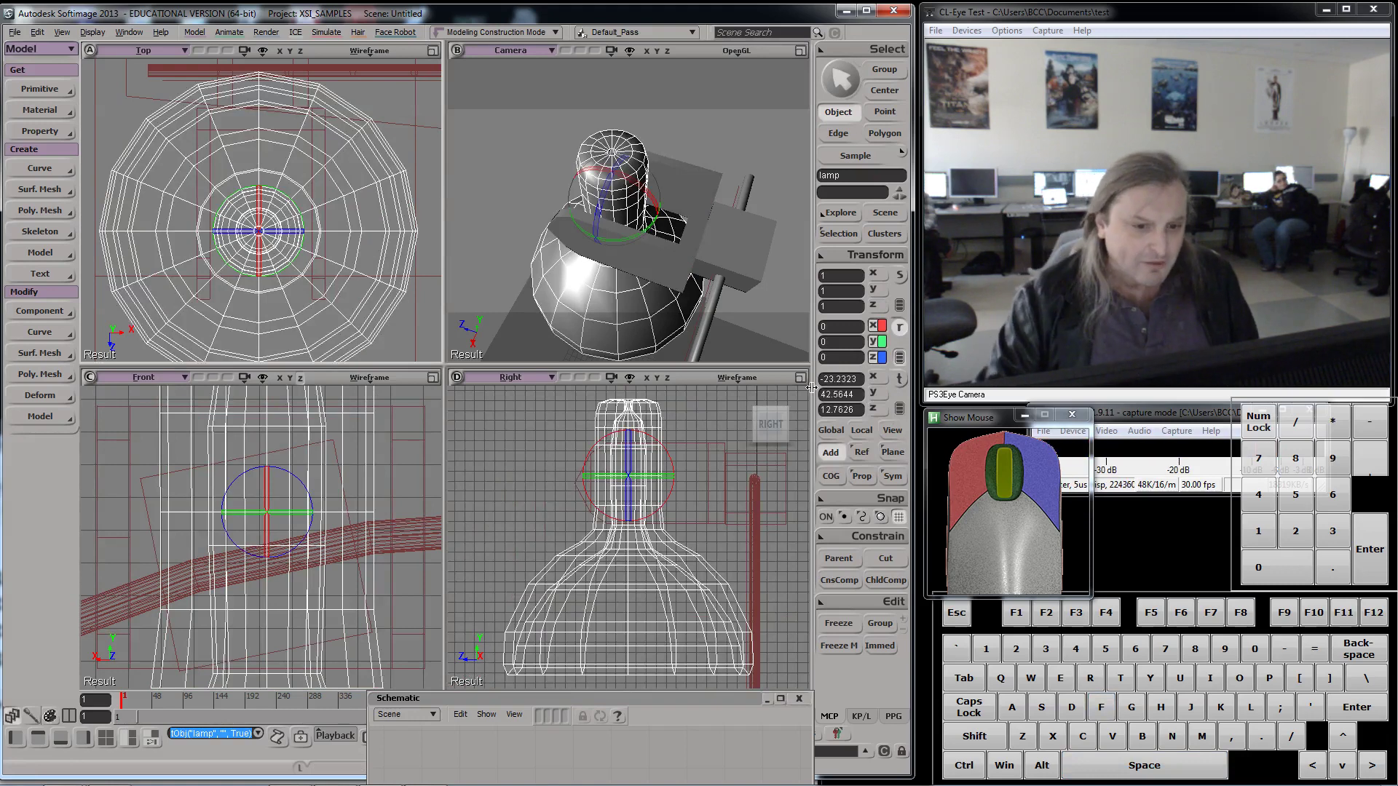
{"action": "scroll", "coordinate": [652, 498], "scroll_direction": "up", "scroll_amount": 3}
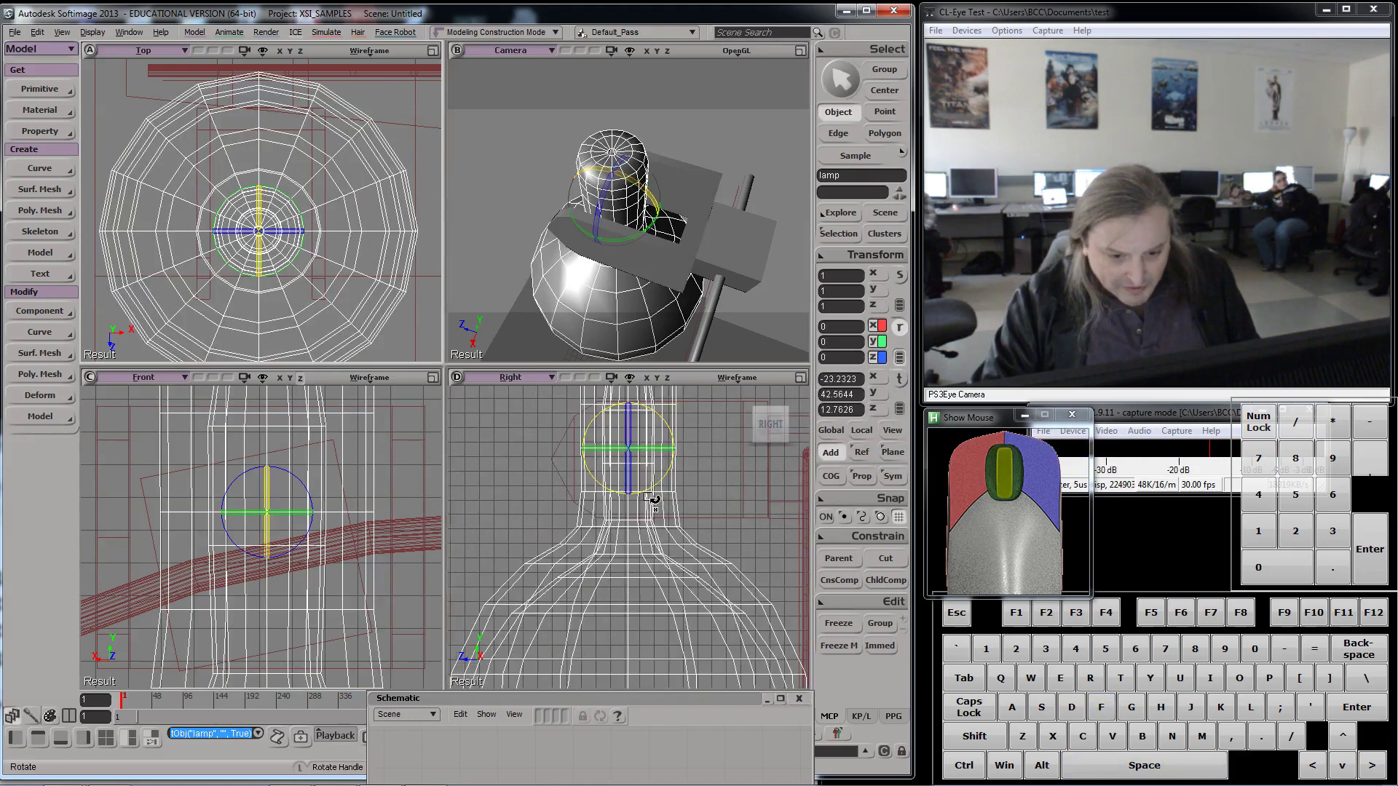
{"action": "left_click_drag", "start_coordinate": [653, 498], "coordinate": [672, 440]}
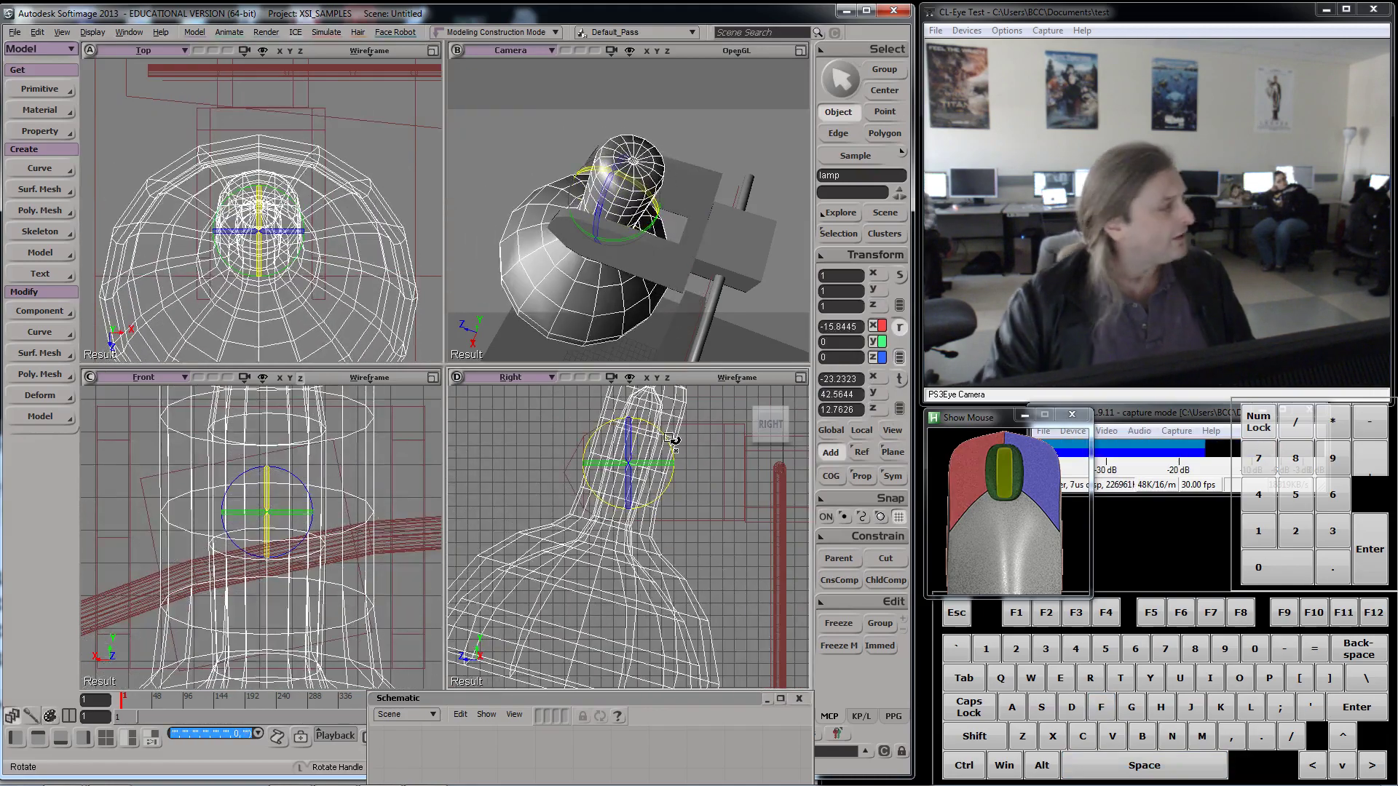
{"action": "key", "text": "ctrl+z"}
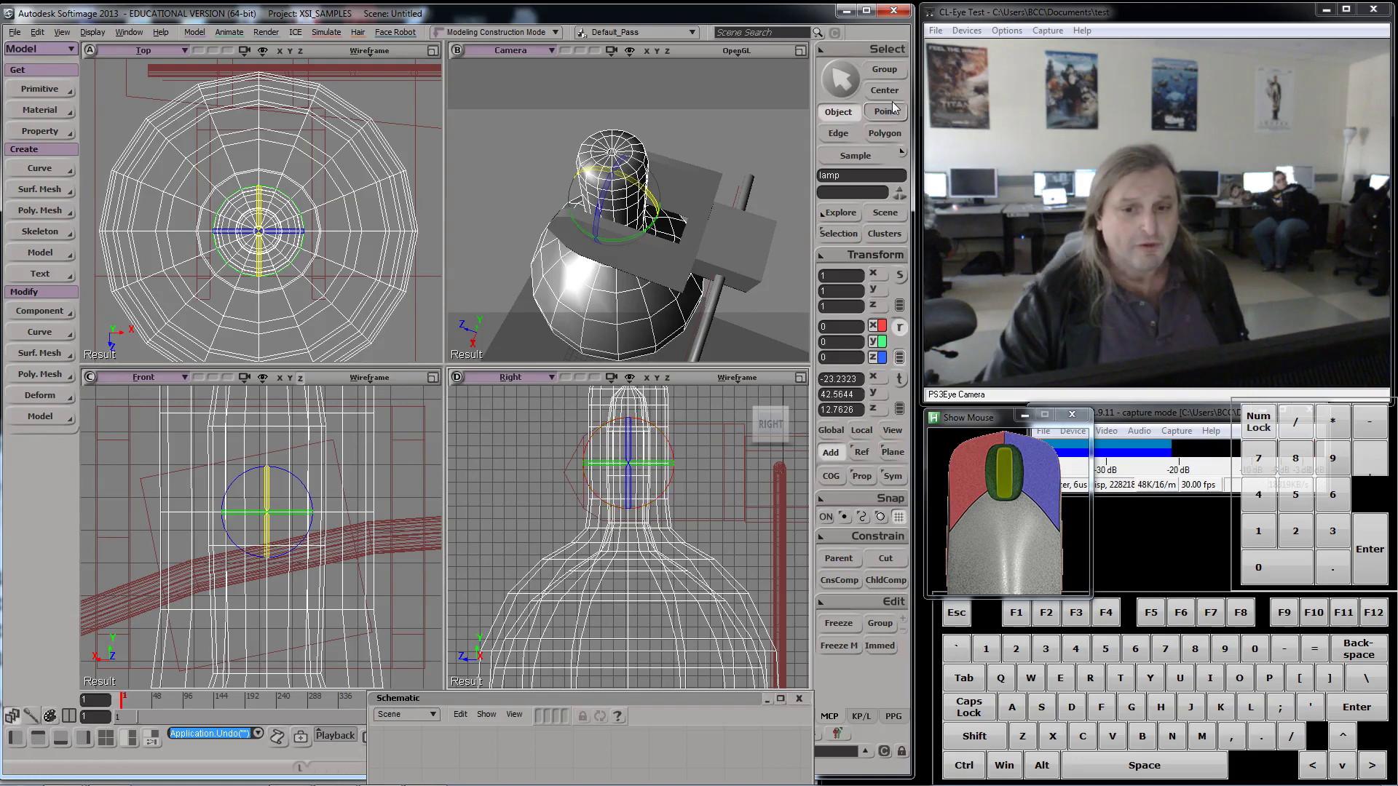
- Frame the whole scene in every view and bring the Schematic window with all its nodes into sight
{"action": "left_click", "coordinate": [838, 112]}
{"action": "left_click_drag", "start_coordinate": [728, 168], "coordinate": [755, 193]}
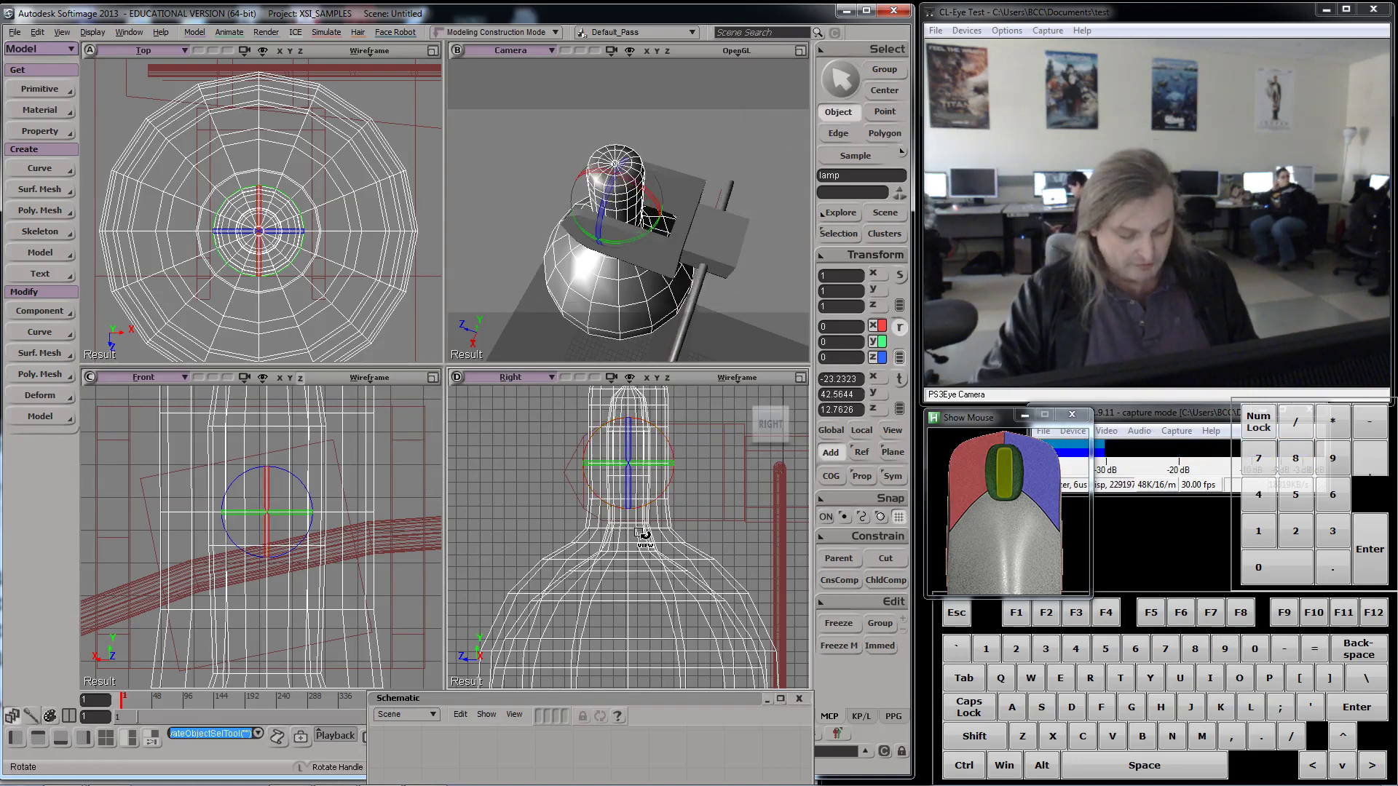
{"action": "key", "text": "a"}
{"action": "key", "text": "a"}
{"action": "key", "text": "a"}
{"action": "key", "text": "a"}
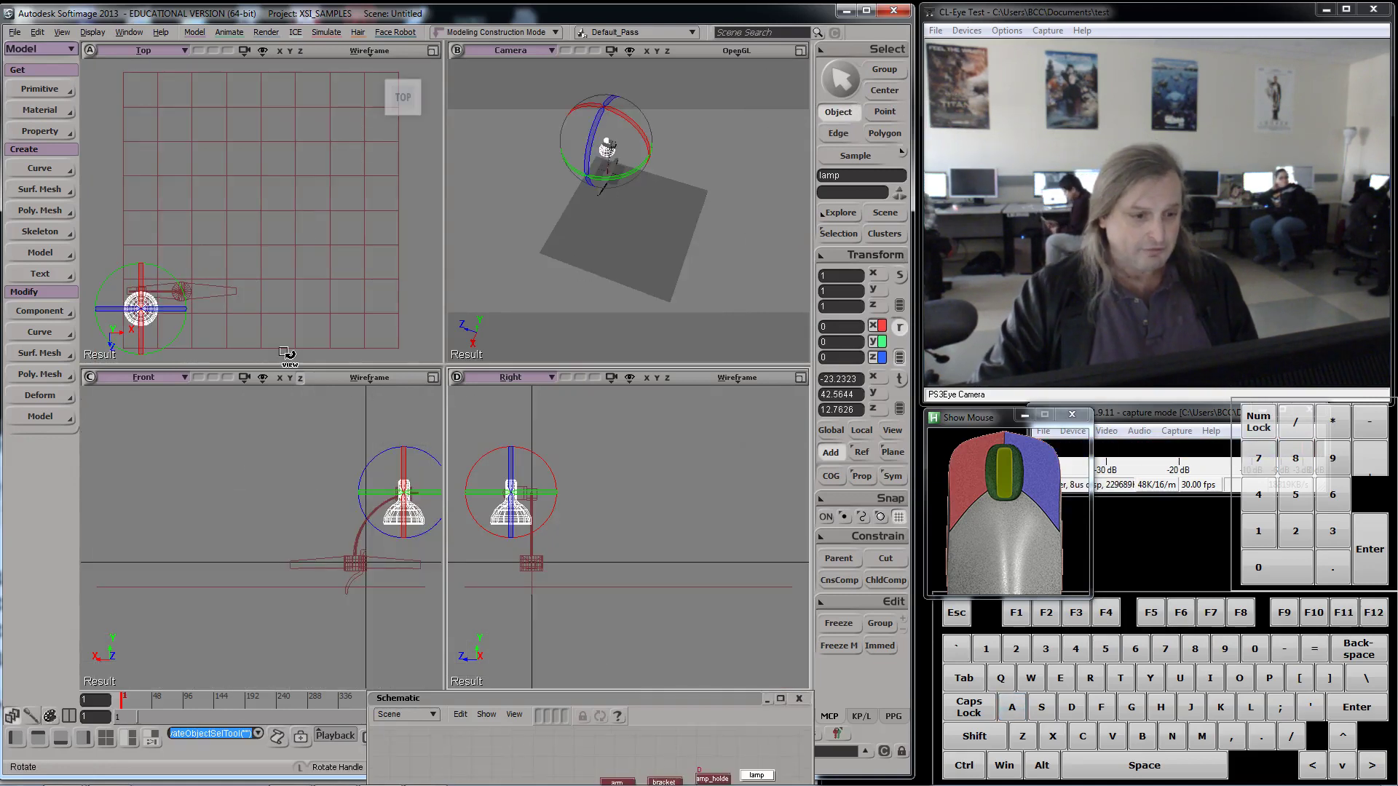
{"action": "left_click_drag", "start_coordinate": [474, 698], "coordinate": [223, 285]}
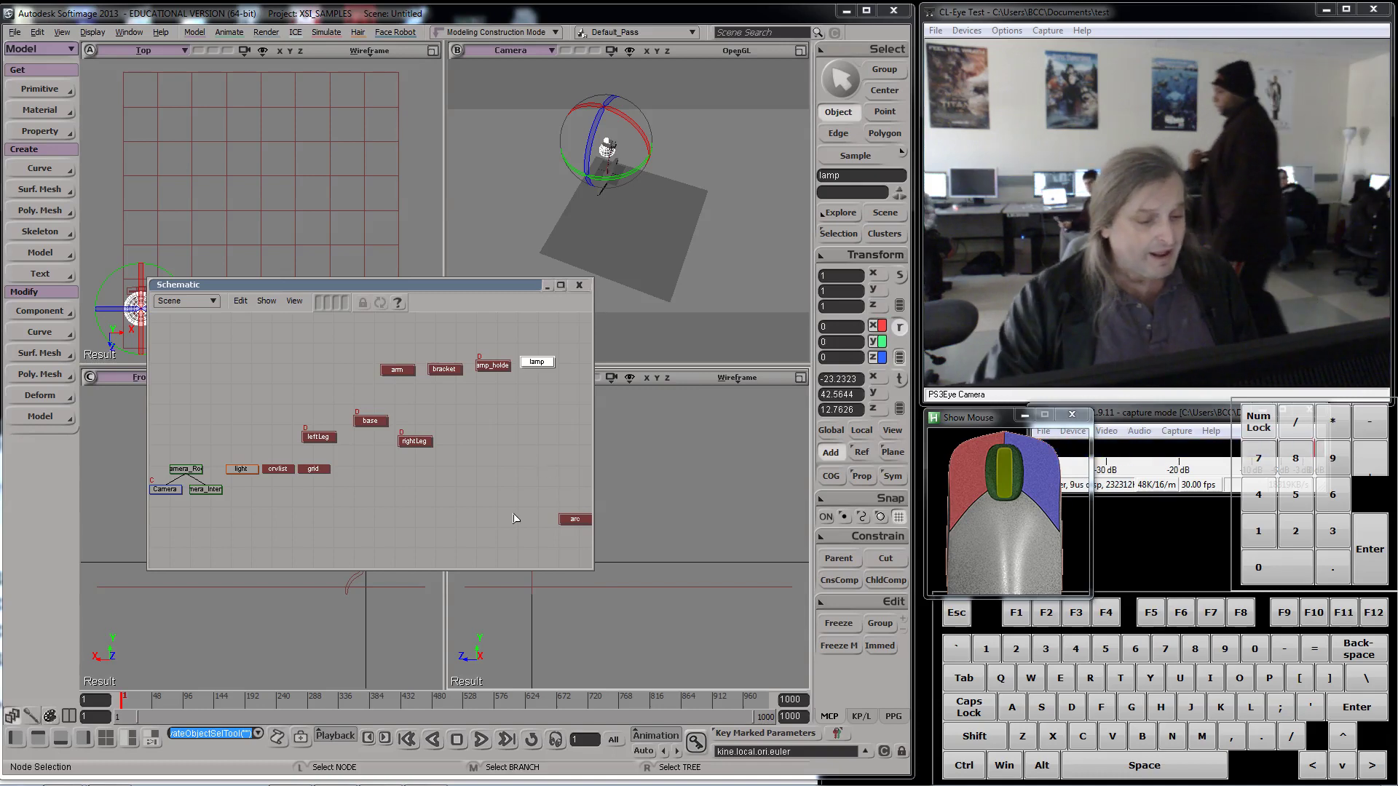
- Switch to Chrome and place its window so the full "4 steps to Forward Kinematics" list can be read
{"action": "mouse_move", "coordinate": [109, 783]}
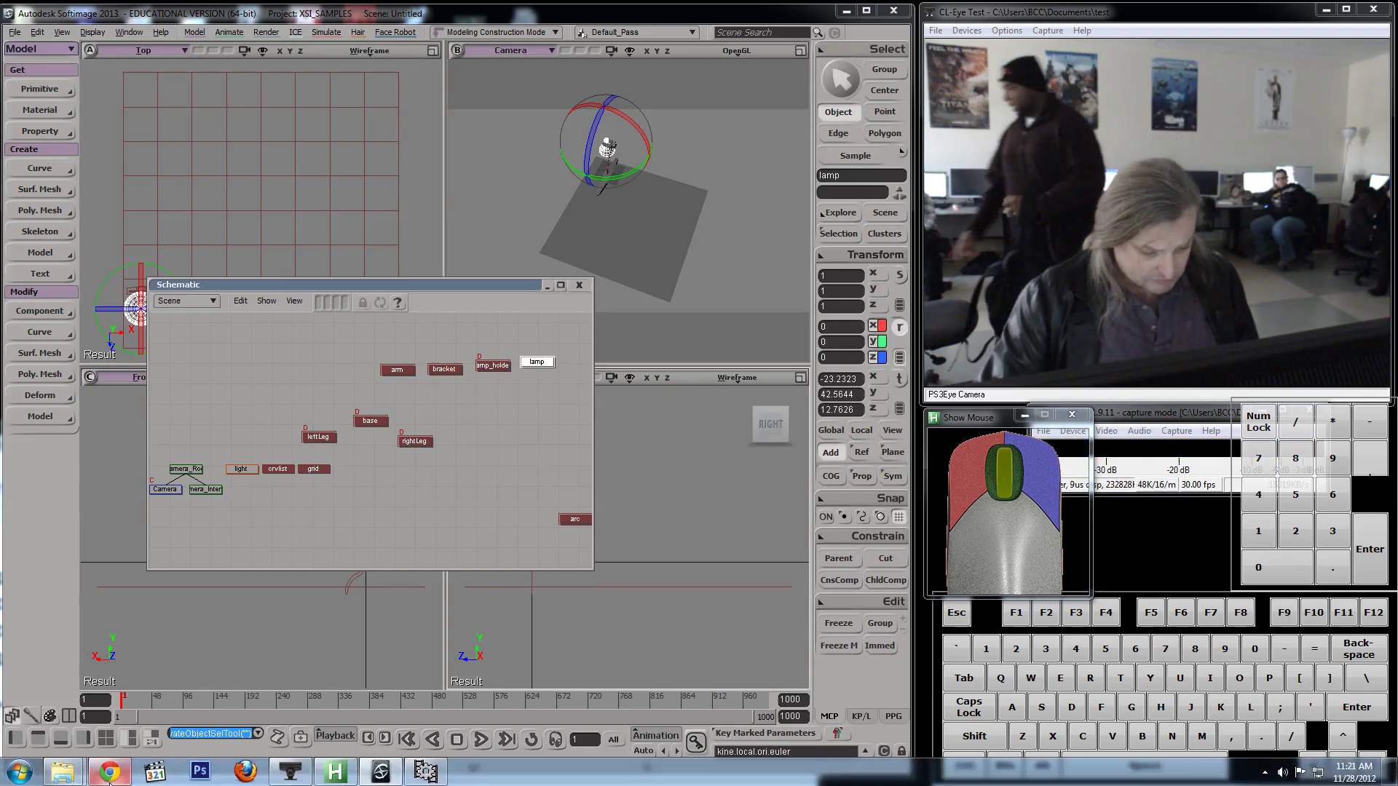
{"action": "left_click", "coordinate": [116, 691]}
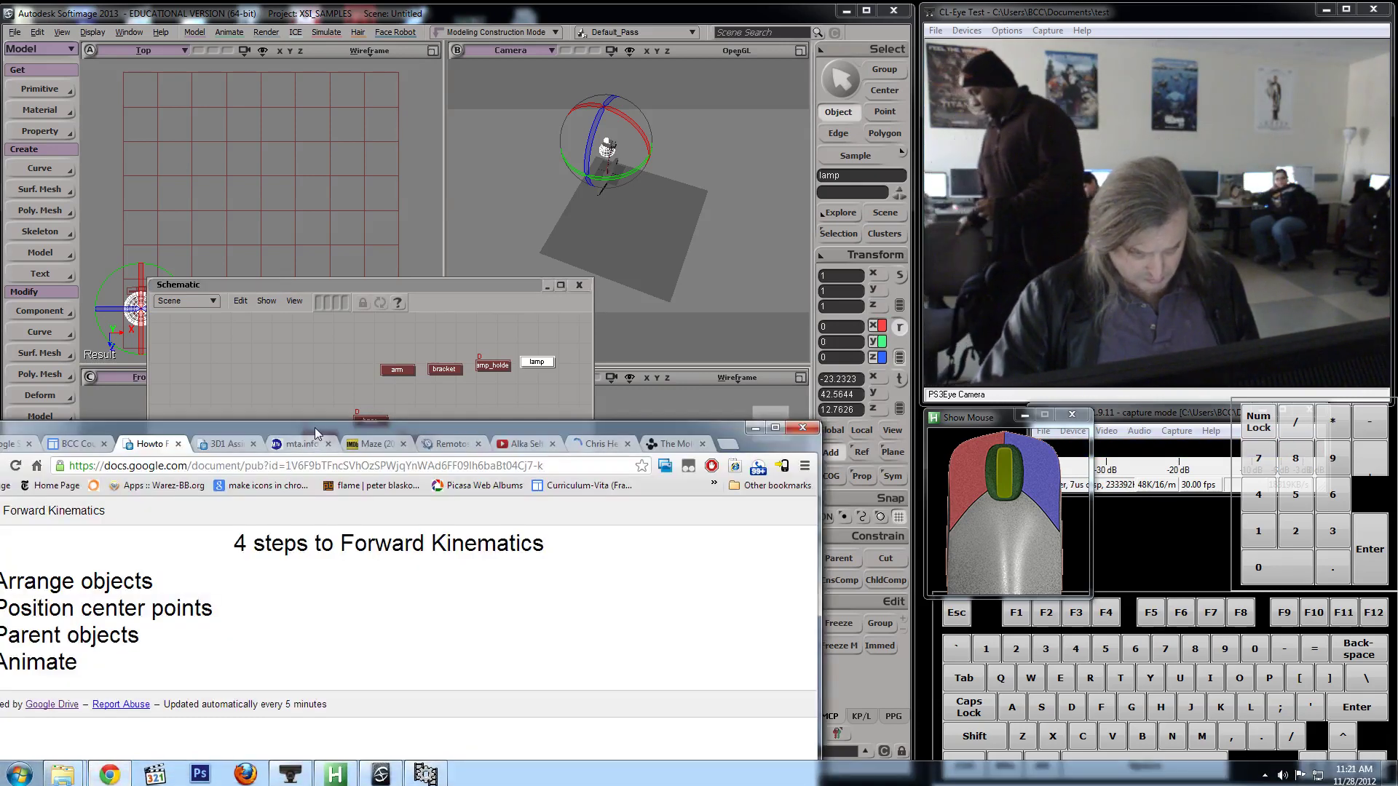
{"action": "left_click_drag", "start_coordinate": [317, 433], "coordinate": [433, 366]}
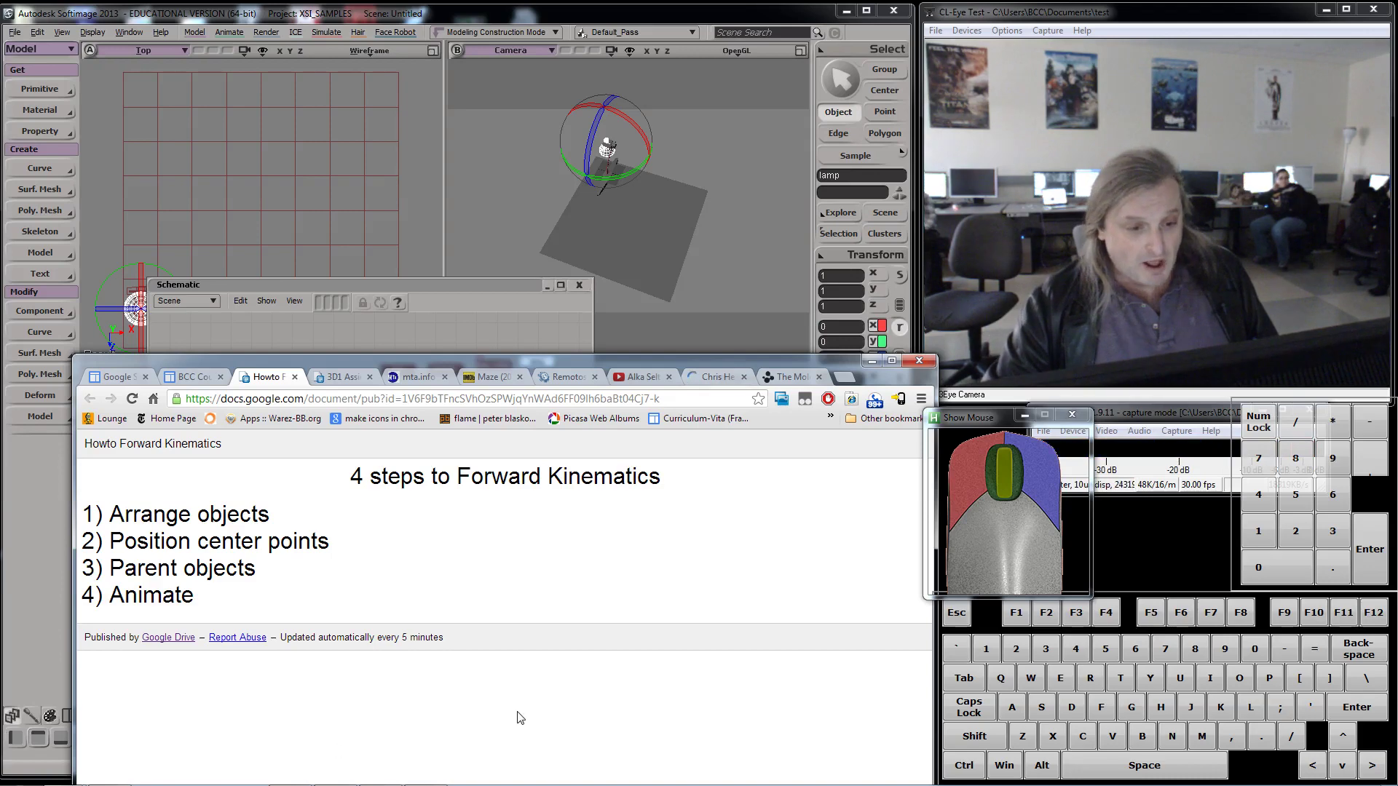
- Move the browser window off the Schematic and make rightLeg a child of base
{"action": "left_click_drag", "start_coordinate": [371, 367], "coordinate": [848, 615]}
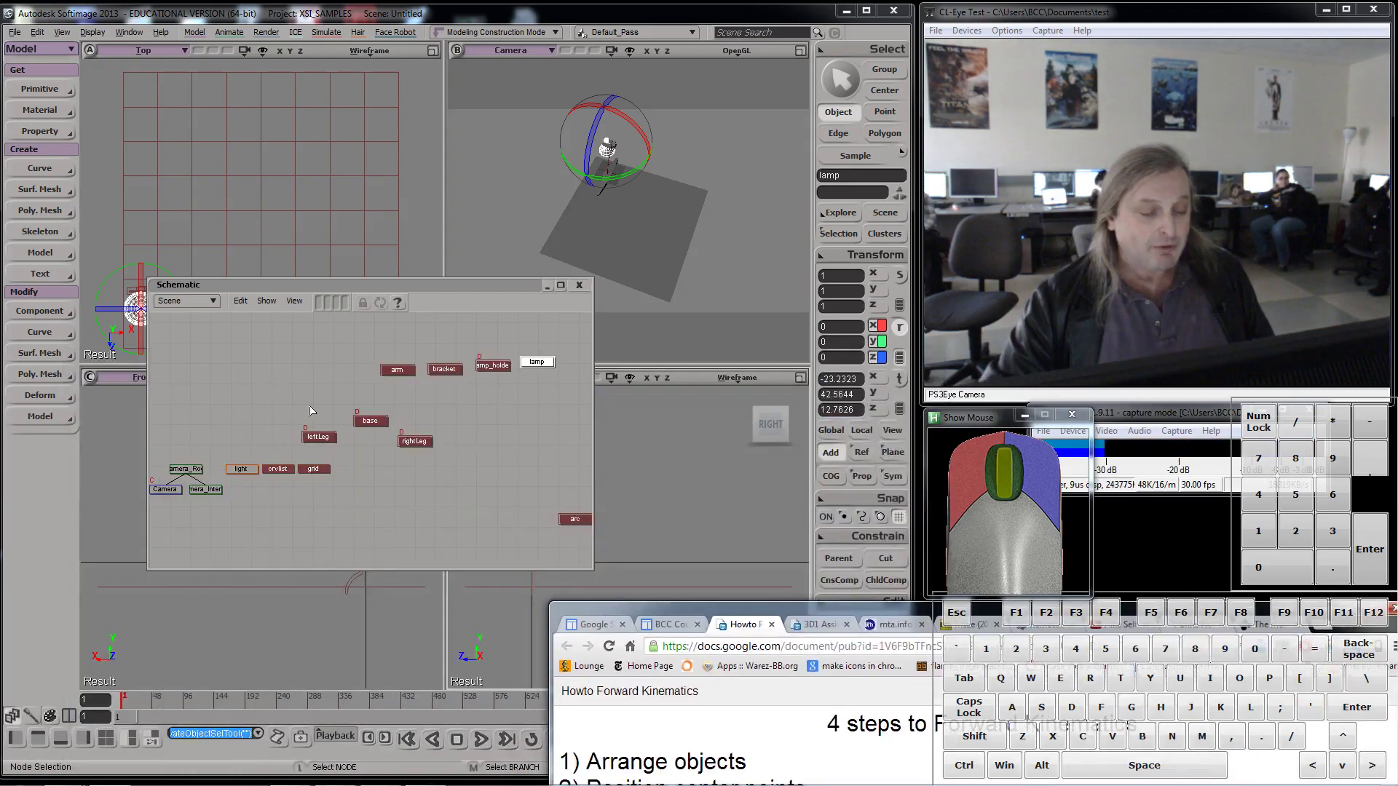
{"action": "middle_click", "coordinate": [380, 424]}
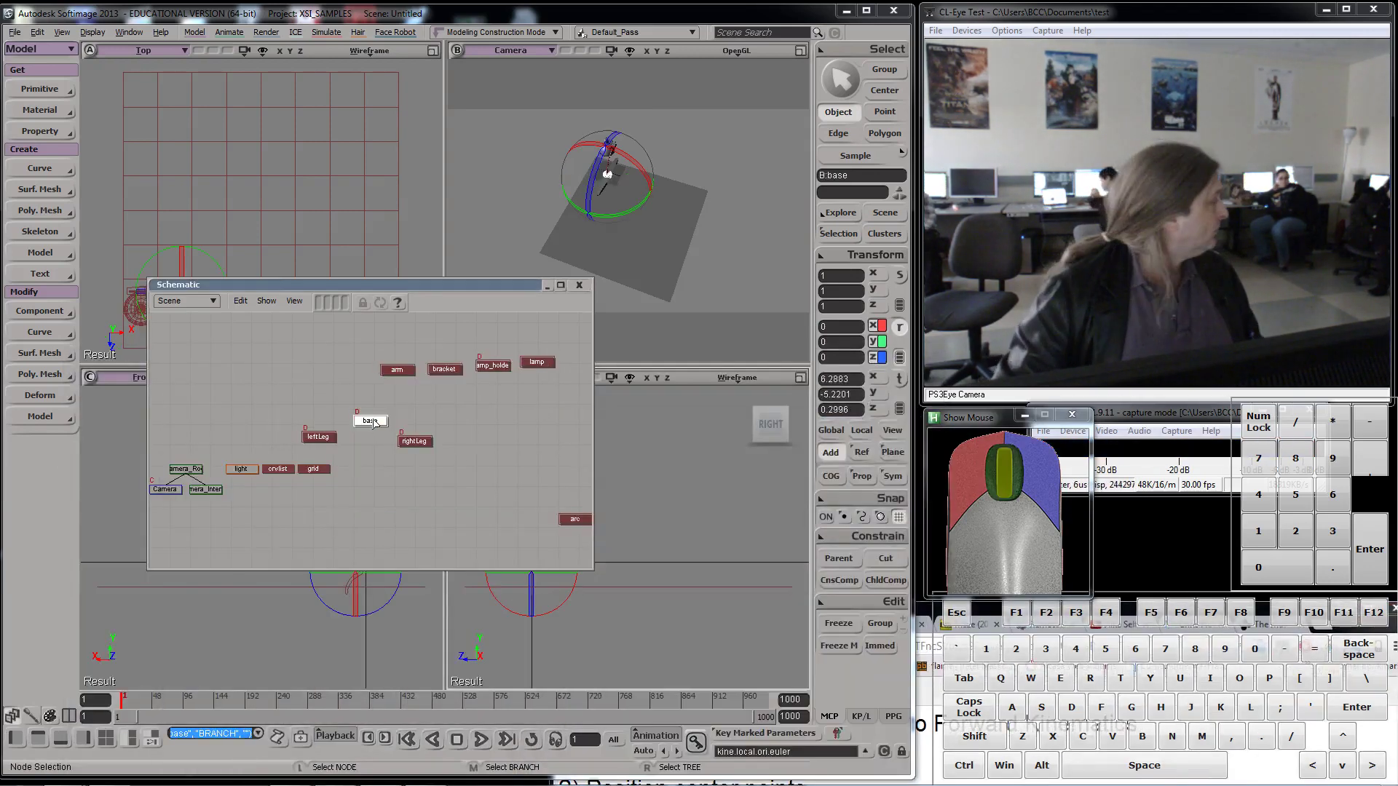
{"action": "left_click_drag", "start_coordinate": [305, 437], "coordinate": [404, 473]}
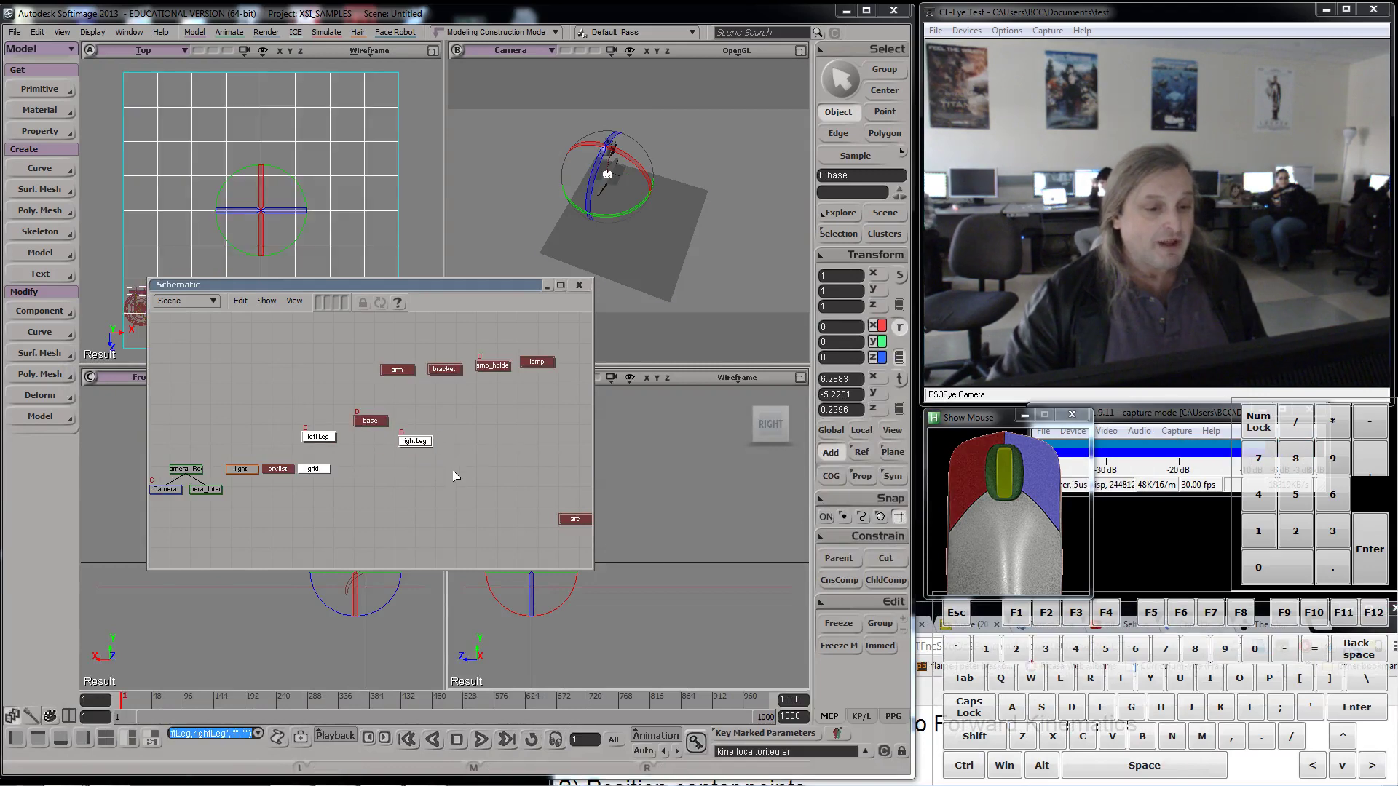
{"action": "left_click", "coordinate": [414, 441]}
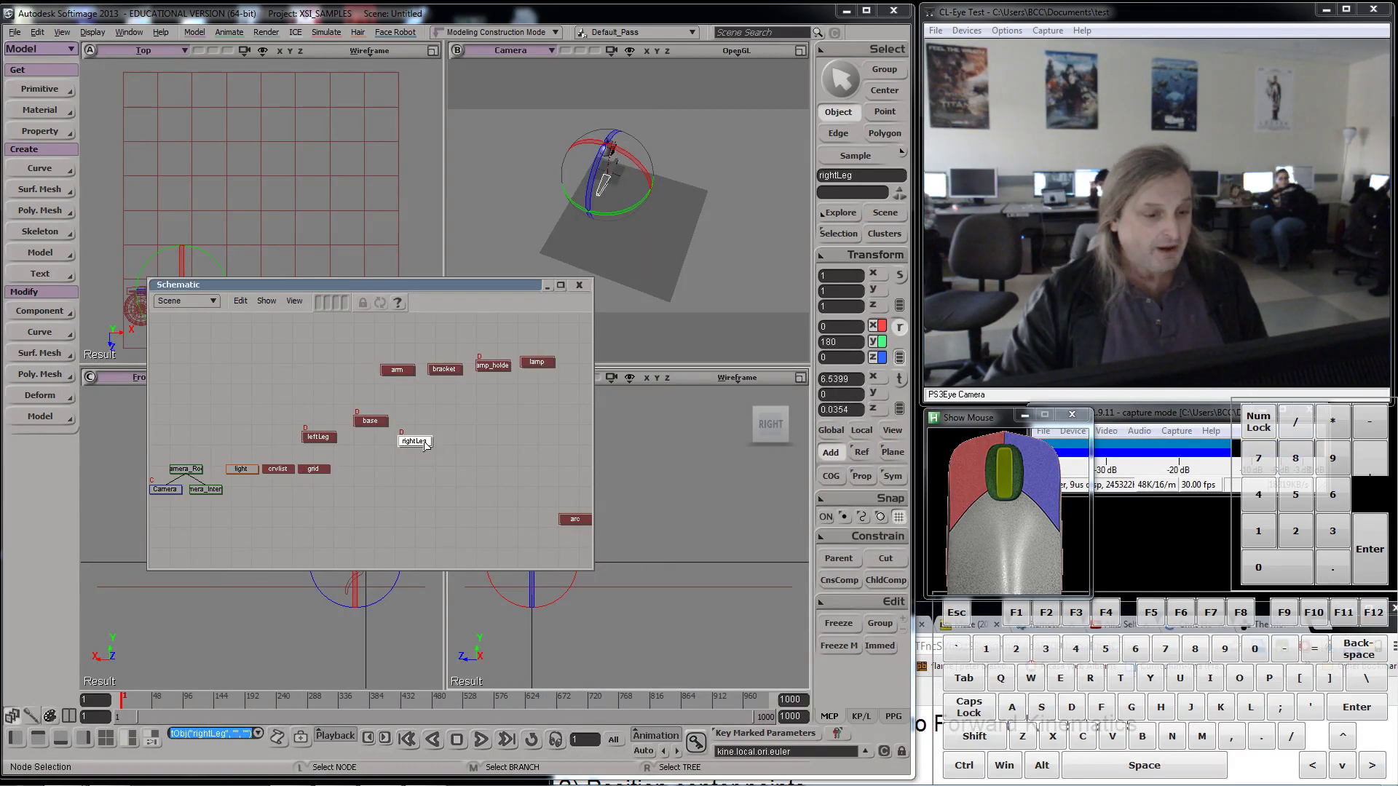
{"action": "left_click", "coordinate": [837, 557]}
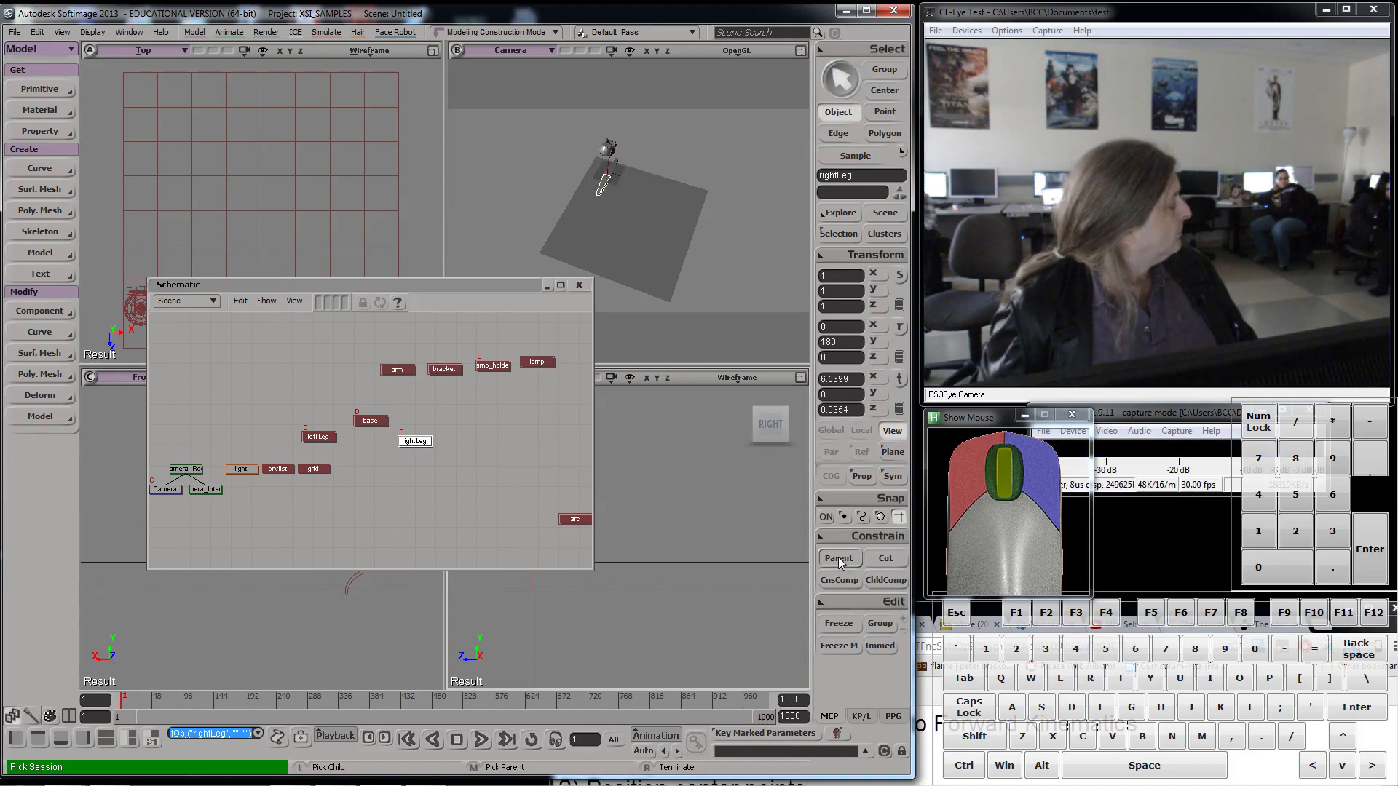
{"action": "middle_click", "coordinate": [371, 422]}
{"action": "left_click", "coordinate": [410, 442]}
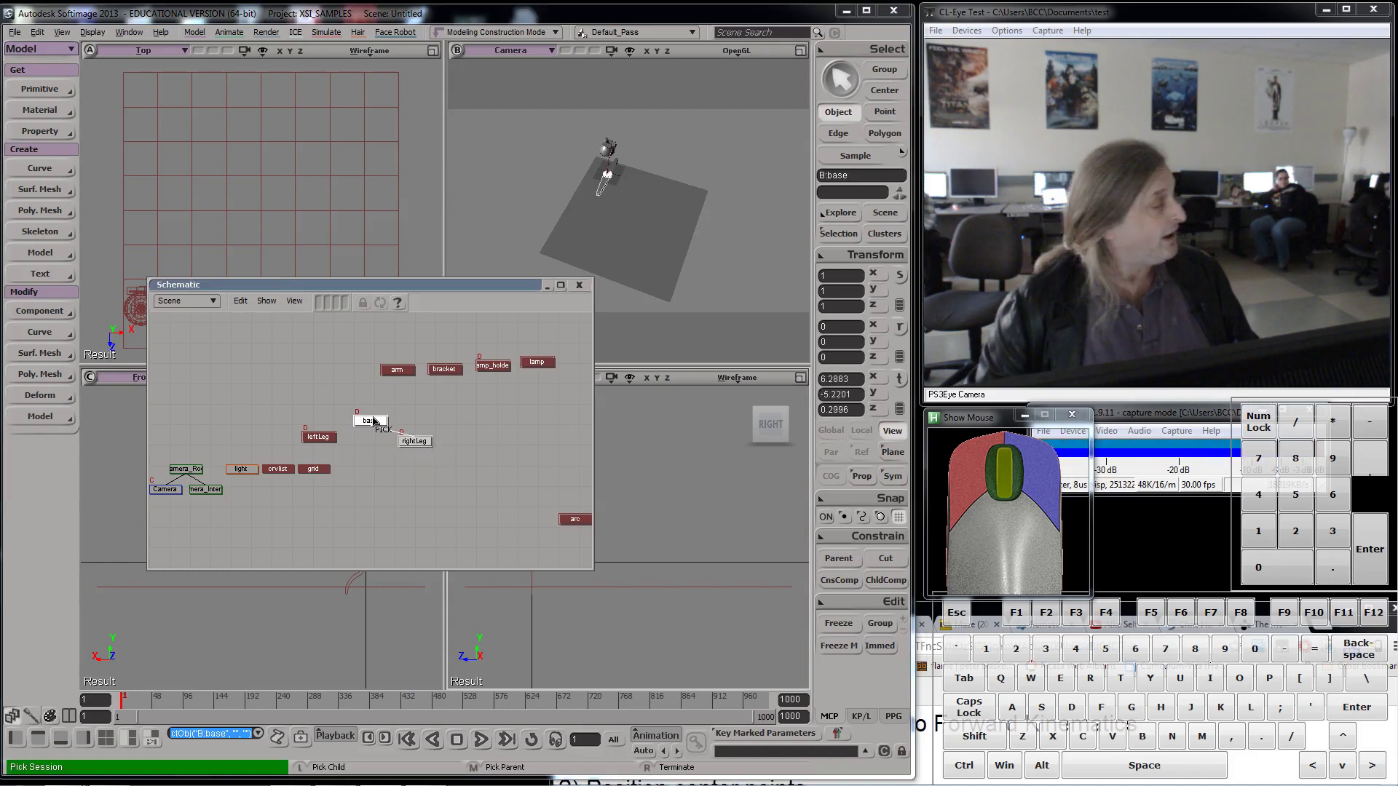
{"action": "key", "text": "r"}
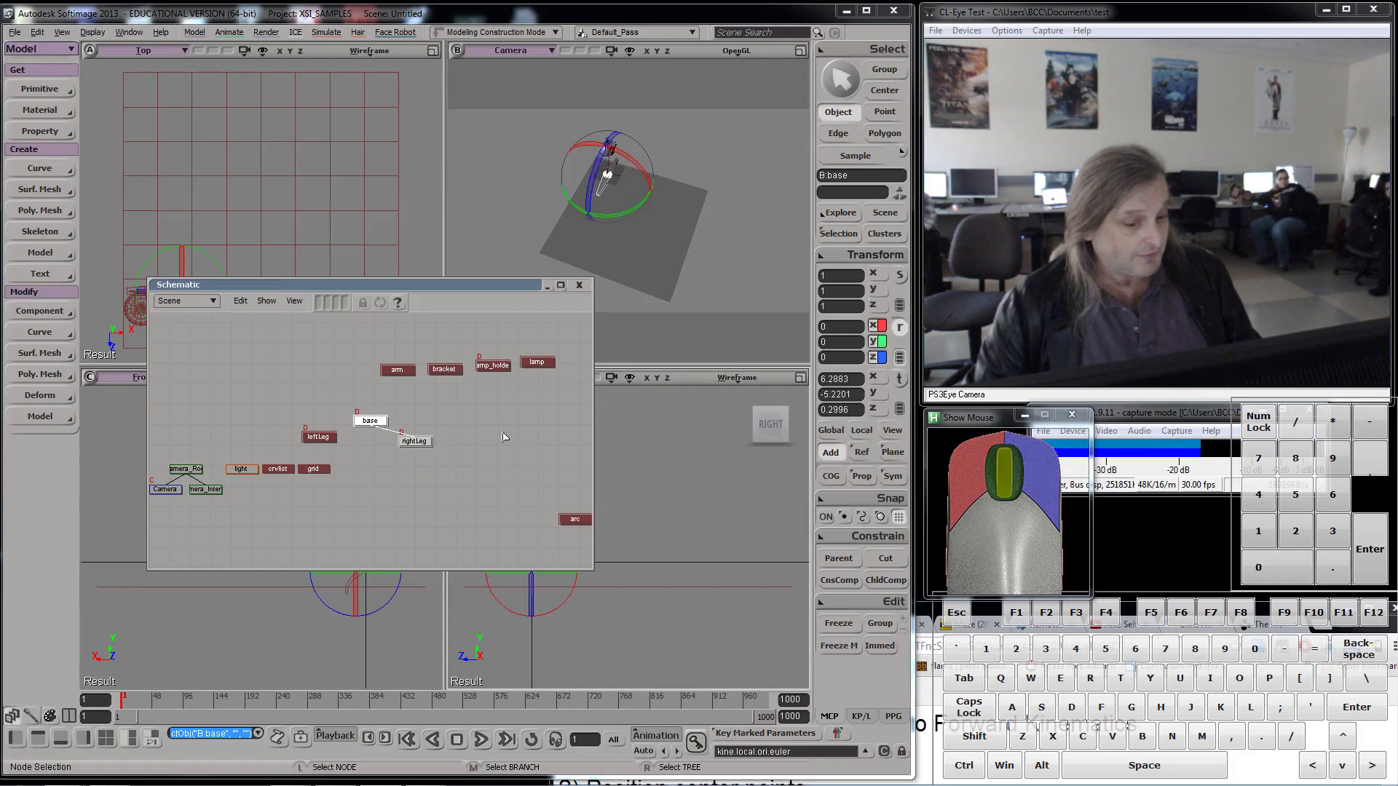
- Make leftLeg a child of base in the Schematic and end the parenting session
{"action": "left_click", "coordinate": [324, 441]}
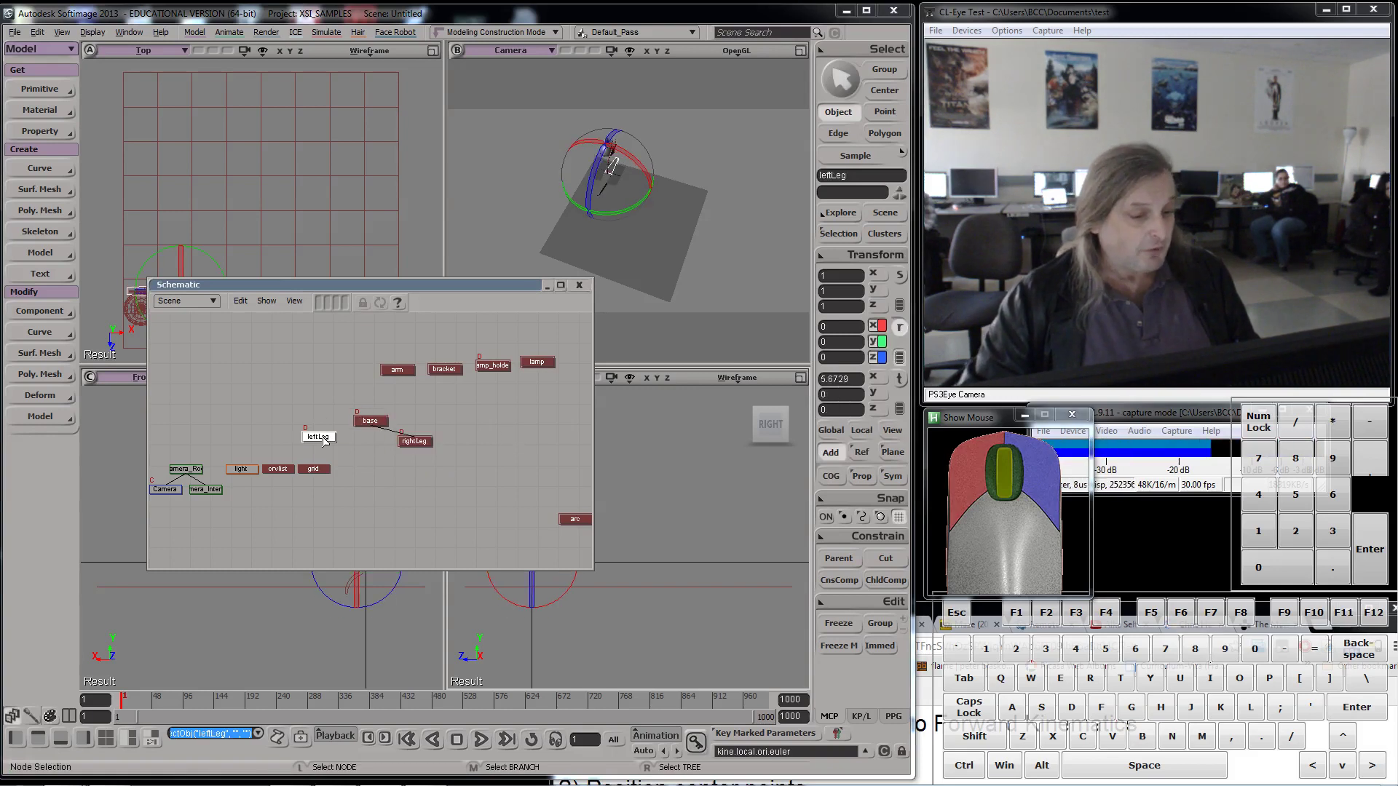
{"action": "left_click", "coordinate": [839, 562]}
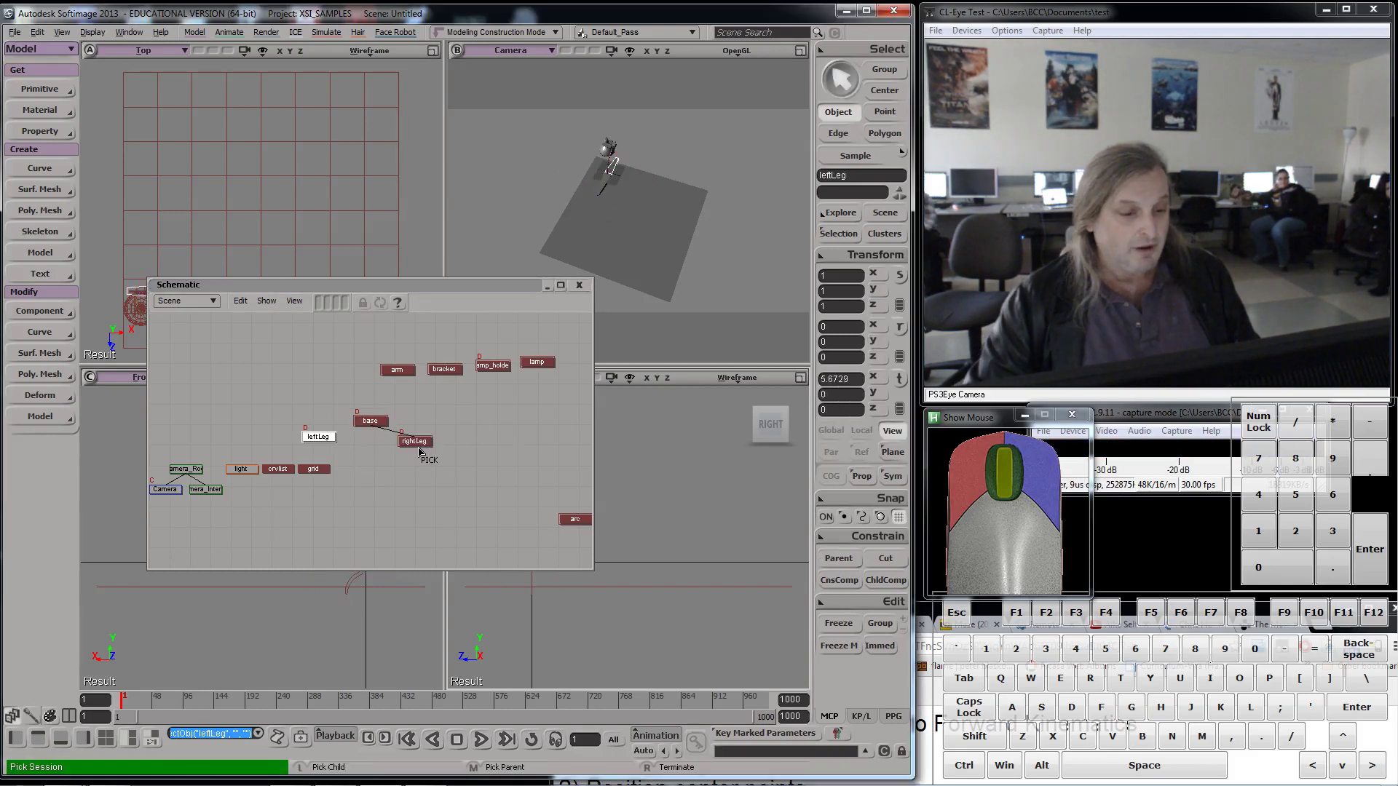
{"action": "left_click", "coordinate": [370, 422]}
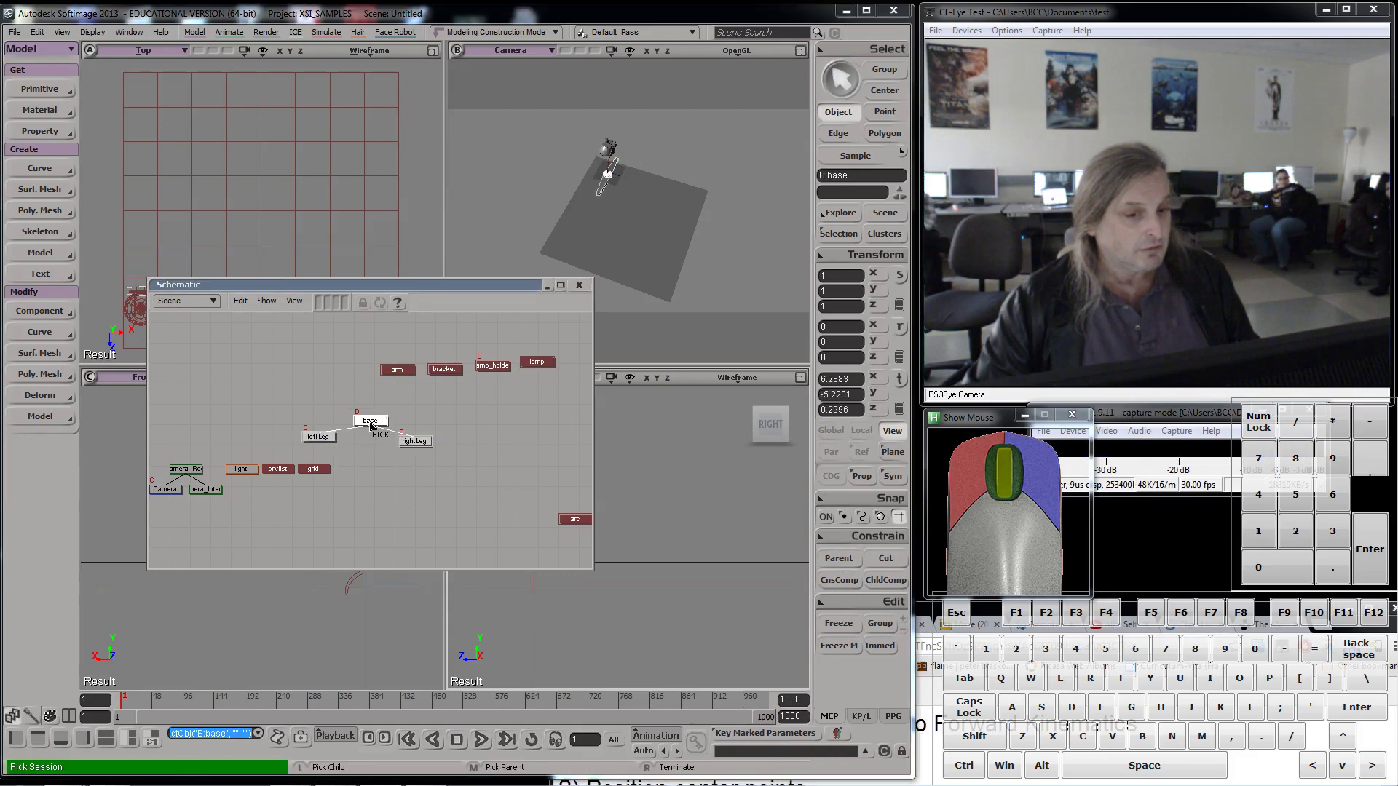
{"action": "left_click", "coordinate": [403, 439]}
{"action": "right_click", "coordinate": [432, 303]}
- Move the Schematic window clear of the lamp in the Top view and rotate base about Y to about -0.73 degrees
{"action": "left_click_drag", "start_coordinate": [434, 287], "coordinate": [498, 305]}
{"action": "key", "text": "r"}
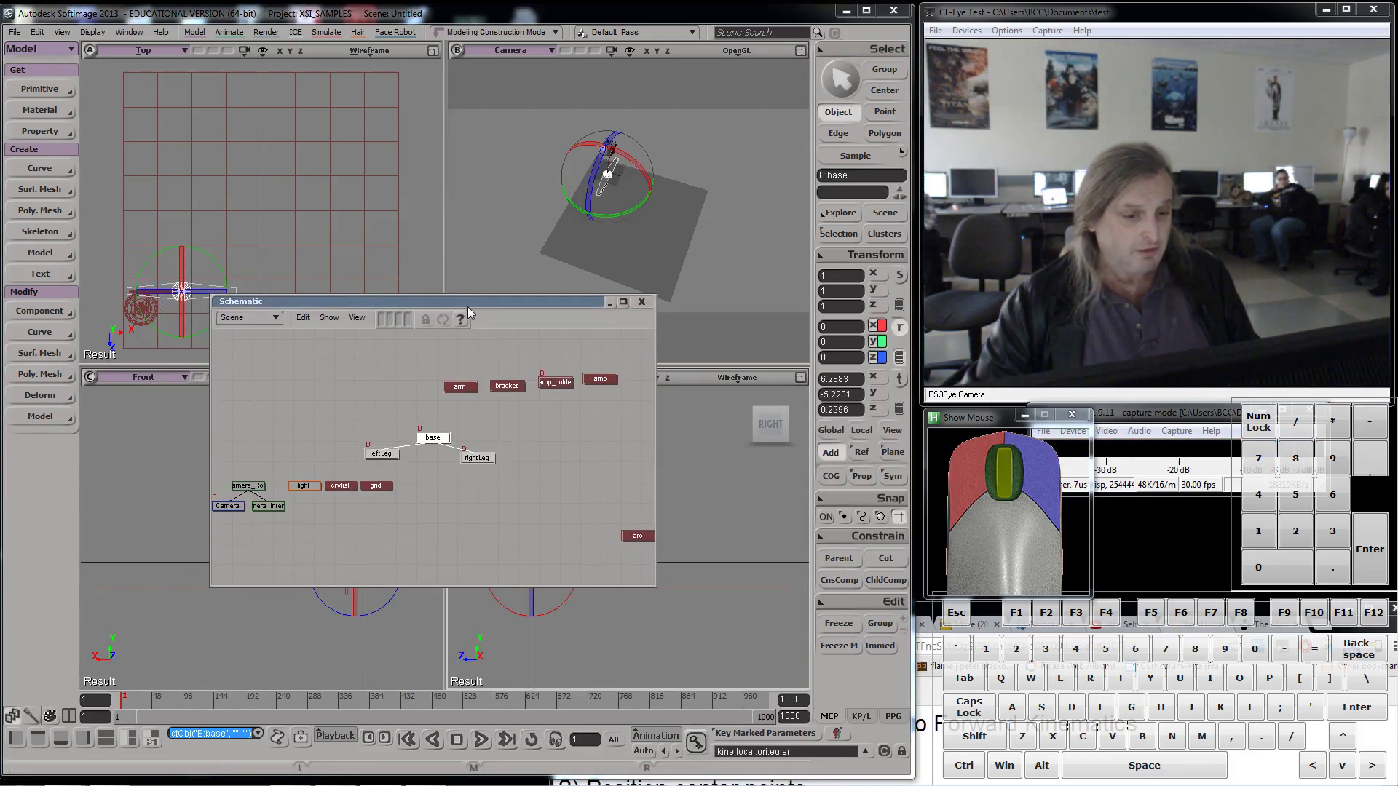
{"action": "left_click_drag", "start_coordinate": [604, 218], "coordinate": [580, 342]}
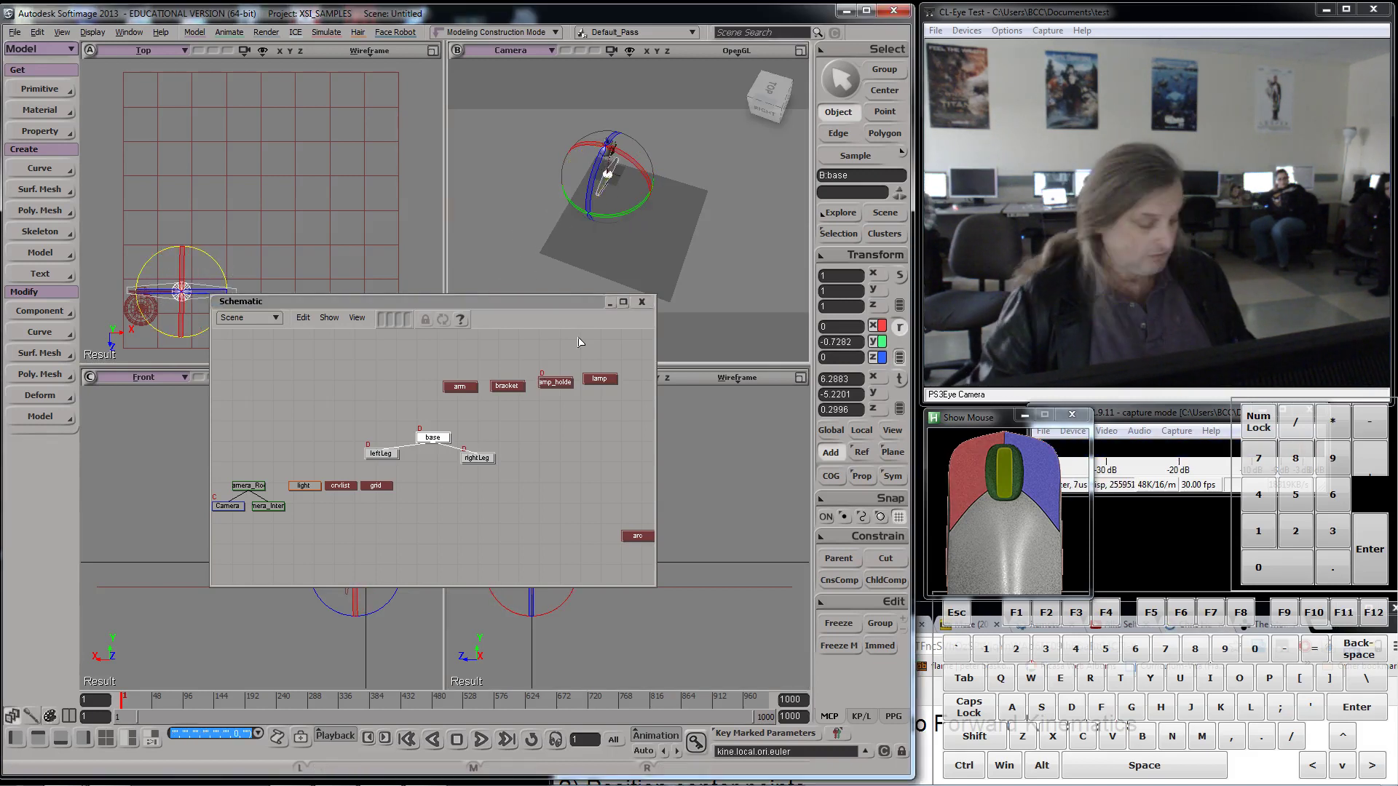
- Try rotating leftLeg about Y to about 10.75 degrees and undo the rotation
{"action": "left_click", "coordinate": [381, 453]}
{"action": "left_click_drag", "start_coordinate": [617, 213], "coordinate": [632, 211]}
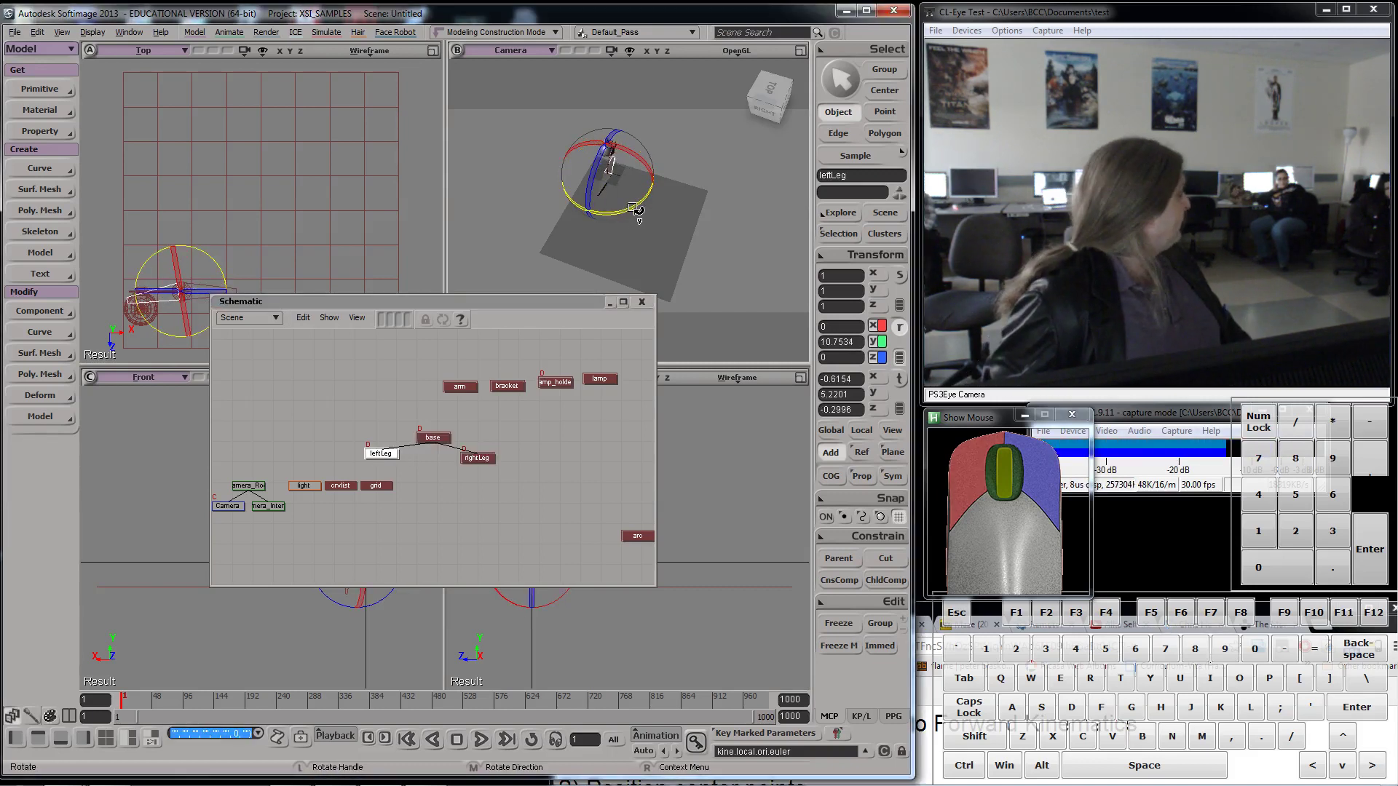
{"action": "key", "text": "ctrl+z"}
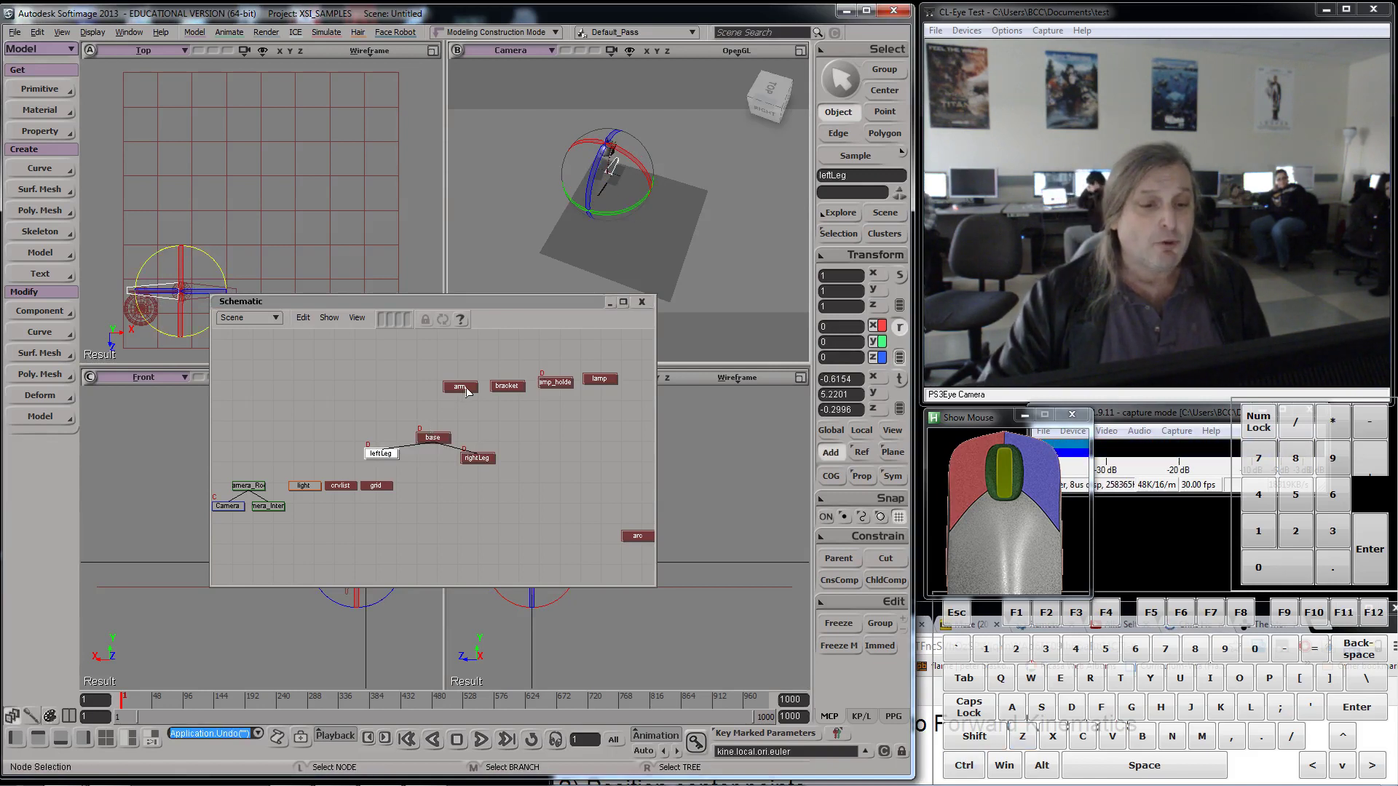
- Go through the lamp, lamp_holder, bracket and arm nodes by selecting each in turn, and make arm a child of base
{"action": "left_click", "coordinate": [604, 380]}
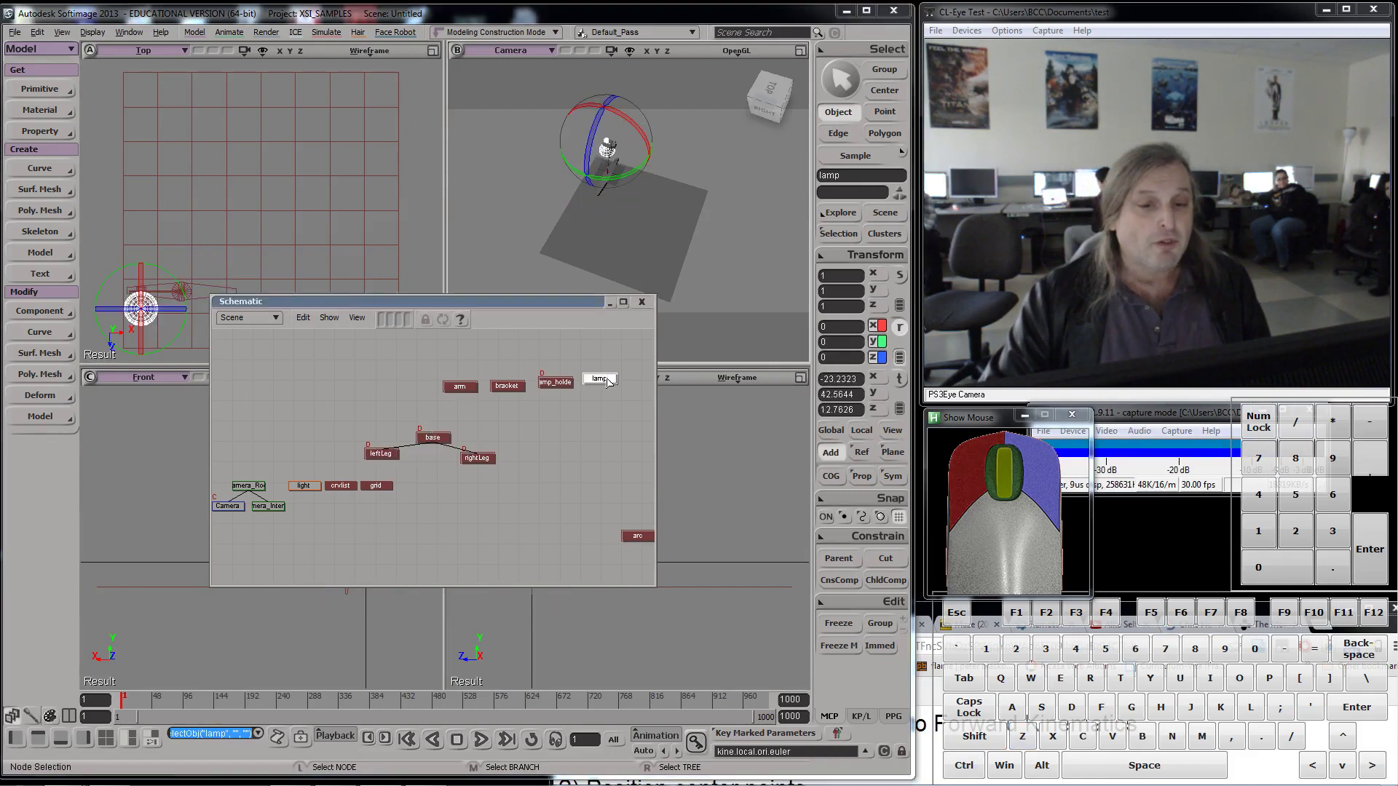
{"action": "left_click", "coordinate": [557, 383]}
{"action": "left_click", "coordinate": [507, 386]}
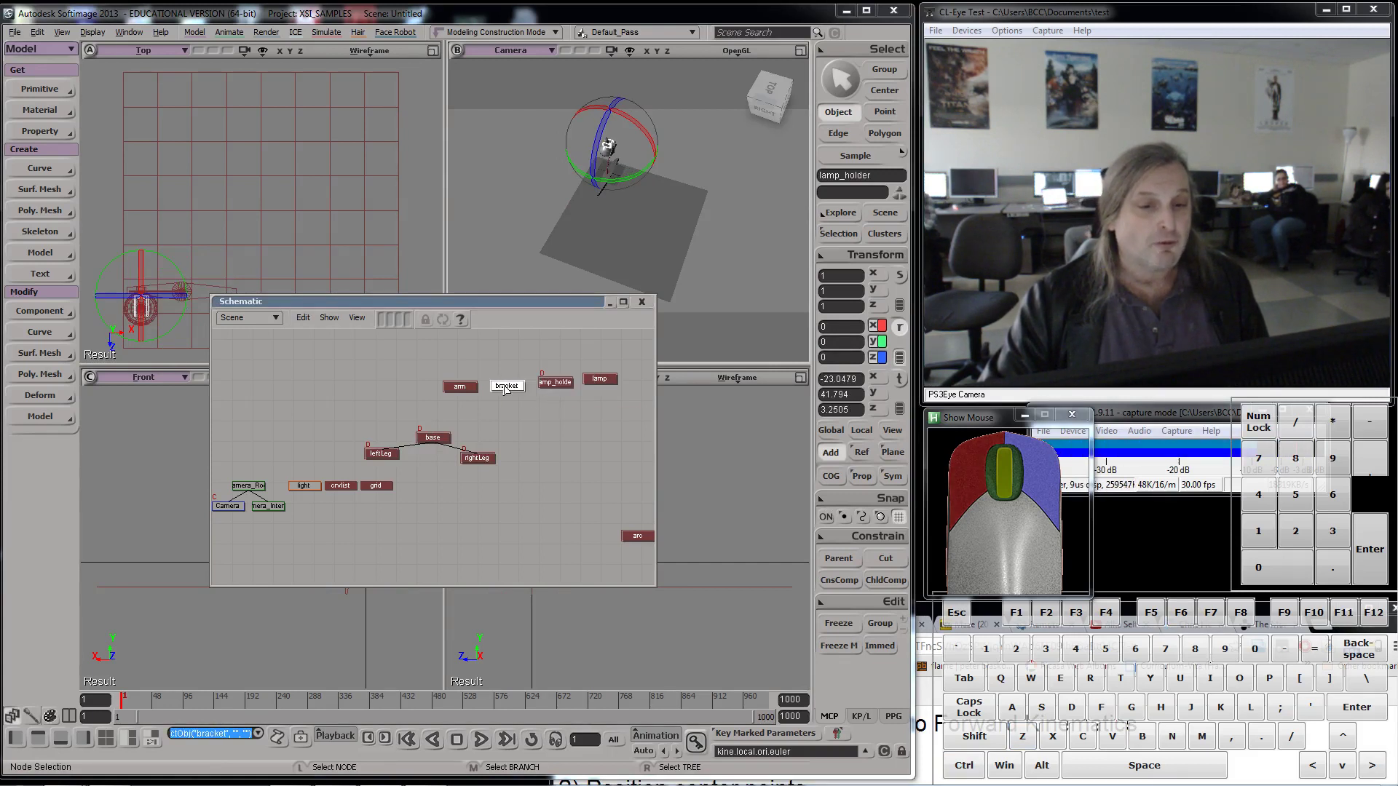
{"action": "left_click", "coordinate": [461, 391]}
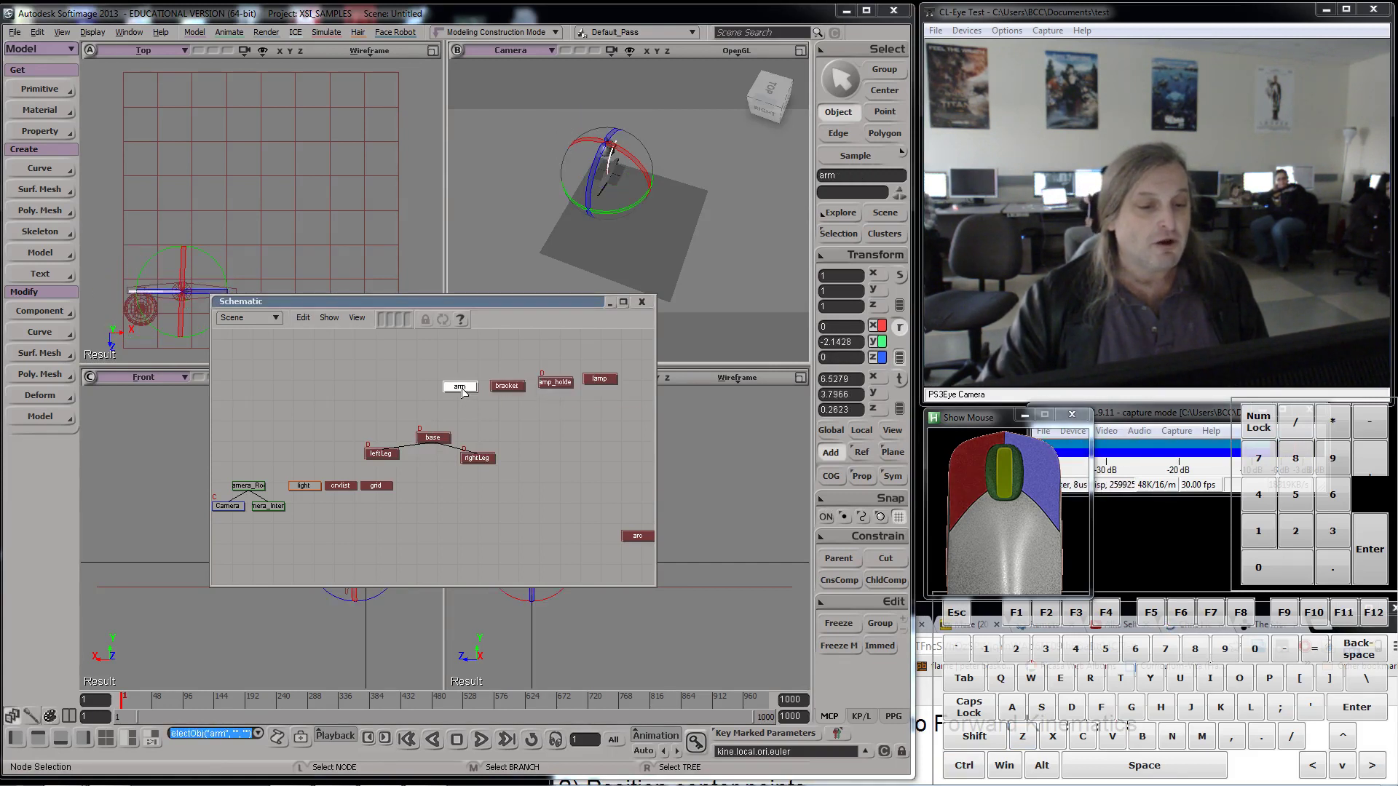
{"action": "left_click", "coordinate": [433, 440]}
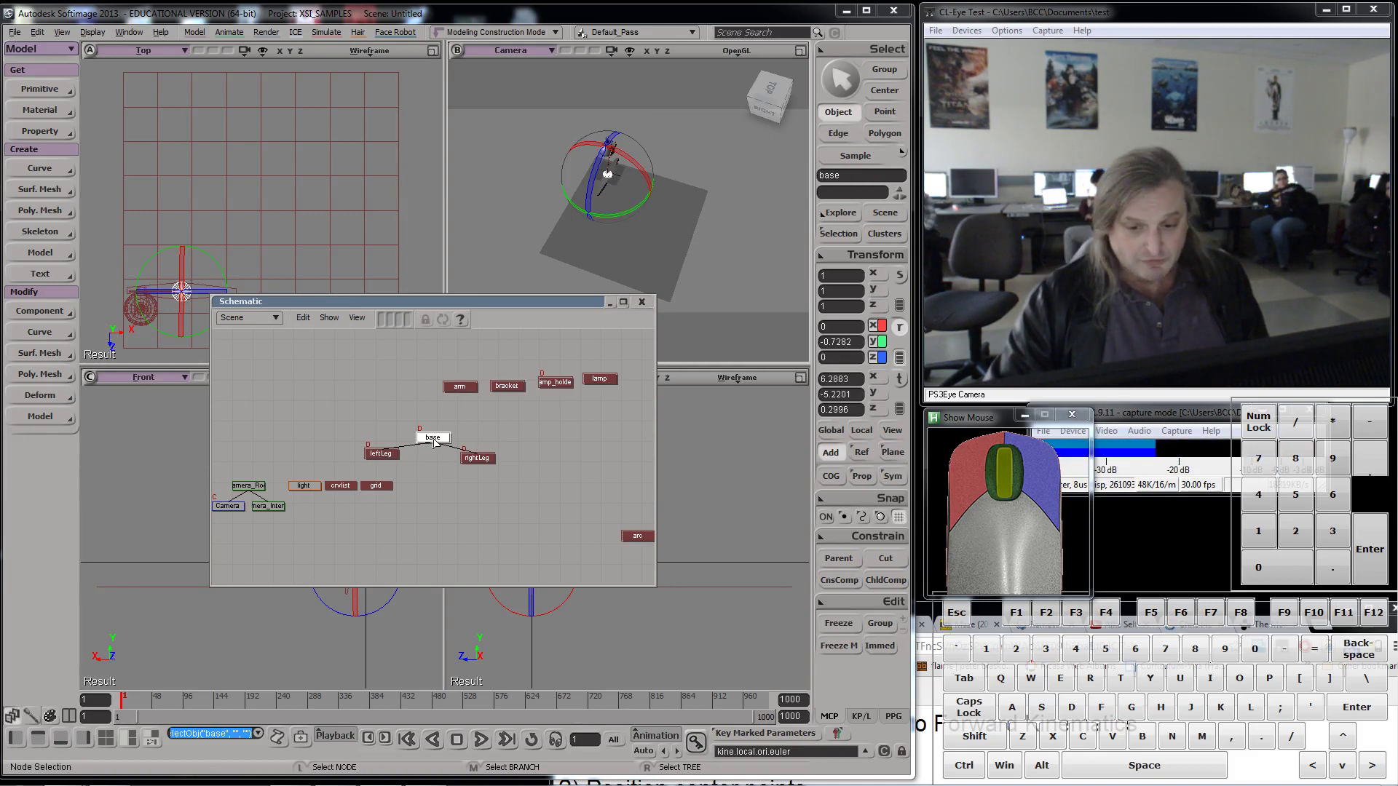
{"action": "left_click", "coordinate": [838, 559]}
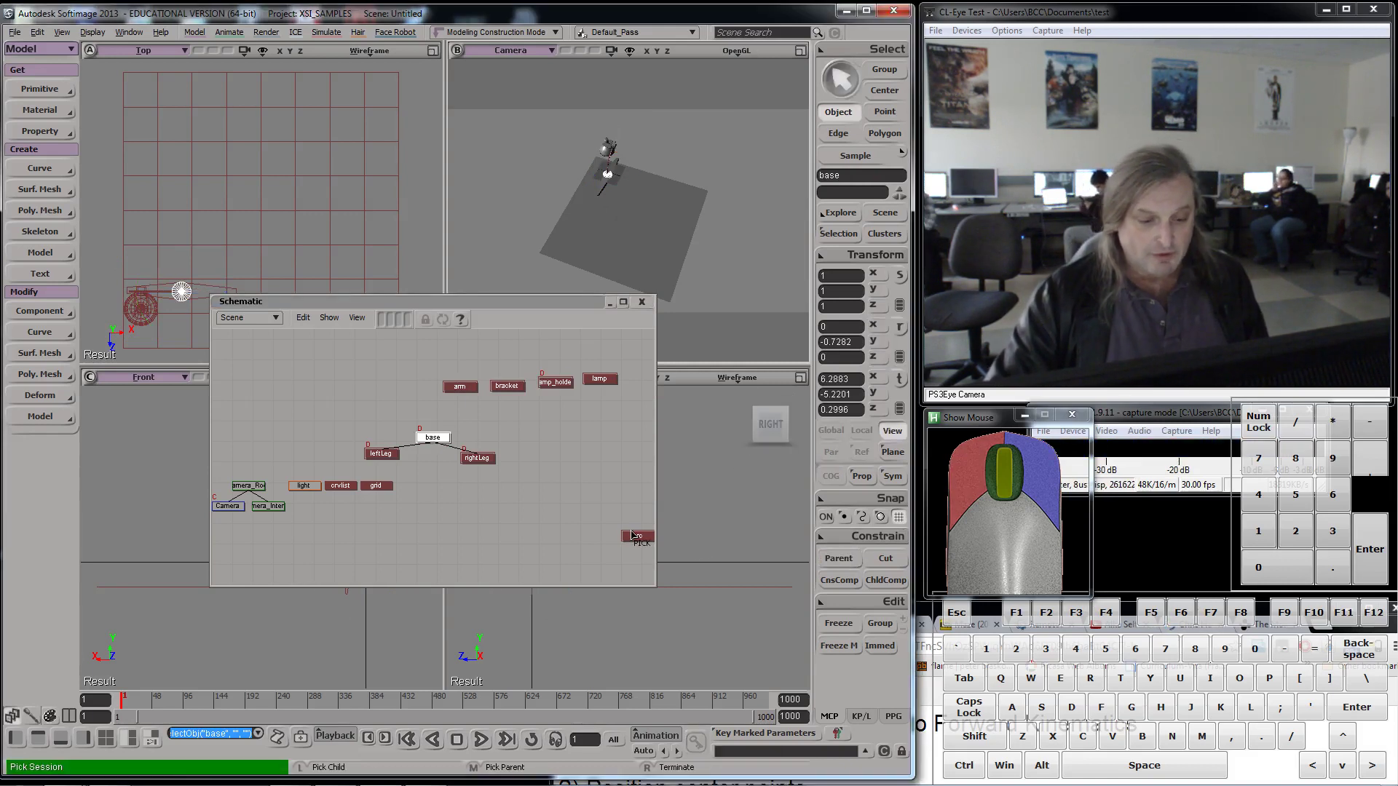
{"action": "left_click", "coordinate": [468, 394]}
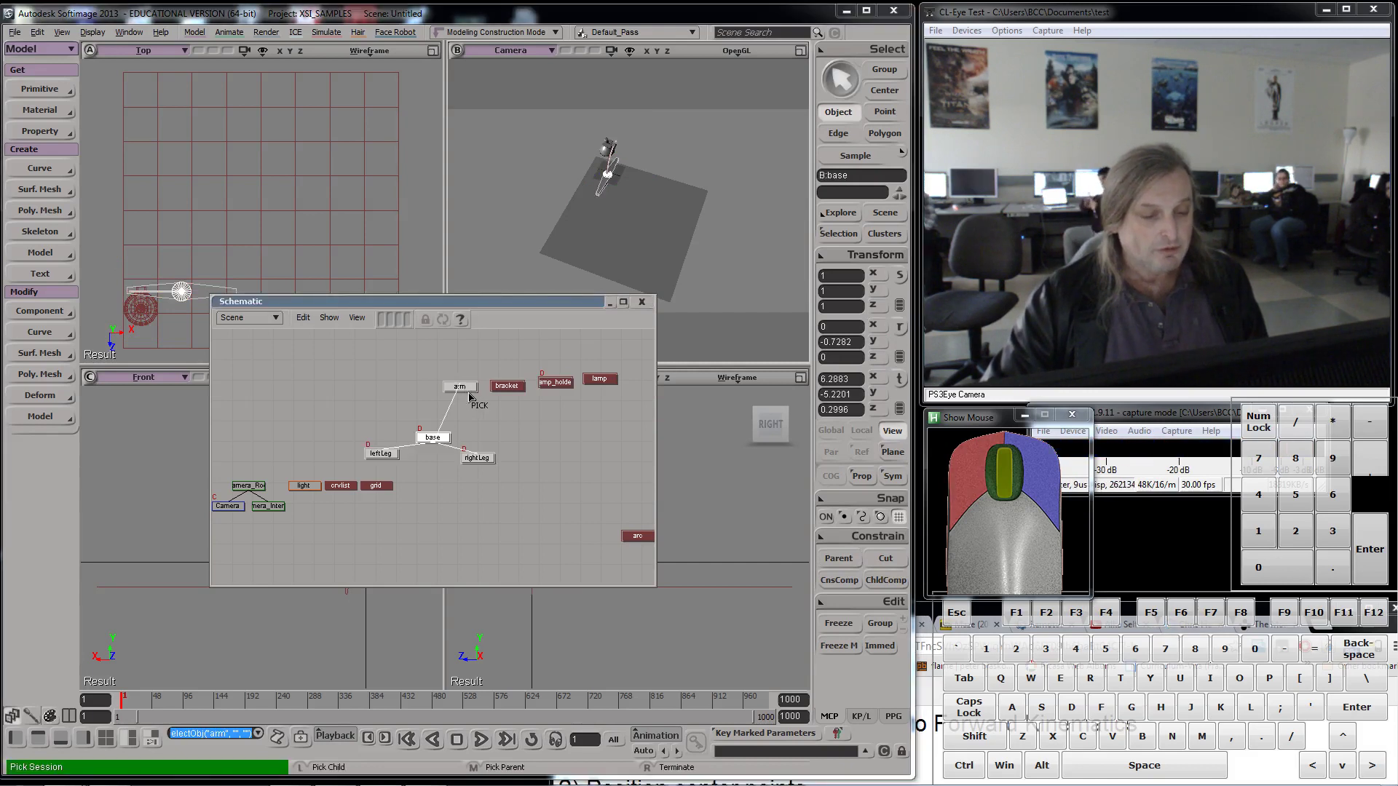
{"action": "right_click", "coordinate": [466, 394]}
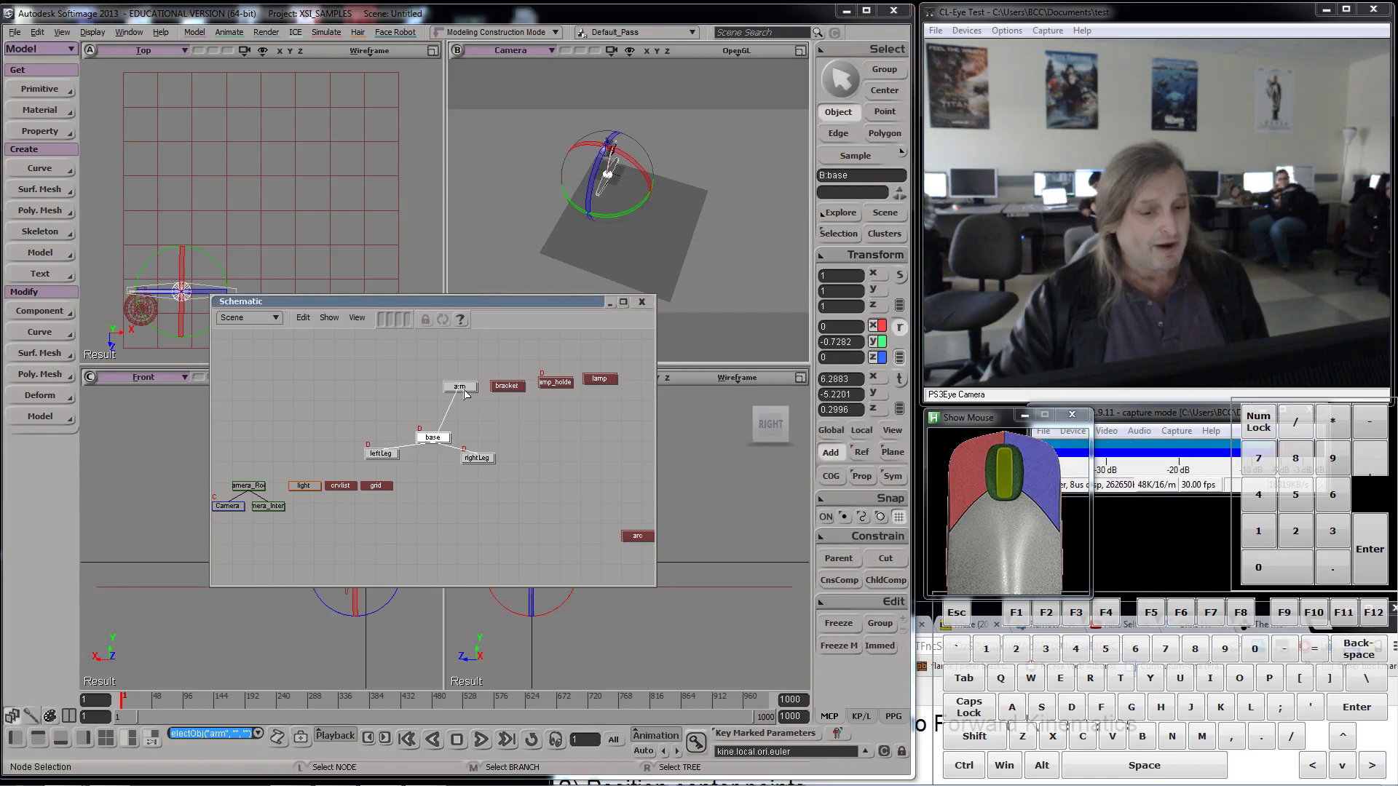
- Make bracket a child of arm in the Schematic
{"action": "left_click", "coordinate": [466, 394]}
{"action": "left_click", "coordinate": [841, 559]}
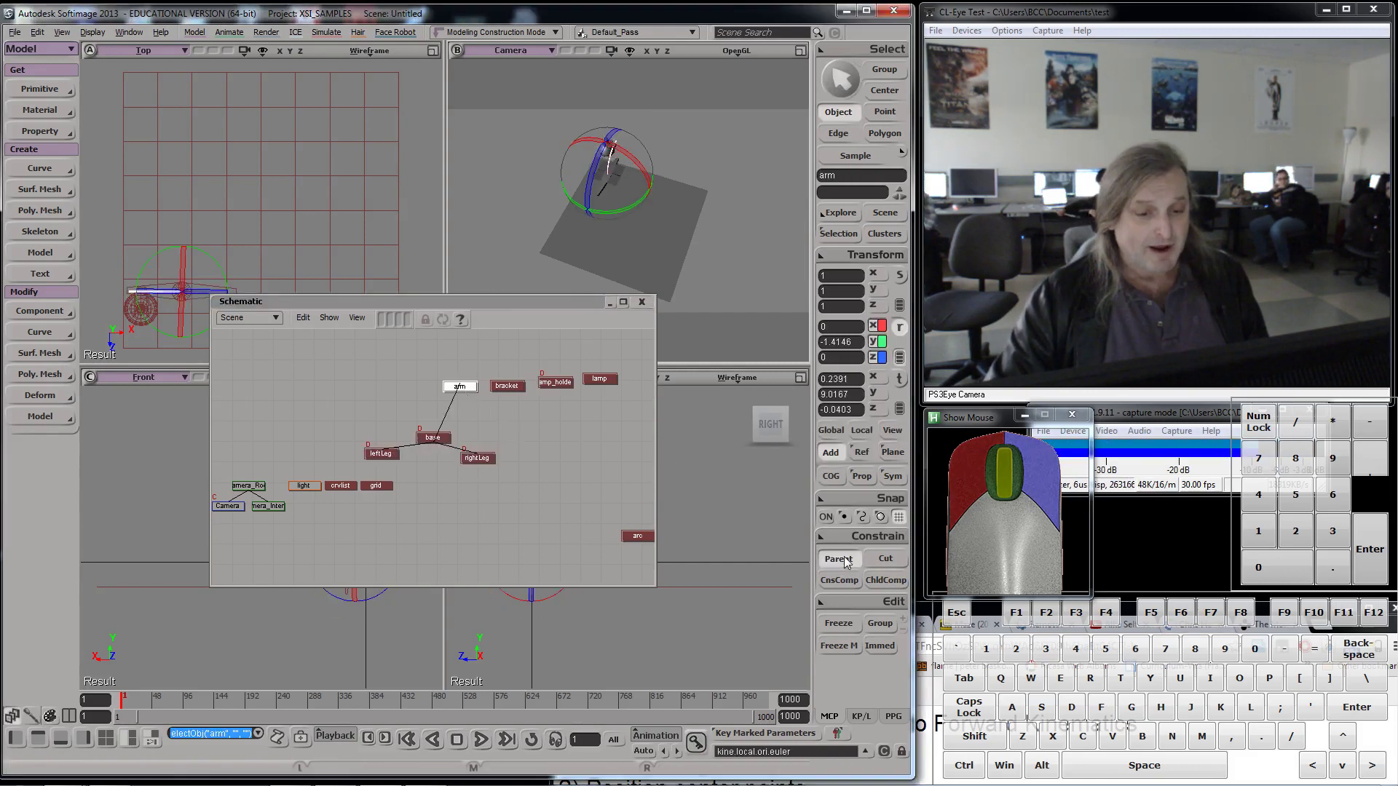
{"action": "left_click", "coordinate": [507, 388]}
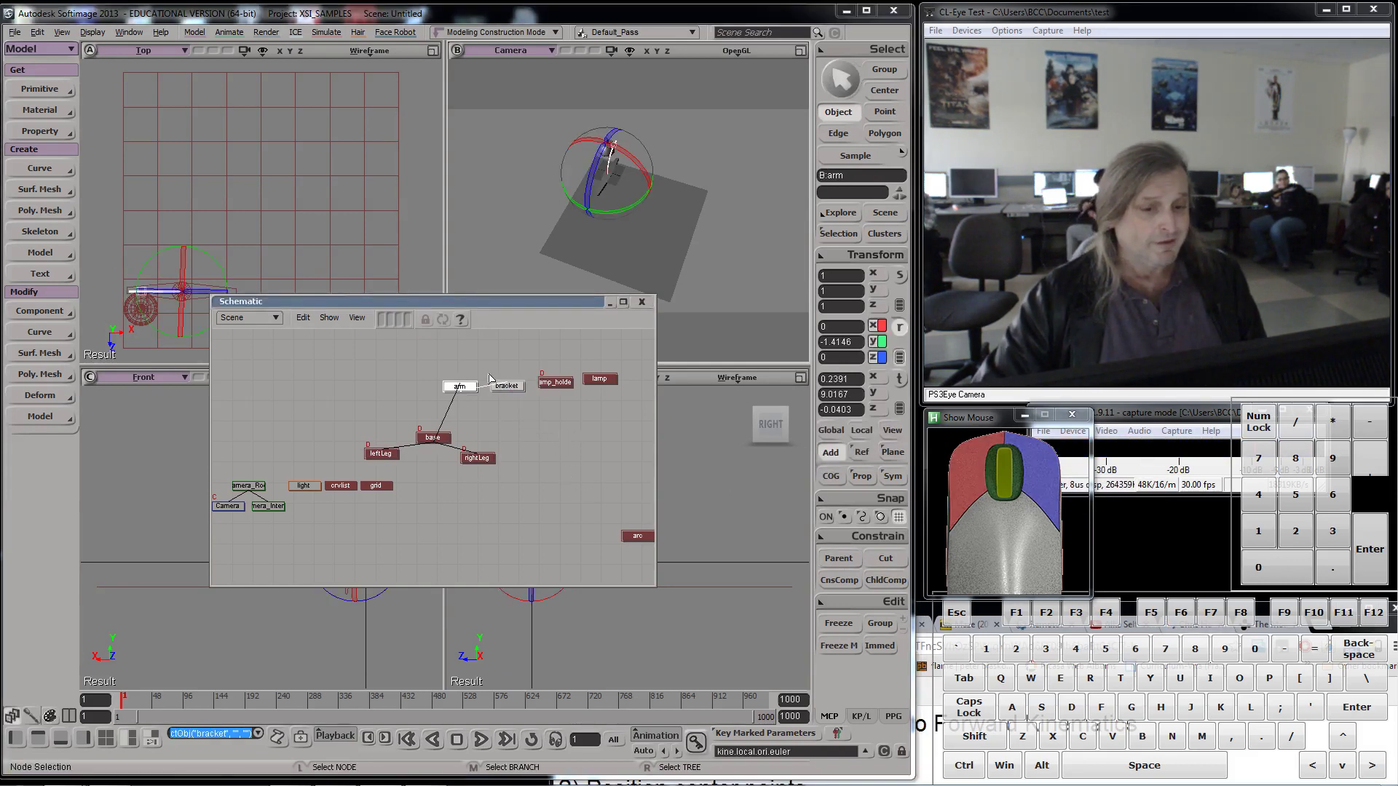
- Make lamp_holder a child of bracket in the Schematic and end the parenting session
{"action": "left_click", "coordinate": [508, 386]}
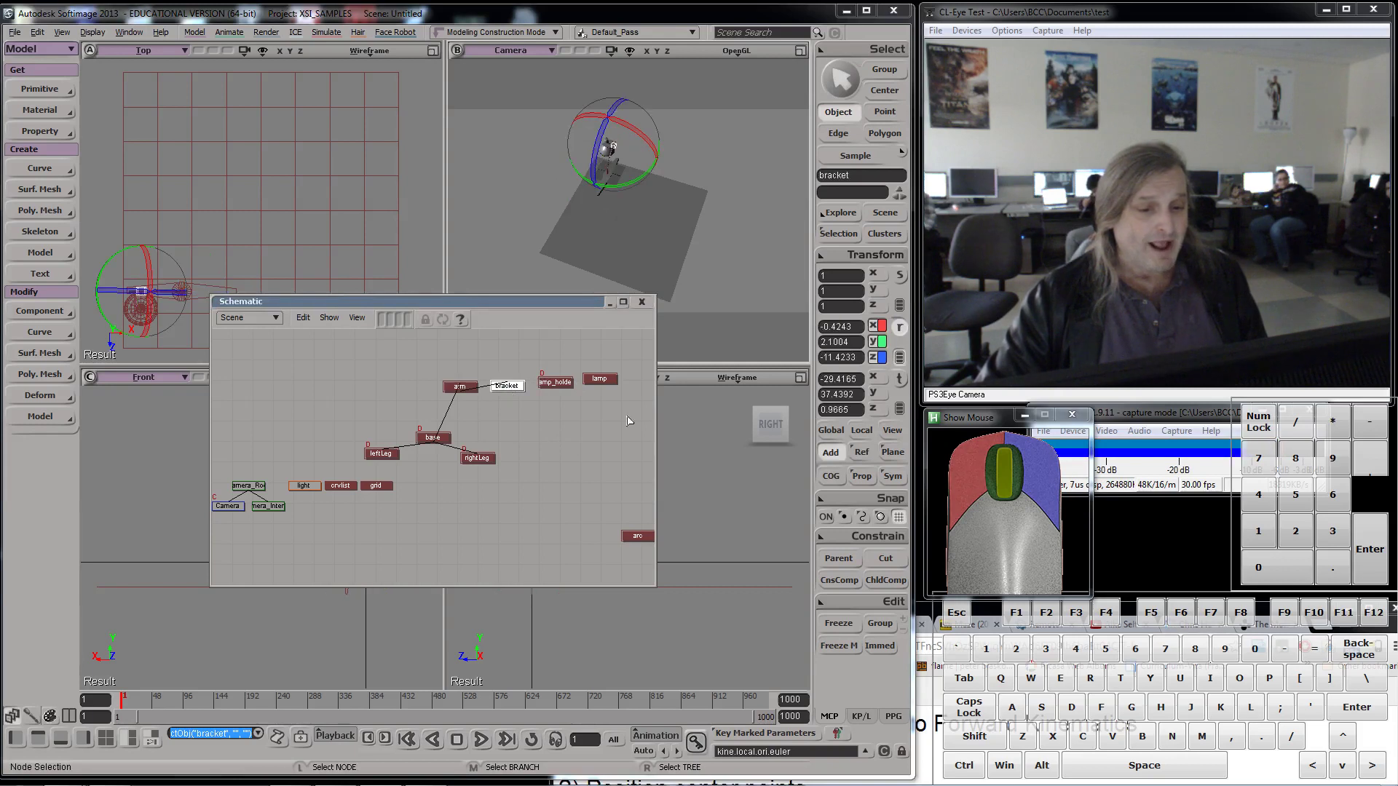
{"action": "left_click", "coordinate": [838, 558]}
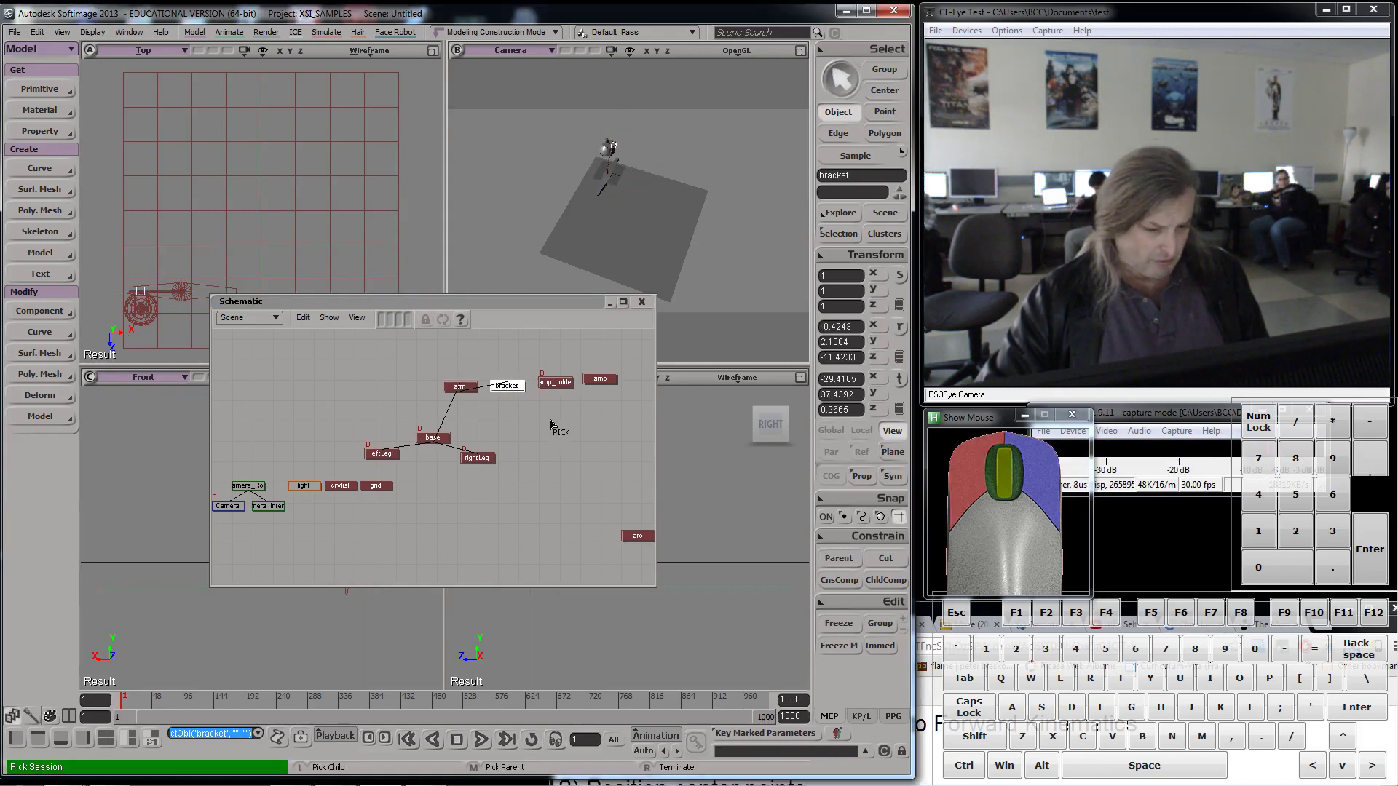
{"action": "left_click", "coordinate": [558, 384]}
{"action": "right_click", "coordinate": [565, 416]}
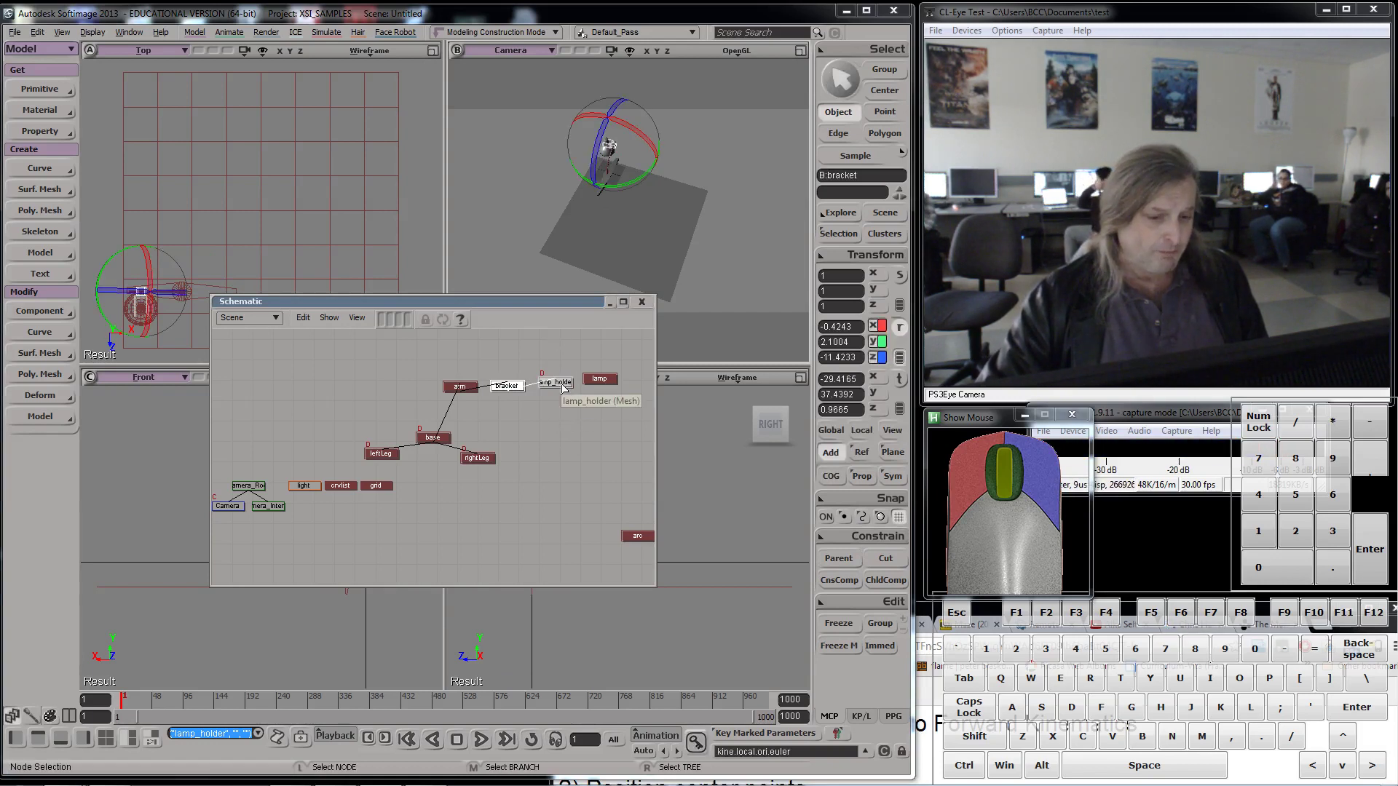
- Make lamp a child of lamp_holder in the Schematic and deselect everything
{"action": "left_click", "coordinate": [562, 384]}
{"action": "left_click", "coordinate": [839, 558]}
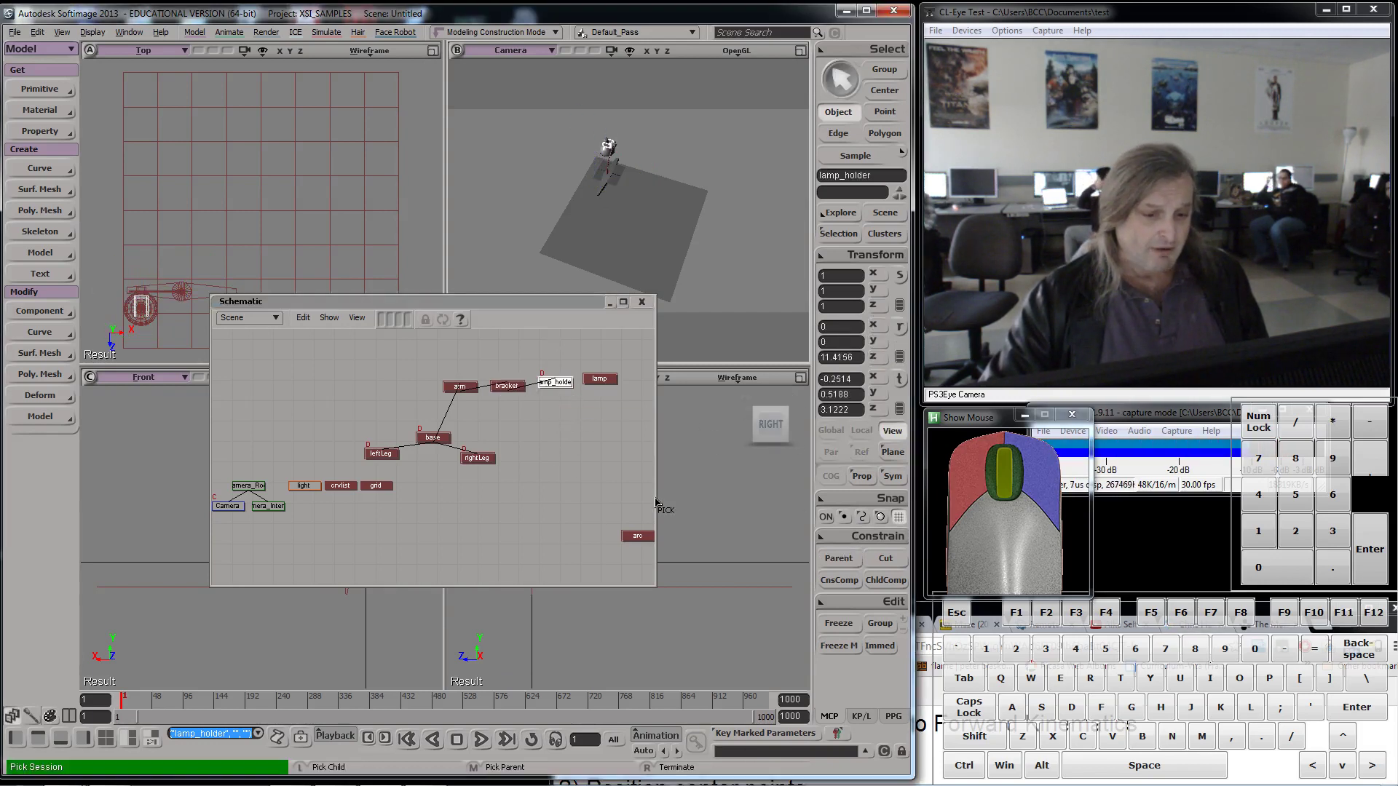
{"action": "left_click", "coordinate": [605, 386]}
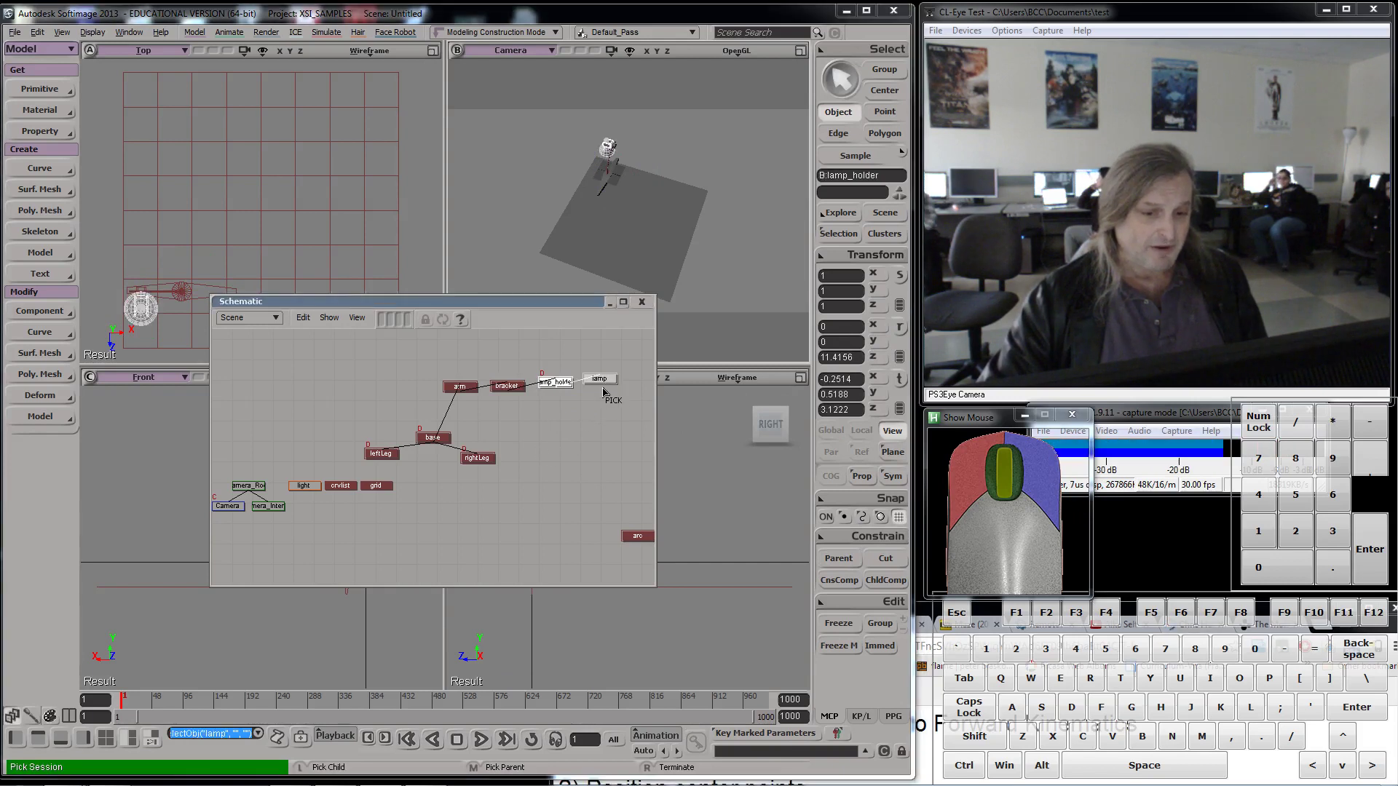
{"action": "right_click", "coordinate": [567, 430]}
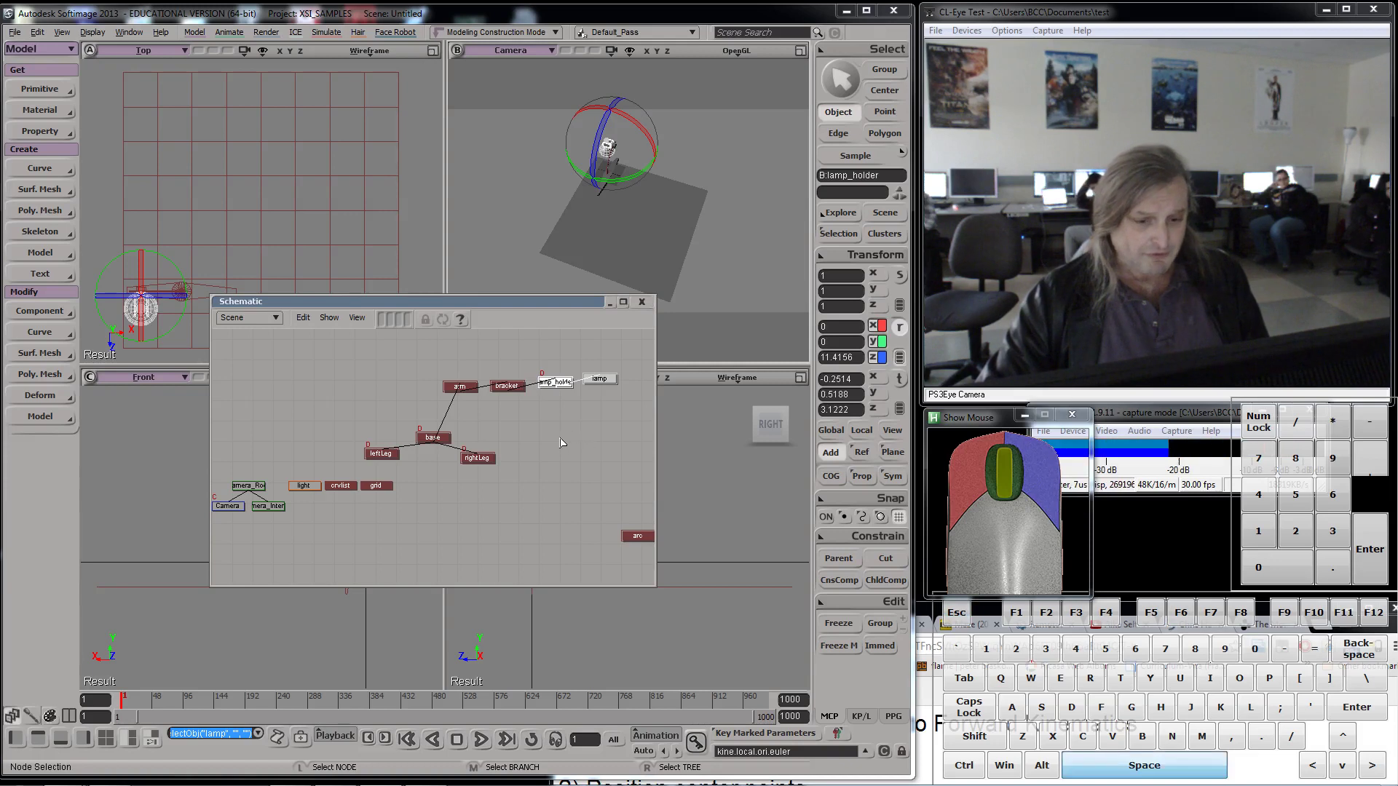
{"action": "left_click", "coordinate": [561, 452]}
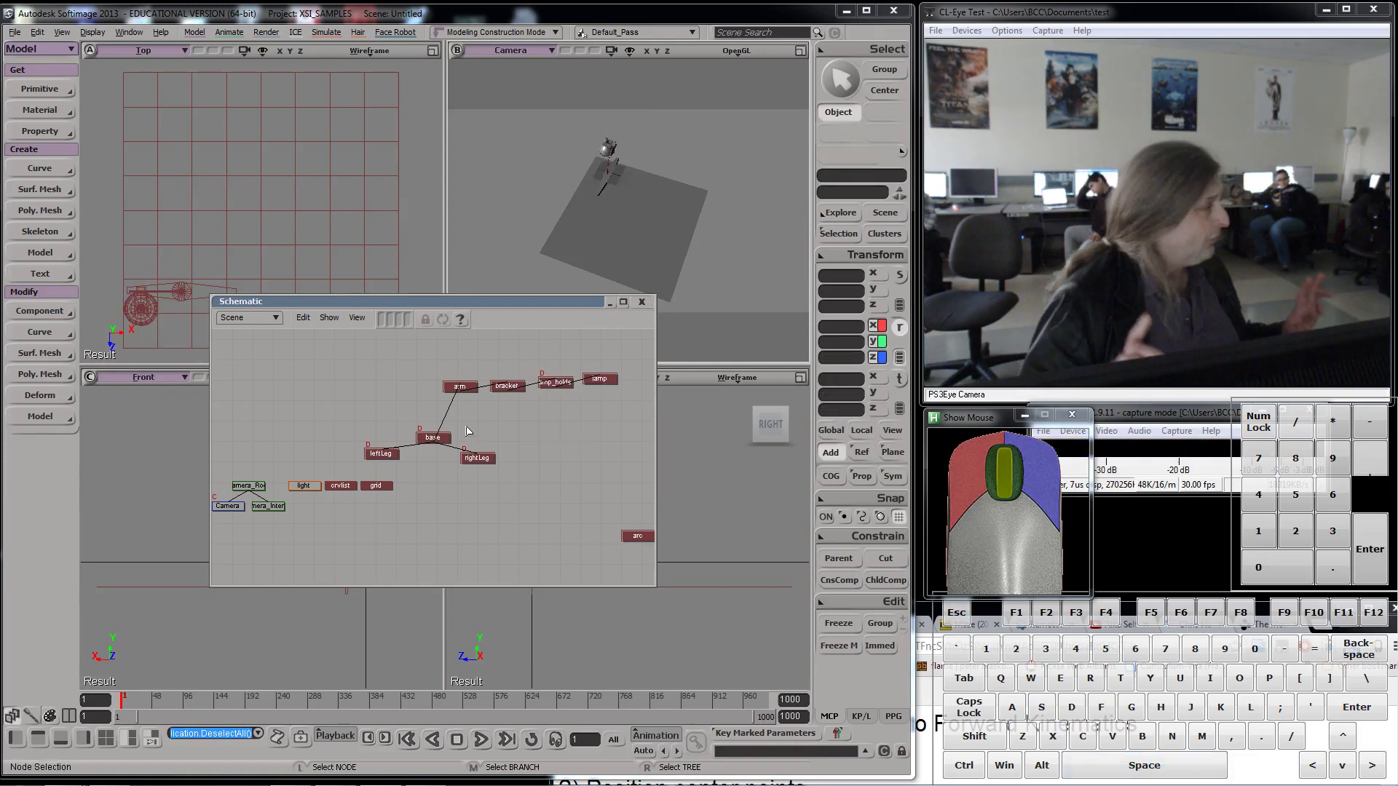
- Save the scene as lamp1 in the Scenes folder, minimize the Schematic window, and return to object selection
{"action": "left_click", "coordinate": [14, 32]}
{"action": "left_click", "coordinate": [50, 106]}
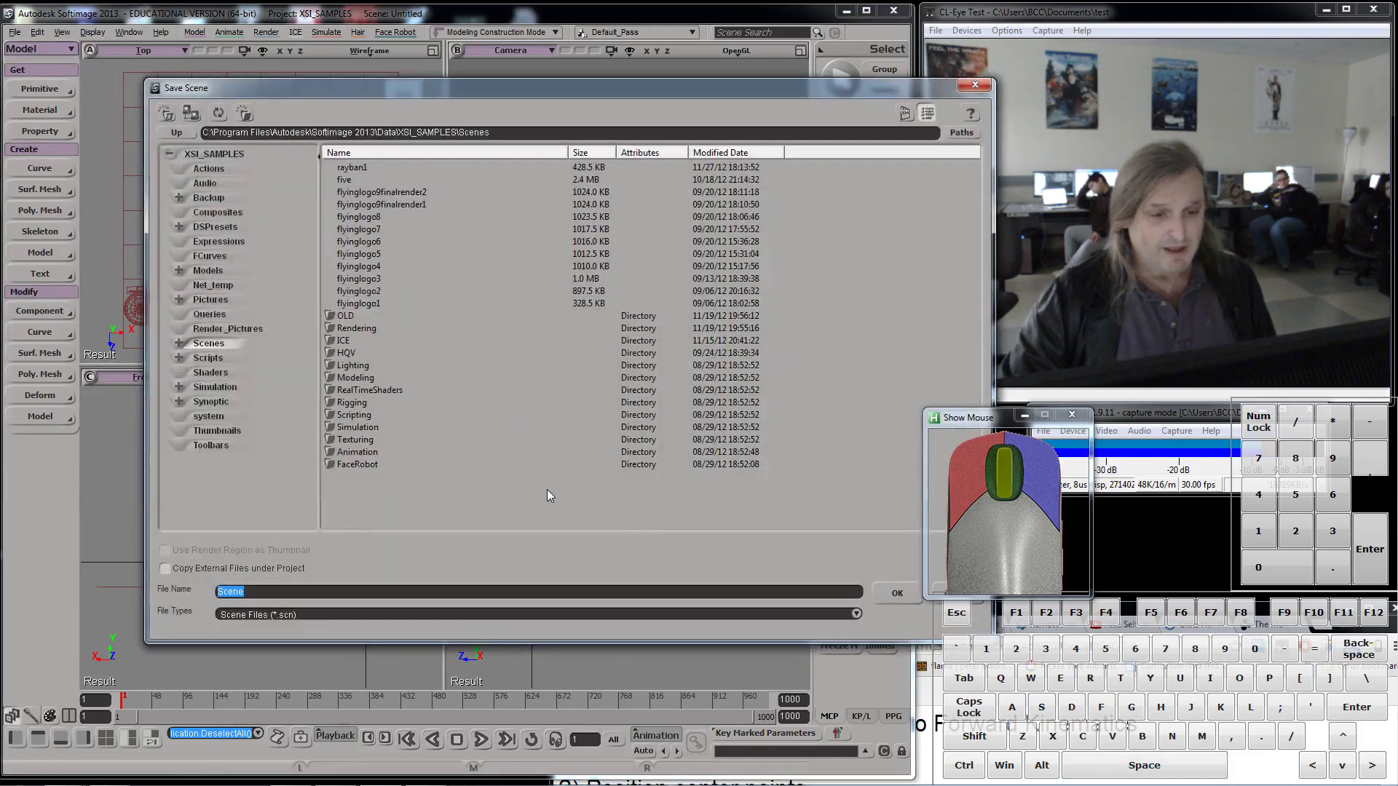
{"action": "key", "text": "BackSpace"}
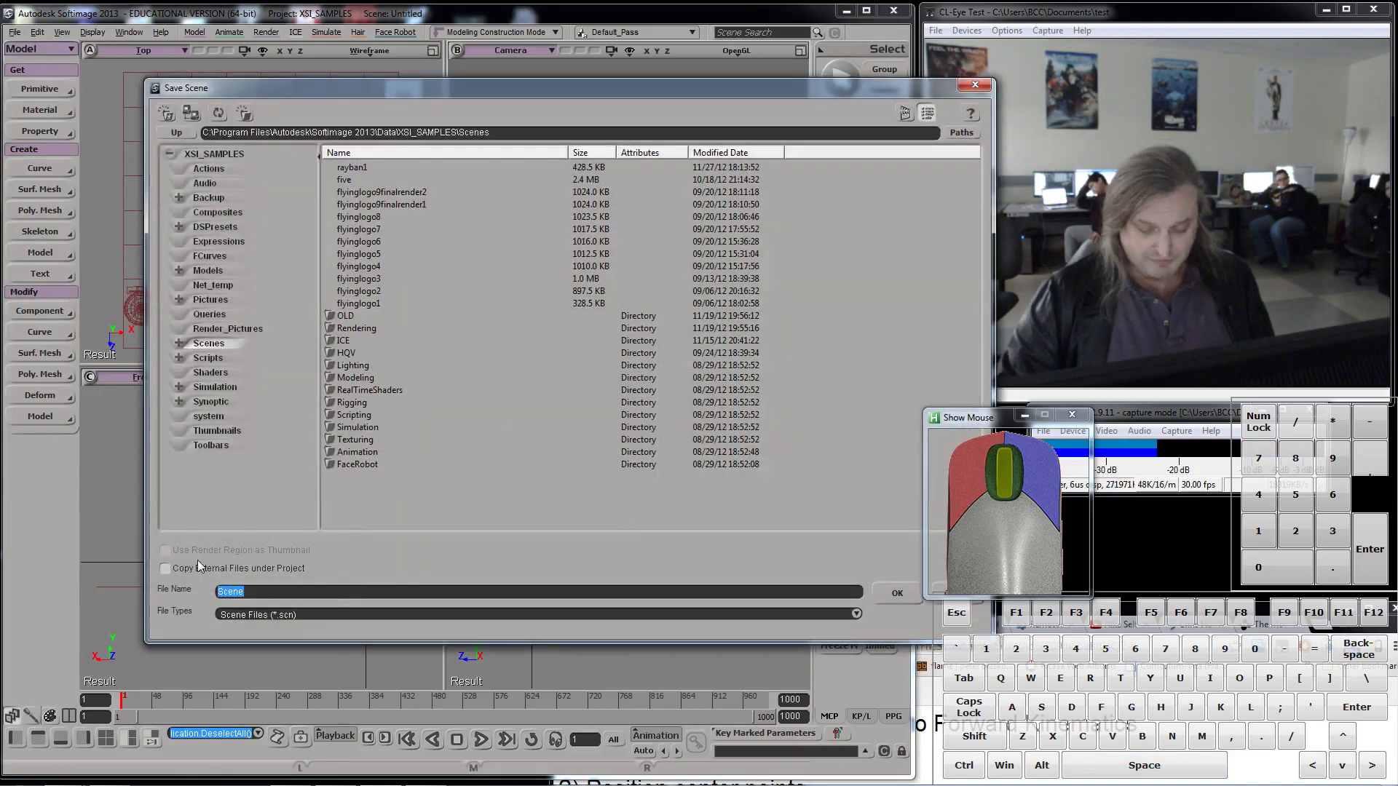
{"action": "type", "text": "lamp1"}
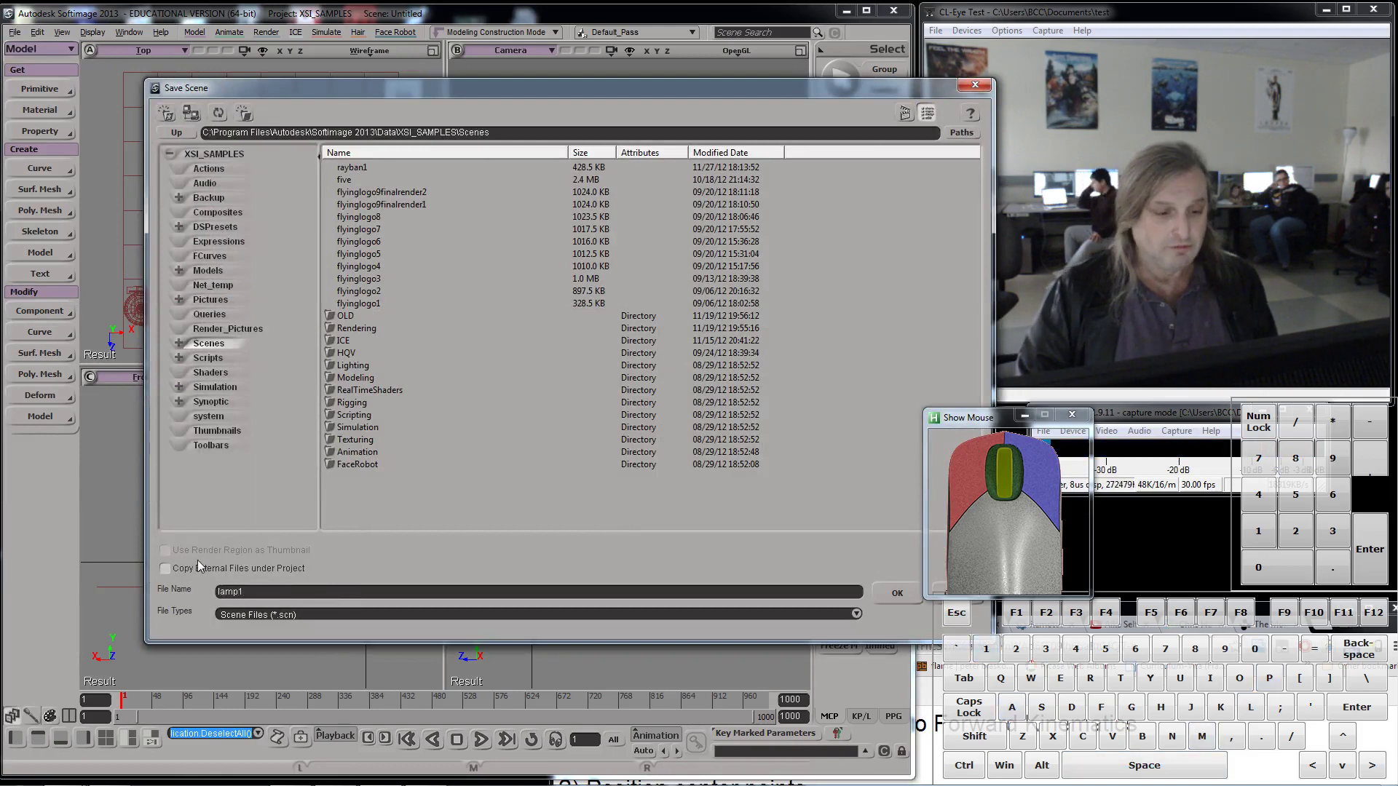
{"action": "key", "text": "Return"}
{"action": "left_click", "coordinate": [623, 303]}
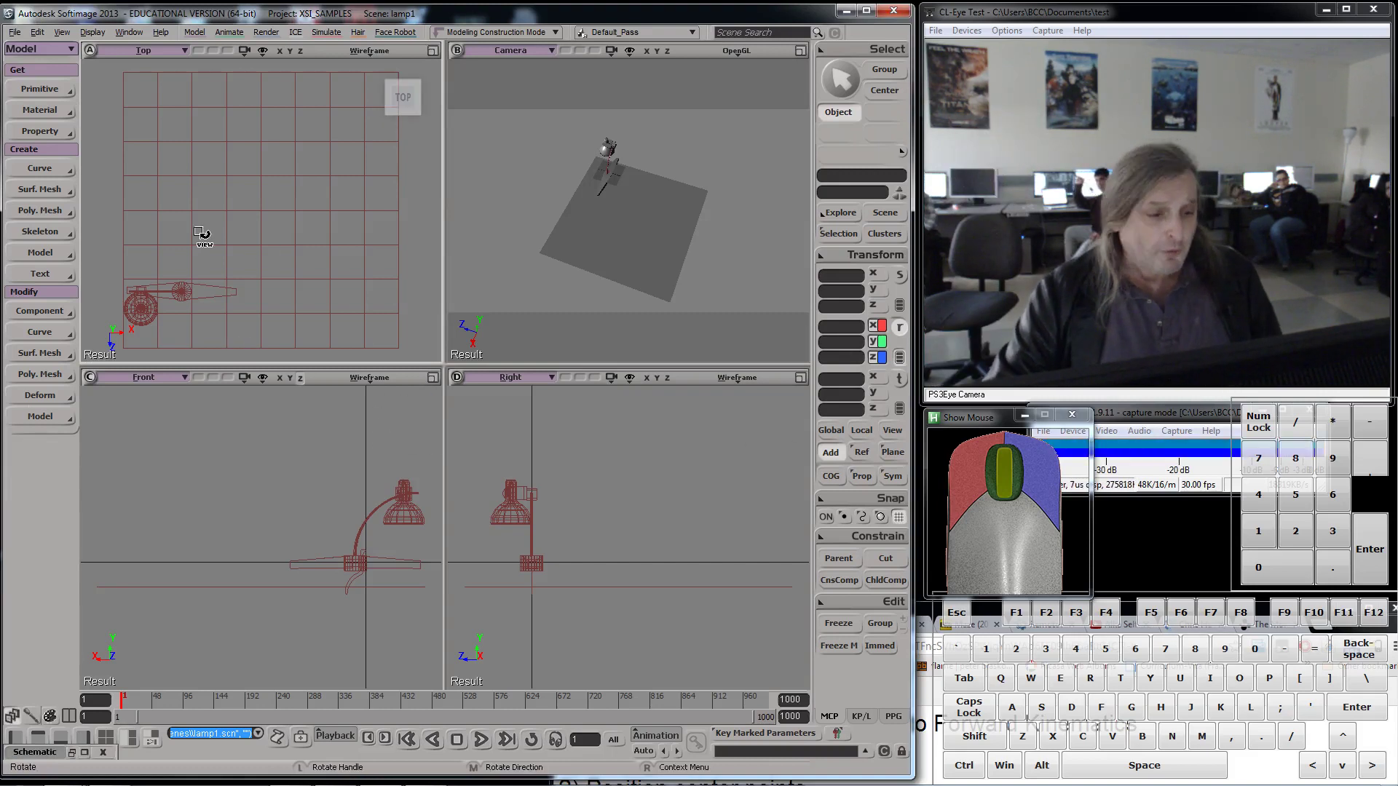
{"action": "key", "text": "space"}
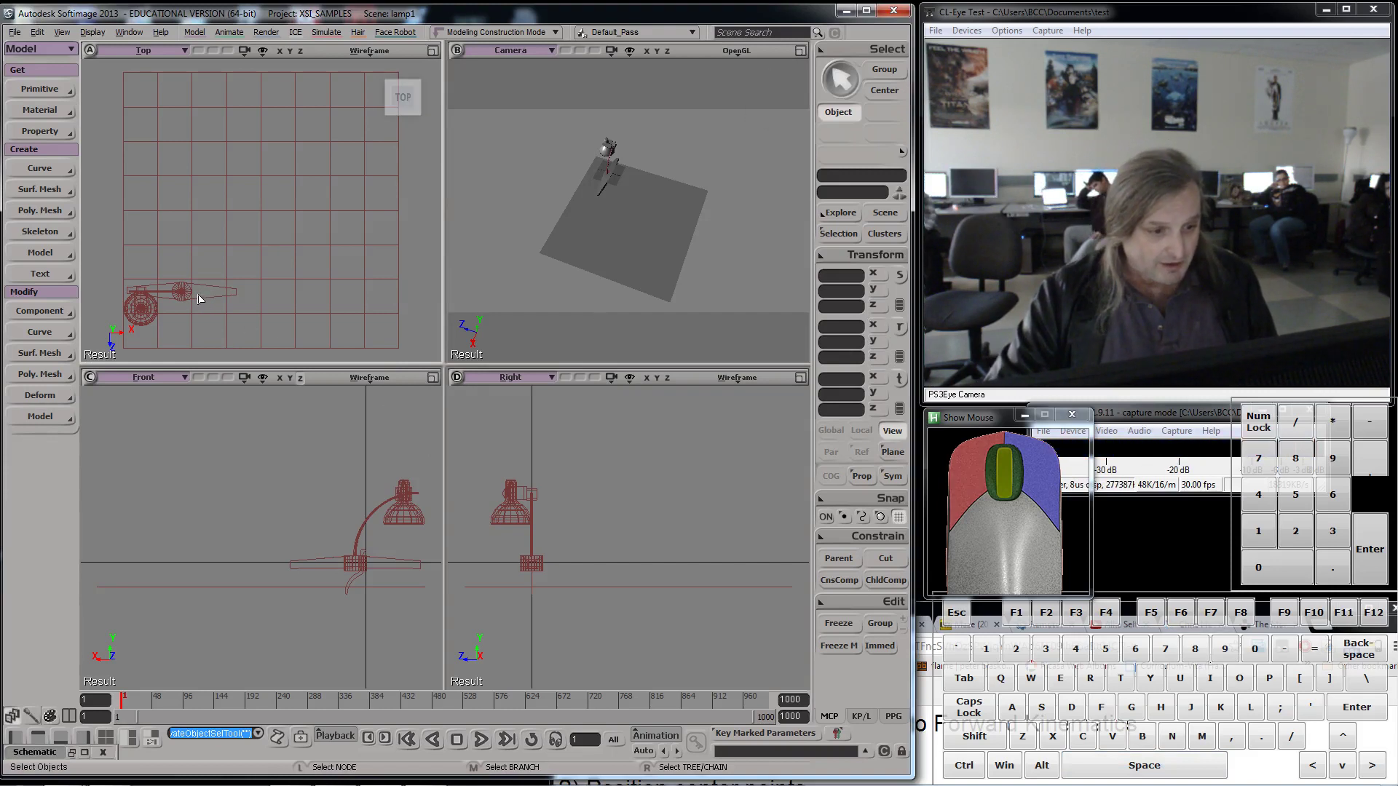
- Select leftLeg in the Schematic and rotate it to about 50 degrees in Y
{"action": "key", "text": "9"}
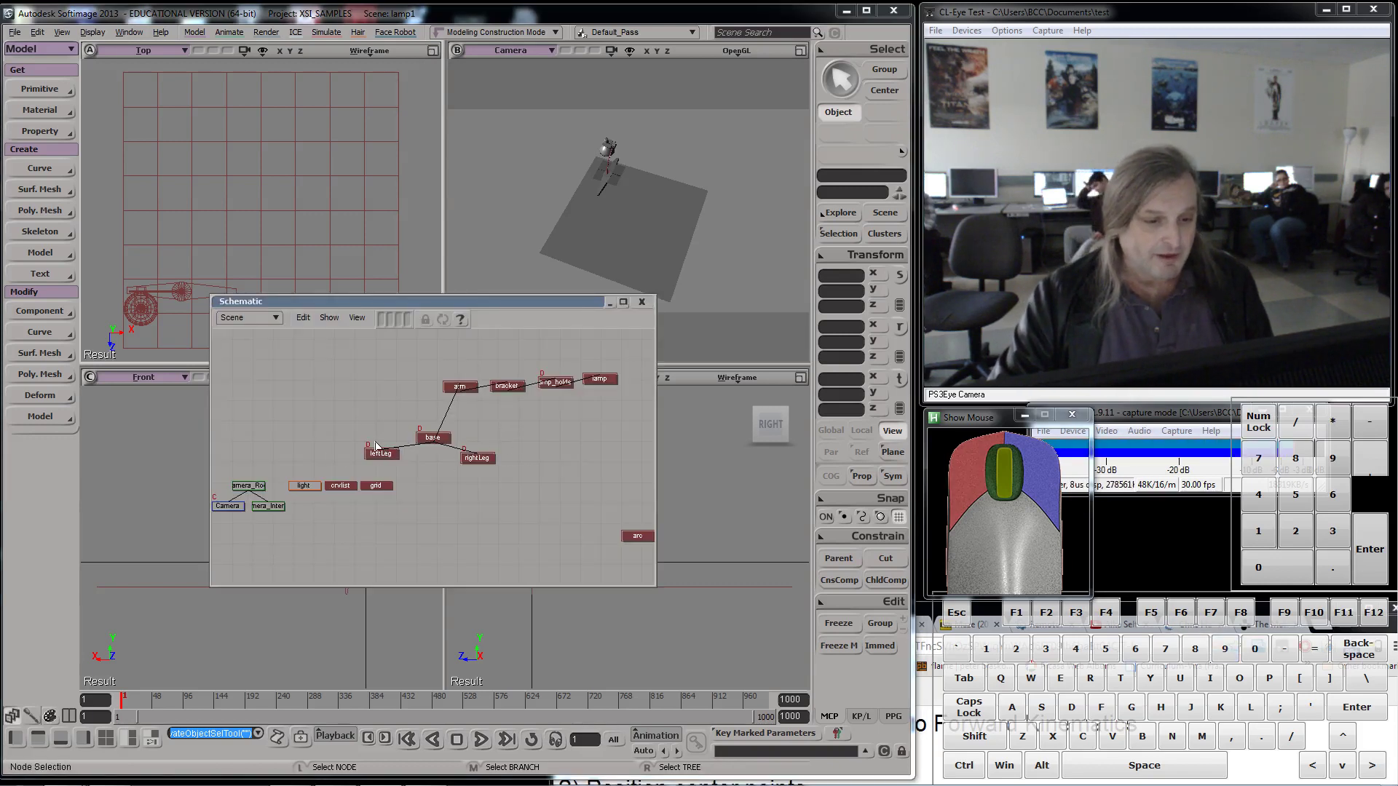
{"action": "left_click", "coordinate": [380, 453]}
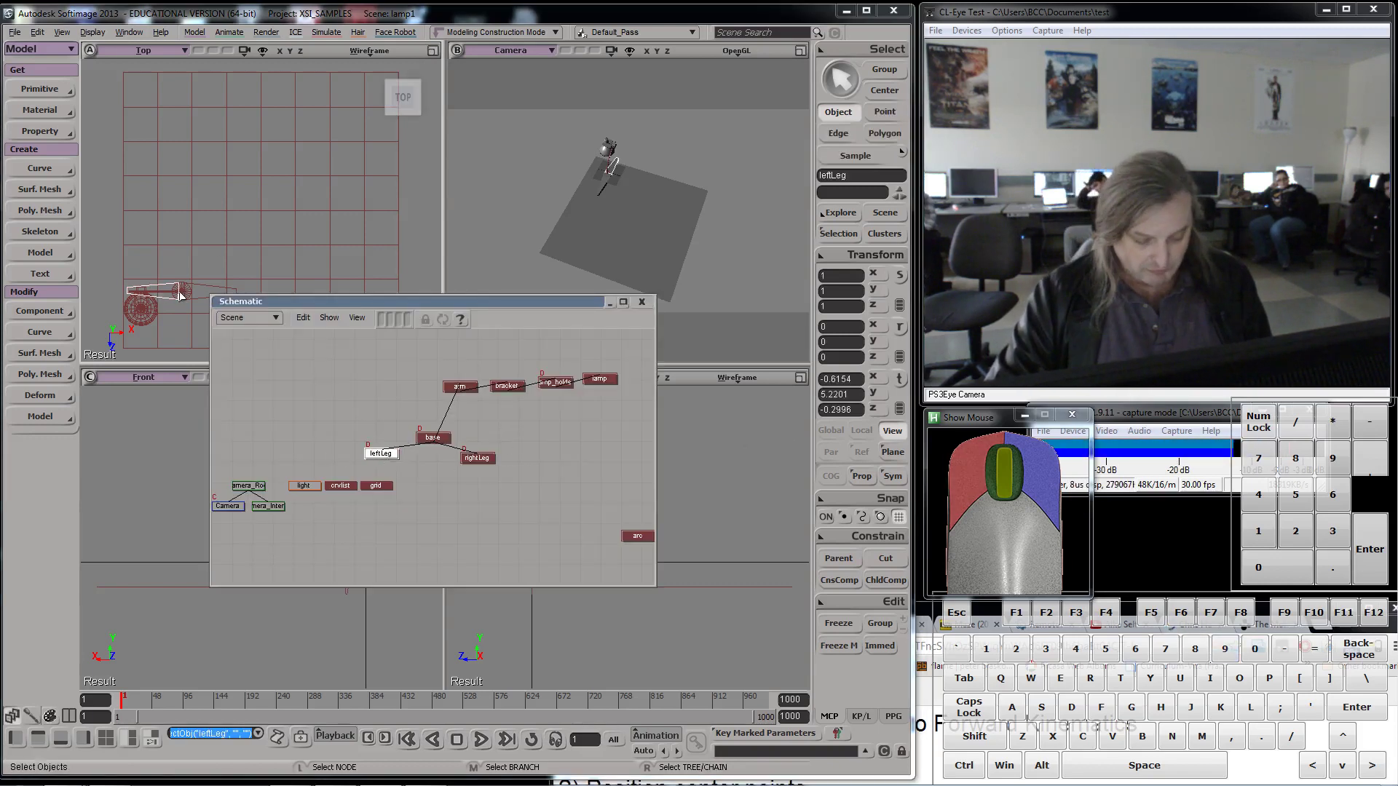
{"action": "key", "text": "v"}
{"action": "key", "text": "c"}
{"action": "left_click_drag", "start_coordinate": [206, 259], "coordinate": [204, 284]}
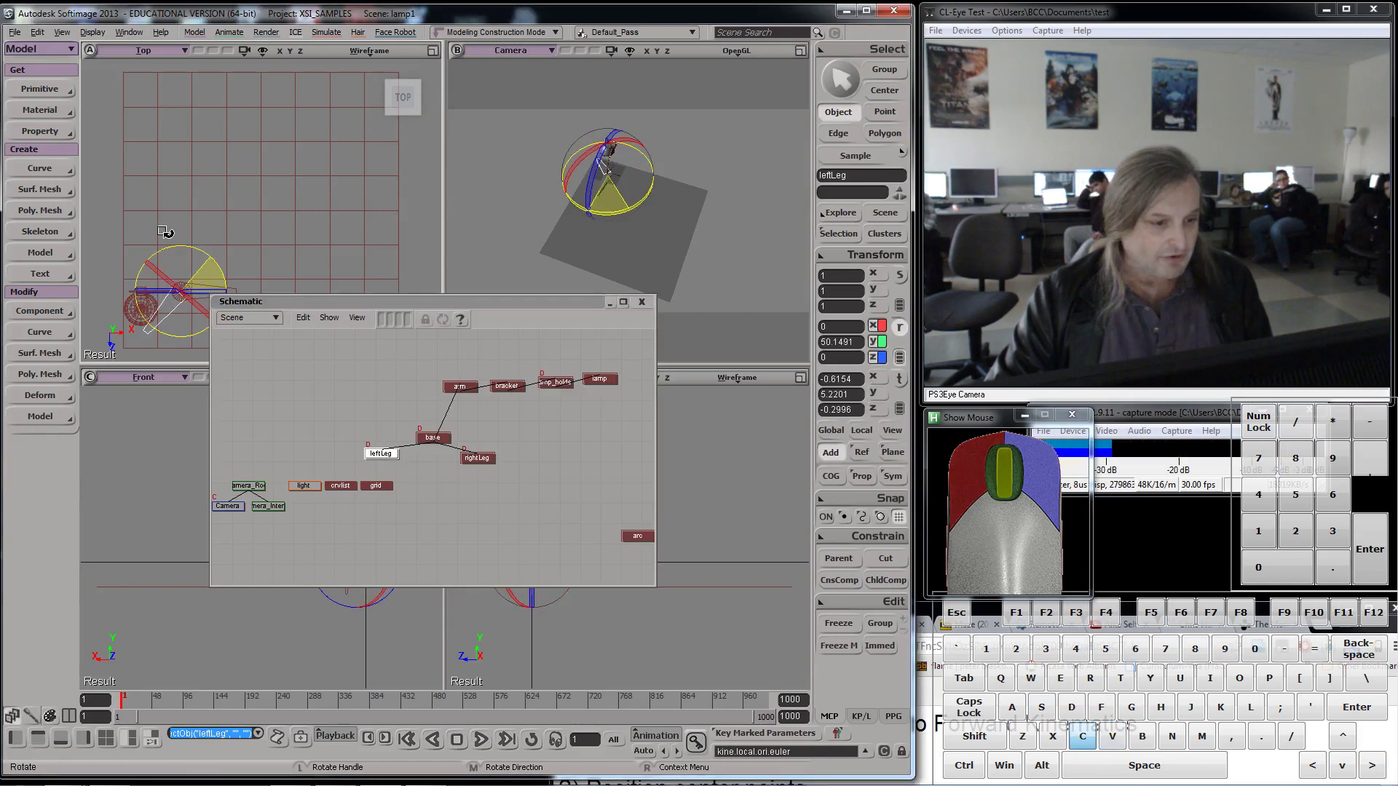
- Rotate rightLeg to about 146 degrees in Y and minimize the Schematic window
{"action": "left_click", "coordinate": [207, 286]}
{"action": "key", "text": "c"}
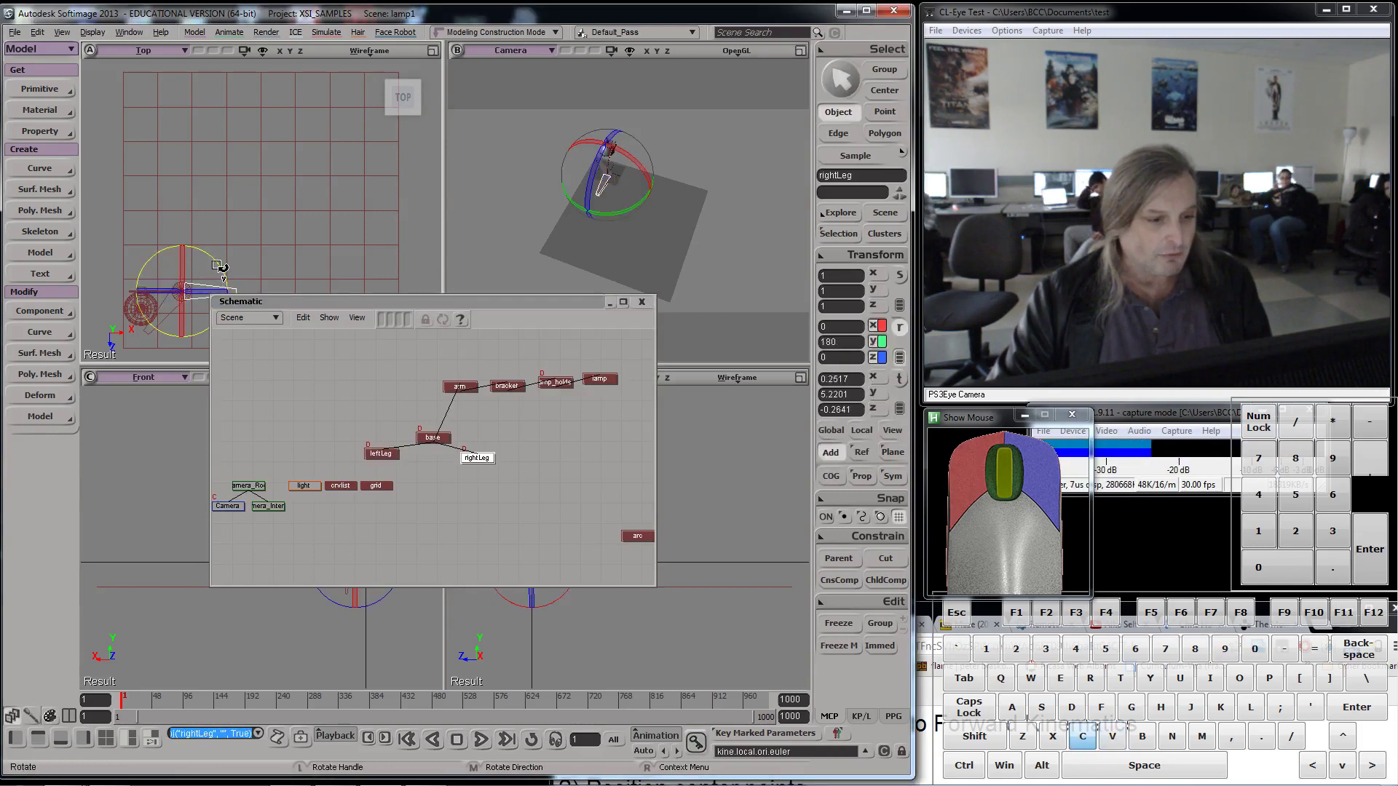
{"action": "left_click_drag", "start_coordinate": [212, 290], "coordinate": [225, 291]}
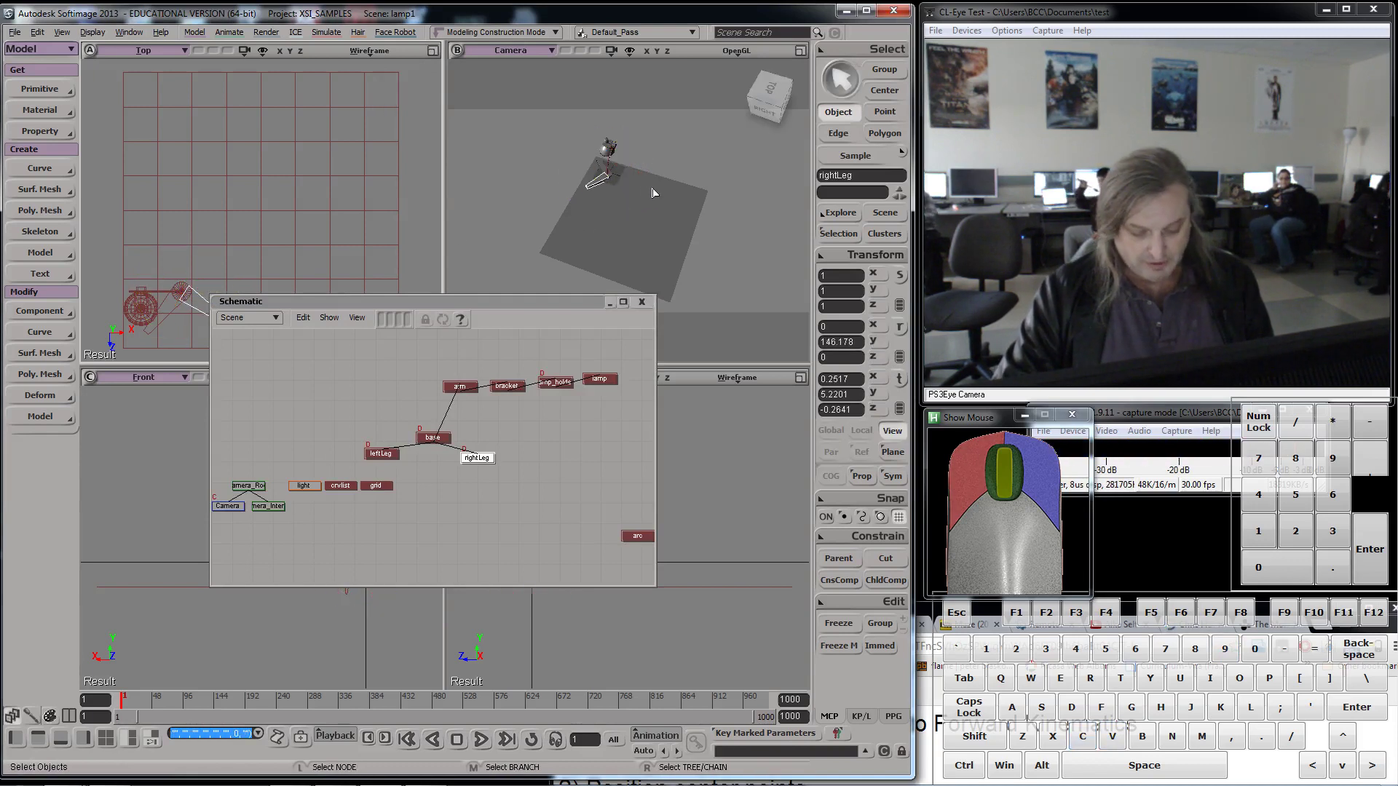
{"action": "key", "text": "f"}
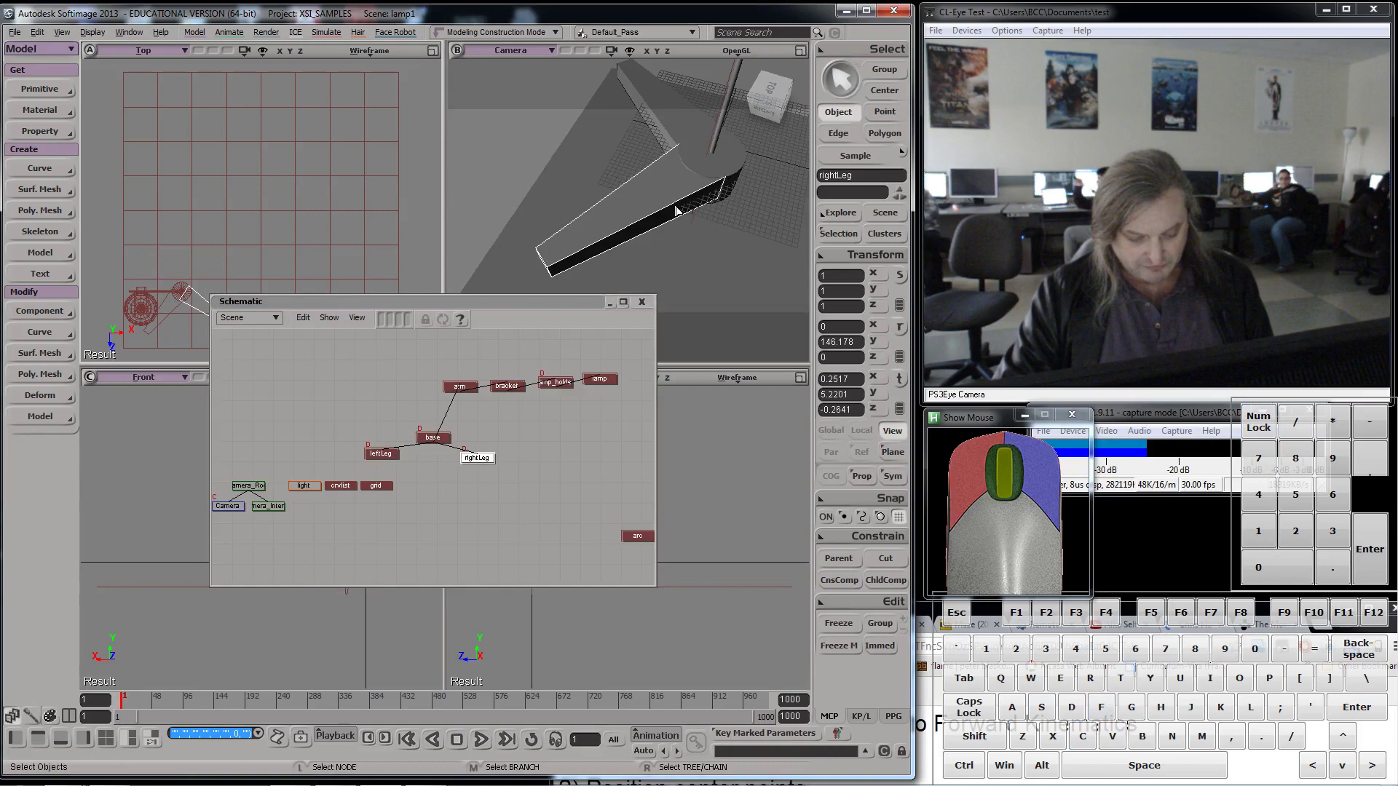
{"action": "key", "text": "s"}
{"action": "right_click_drag", "start_coordinate": [676, 211], "coordinate": [625, 201]}
{"action": "left_click_drag", "start_coordinate": [625, 222], "coordinate": [626, 261]}
{"action": "left_click_drag", "start_coordinate": [554, 305], "coordinate": [639, 366]}
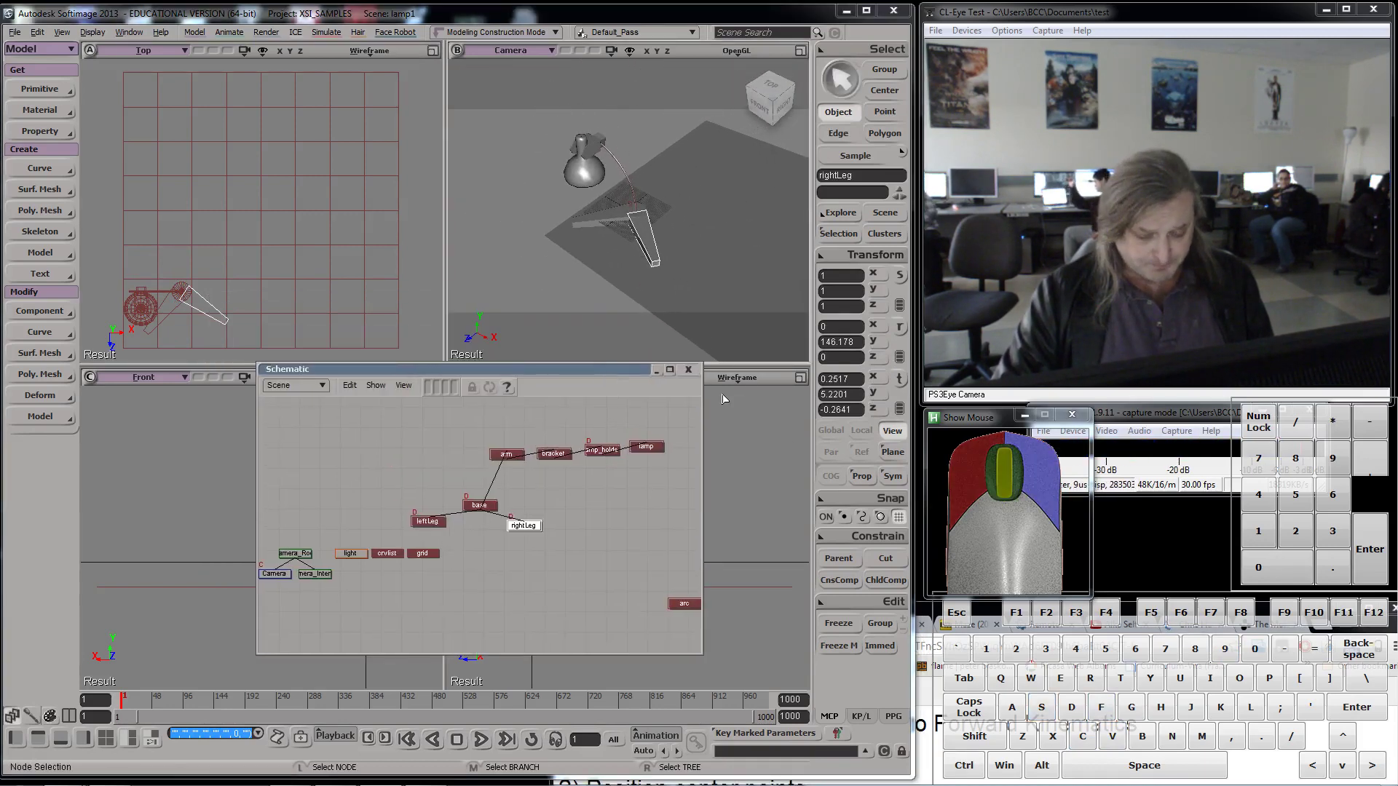
{"action": "left_click", "coordinate": [690, 370]}
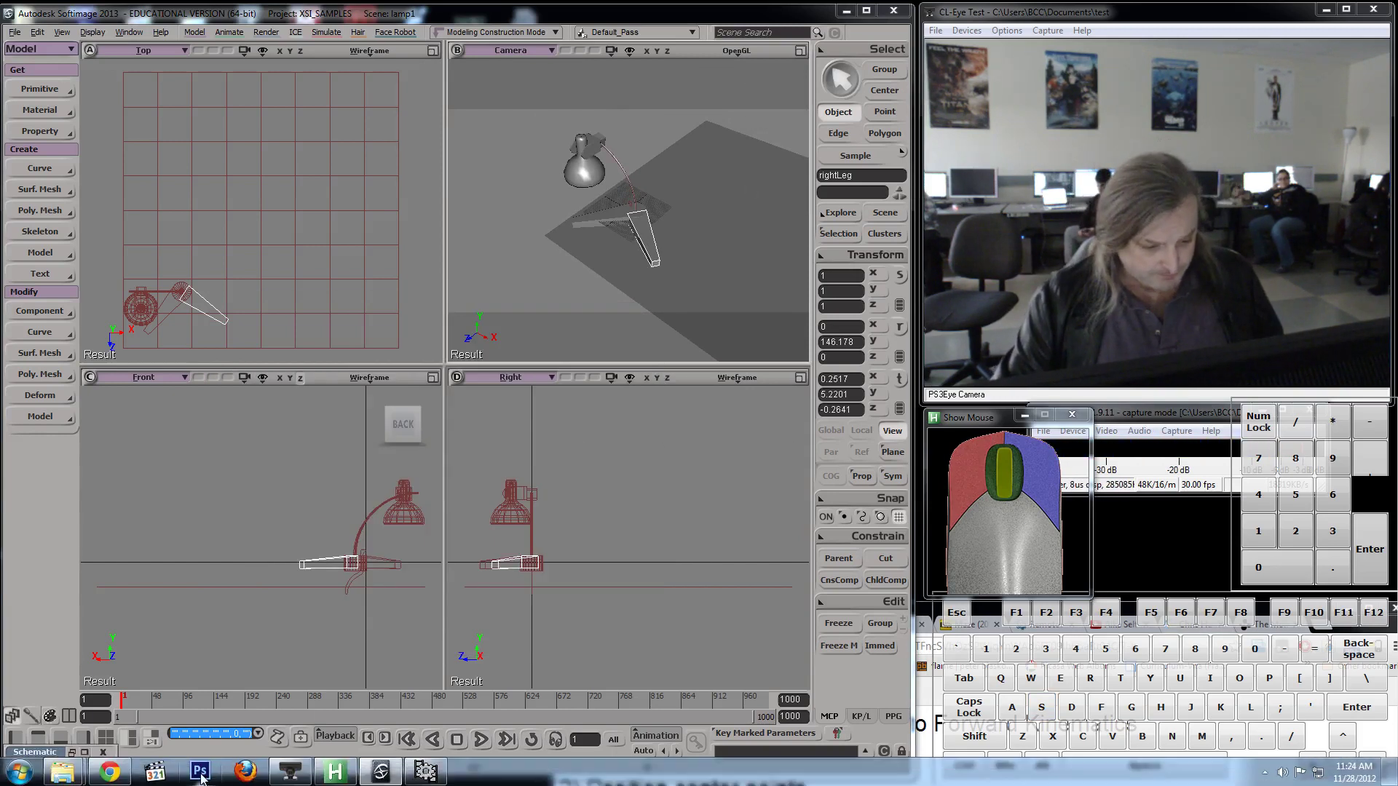
- Switch to Chrome, review the "4 steps to Forward Kinematics" document, and return to Softimage
{"action": "left_click", "coordinate": [110, 777]}
{"action": "left_click_drag", "start_coordinate": [725, 613], "coordinate": [237, 126]}
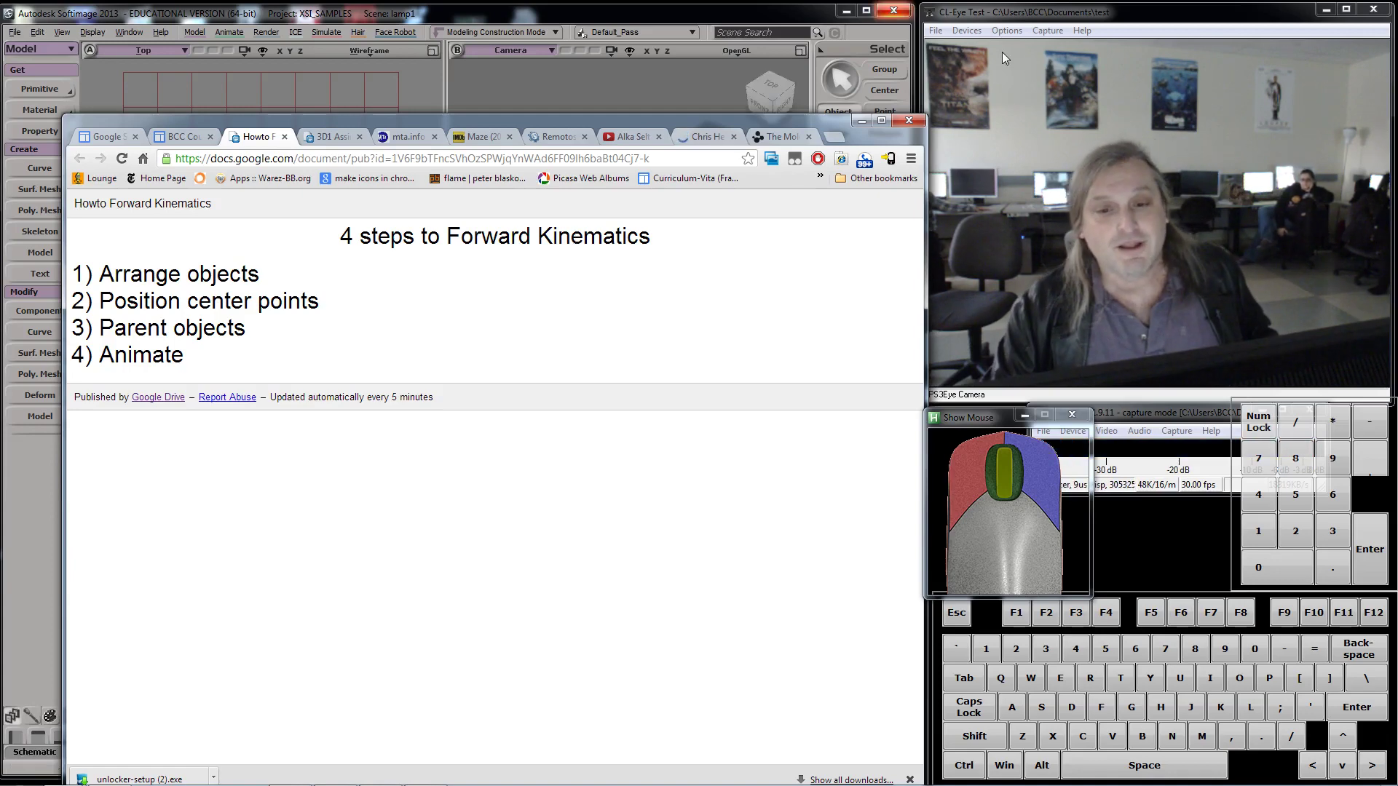
{"action": "left_click", "coordinate": [859, 121]}
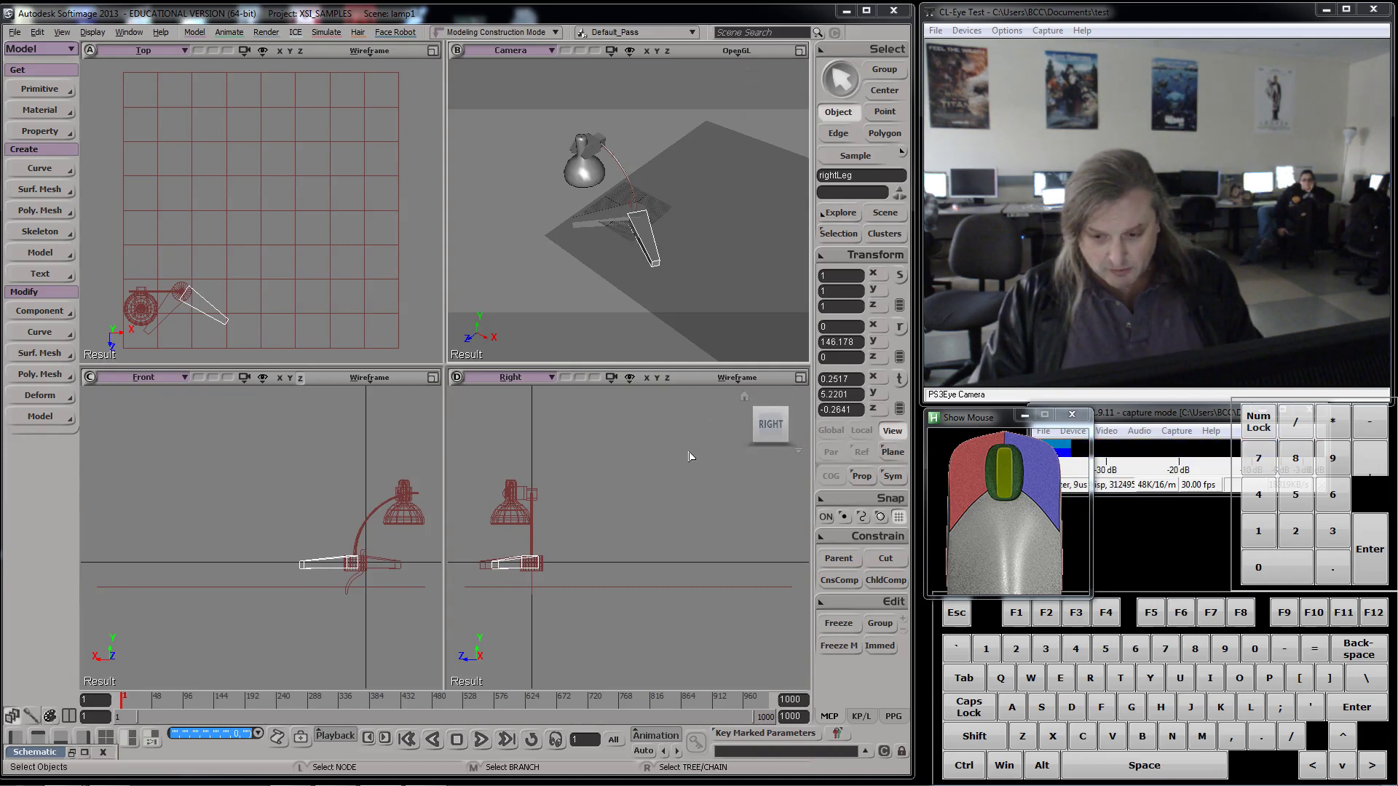
- Branch-select base in the Schematic, try rotating the whole lamp, and undo the rotation
{"action": "key", "text": "9"}
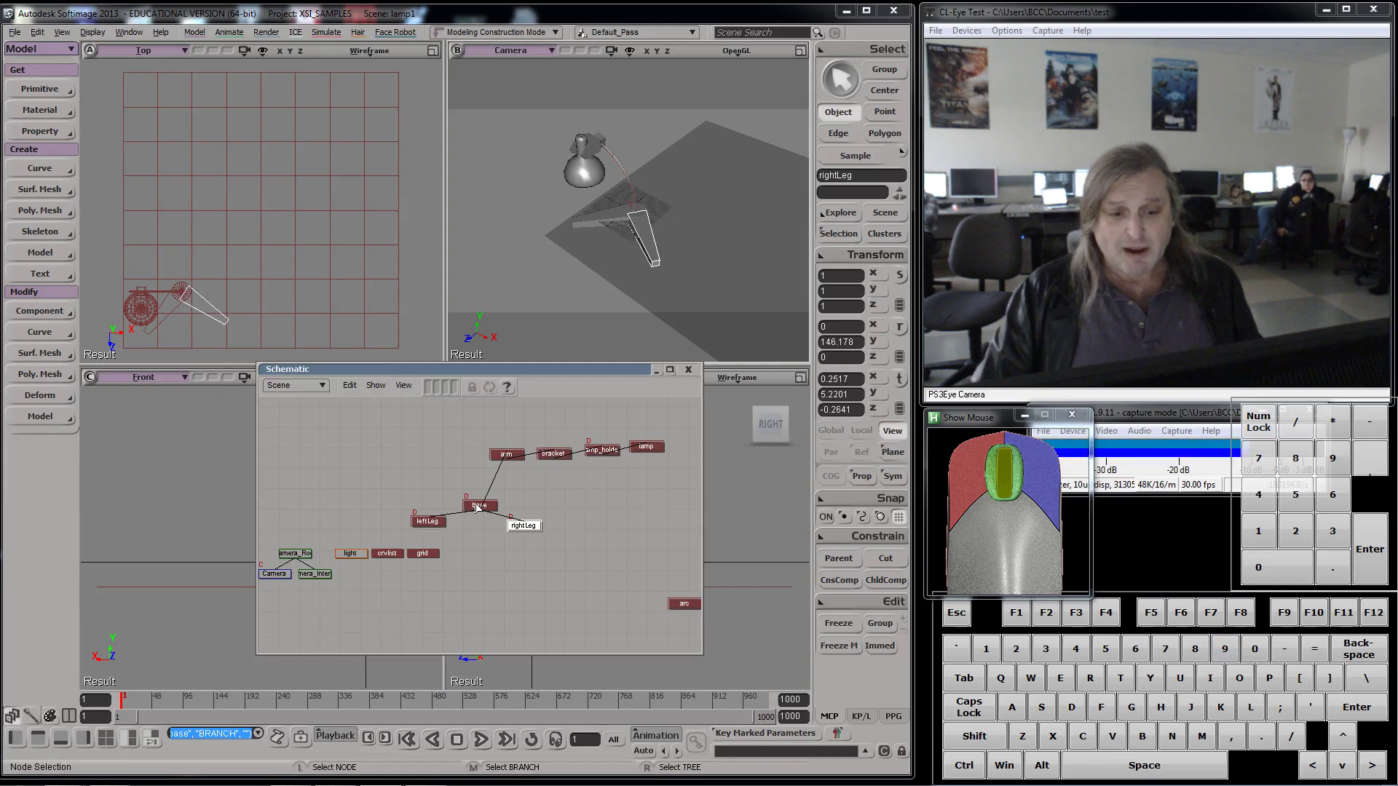
{"action": "middle_click", "coordinate": [477, 507]}
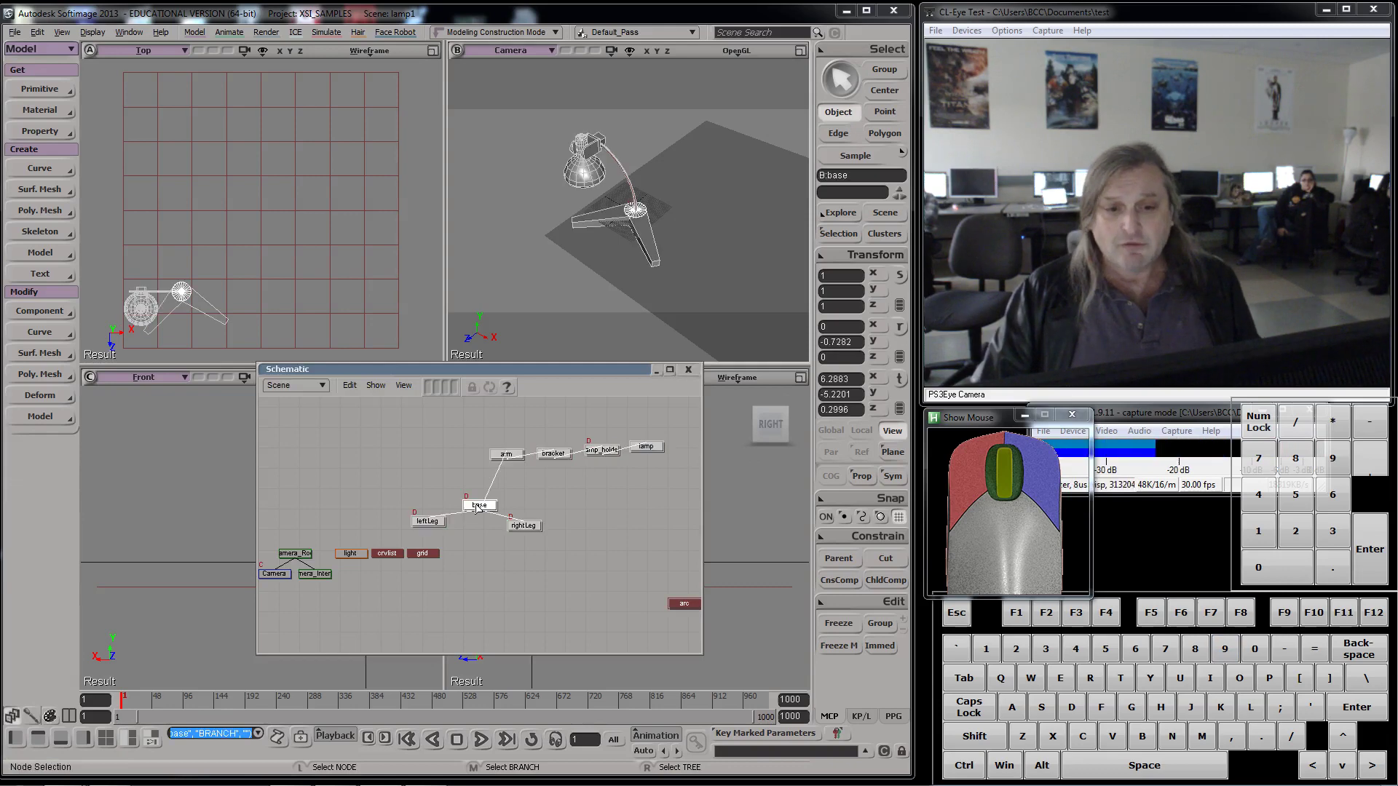
{"action": "left_click", "coordinate": [900, 327]}
{"action": "left_click_drag", "start_coordinate": [222, 286], "coordinate": [153, 312]}
{"action": "key", "text": "ctrl+z"}
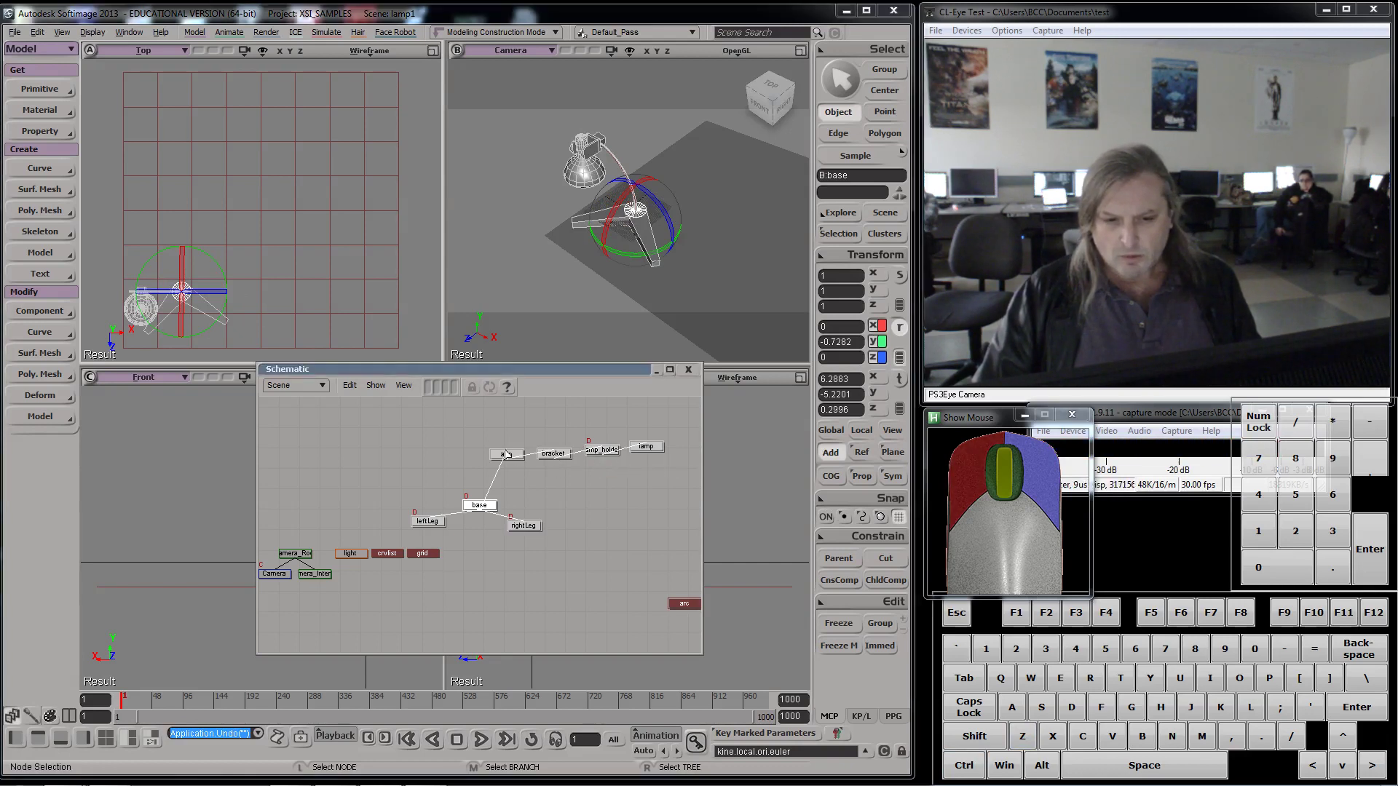
- Move the crvlist node up beside the base node in the Schematic
{"action": "left_click", "coordinate": [392, 555]}
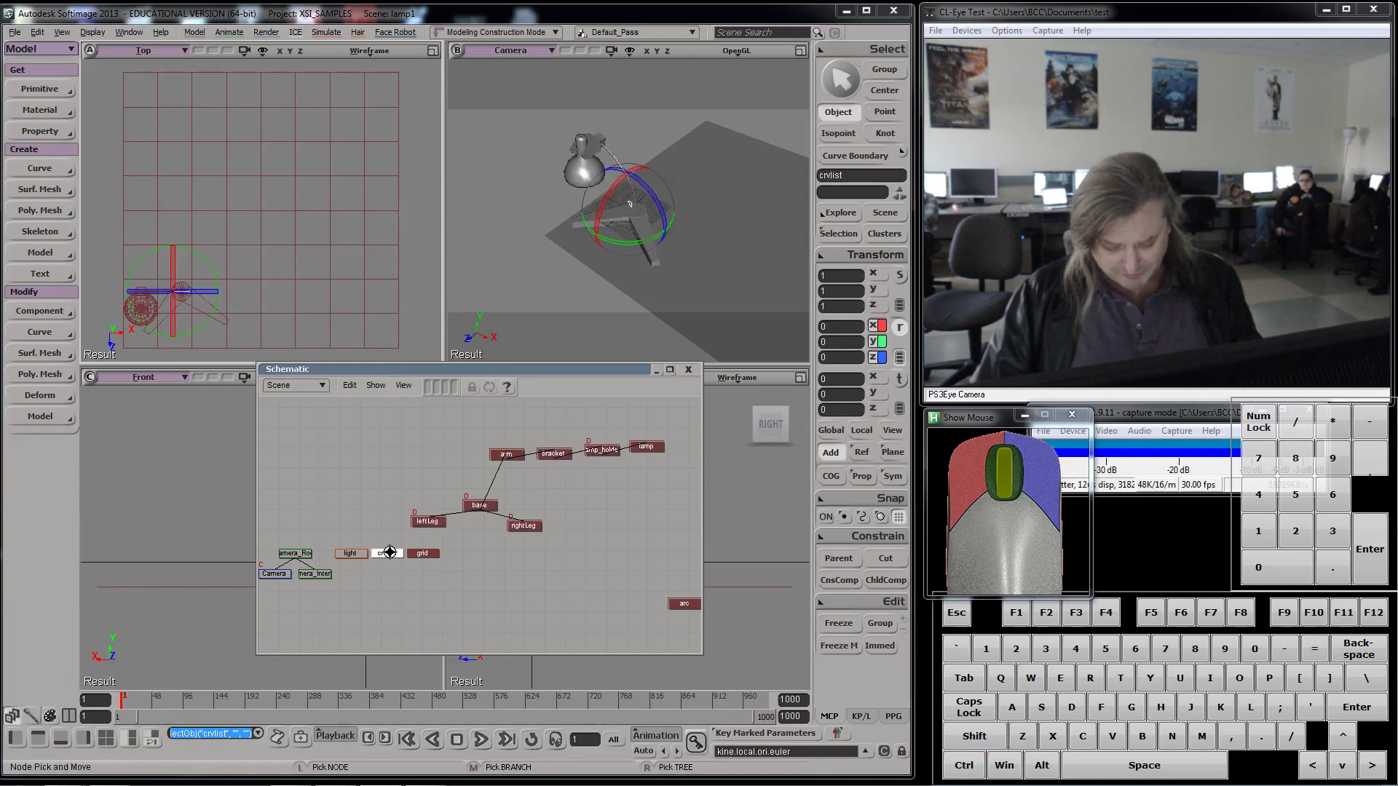
{"action": "key", "text": "m"}
{"action": "left_click_drag", "start_coordinate": [392, 555], "coordinate": [482, 474]}
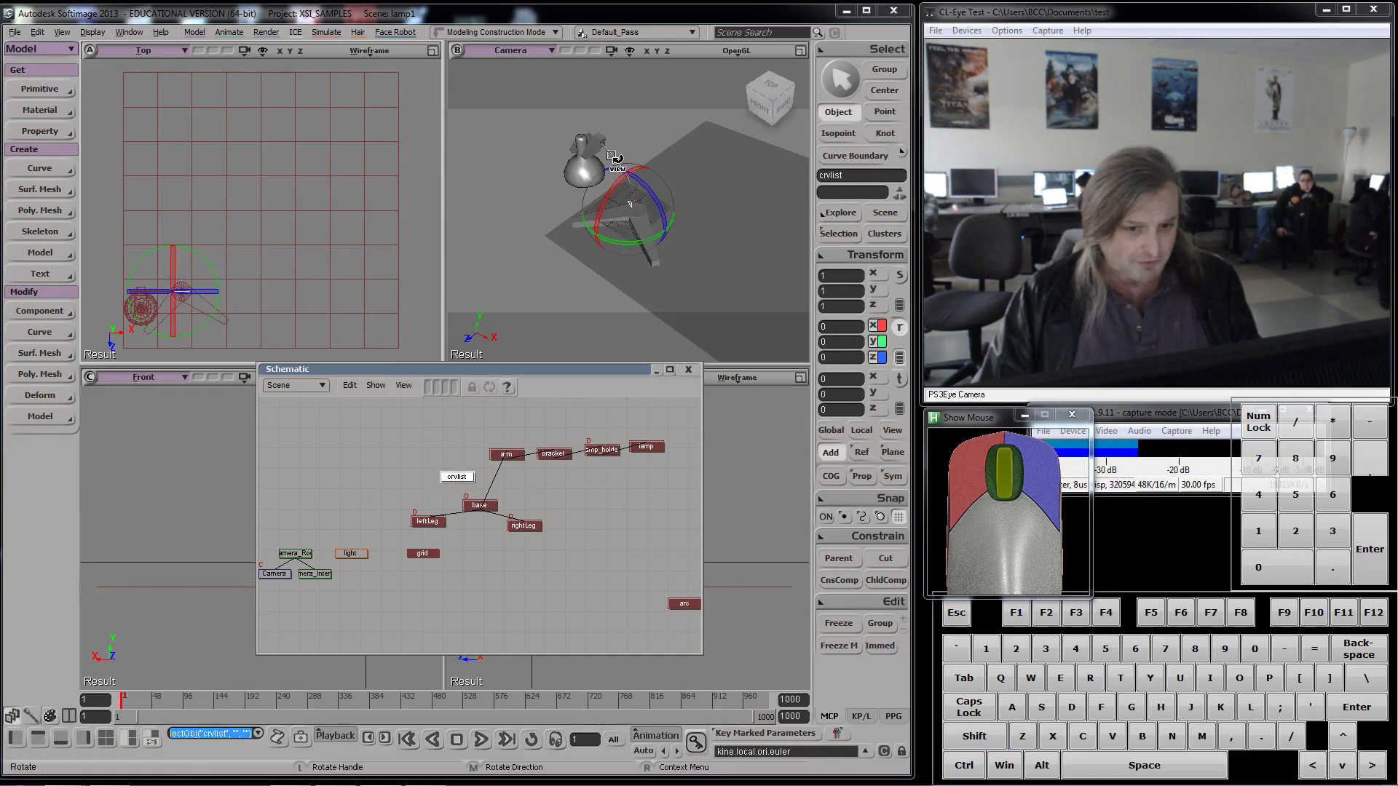
- Freeze the arm, test its rotation around Y, and undo that rotation
{"action": "scroll", "coordinate": [576, 337], "scroll_direction": "up", "scroll_amount": 3}
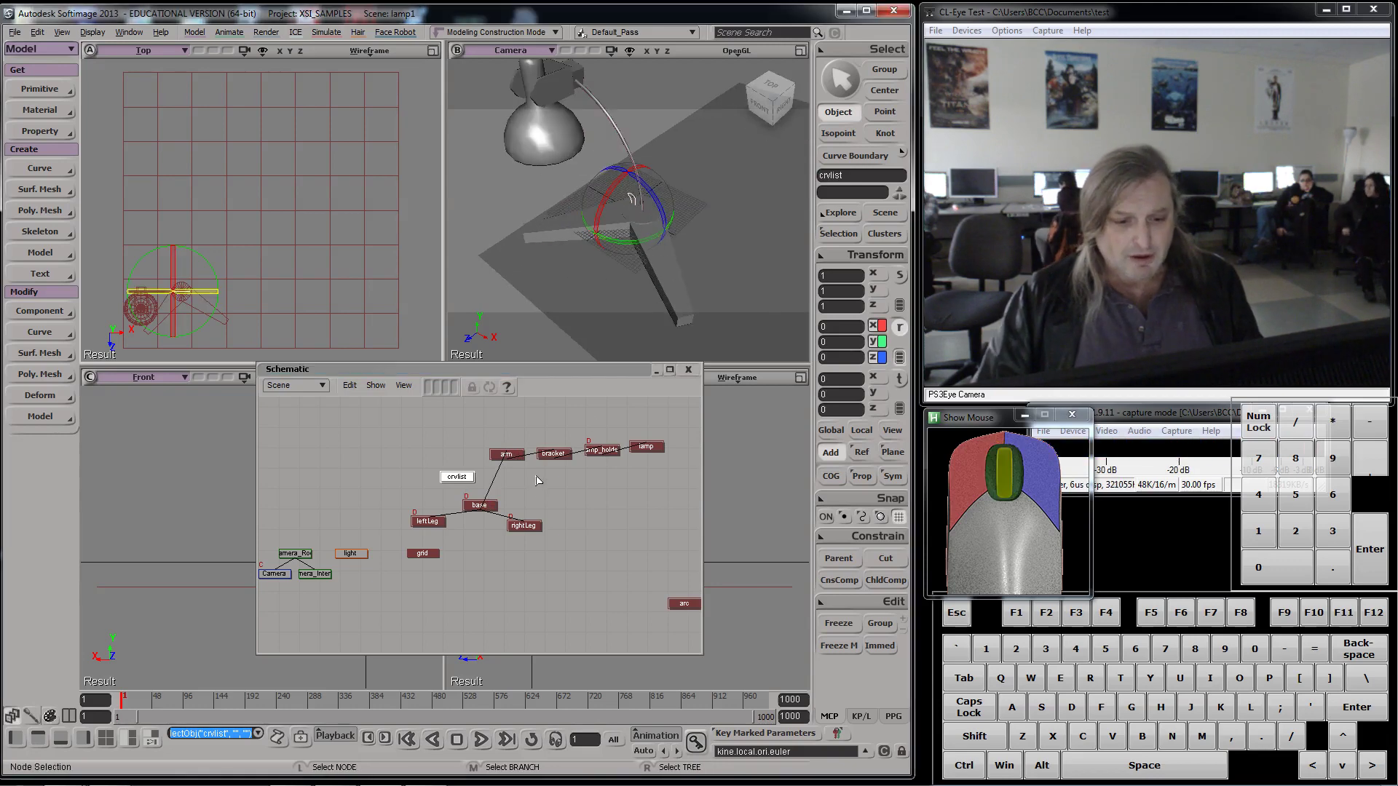
{"action": "left_click", "coordinate": [506, 455]}
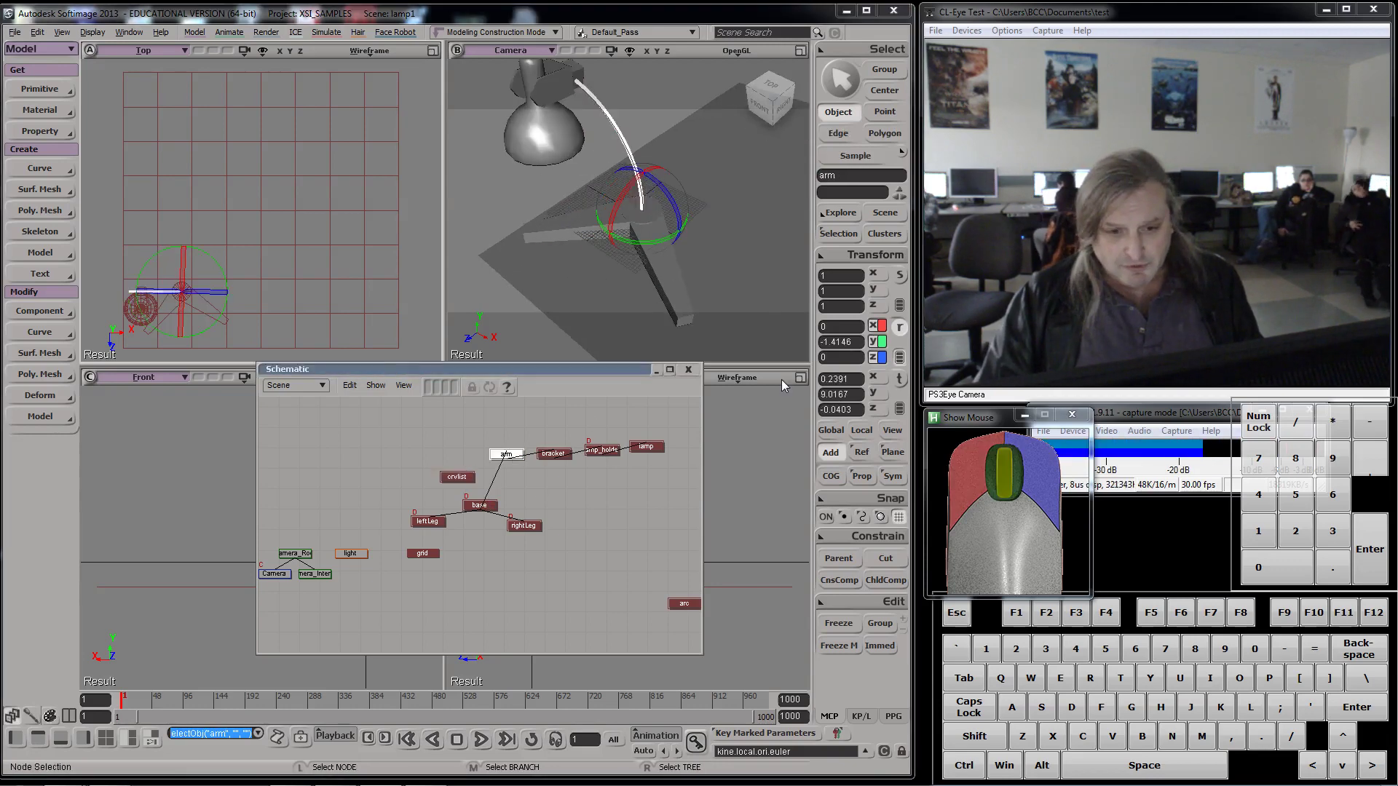
{"action": "left_click", "coordinate": [845, 622]}
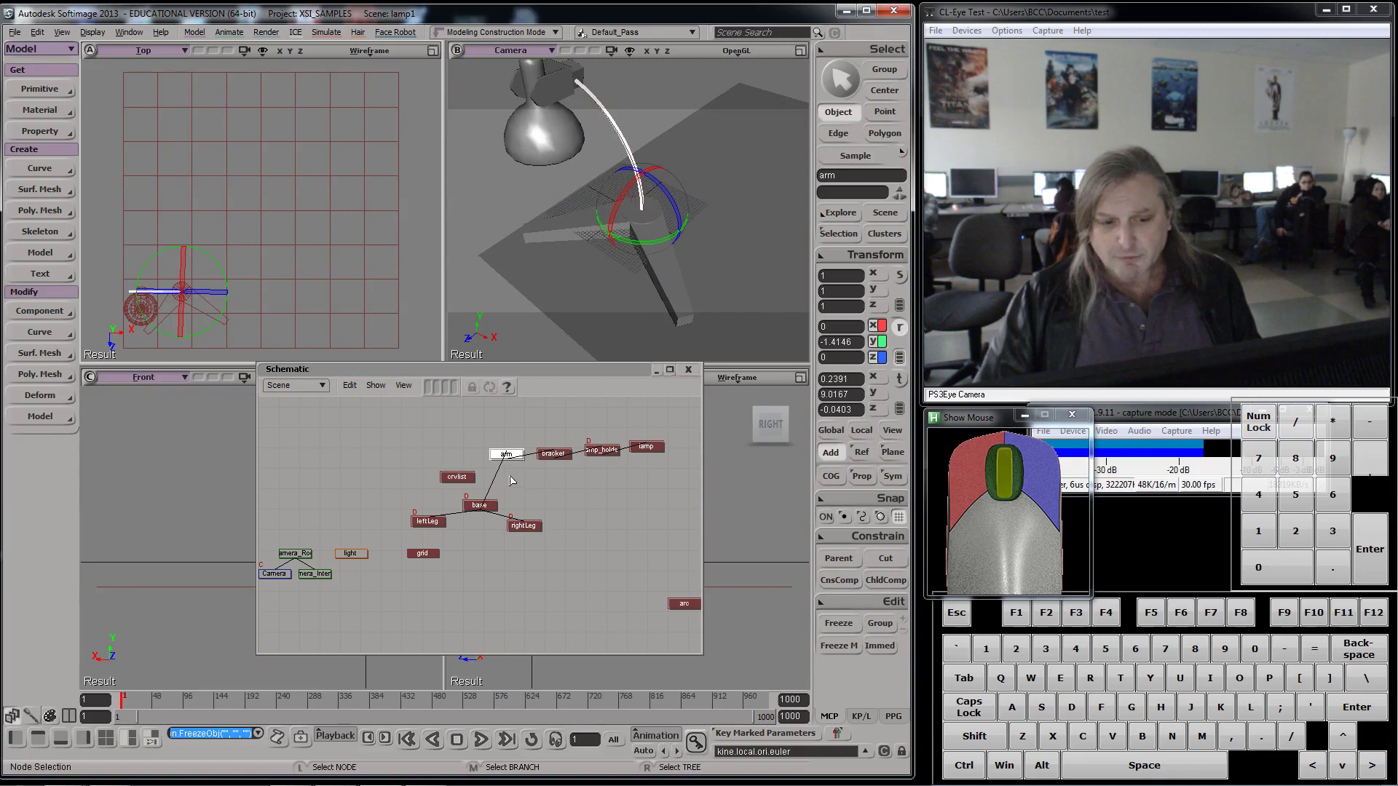
{"action": "left_click_drag", "start_coordinate": [663, 245], "coordinate": [648, 250]}
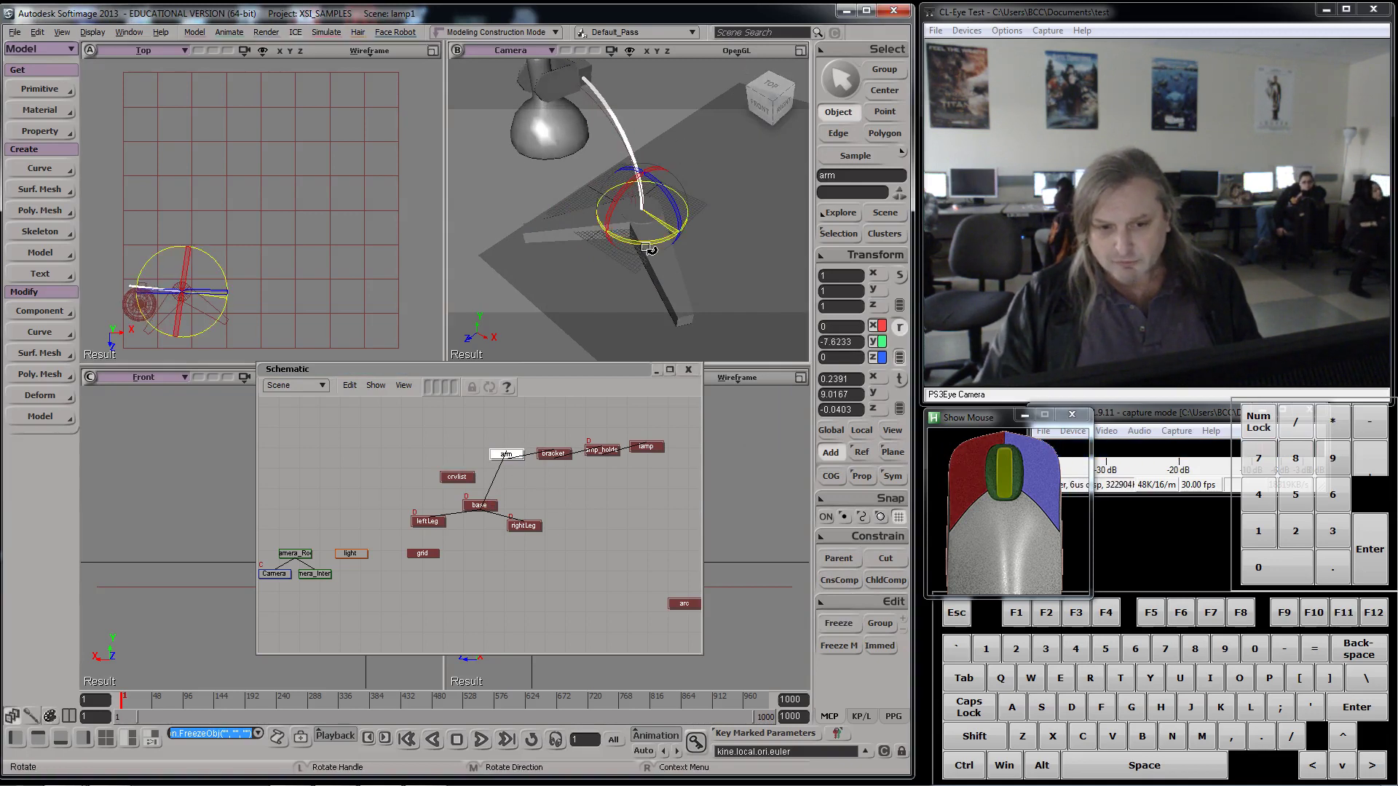
{"action": "key", "text": "ctrl+z"}
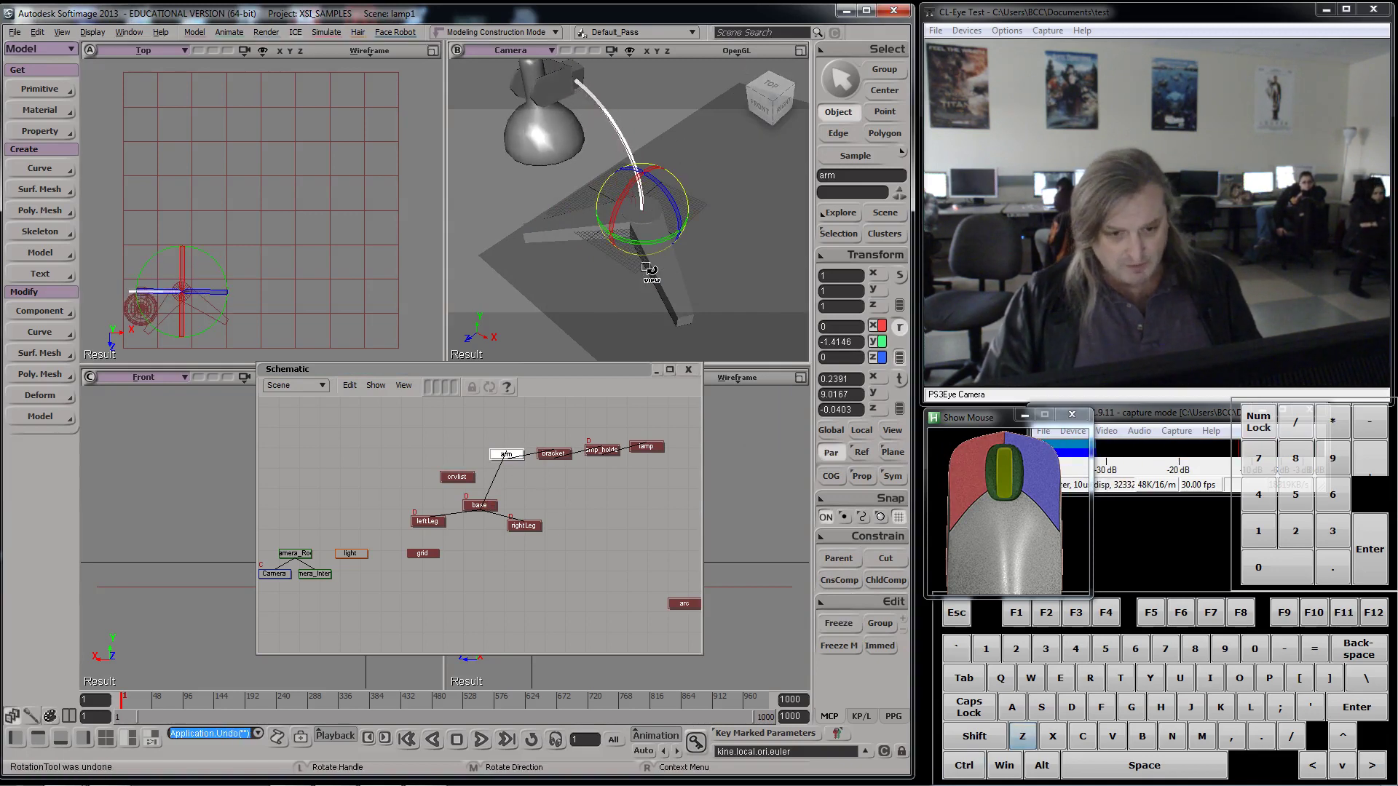
- Rotate the base branch to about -199 degrees in Y and the bracket branch to about -75, 2, -11 degrees in X, Y, Z
{"action": "middle_click", "coordinate": [479, 505]}
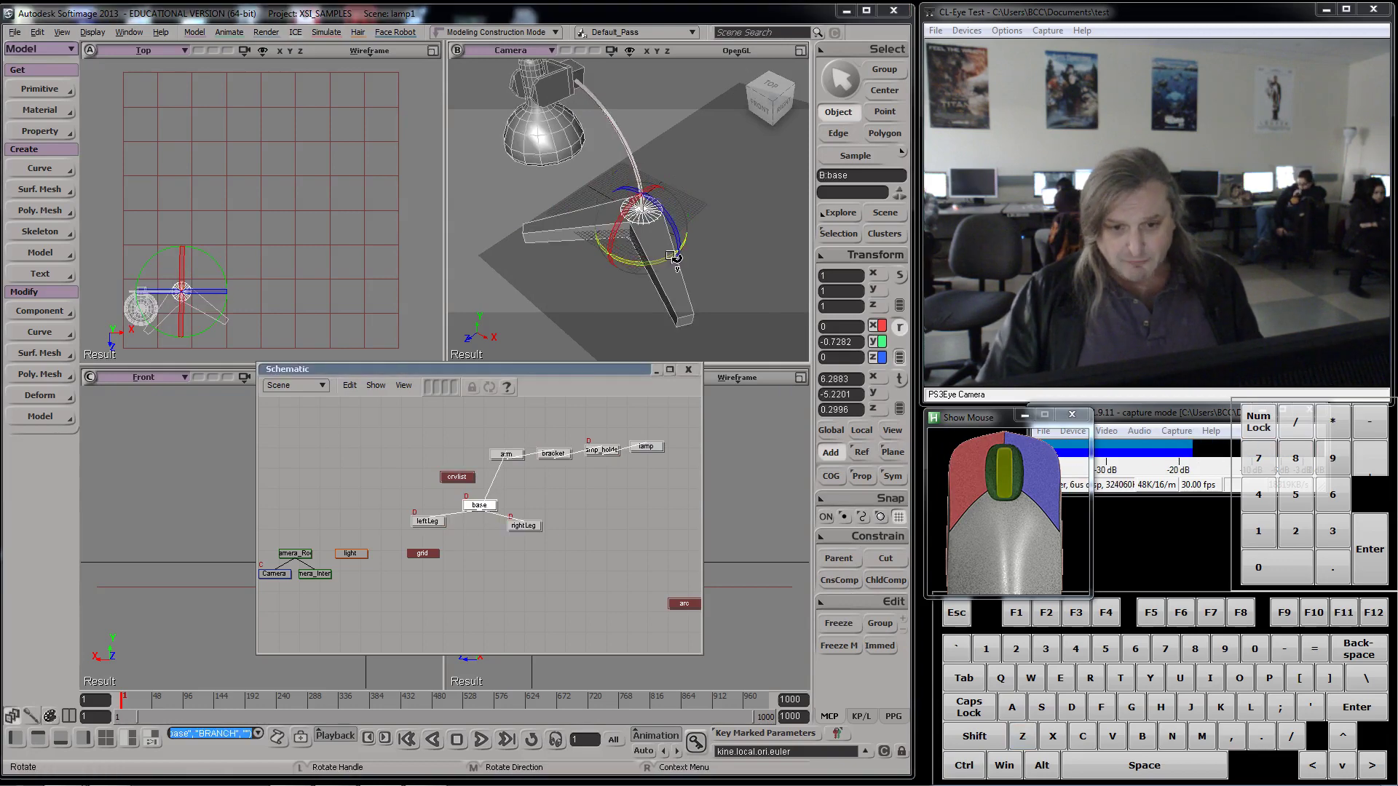
{"action": "left_click_drag", "start_coordinate": [672, 257], "coordinate": [636, 164]}
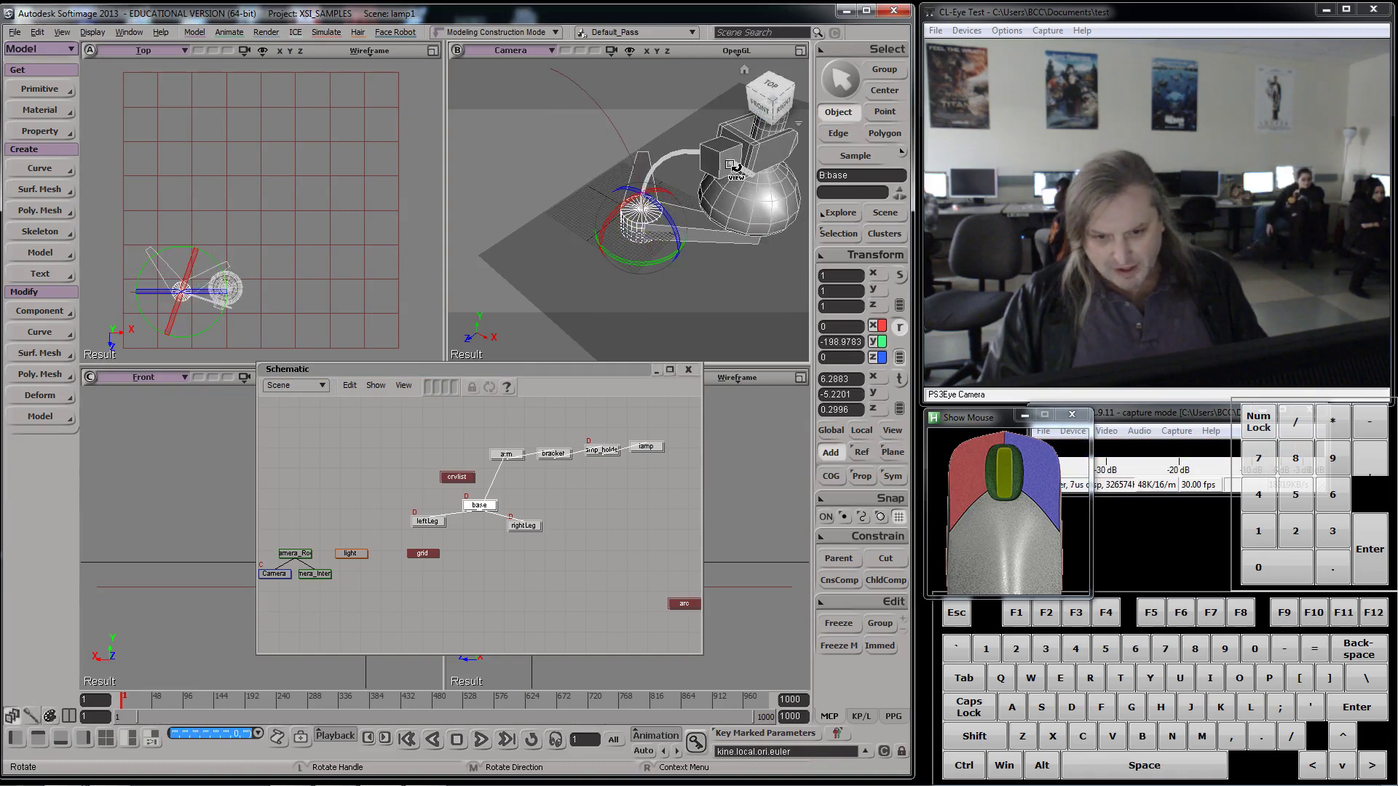
{"action": "middle_click", "coordinate": [553, 455]}
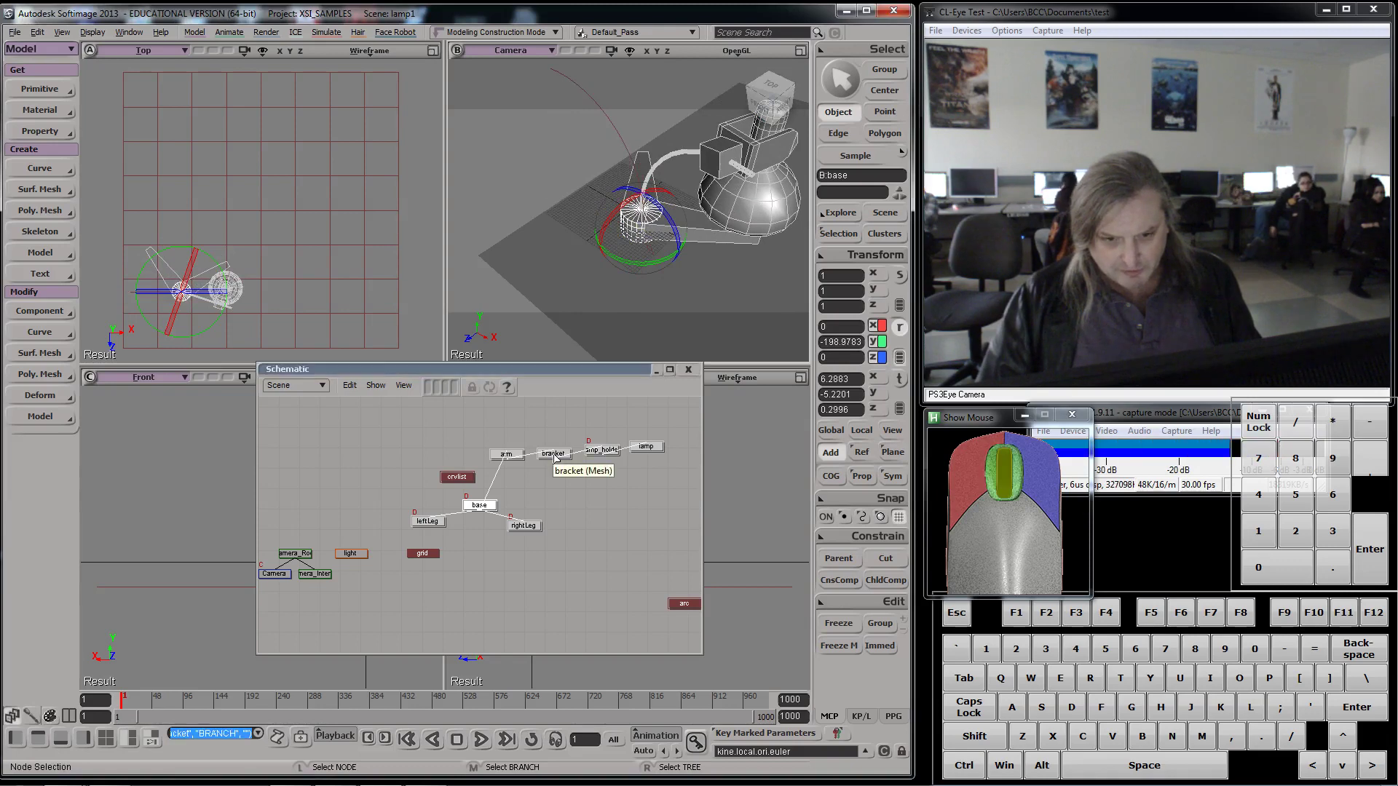
{"action": "left_click_drag", "start_coordinate": [694, 159], "coordinate": [679, 196]}
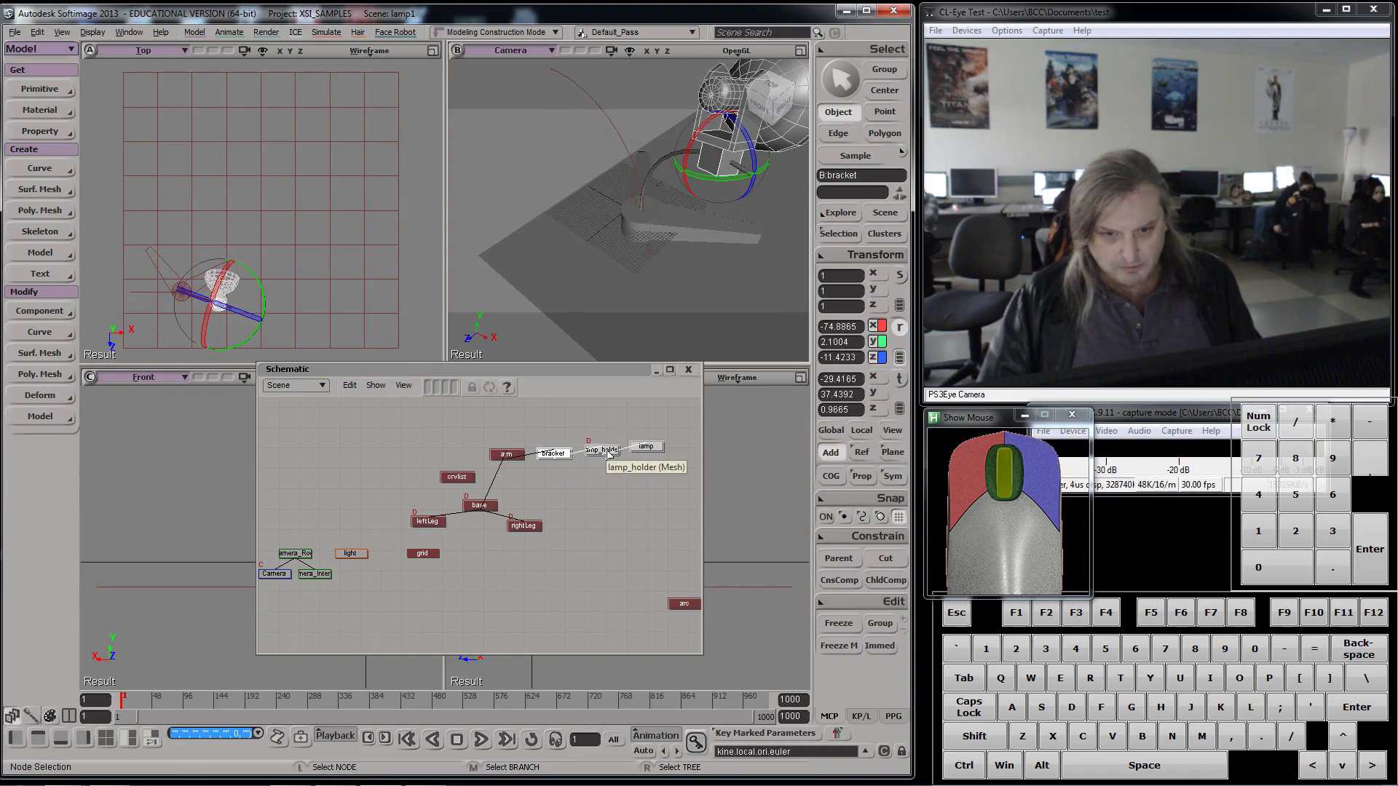
- Rotate the lamp alone to about 27 degrees in X
{"action": "left_click", "coordinate": [645, 447]}
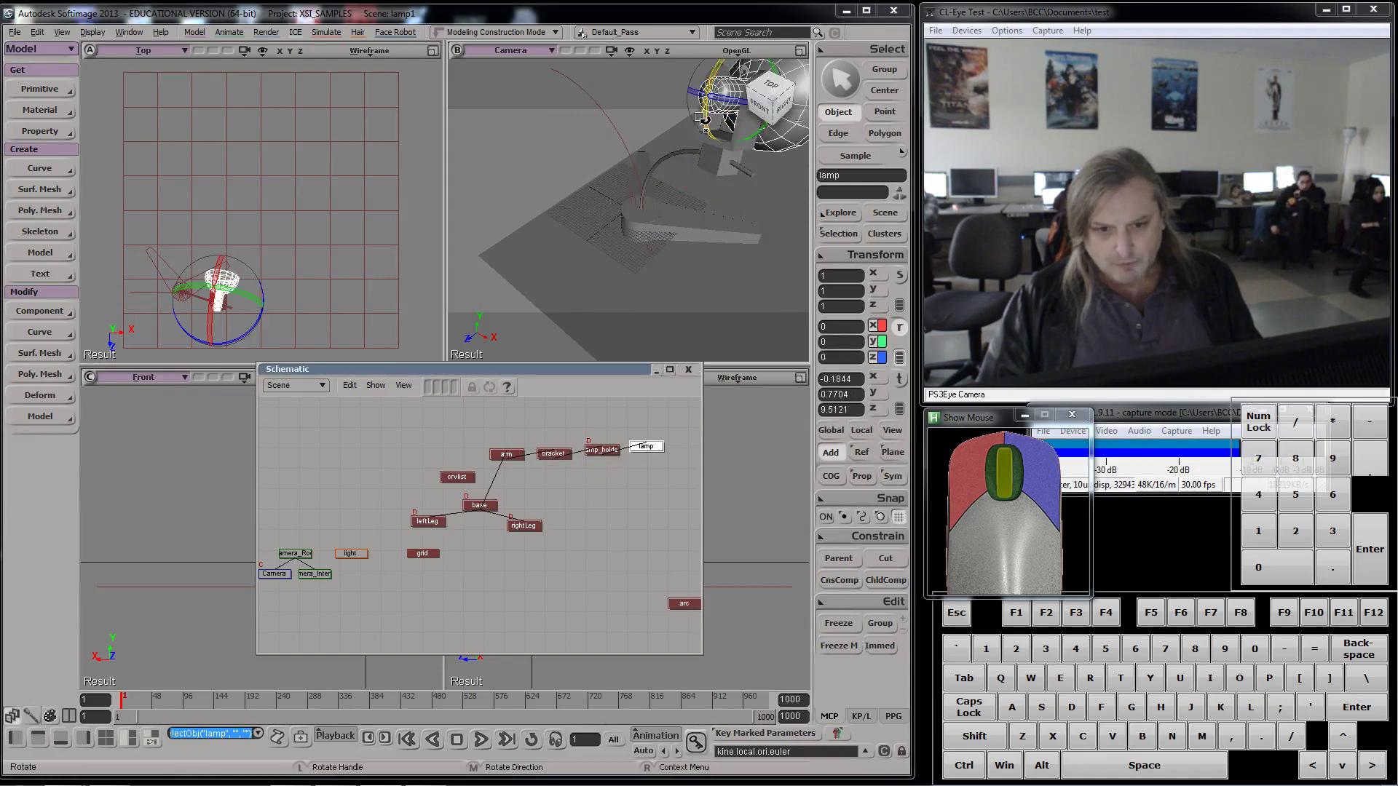
{"action": "left_click_drag", "start_coordinate": [717, 76], "coordinate": [708, 95]}
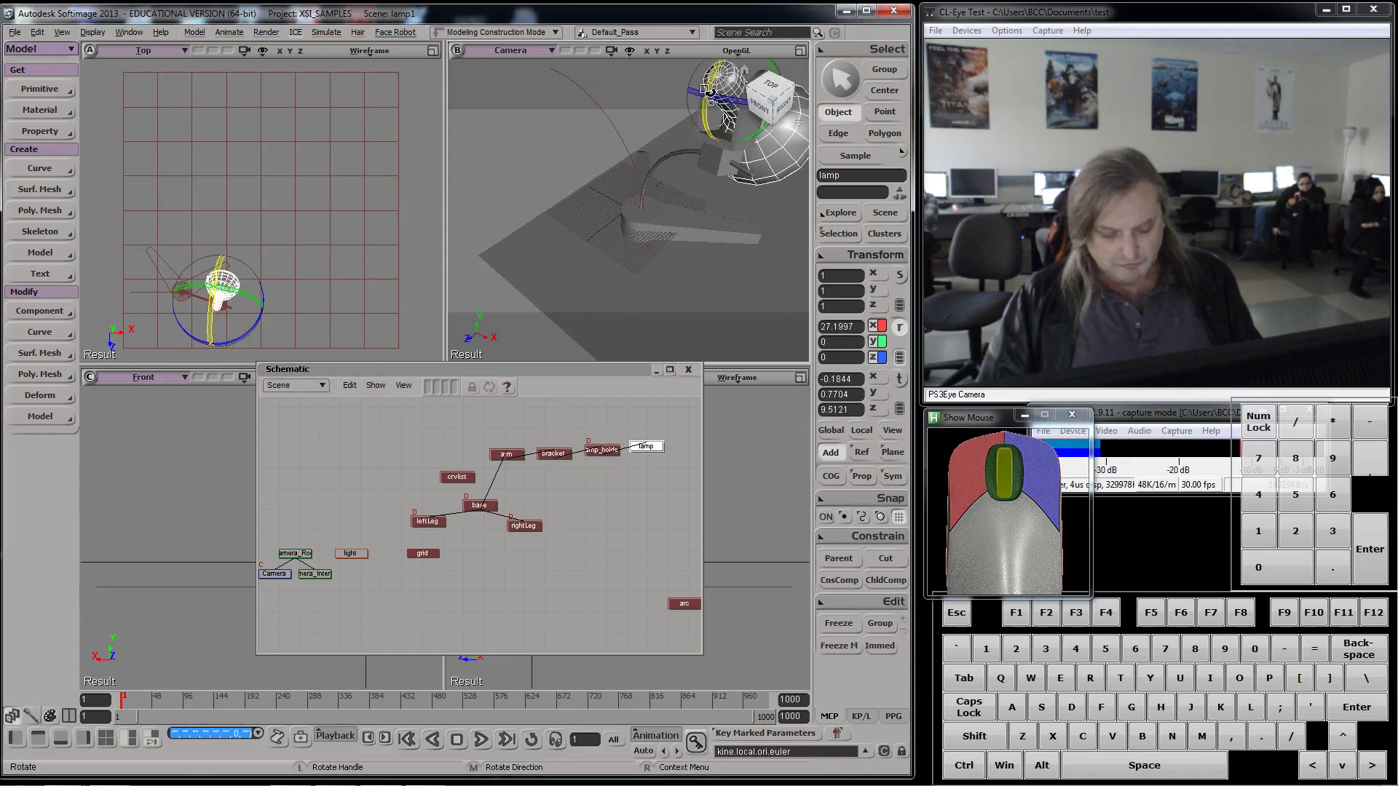
{"action": "key", "text": "s"}
{"action": "right_click_drag", "start_coordinate": [707, 94], "coordinate": [608, 224]}
{"action": "scroll", "coordinate": [609, 221], "scroll_direction": "up", "scroll_amount": 5}
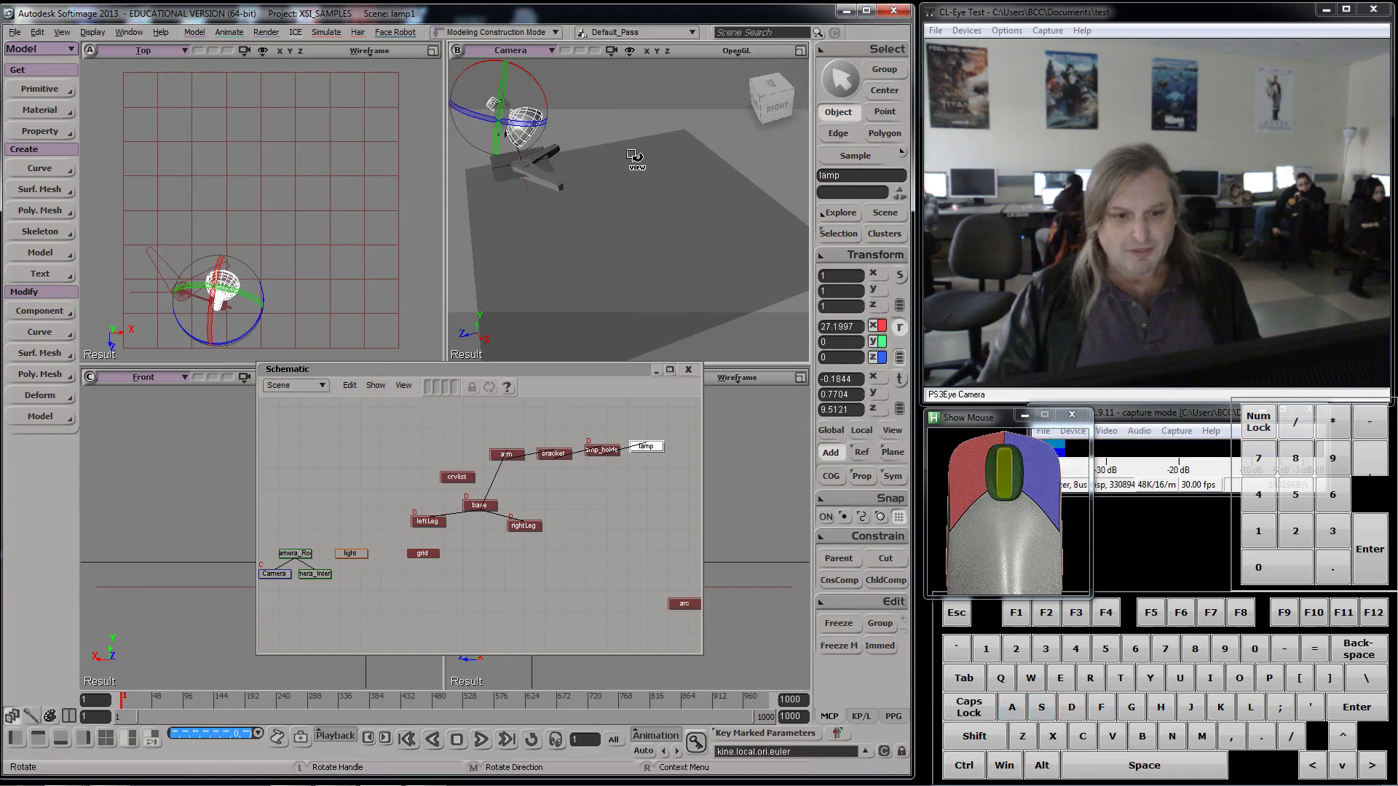
{"action": "right_click_drag", "start_coordinate": [634, 156], "coordinate": [493, 218]}
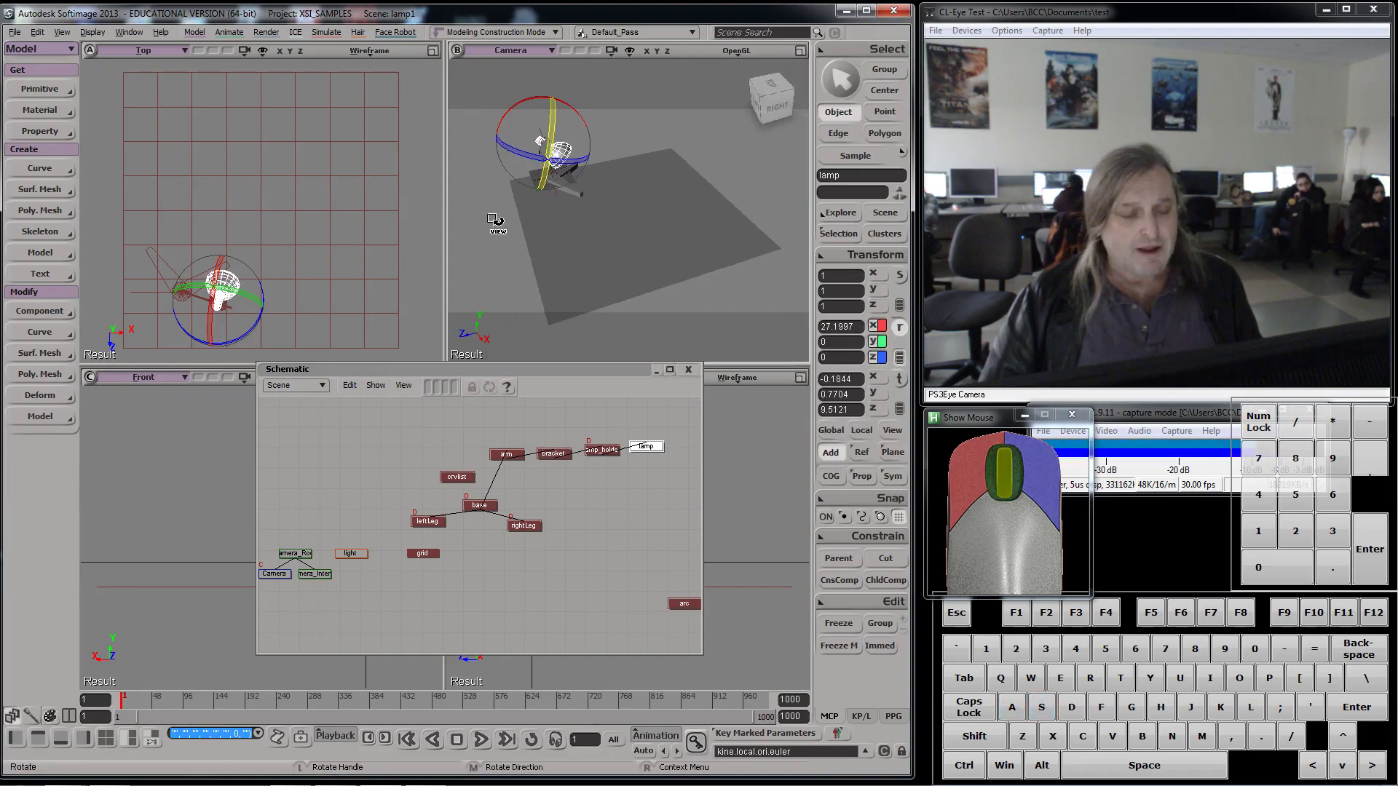
- Branch-select base and translate the whole lamp down to about -11.9 in Y
{"action": "middle_click", "coordinate": [473, 511]}
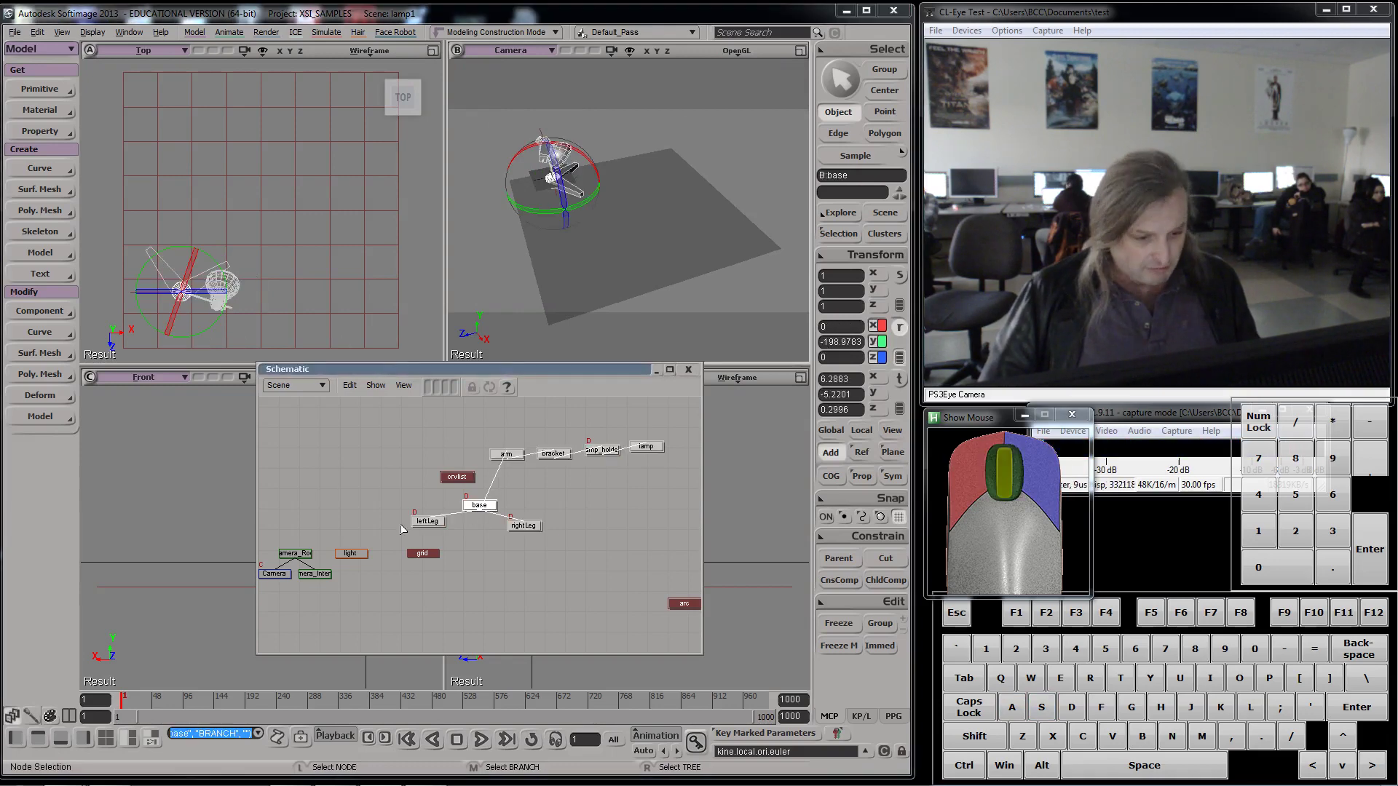
{"action": "left_click_drag", "start_coordinate": [442, 369], "coordinate": [757, 703]}
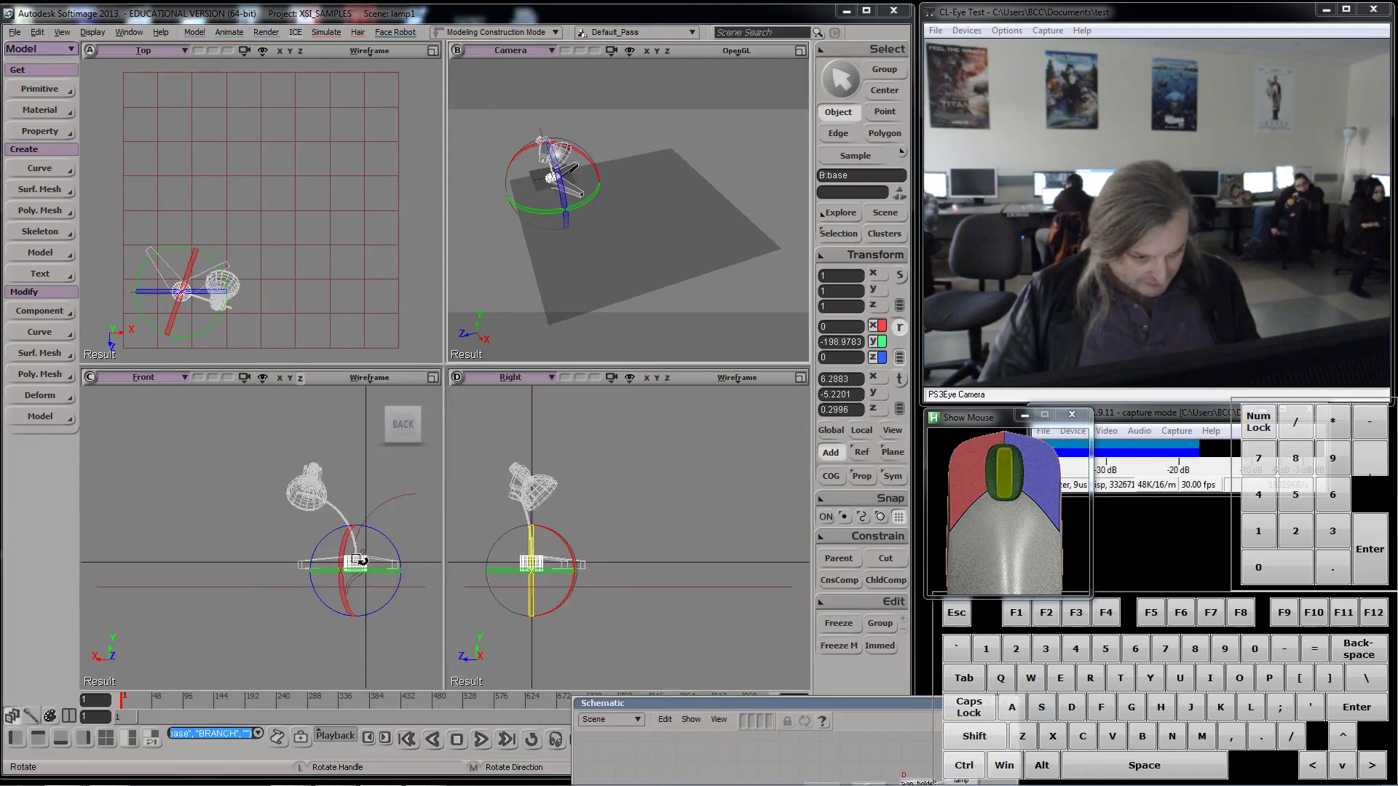
{"action": "left_click", "coordinate": [900, 377]}
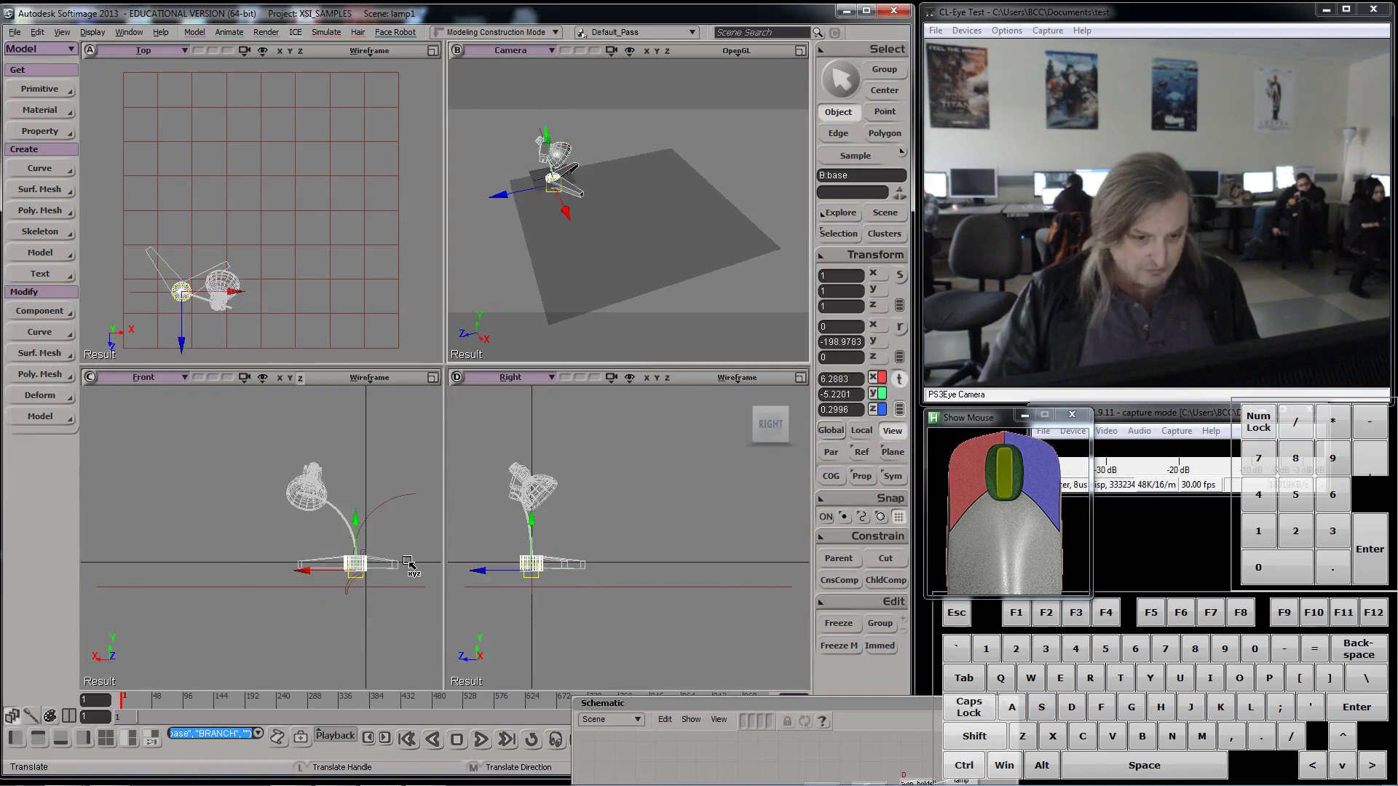
{"action": "left_click_drag", "start_coordinate": [356, 555], "coordinate": [358, 566]}
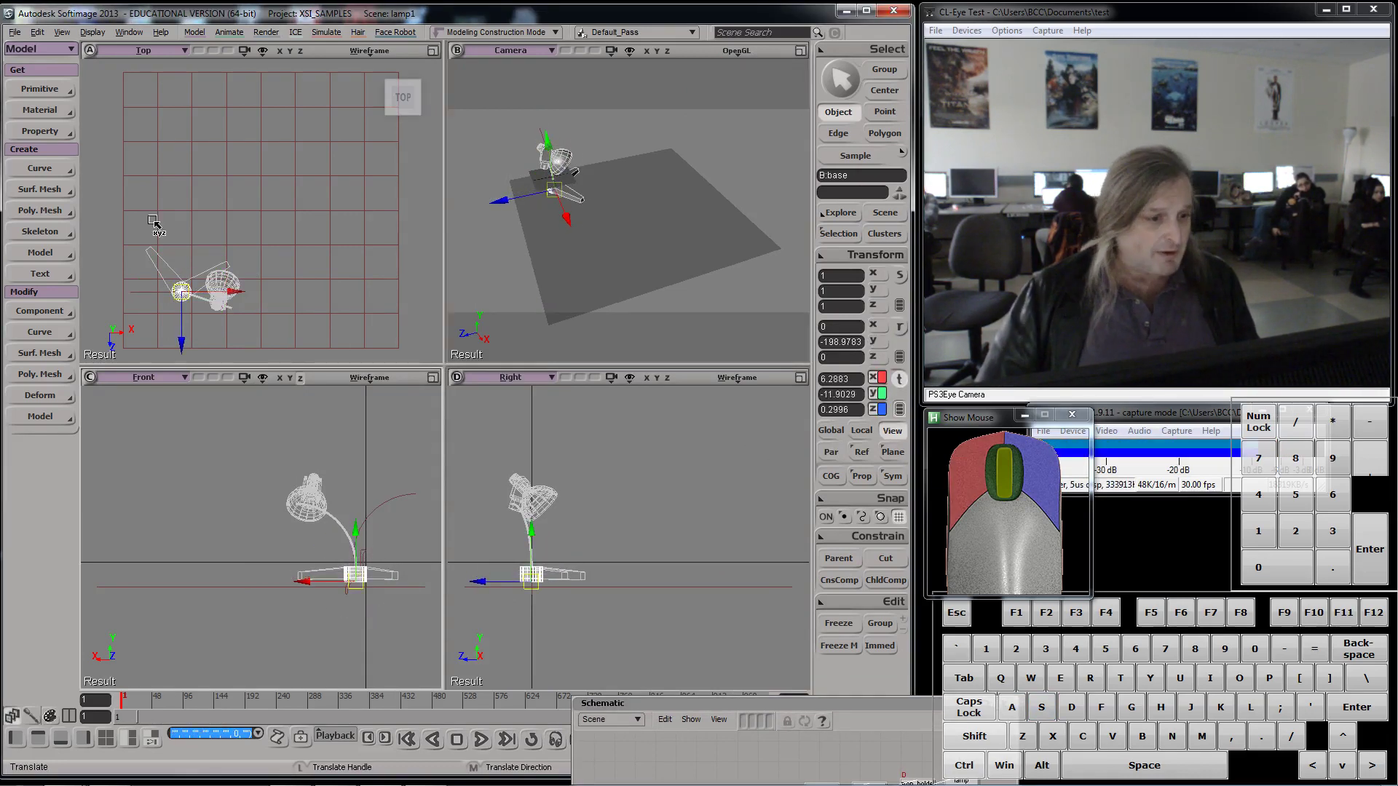
- Minimize the Schematic window and set a position keyframe for the base branch at frame 1
{"action": "left_click_drag", "start_coordinate": [646, 703], "coordinate": [144, 243]}
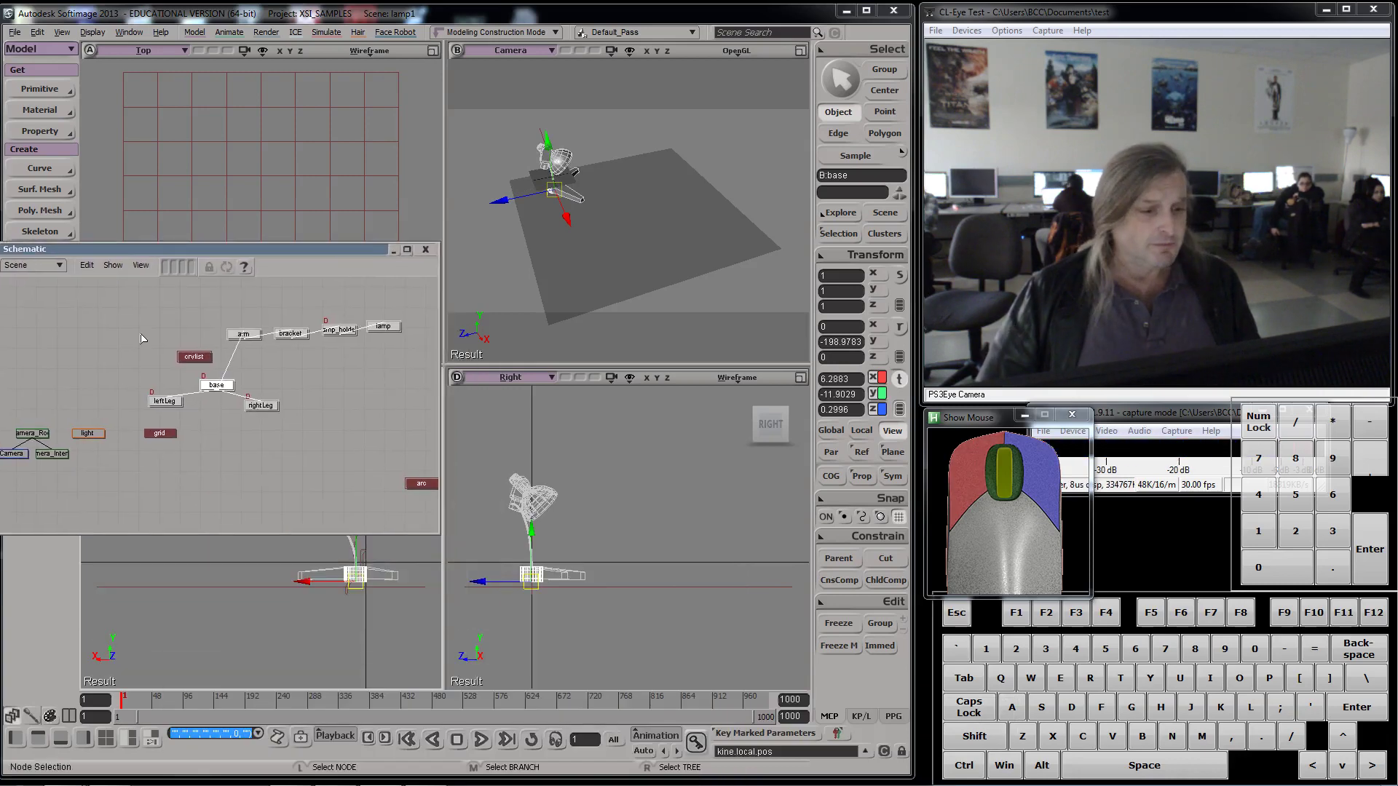
{"action": "left_click", "coordinate": [396, 252]}
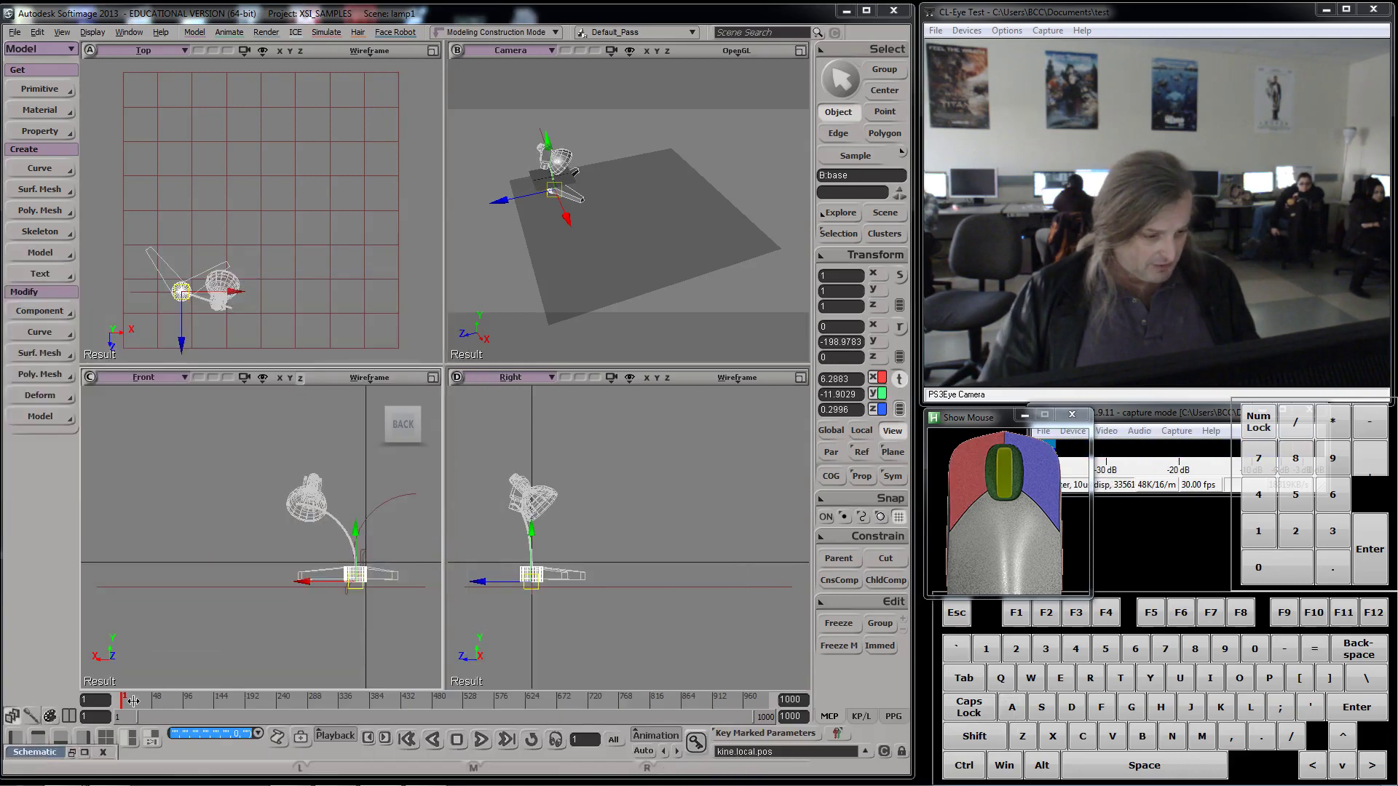
{"action": "left_click", "coordinate": [695, 741]}
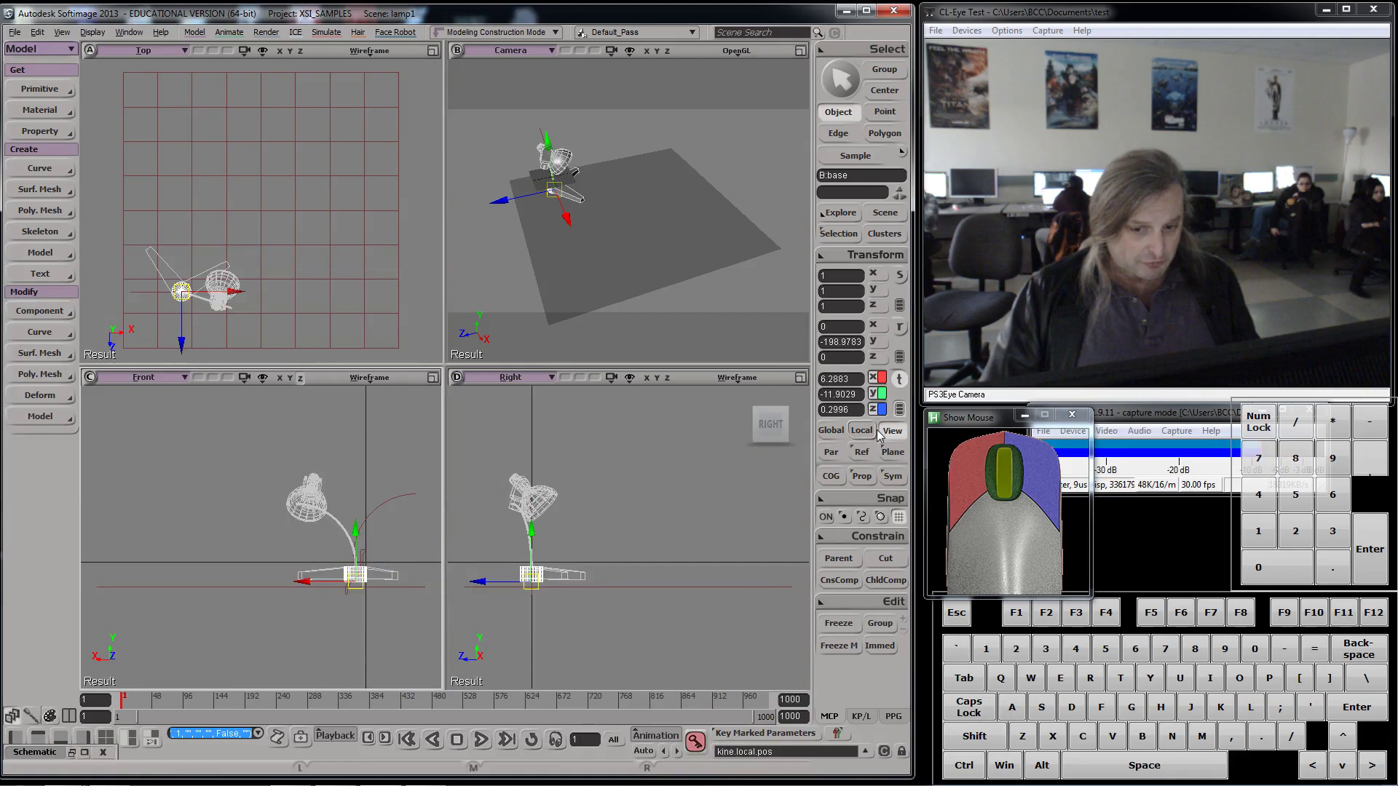
- Move to frame 60, translate the base branch to about 0.5 in X and -84 in Z, and set a position keyframe
{"action": "left_click", "coordinate": [145, 697]}
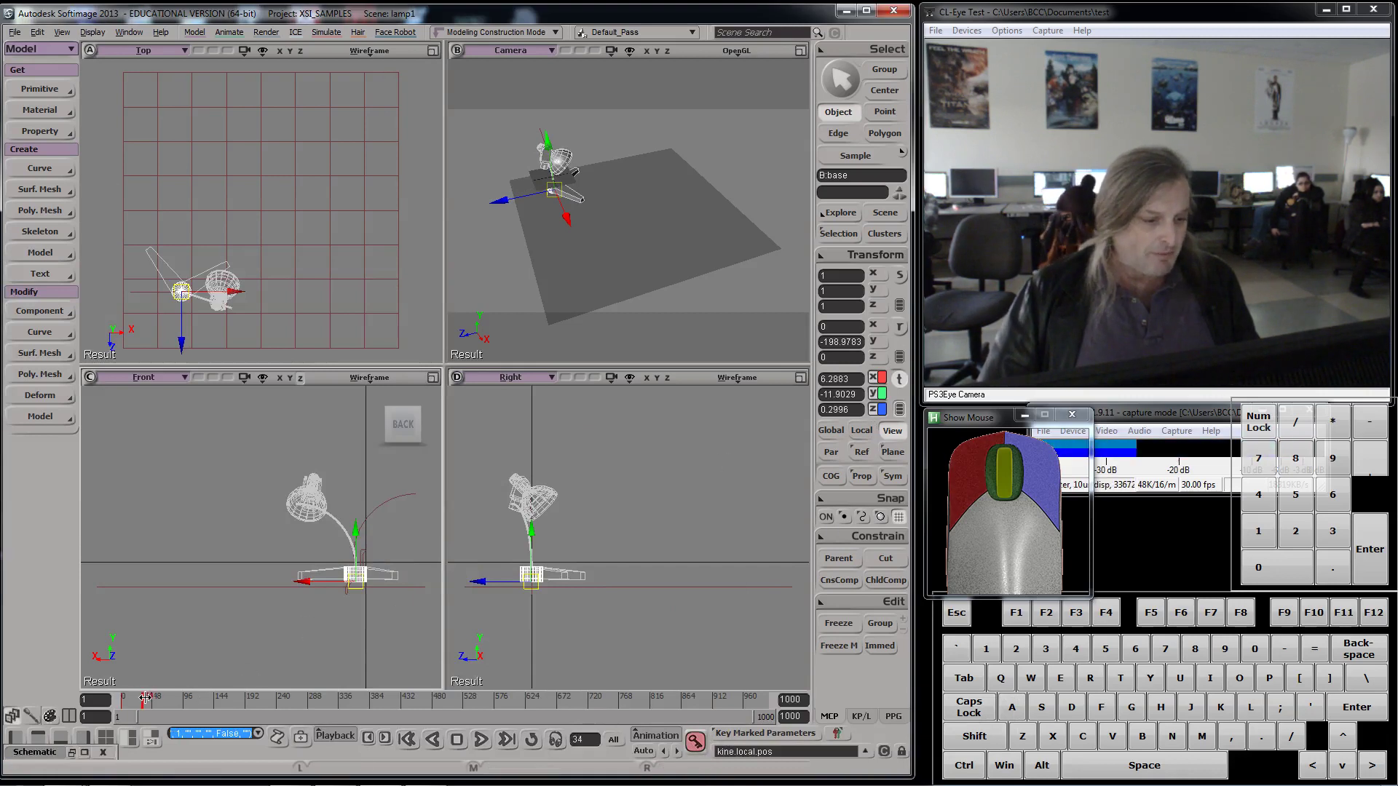
{"action": "left_click_drag", "start_coordinate": [145, 697], "coordinate": [160, 698]}
{"action": "key", "text": "v"}
{"action": "left_click_drag", "start_coordinate": [181, 291], "coordinate": [175, 178]}
{"action": "left_click", "coordinate": [696, 742]}
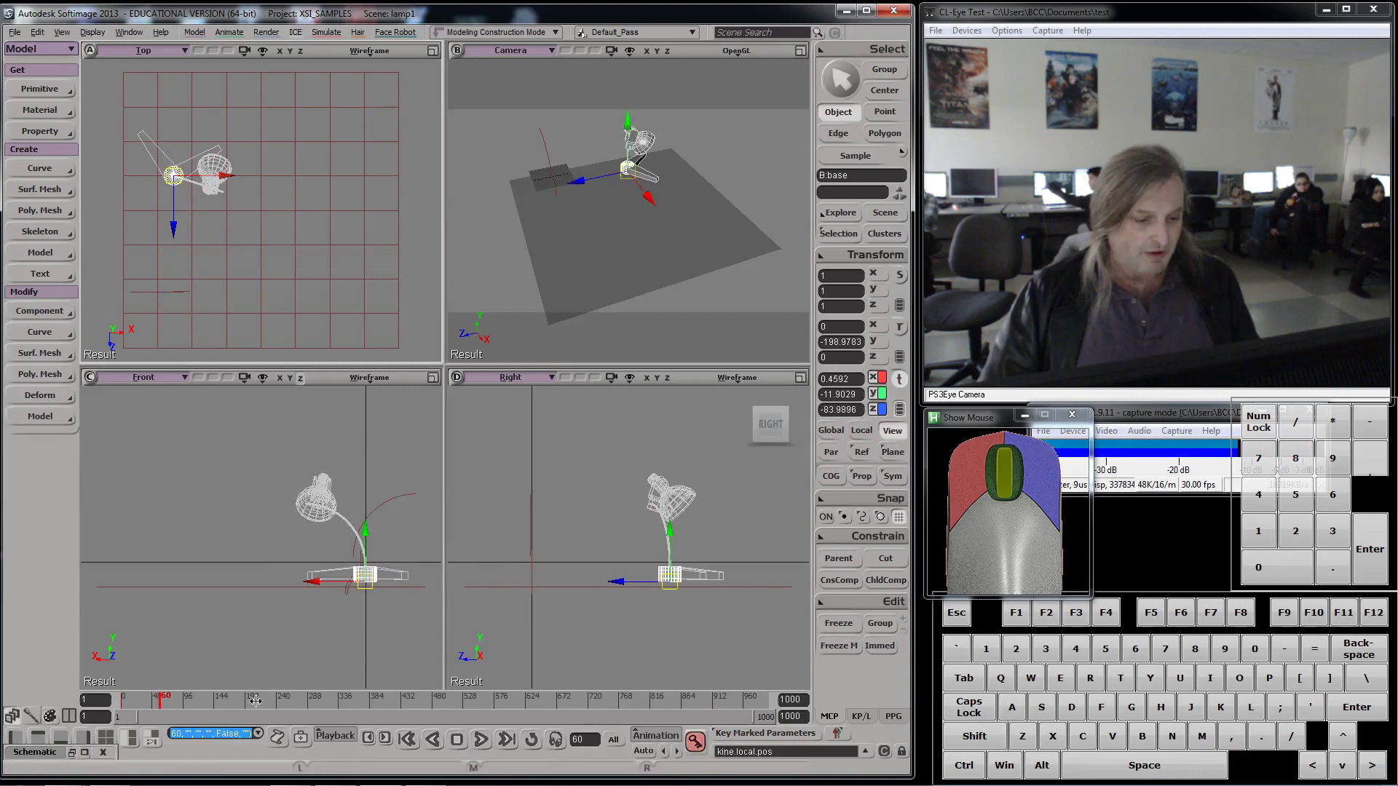
- At frame 118, translate the base branch to about 73 in X and -109 in Z, and set a position keyframe
{"action": "left_click_drag", "start_coordinate": [161, 700], "coordinate": [198, 700]}
{"action": "left_click_drag", "start_coordinate": [171, 201], "coordinate": [271, 169]}
{"action": "left_click", "coordinate": [695, 741]}
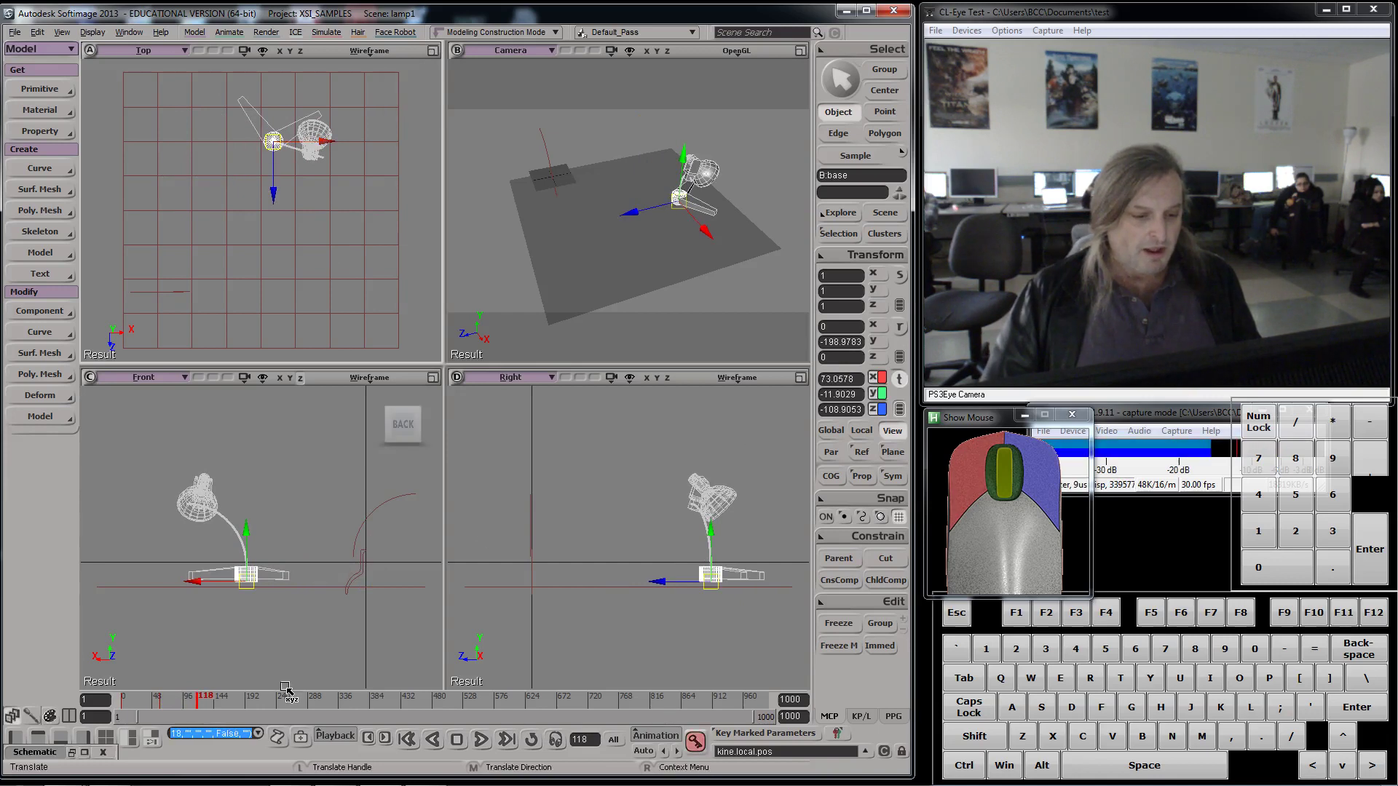
- At frame 165, translate the base branch to about 97 in X and -69 in Z without keying it, and scrub the timeline
{"action": "mouse_move", "coordinate": [226, 699]}
{"action": "left_mouse_down"}
{"action": "mouse_move", "coordinate": [213, 697]}
{"action": "mouse_move", "coordinate": [228, 699]}
{"action": "left_mouse_up"}
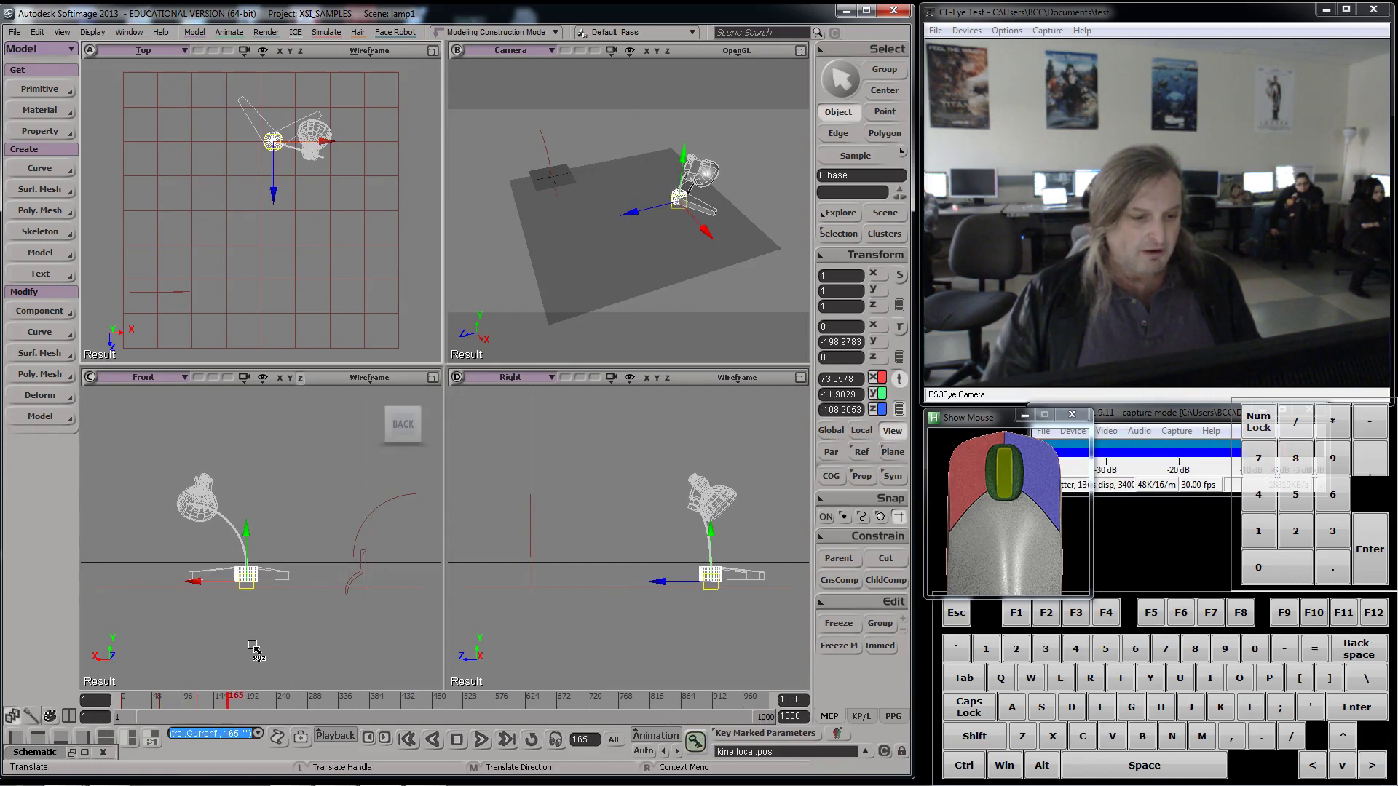
{"action": "left_click_drag", "start_coordinate": [353, 251], "coordinate": [385, 305]}
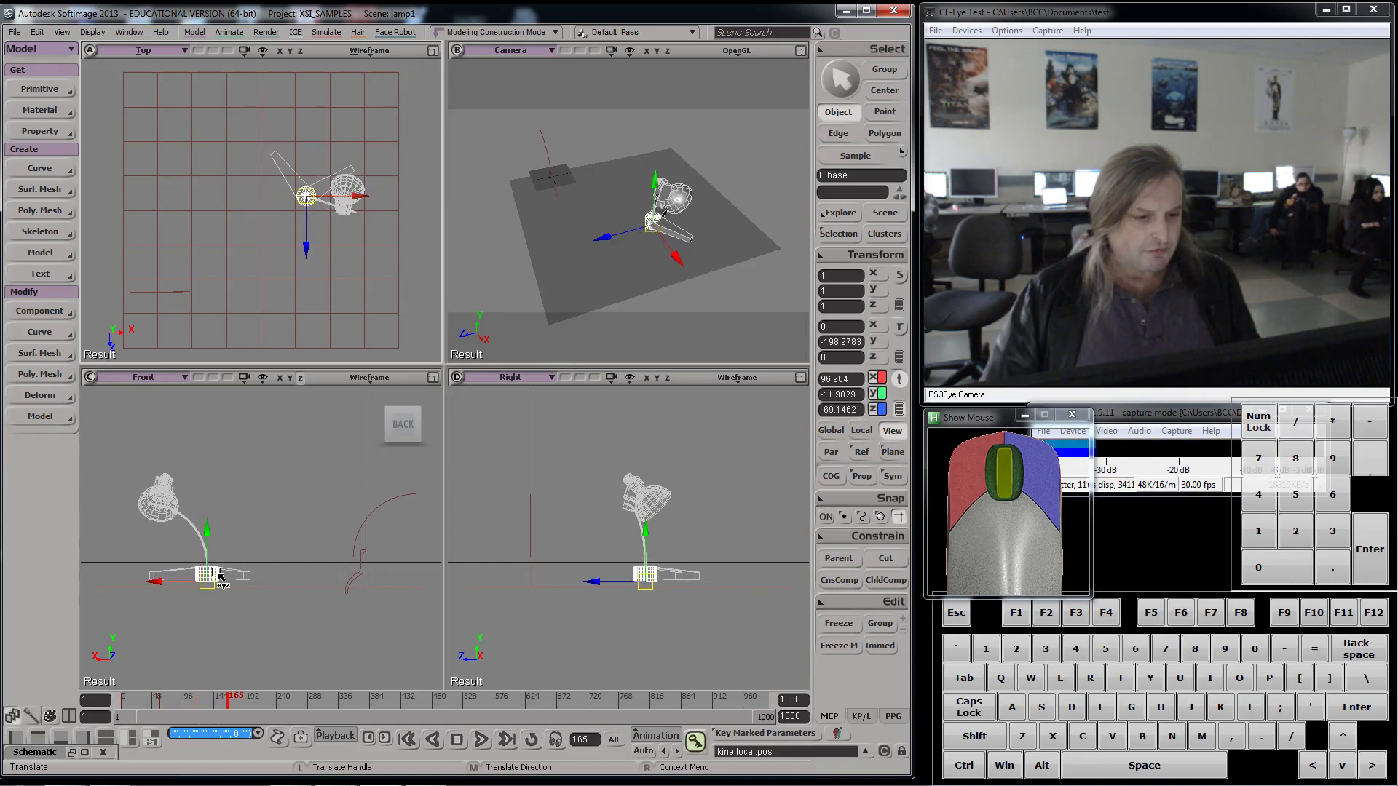
{"action": "left_click", "coordinate": [234, 696]}
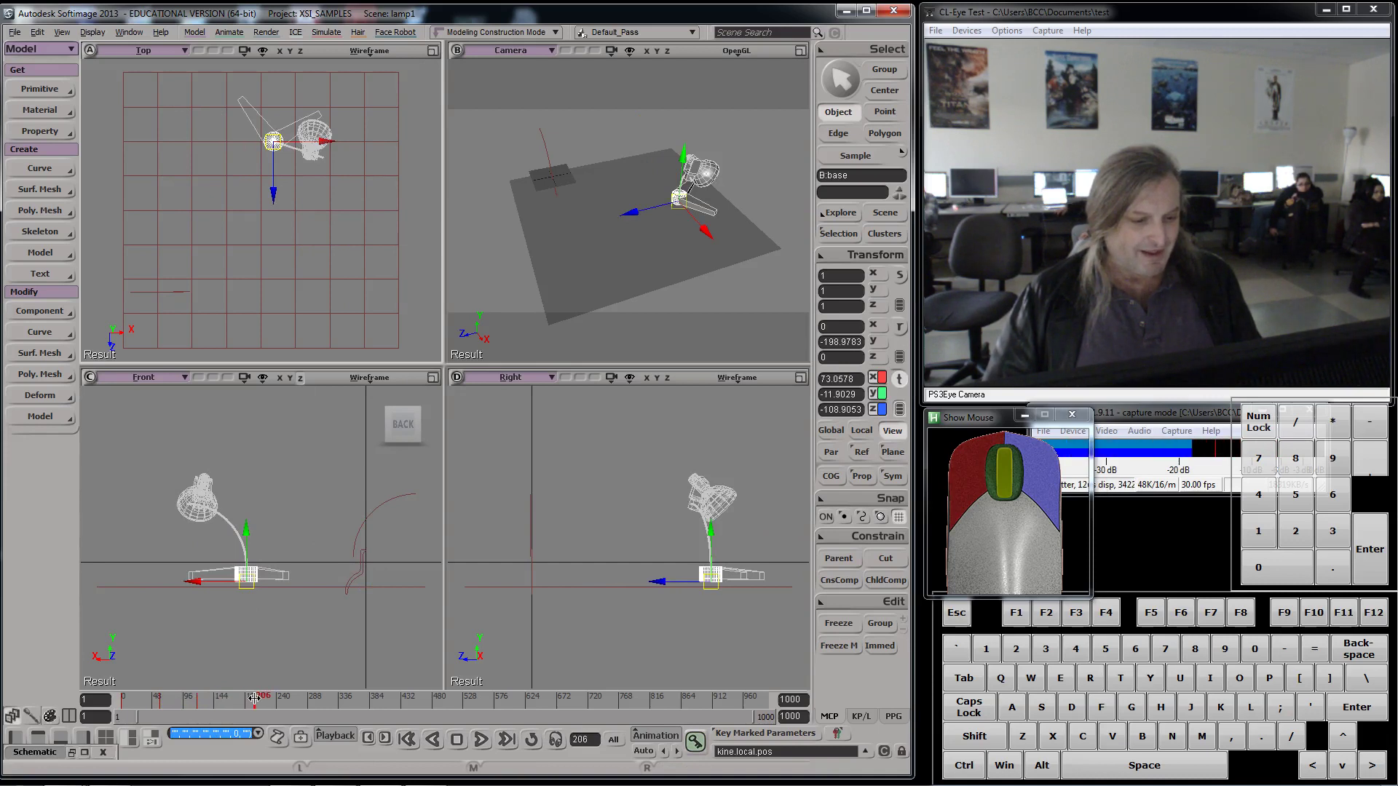
{"action": "left_click_drag", "start_coordinate": [225, 695], "coordinate": [224, 695]}
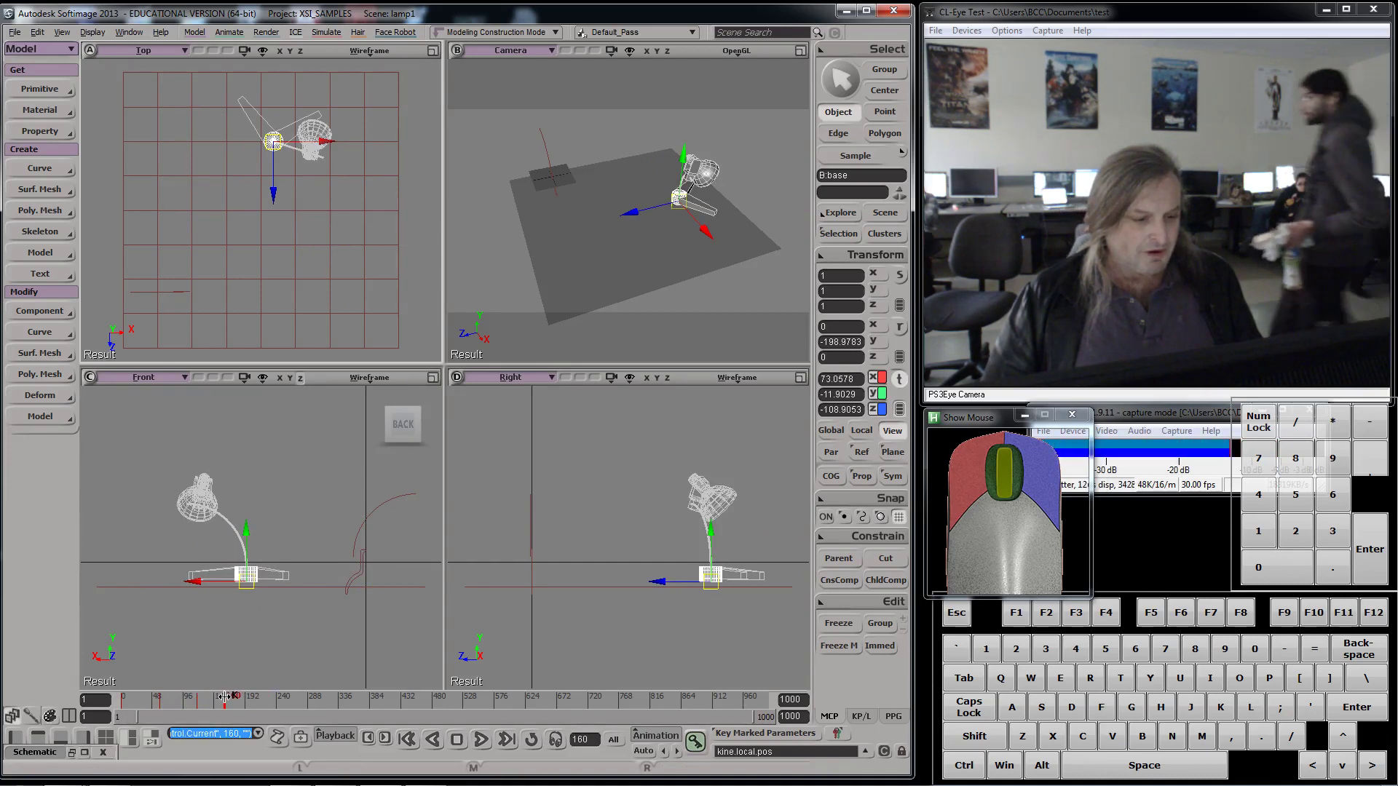
- Step through the base's position keyframes, back to frame 1 and forward to frame 118
{"action": "left_click", "coordinate": [664, 750]}
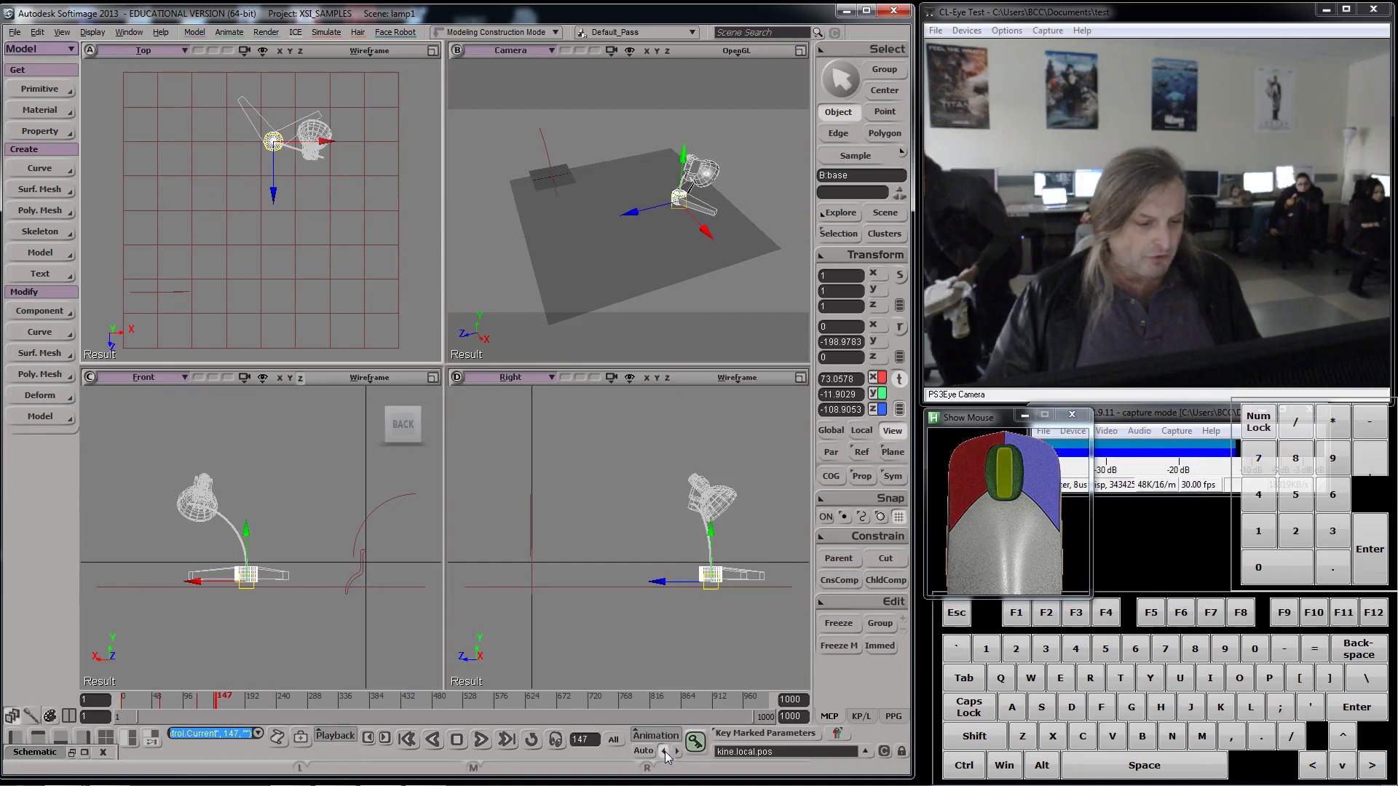
{"action": "left_click", "coordinate": [663, 750]}
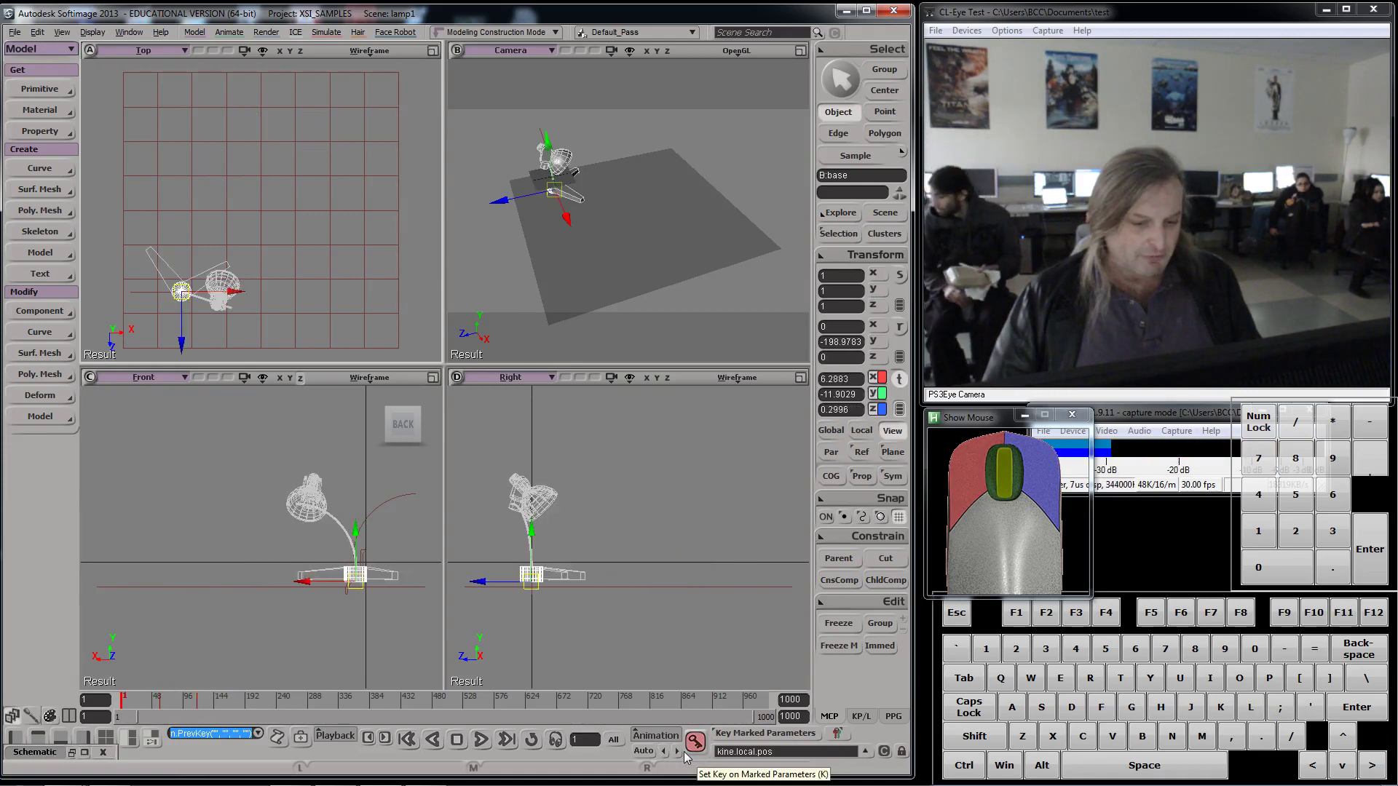
{"action": "left_click", "coordinate": [676, 751]}
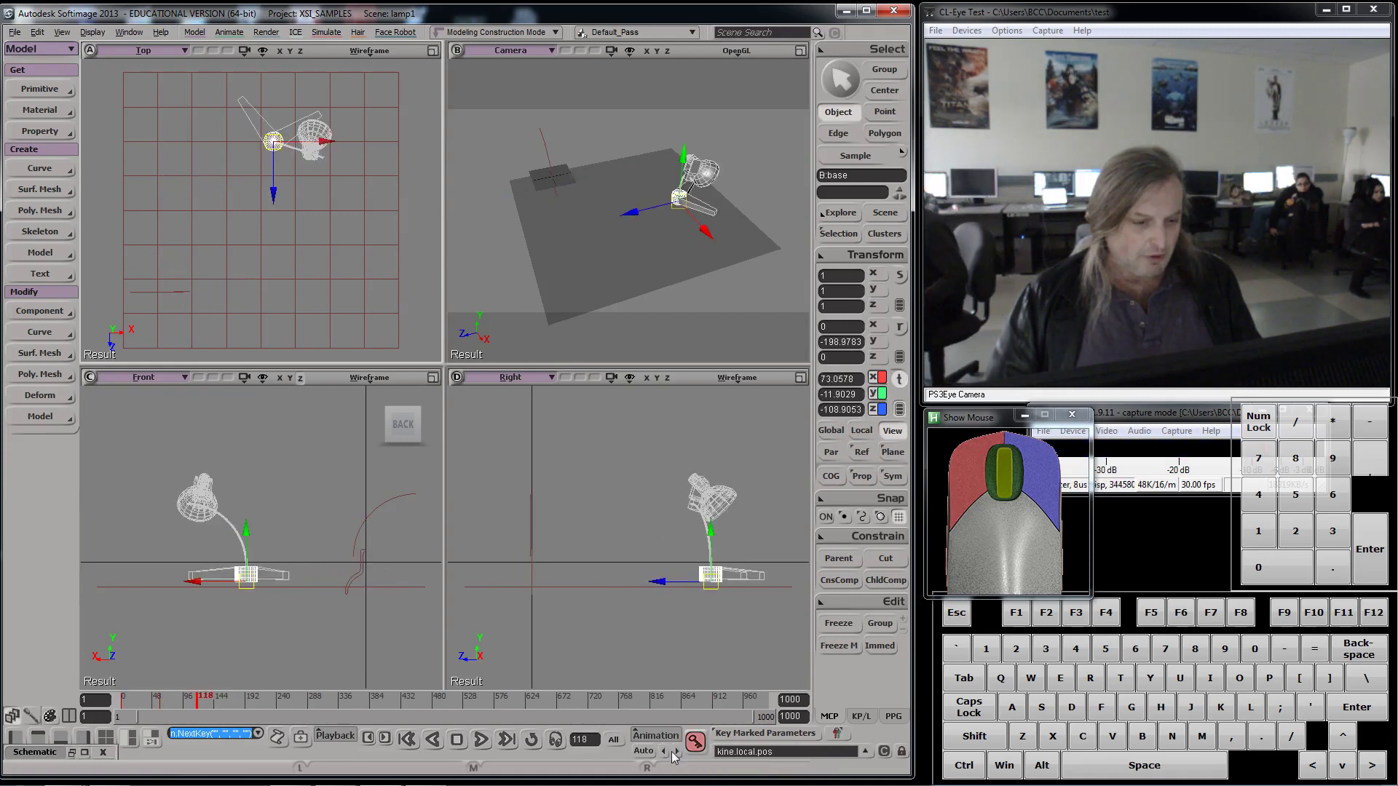
- At frame 138, translate the base branch to about 60 in X and 0.6 in Y, and set a position keyframe
{"action": "left_click_drag", "start_coordinate": [202, 705], "coordinate": [210, 704]}
{"action": "left_click_drag", "start_coordinate": [254, 569], "coordinate": [268, 555]}
{"action": "left_click", "coordinate": [696, 740]}
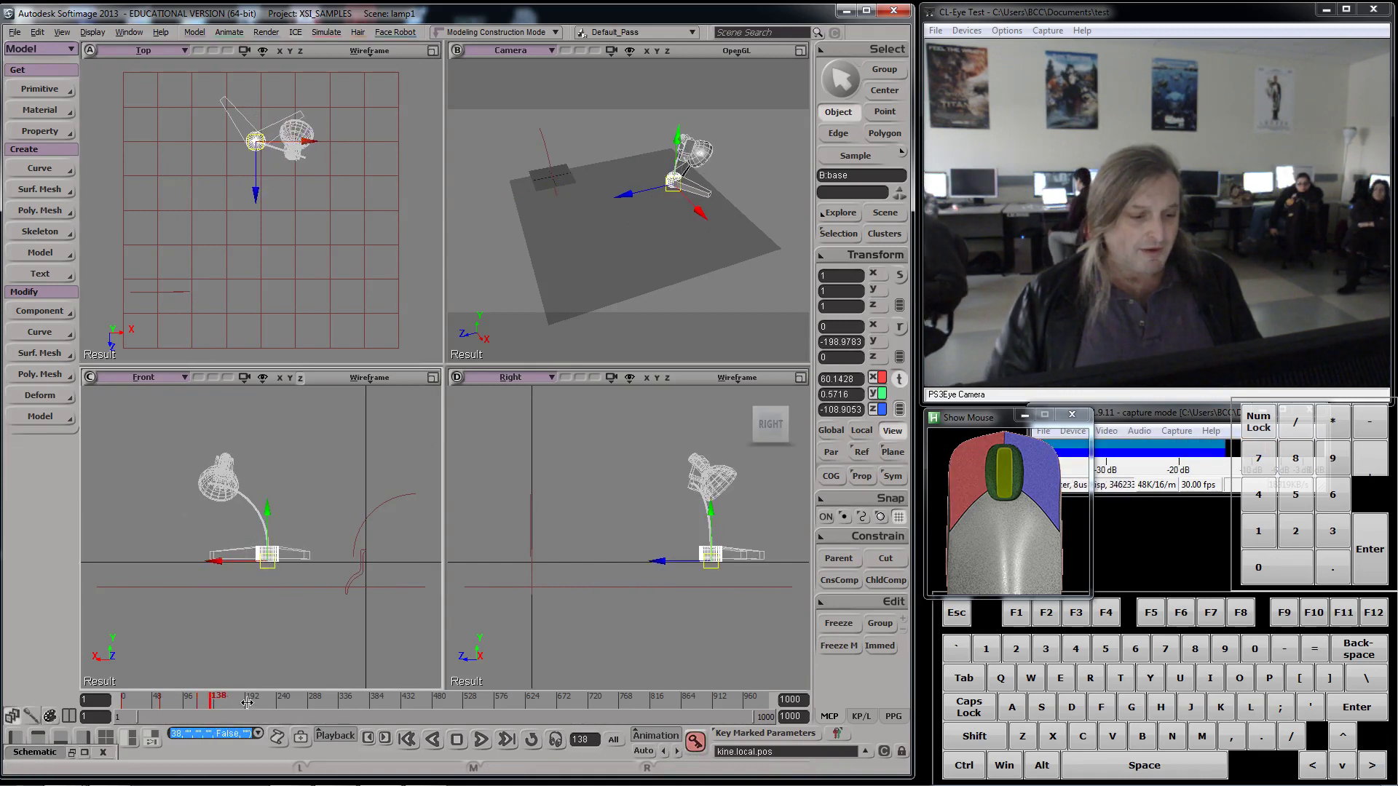
- At frame 173, translate the base branch to about 51 in X and -14 in Y, and set a position keyframe
{"action": "left_click", "coordinate": [230, 705]}
{"action": "left_click_drag", "start_coordinate": [268, 557], "coordinate": [283, 579]}
{"action": "left_click", "coordinate": [695, 740]}
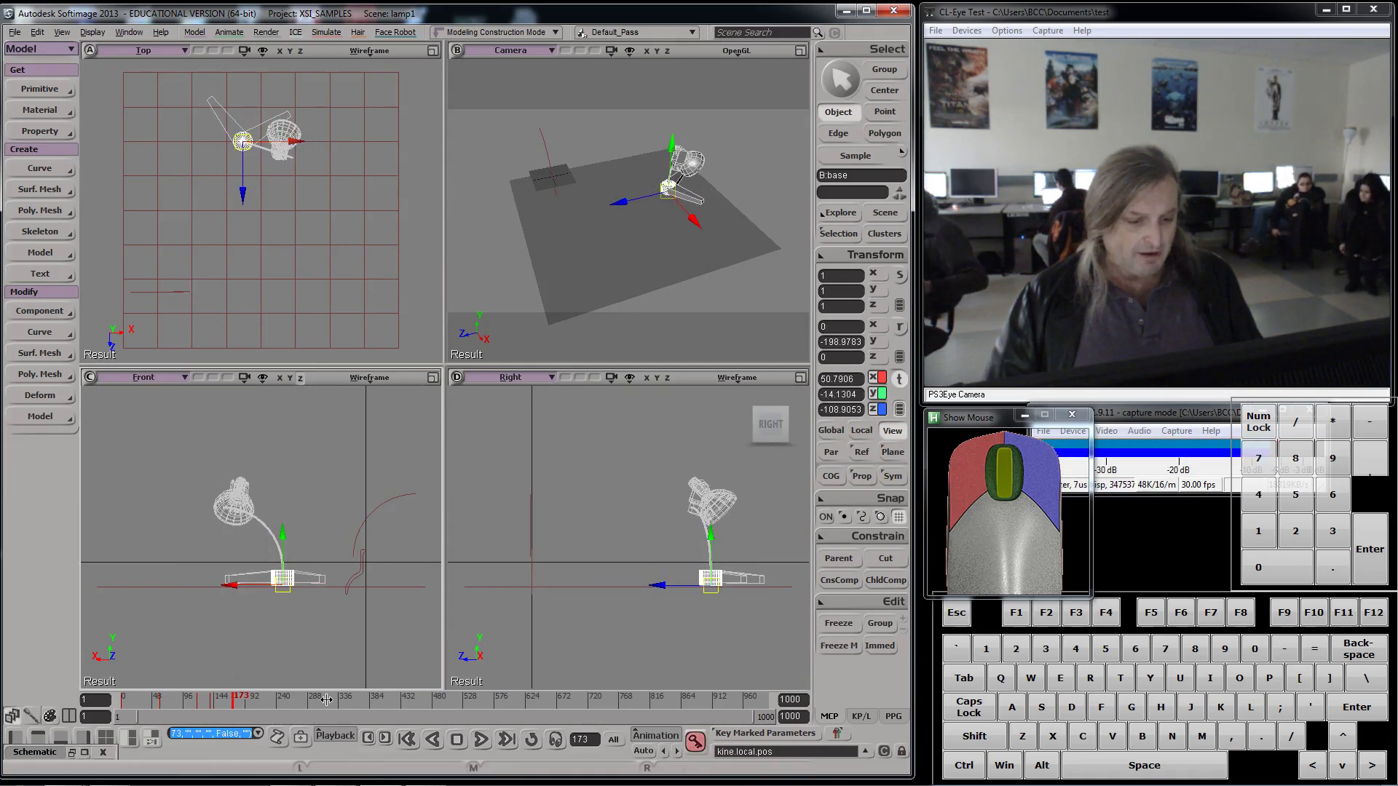
- Return to frame 1, rotate the base branch to about -8.5 degrees in Z, and set a rotation keyframe
{"action": "left_click_drag", "start_coordinate": [233, 701], "coordinate": [74, 658]}
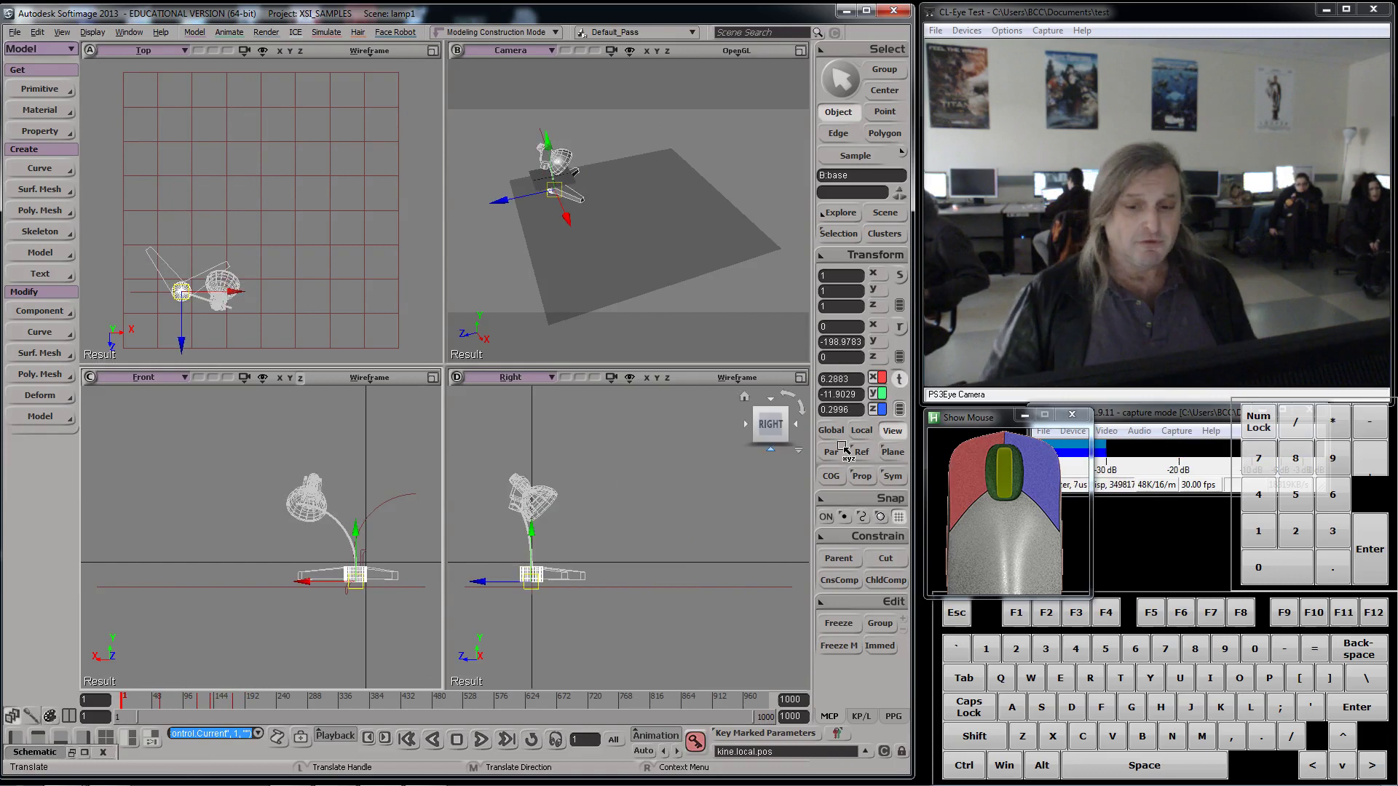
{"action": "left_click", "coordinate": [900, 327]}
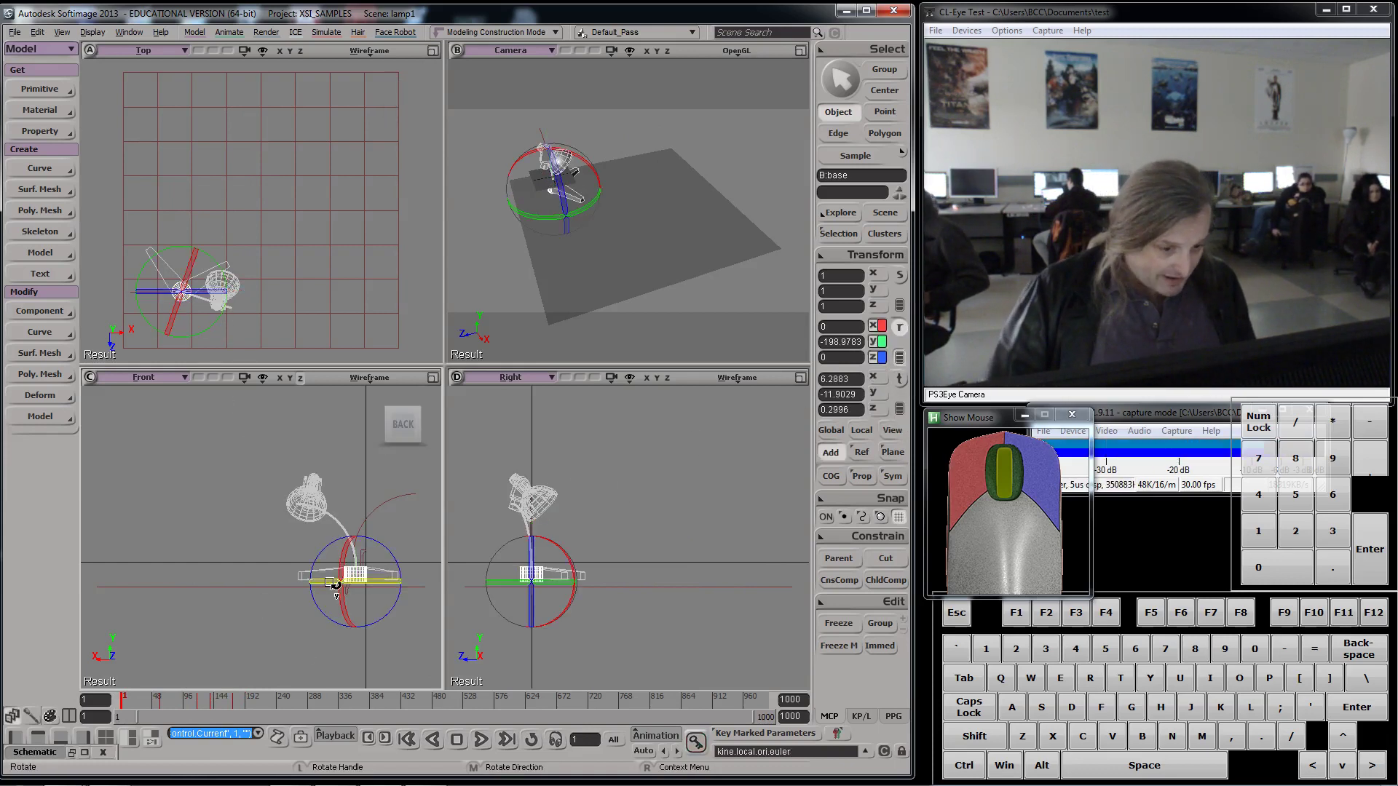
{"action": "left_click_drag", "start_coordinate": [390, 552], "coordinate": [382, 546]}
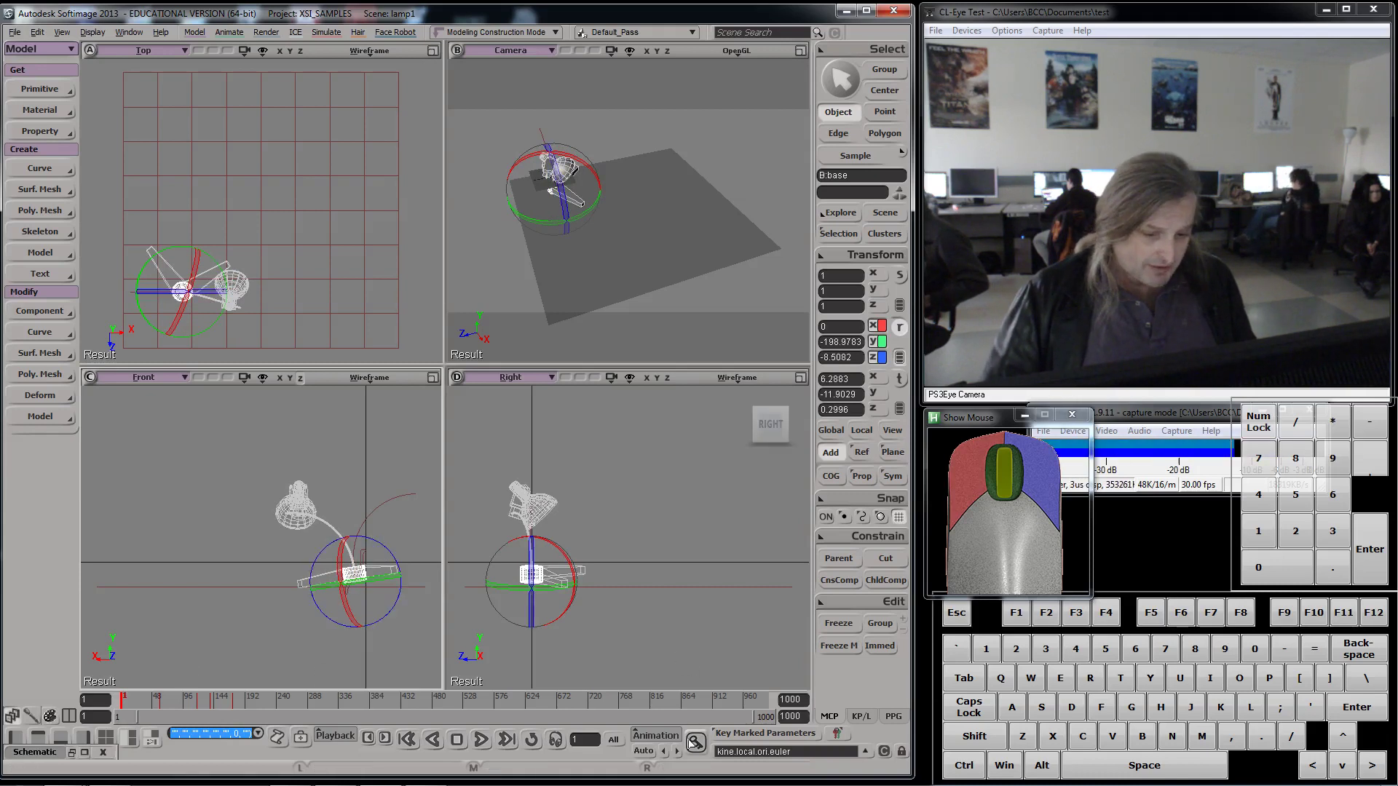
{"action": "left_click", "coordinate": [696, 741]}
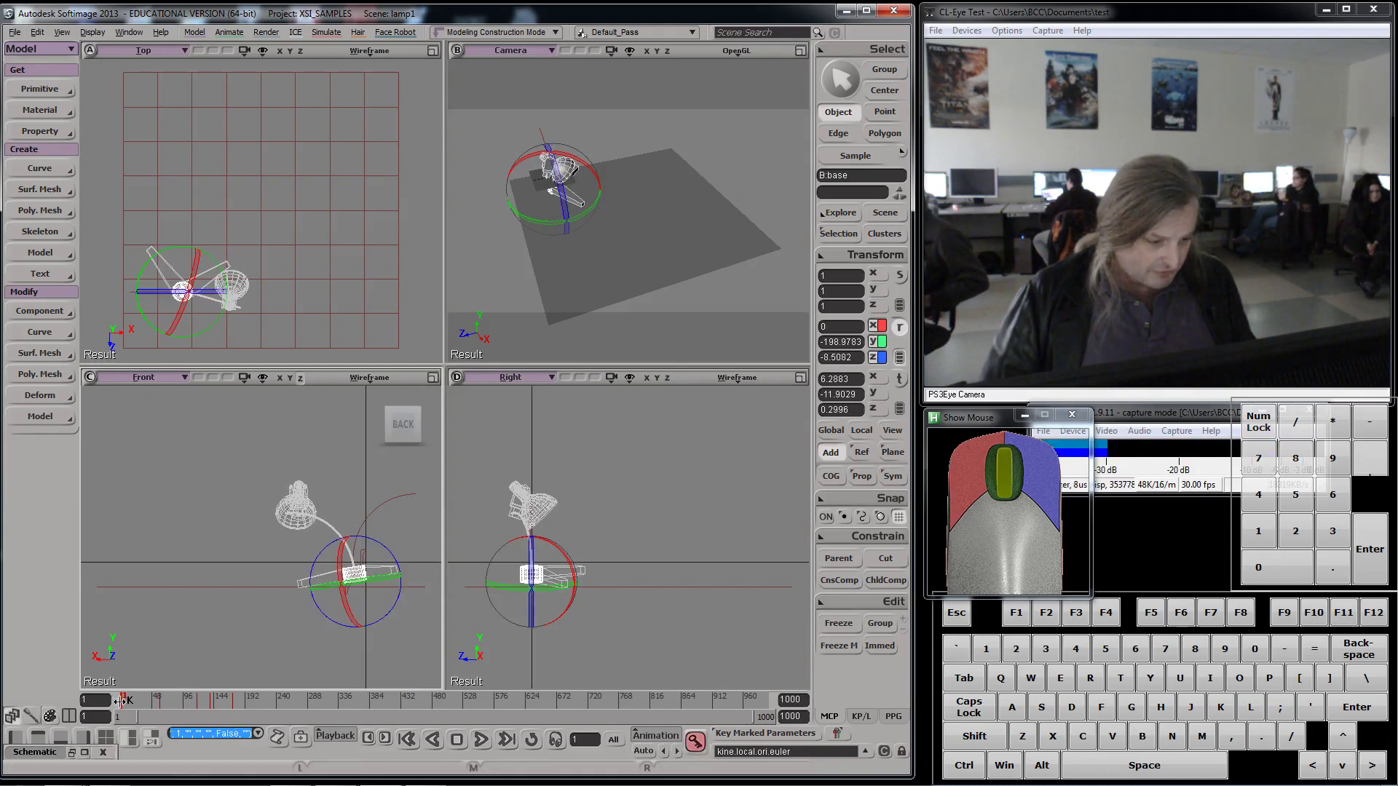
- At frame 21, rotate the base branch to about 11.7 degrees in Z and set a rotation keyframe
{"action": "left_click_drag", "start_coordinate": [122, 700], "coordinate": [137, 699]}
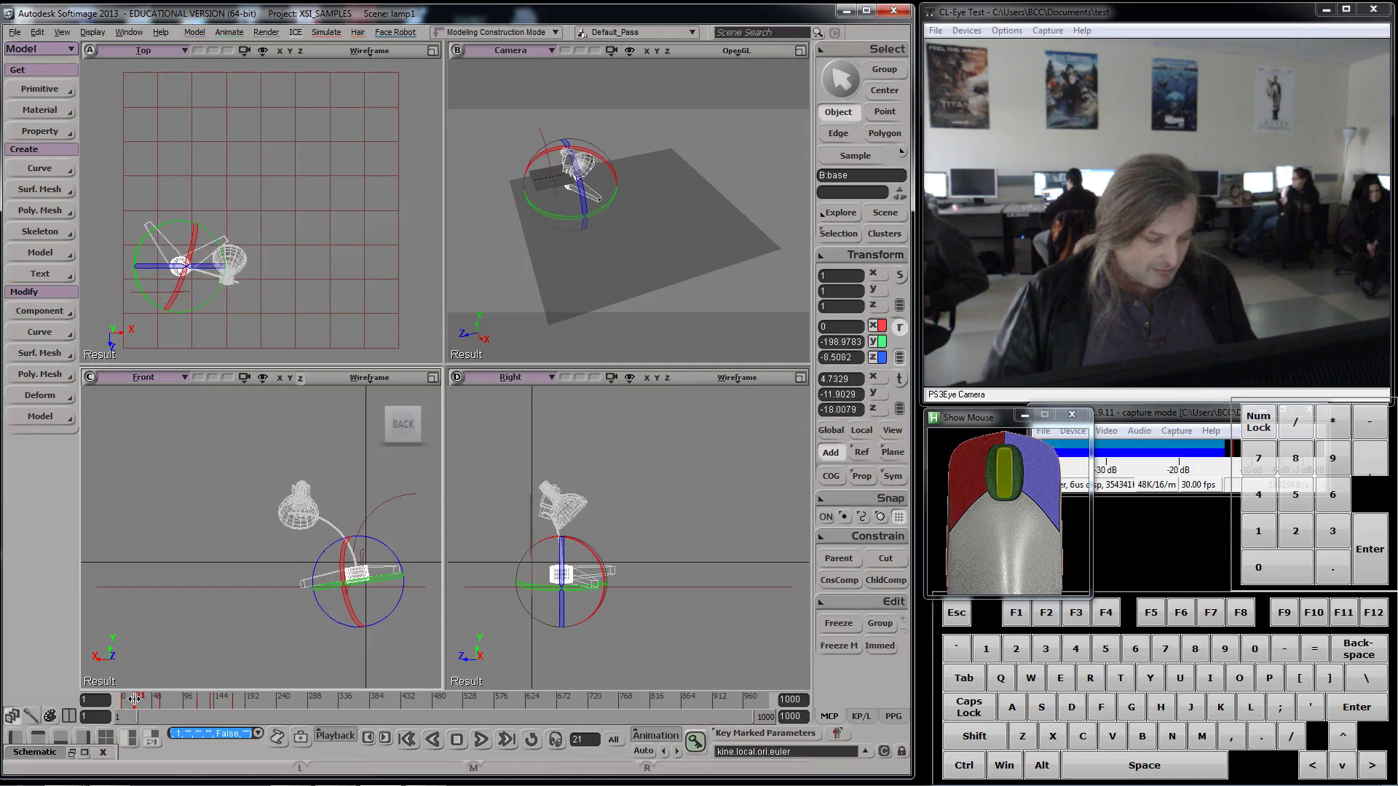
{"action": "left_click_drag", "start_coordinate": [402, 551], "coordinate": [368, 564]}
{"action": "left_click", "coordinate": [693, 740]}
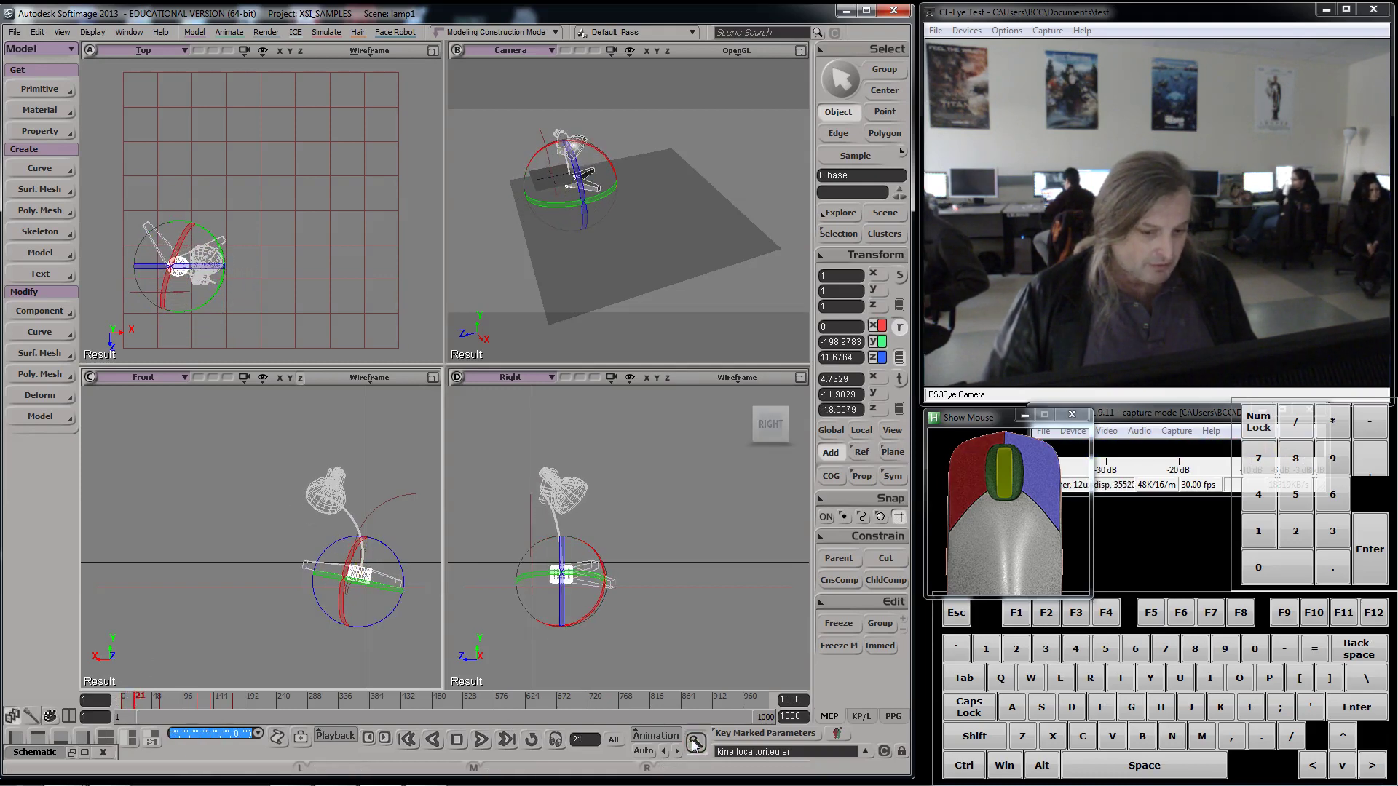
- At frame 35, key the base branch's rotation at about -8.5 degrees in Z and scrub back to frame 1
{"action": "left_click", "coordinate": [135, 697]}
{"action": "left_click_drag", "start_coordinate": [135, 698], "coordinate": [147, 698]}
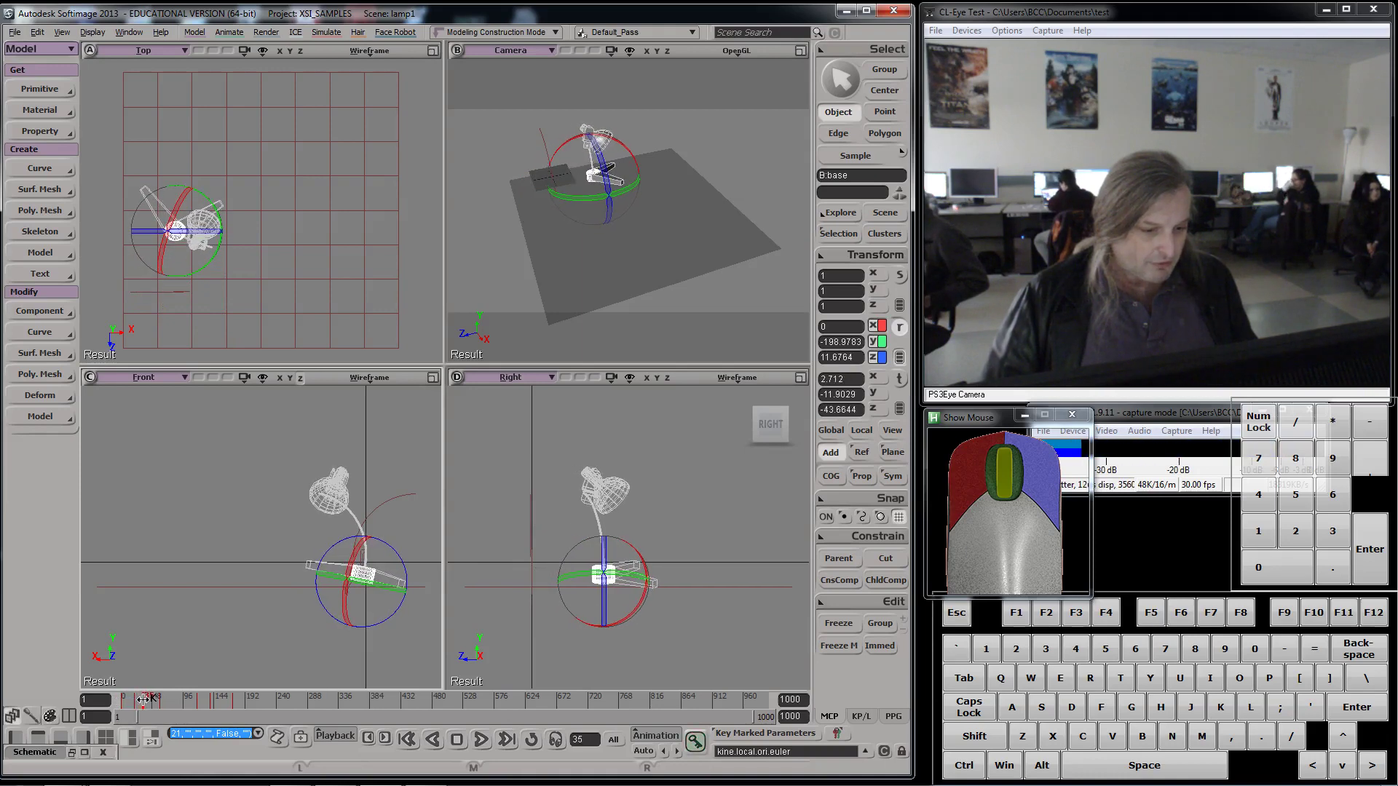
{"action": "left_click_drag", "start_coordinate": [298, 566], "coordinate": [321, 561]}
{"action": "left_click", "coordinate": [695, 742]}
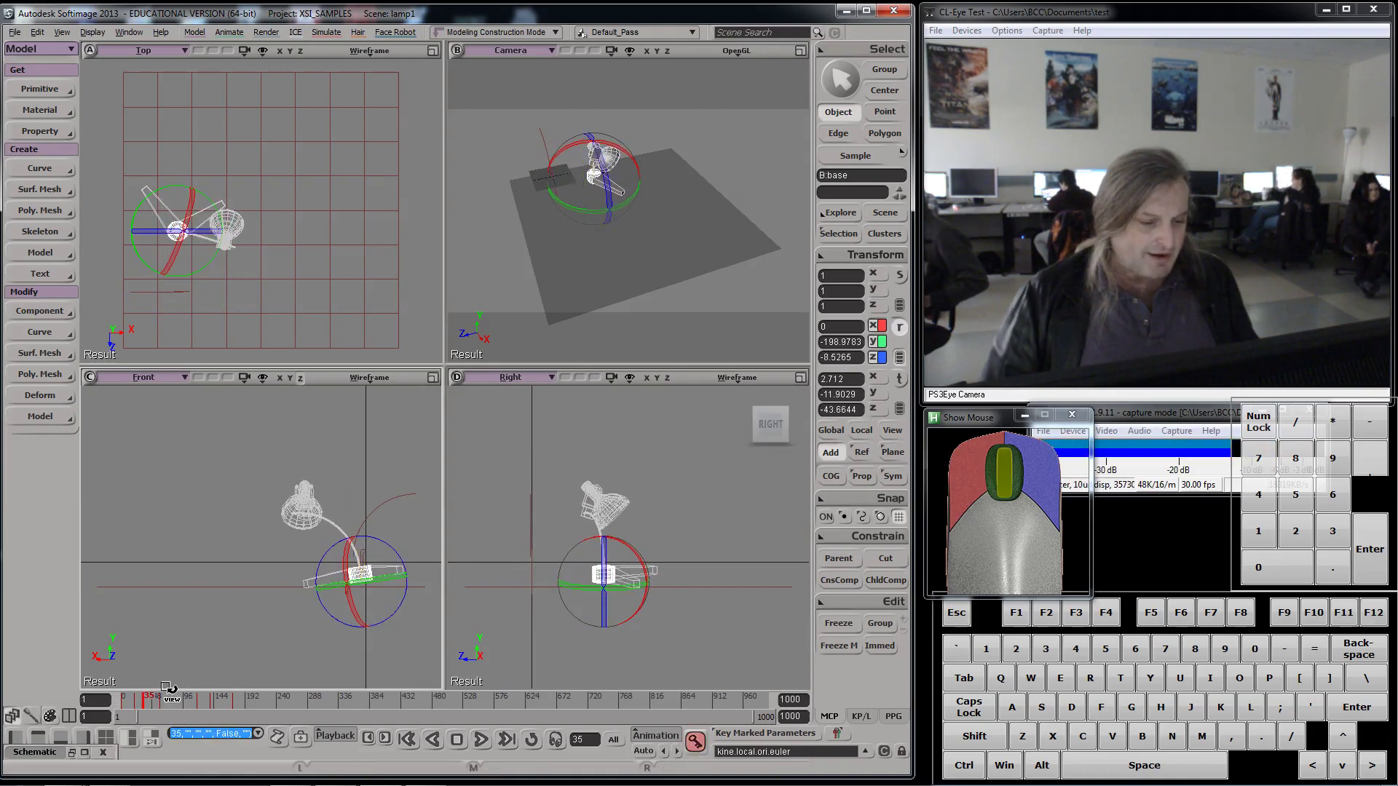
{"action": "left_click", "coordinate": [135, 697]}
{"action": "mouse_move", "coordinate": [135, 699]}
{"action": "left_mouse_down"}
{"action": "mouse_move", "coordinate": [150, 697]}
{"action": "mouse_move", "coordinate": [123, 697]}
{"action": "left_mouse_up"}
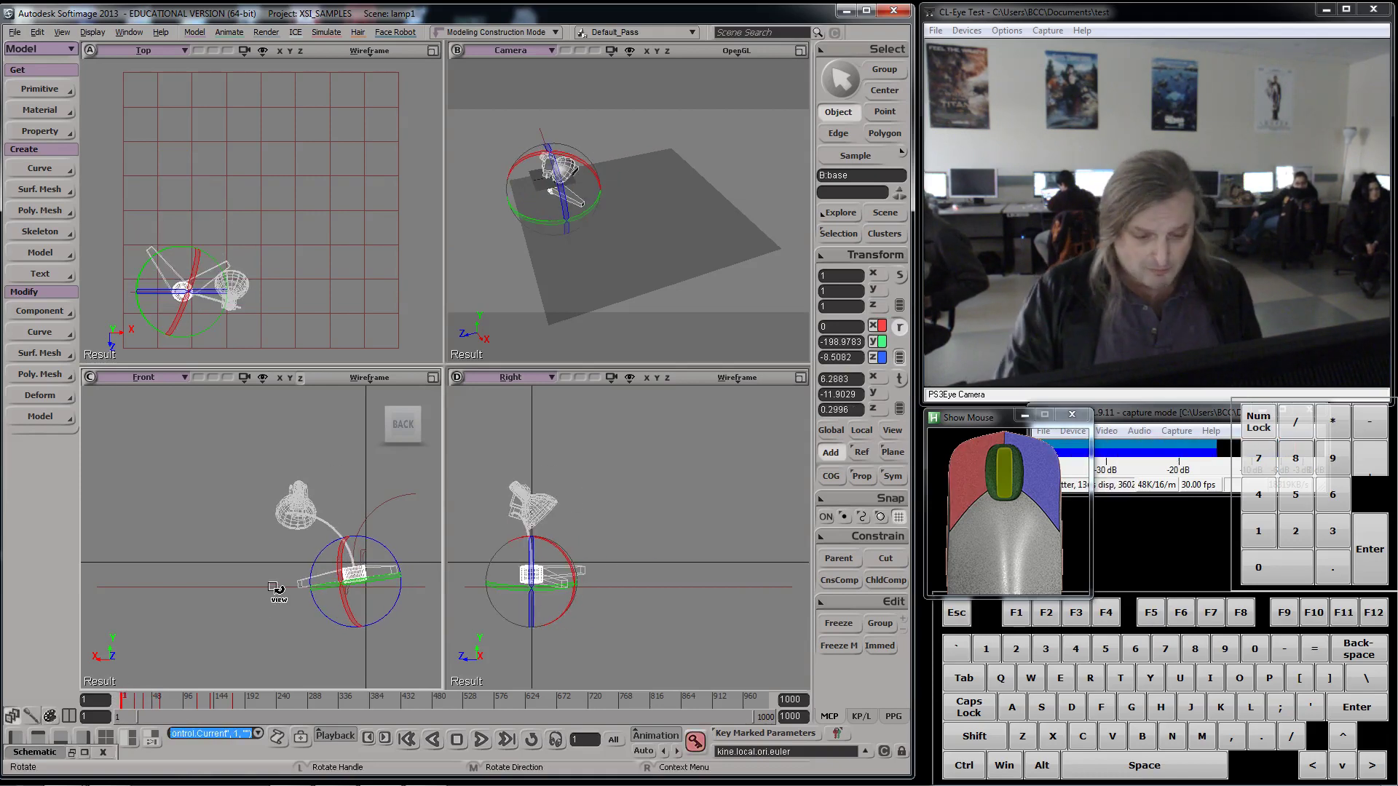
- Open the Schematic and the base's function curves in the Animation Editor, and select the rotz curve
{"action": "key", "text": "9"}
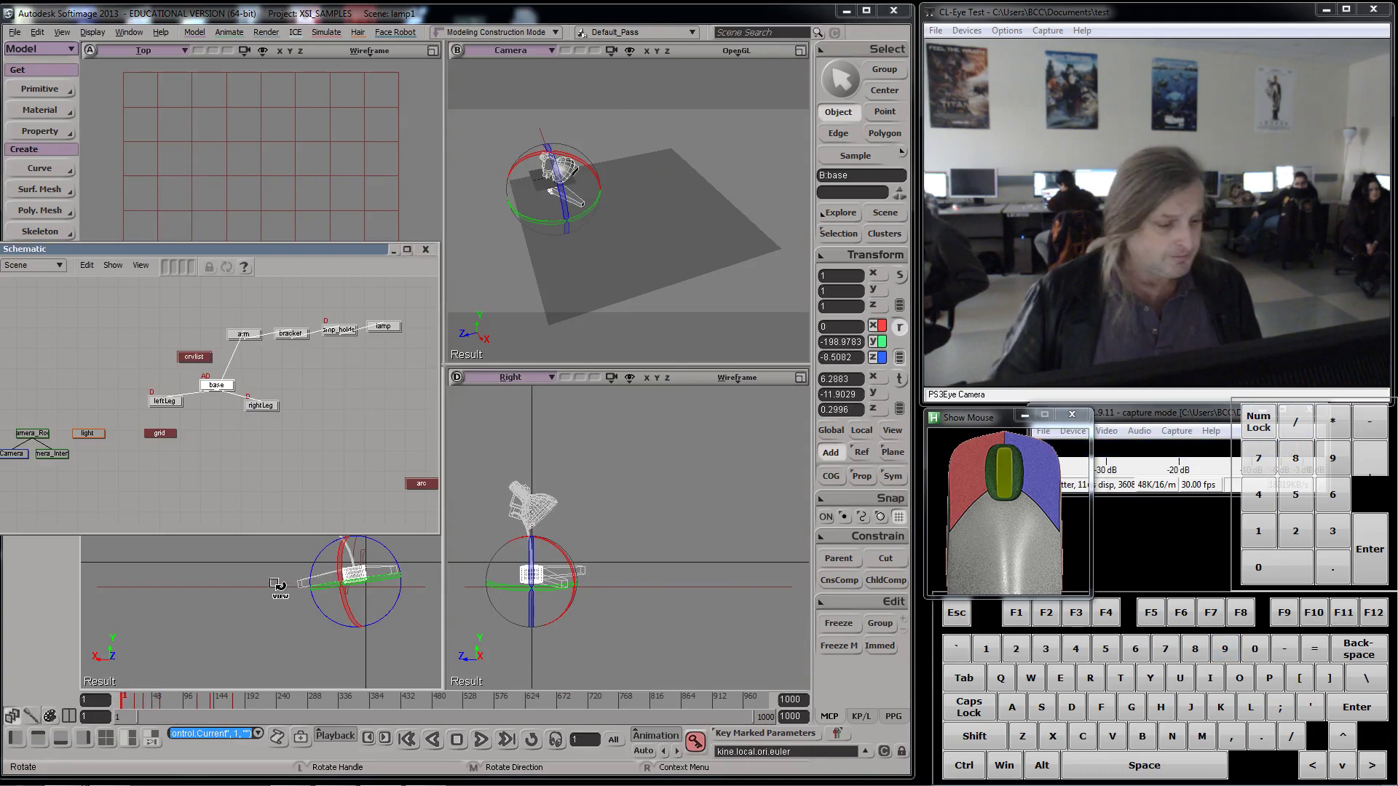
{"action": "key", "text": "0"}
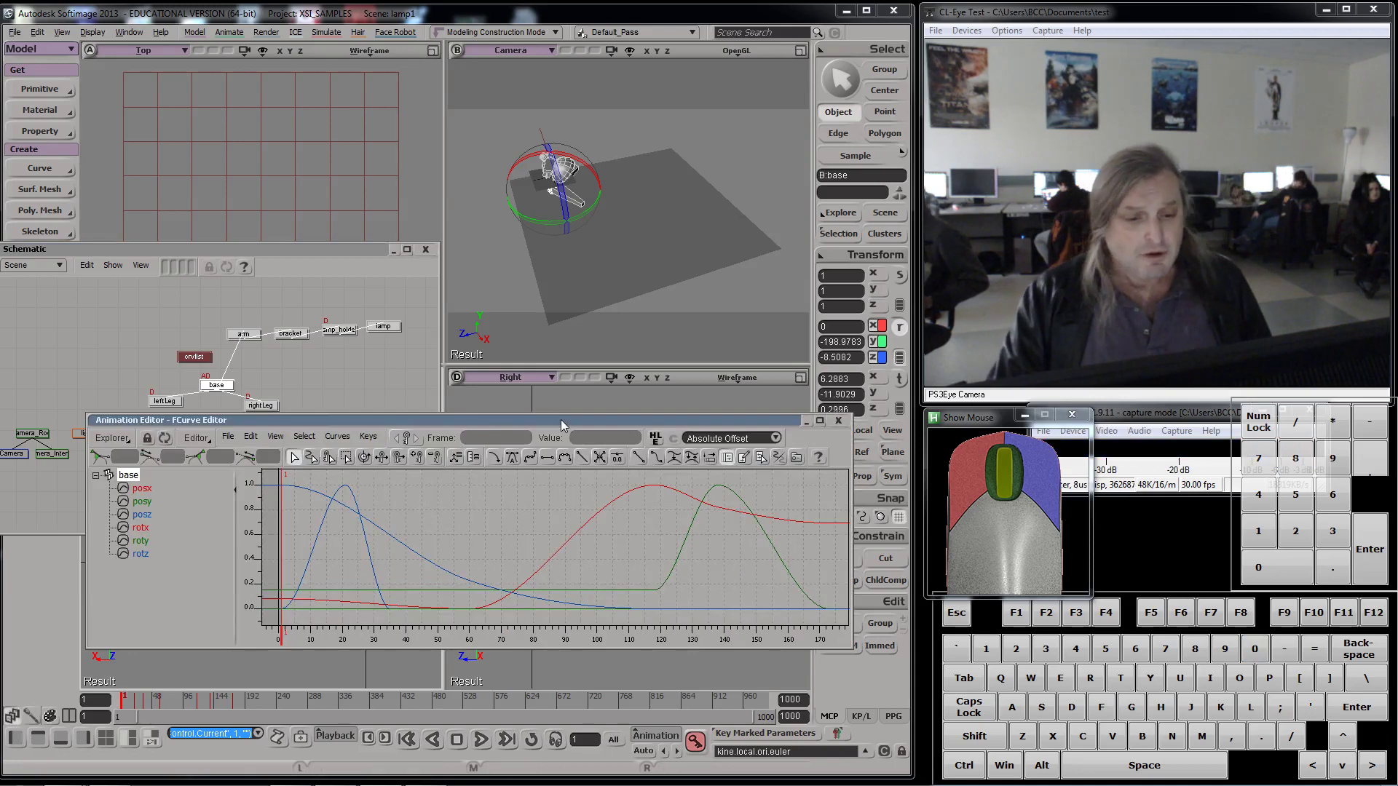
{"action": "left_click_drag", "start_coordinate": [543, 419], "coordinate": [514, 346]}
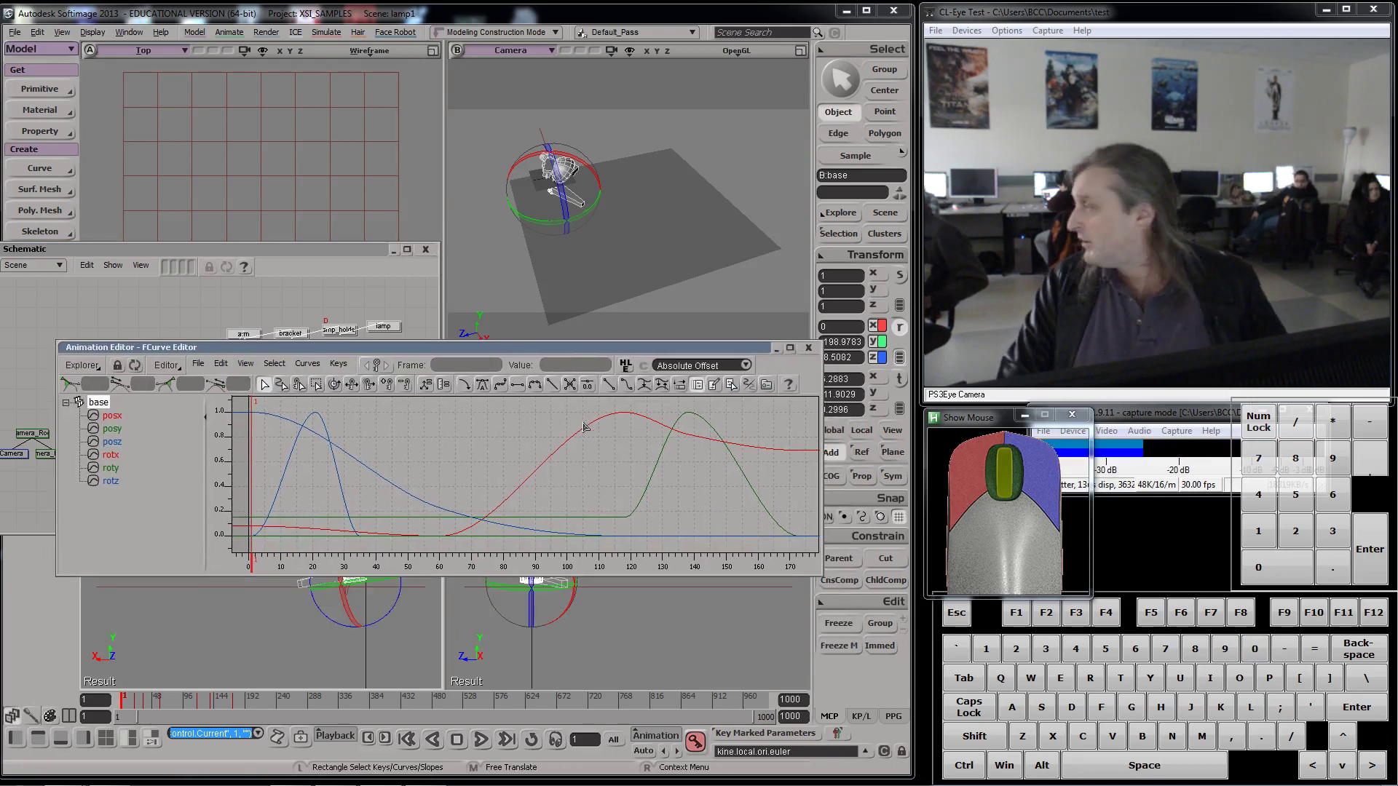
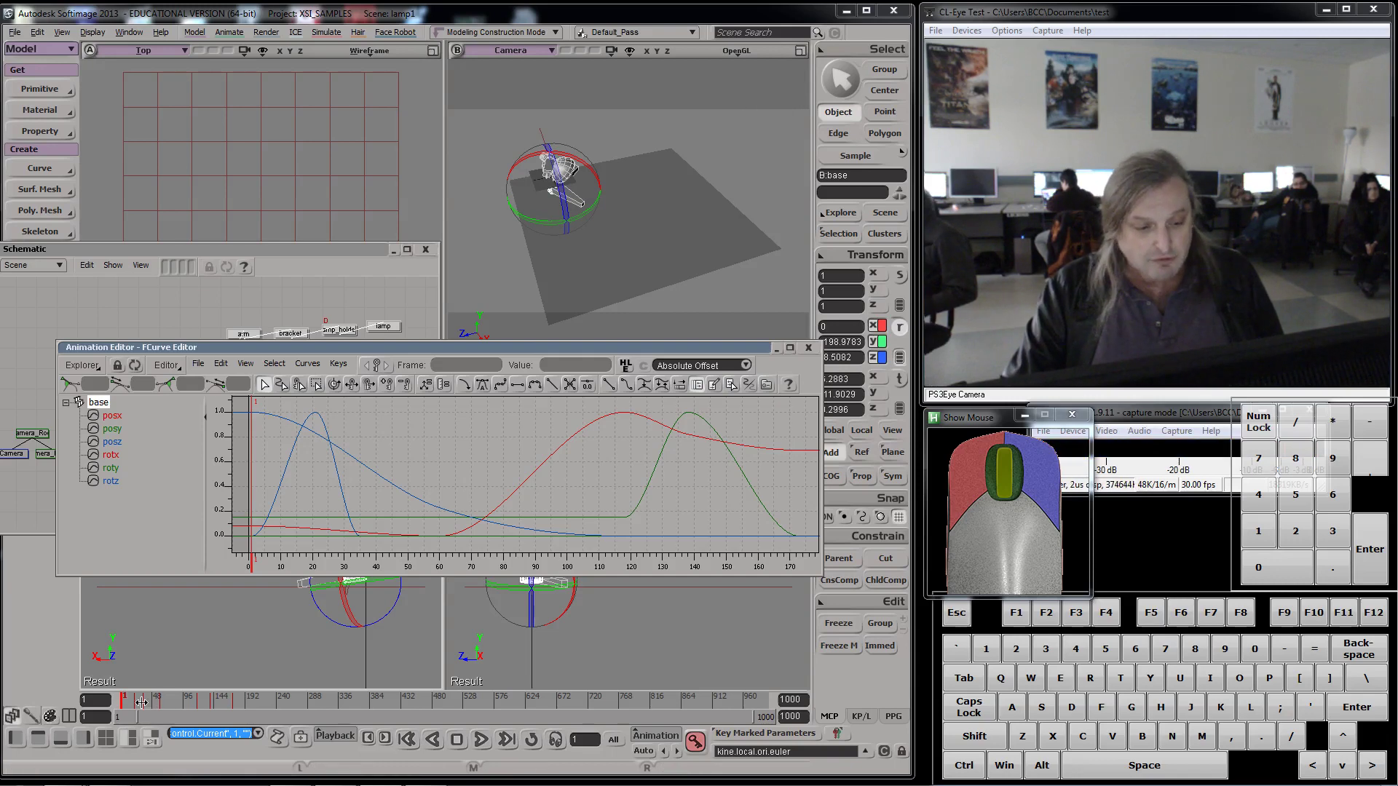
{"action": "mouse_move", "coordinate": [123, 698]}
{"action": "left_mouse_down"}
{"action": "mouse_move", "coordinate": [138, 699]}
{"action": "mouse_move", "coordinate": [123, 698]}
{"action": "left_mouse_up"}
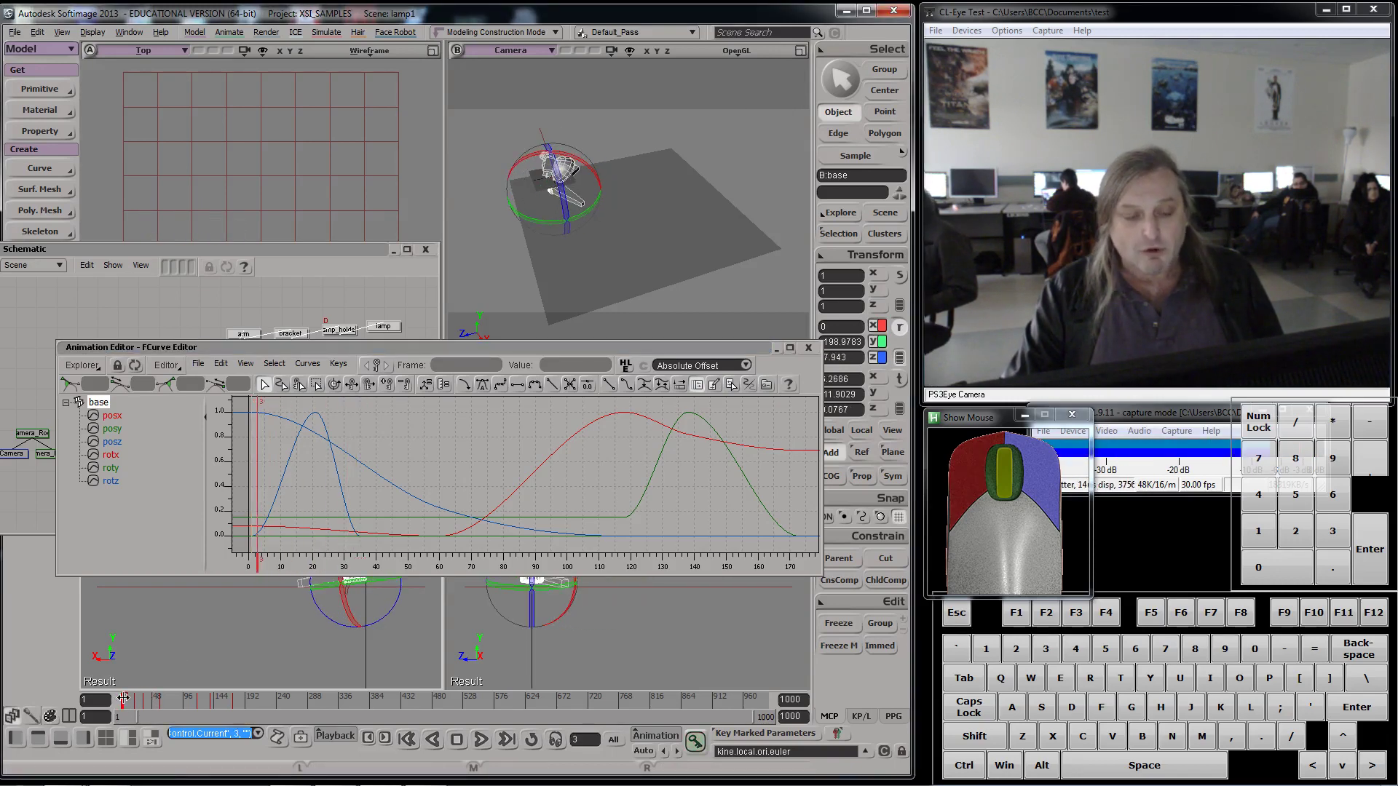
{"action": "left_click", "coordinate": [284, 488]}
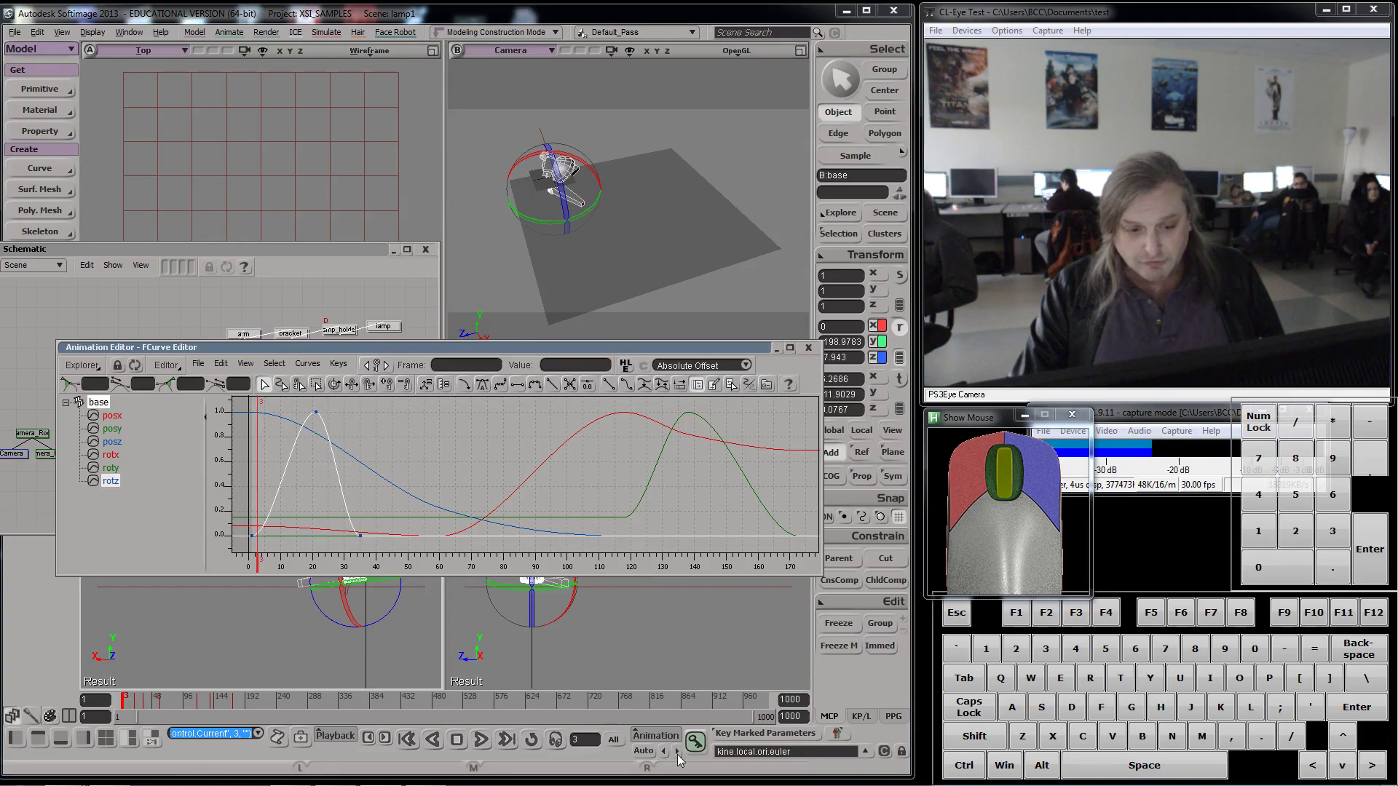
- Step back and forth between the rotation keyframes at frames 1 and 35 to compare the start and end poses
{"action": "left_click", "coordinate": [677, 751]}
{"action": "left_click", "coordinate": [677, 751]}
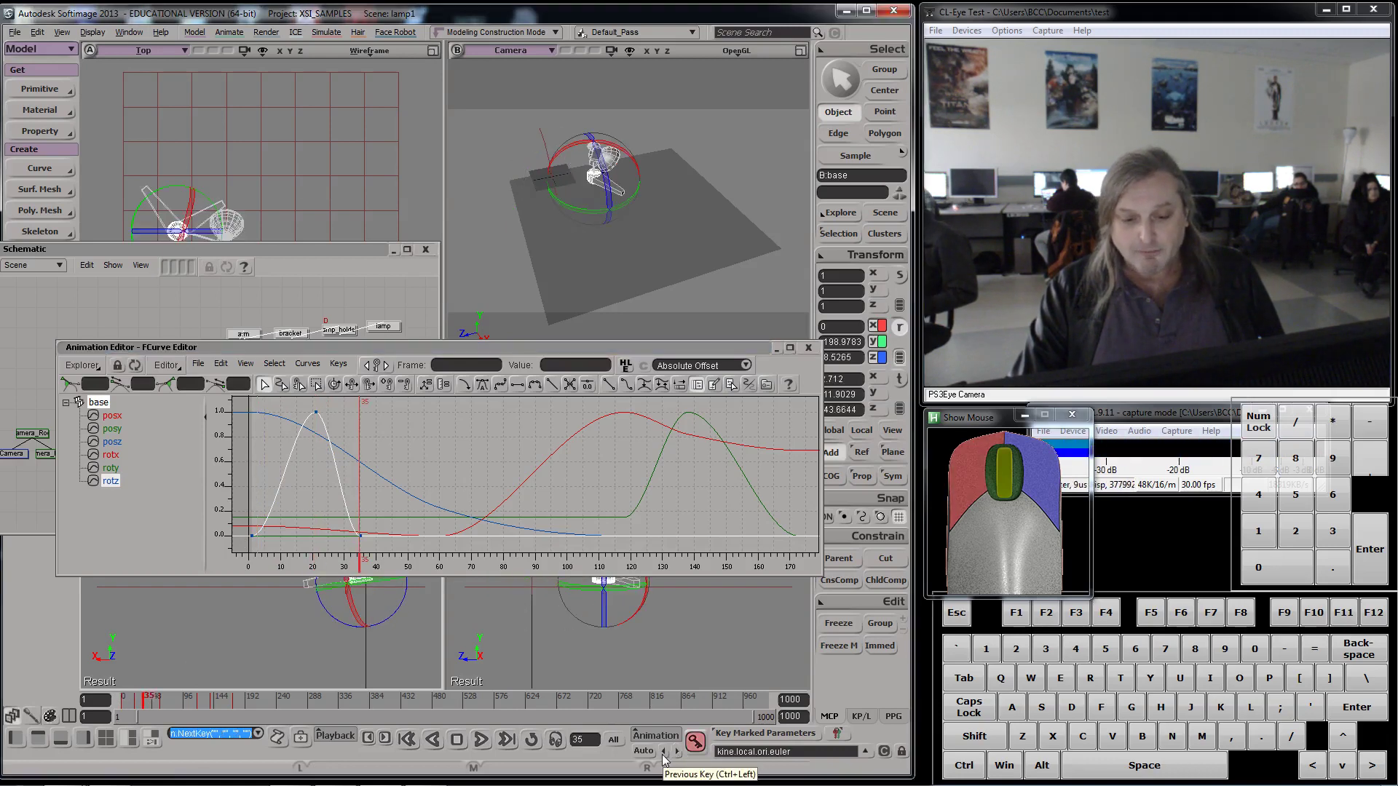
{"action": "left_click", "coordinate": [663, 753]}
{"action": "left_click", "coordinate": [663, 753]}
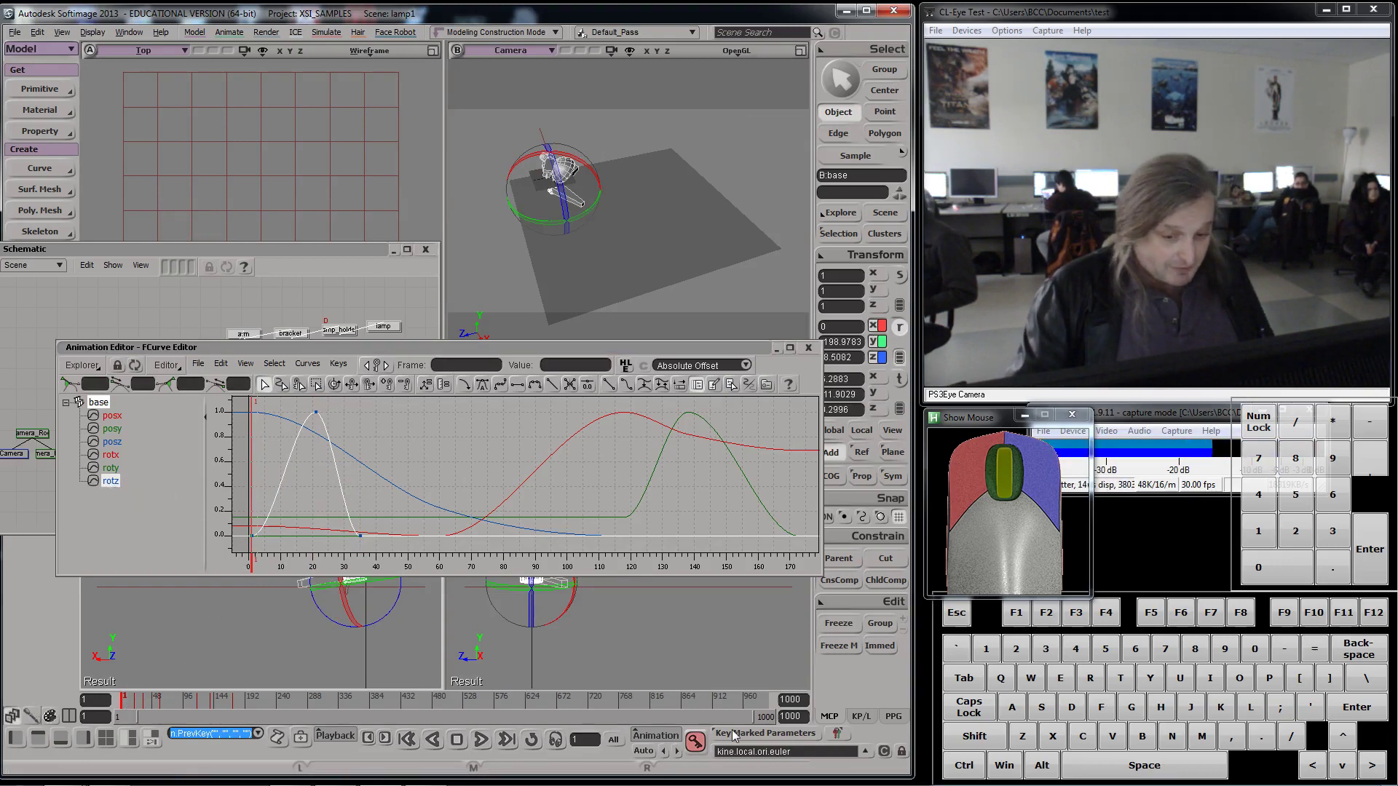
{"action": "left_click", "coordinate": [677, 750]}
{"action": "left_click", "coordinate": [677, 750]}
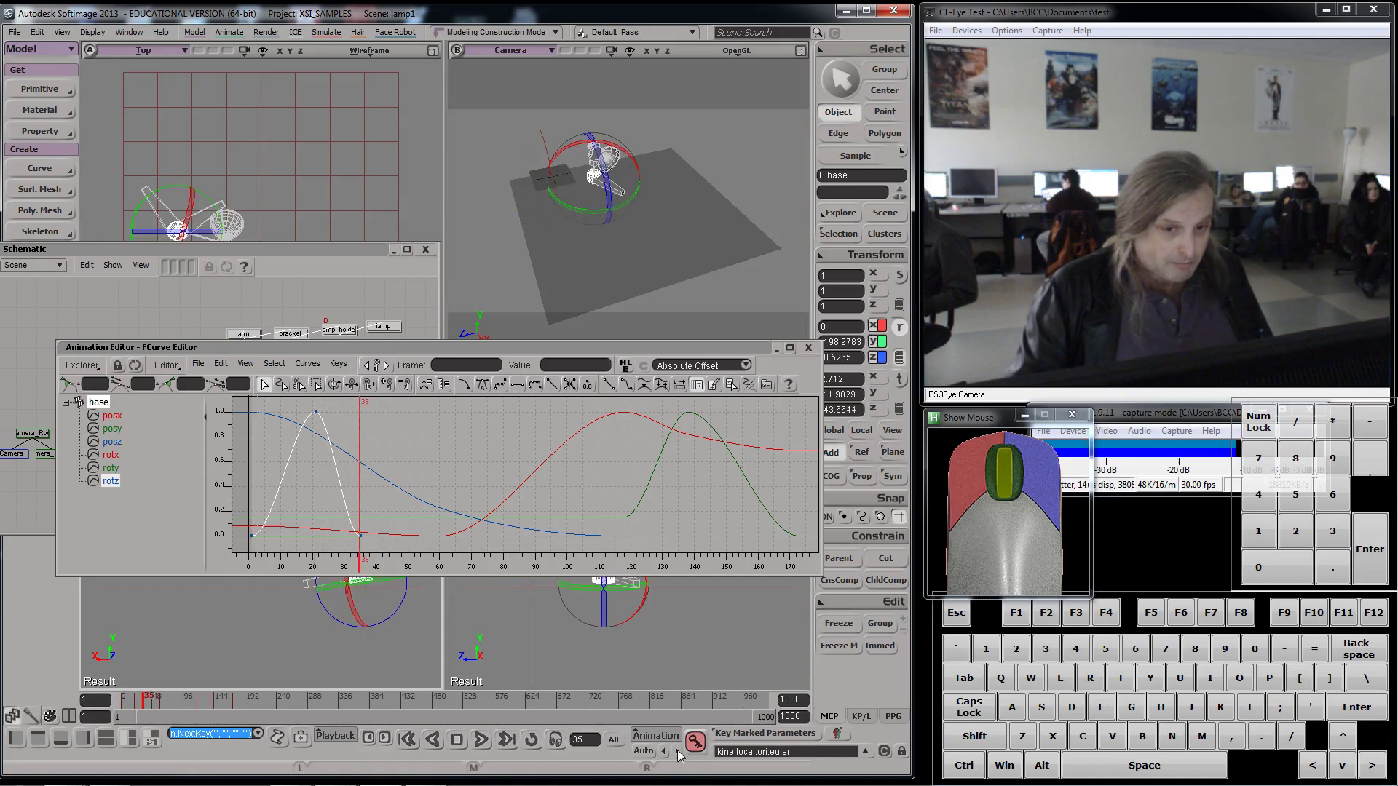
{"action": "left_click", "coordinate": [663, 750]}
{"action": "left_click", "coordinate": [663, 751]}
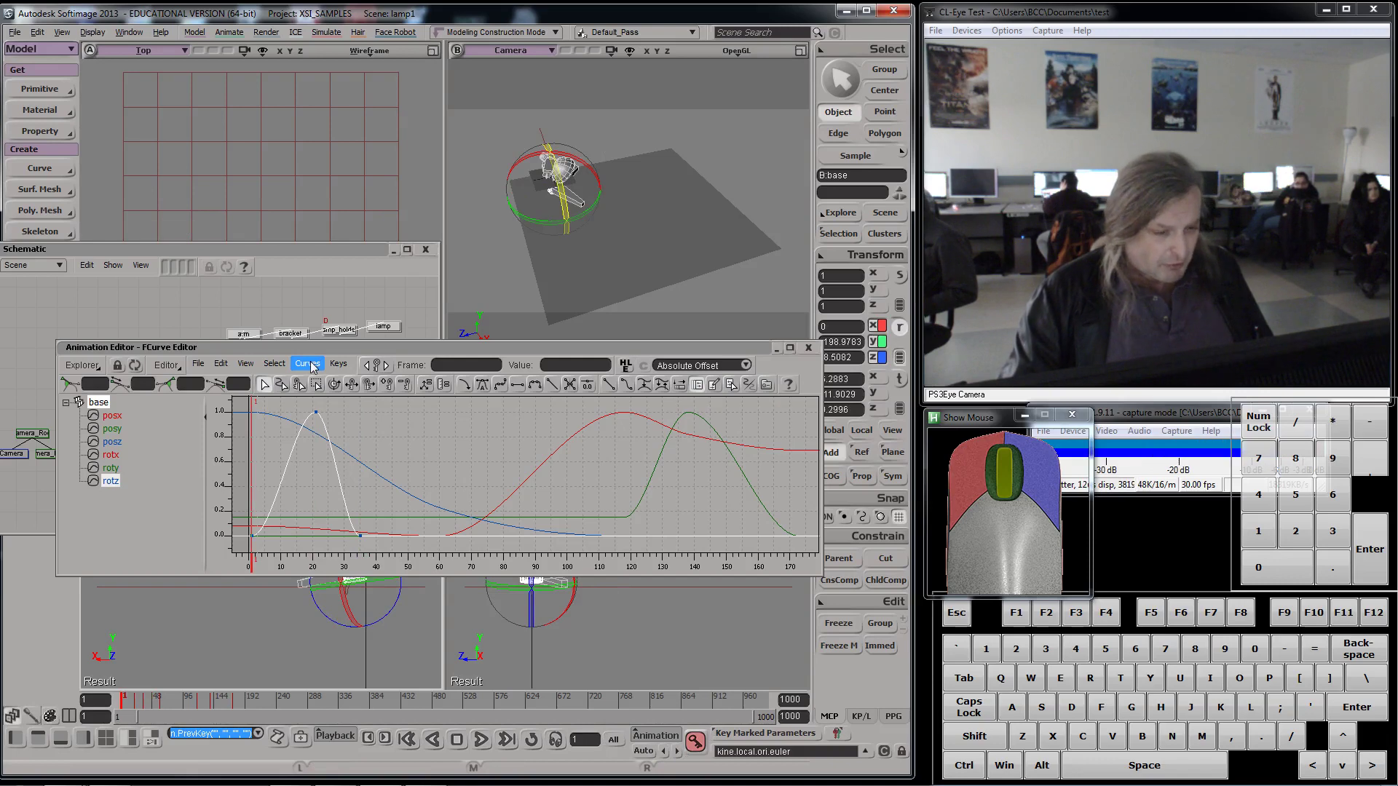
- Set the pre/post extrapolation of the base's rotz curve to Cycle
{"action": "left_click", "coordinate": [308, 364]}
{"action": "mouse_move", "coordinate": [335, 421]}
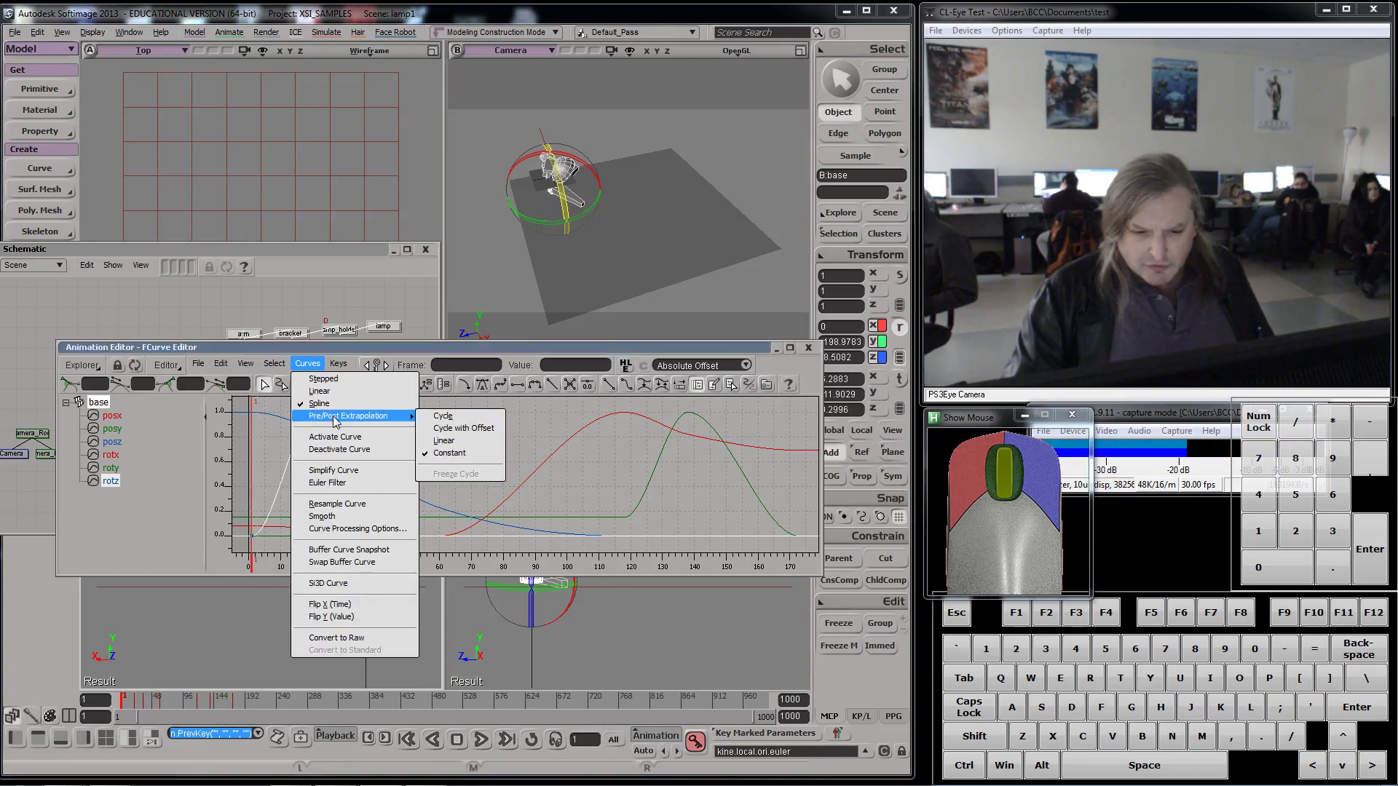
{"action": "left_click", "coordinate": [449, 422]}
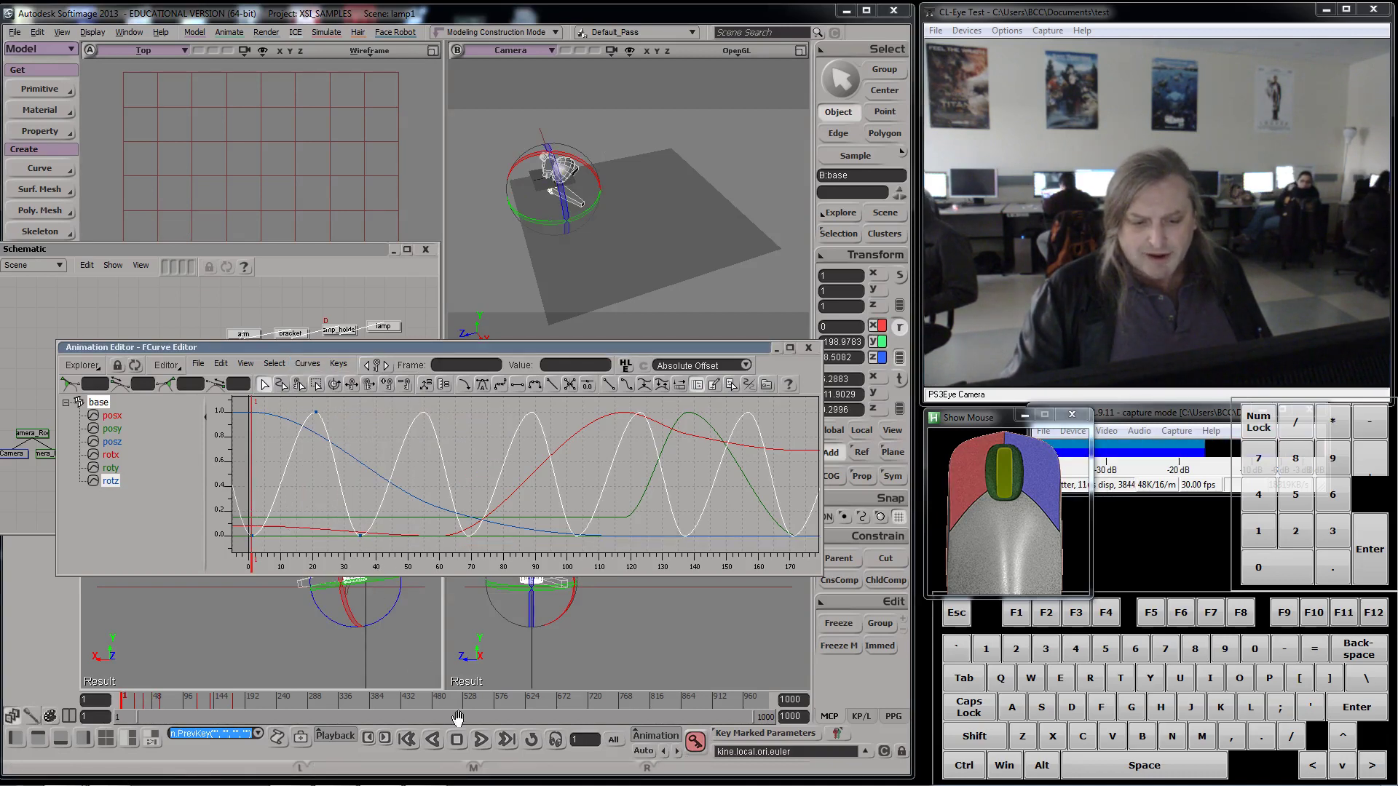
- Play the lamp animation from the start frame, scrub back to frame 1, and switch to object selection
{"action": "left_click", "coordinate": [480, 740]}
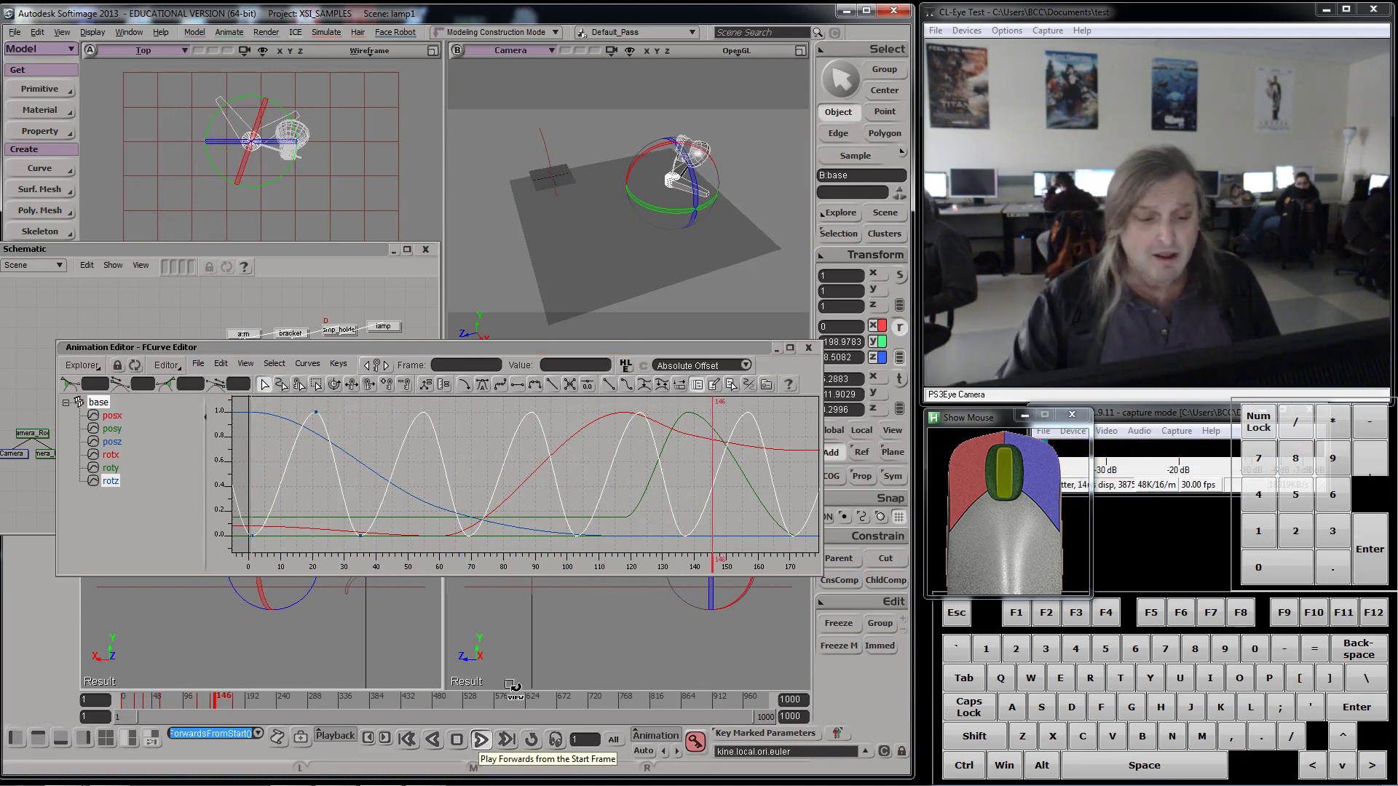
{"action": "left_click_drag", "start_coordinate": [226, 698], "coordinate": [119, 697]}
{"action": "key", "text": "space"}
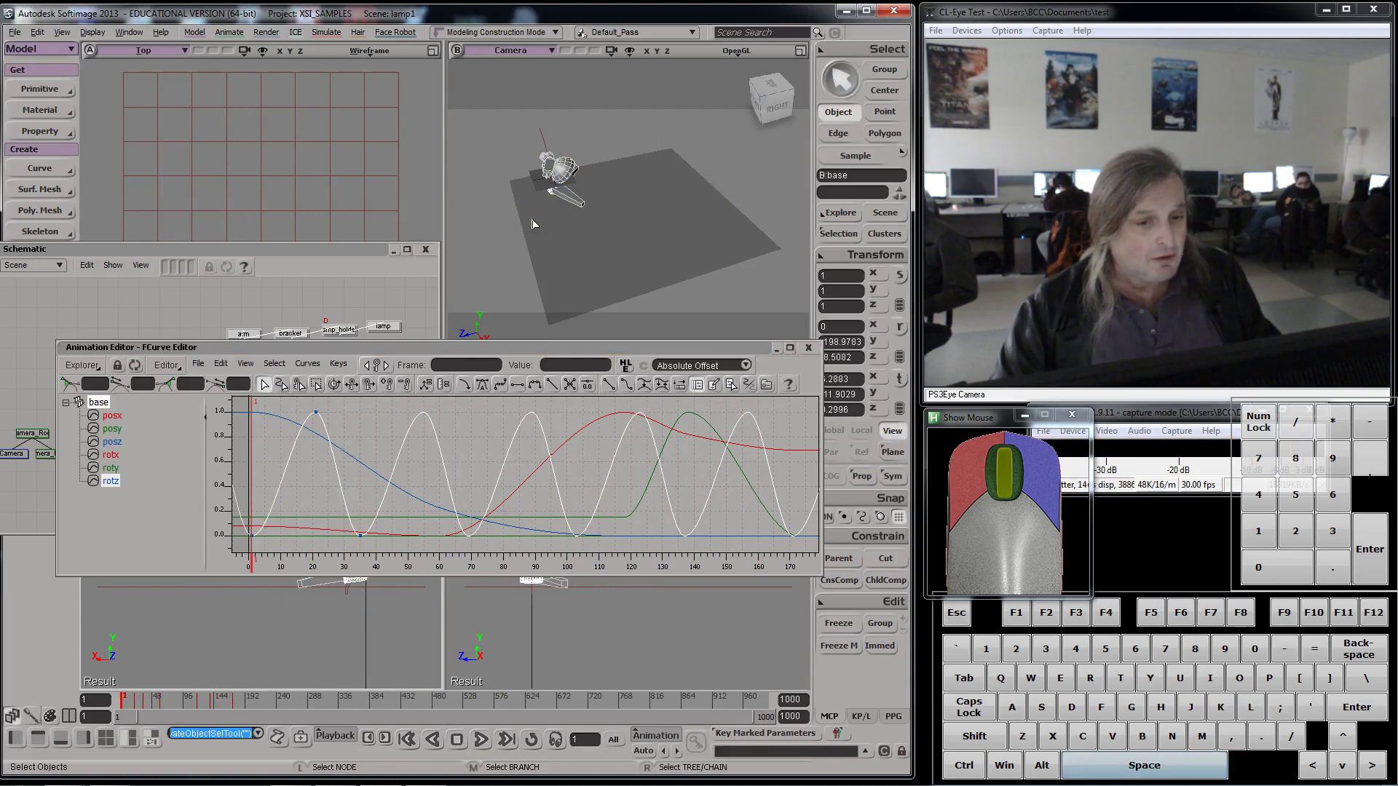
- At frame 76, rotate the base about Y to about 207 degrees and set a rotation key
{"action": "left_click", "coordinate": [898, 327]}
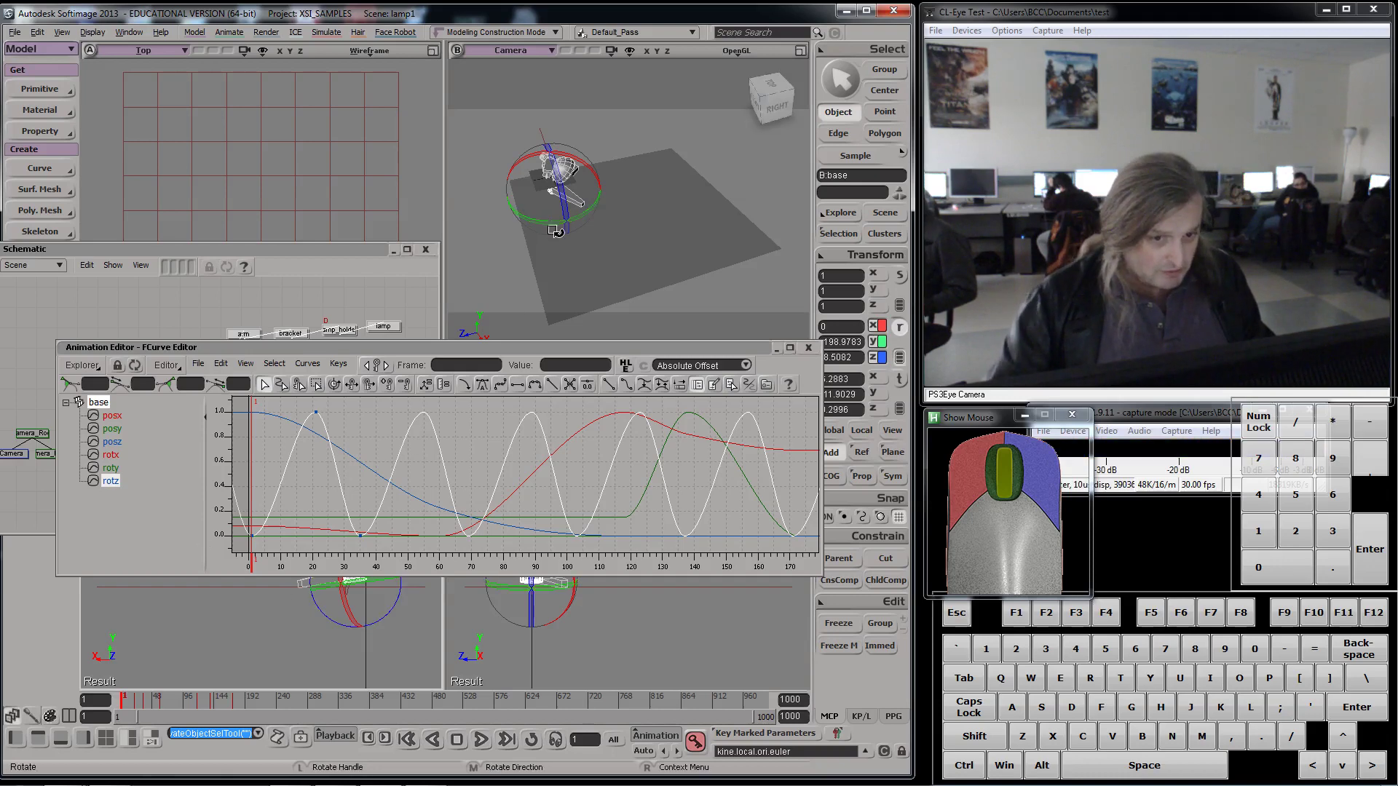
{"action": "left_click", "coordinate": [112, 470]}
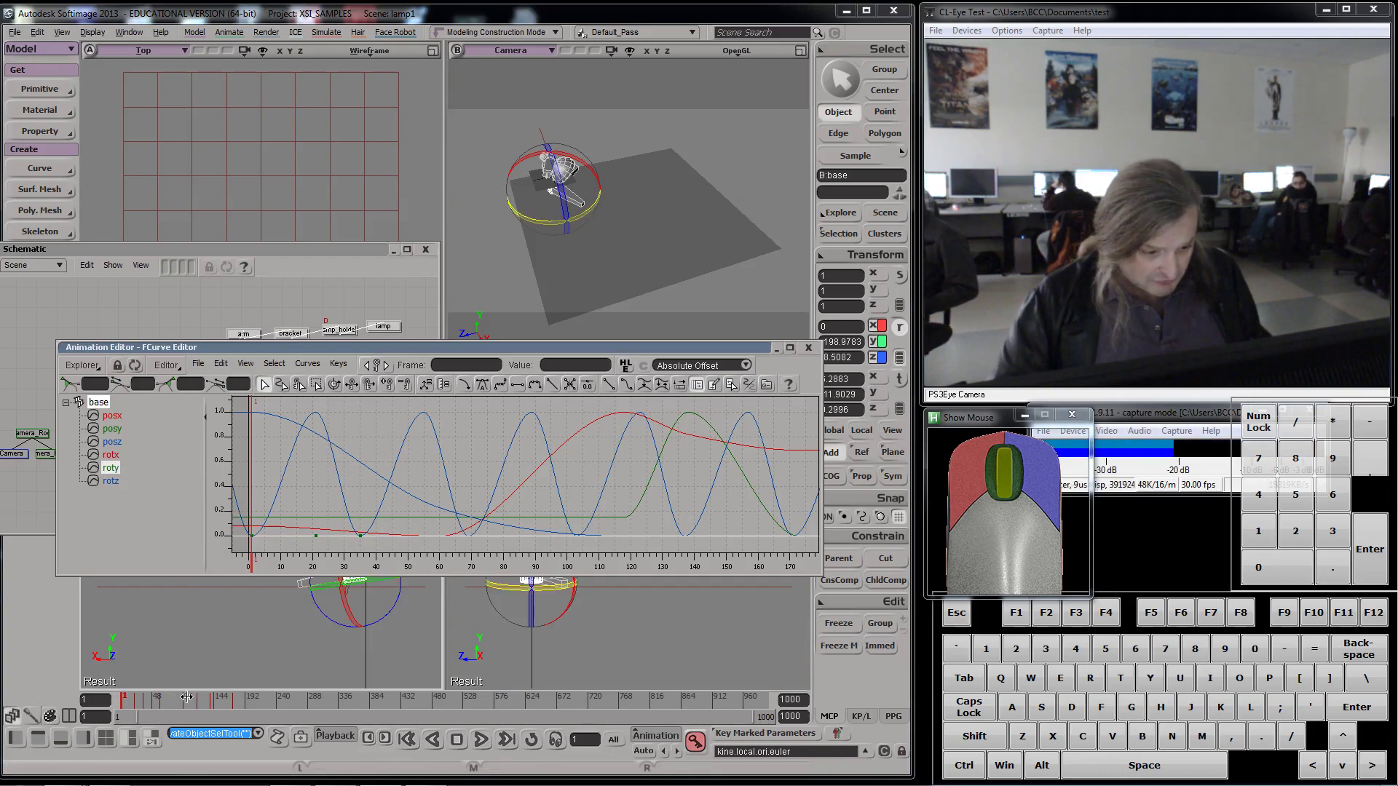
{"action": "left_click", "coordinate": [140, 700]}
{"action": "left_click_drag", "start_coordinate": [140, 700], "coordinate": [170, 700]}
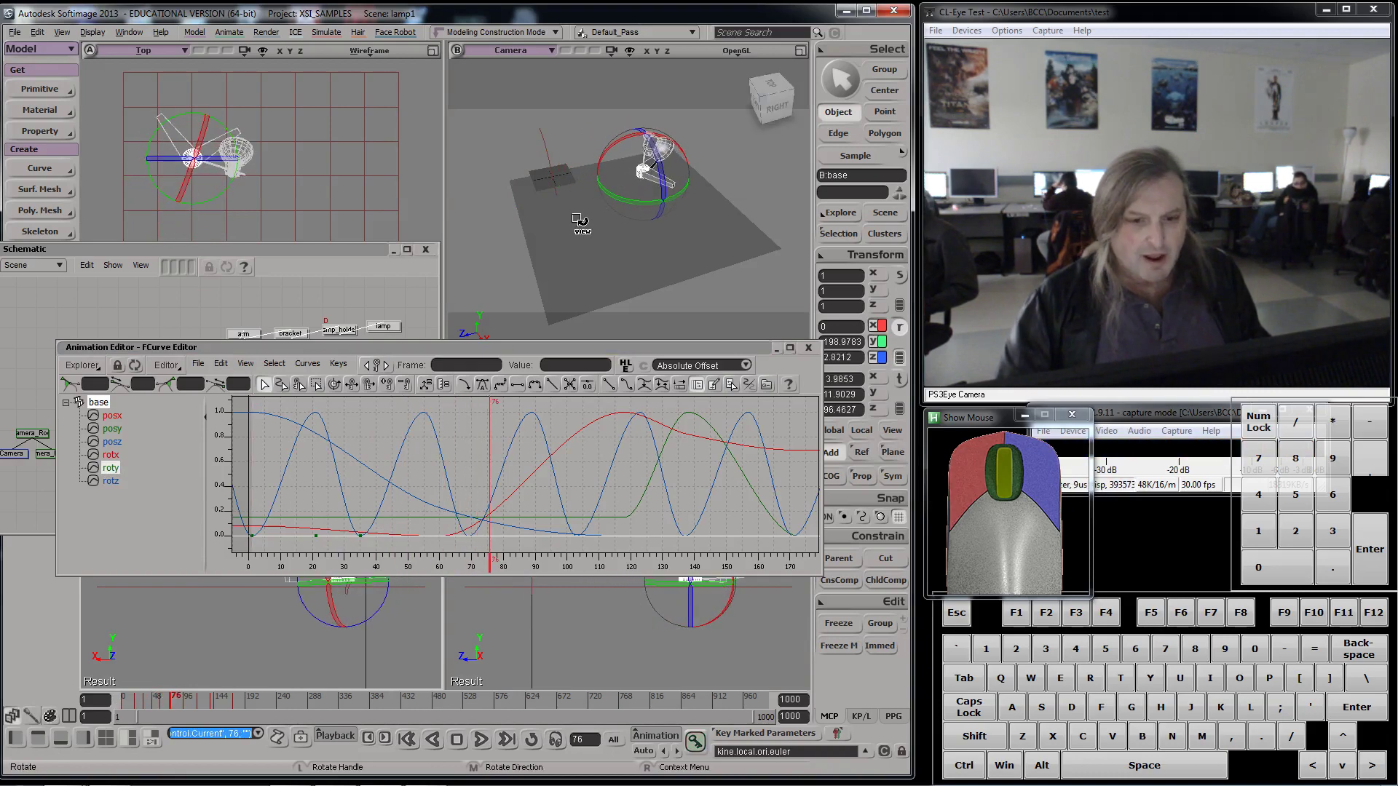
{"action": "left_click_drag", "start_coordinate": [636, 204], "coordinate": [629, 204]}
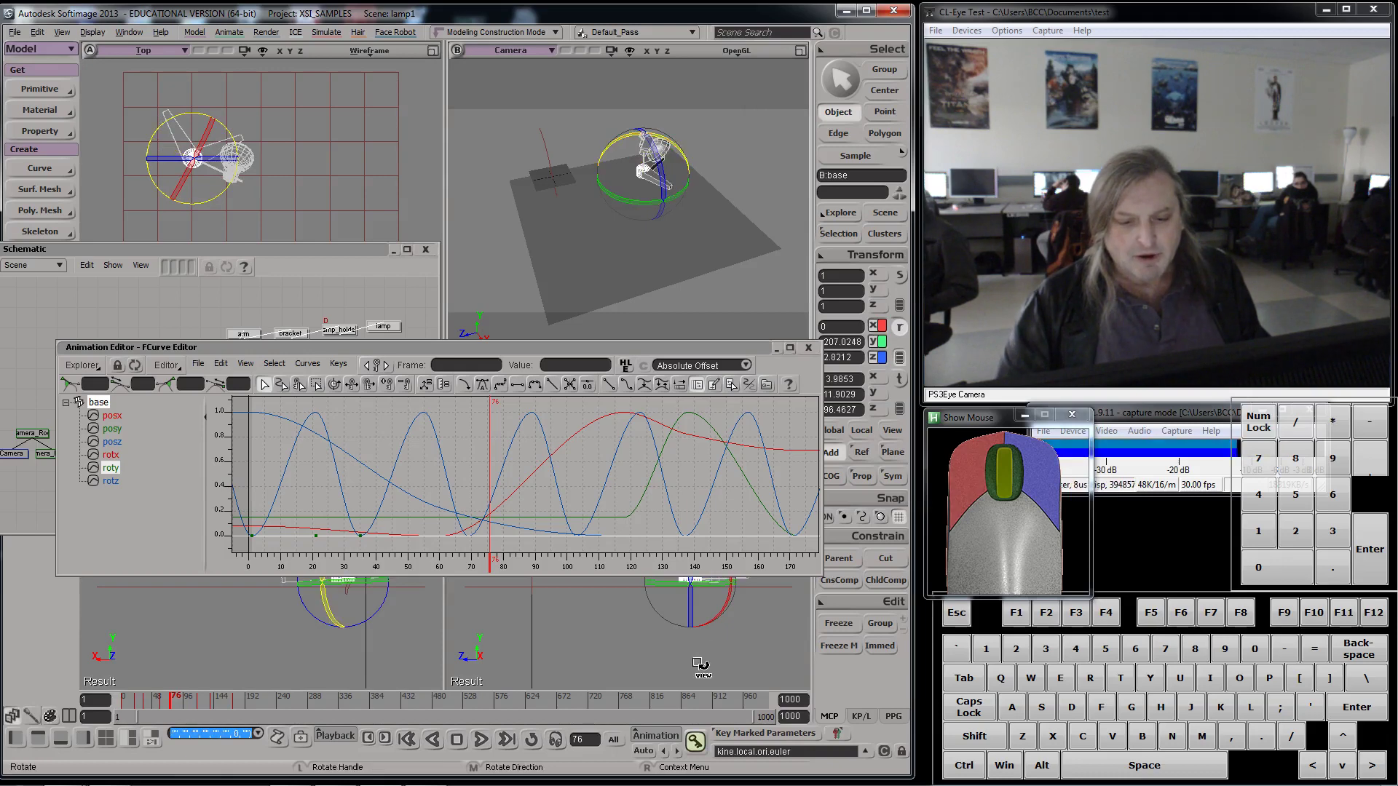
{"action": "left_click", "coordinate": [696, 742]}
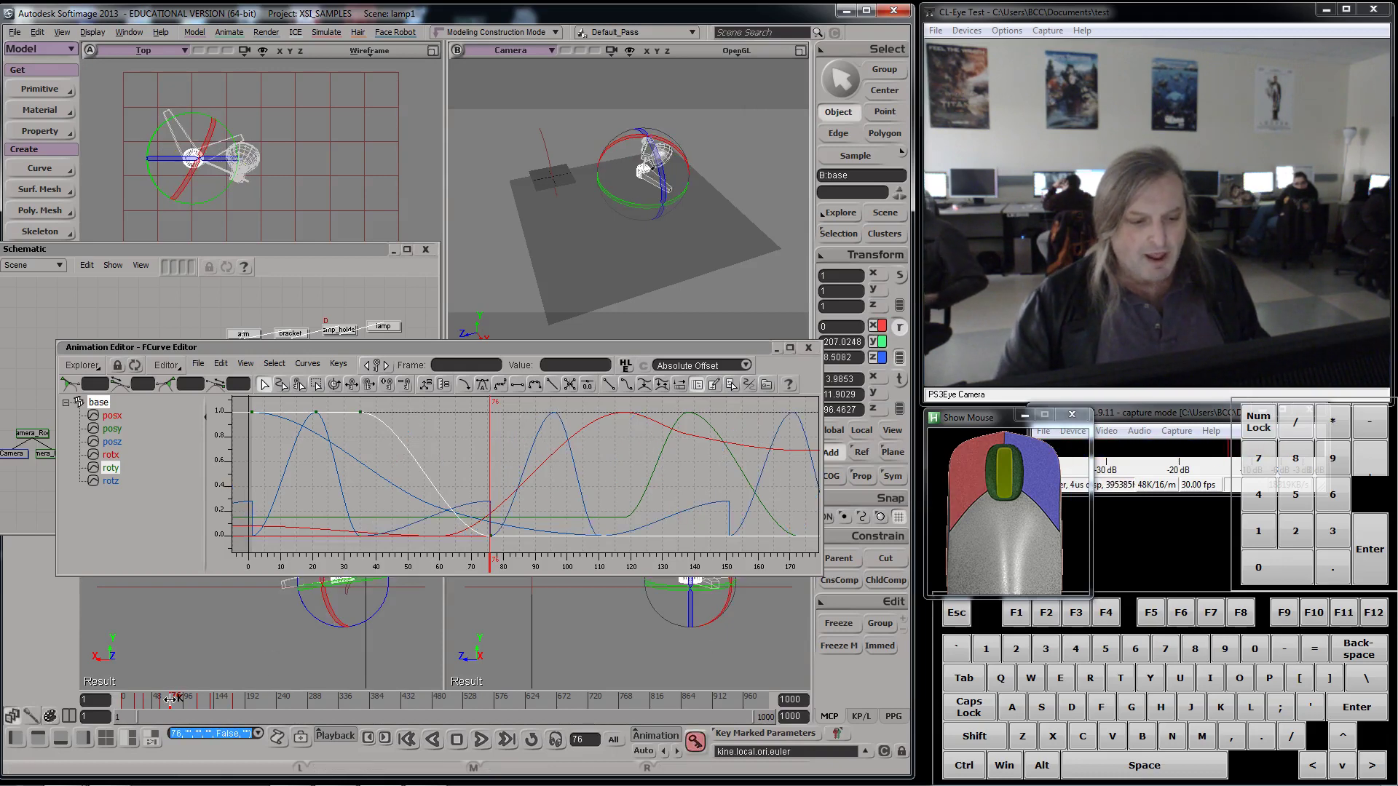
- At frame 93, rotate the base about Y to about 270.65 degrees and set a rotation key
{"action": "left_click_drag", "start_coordinate": [174, 700], "coordinate": [187, 699]}
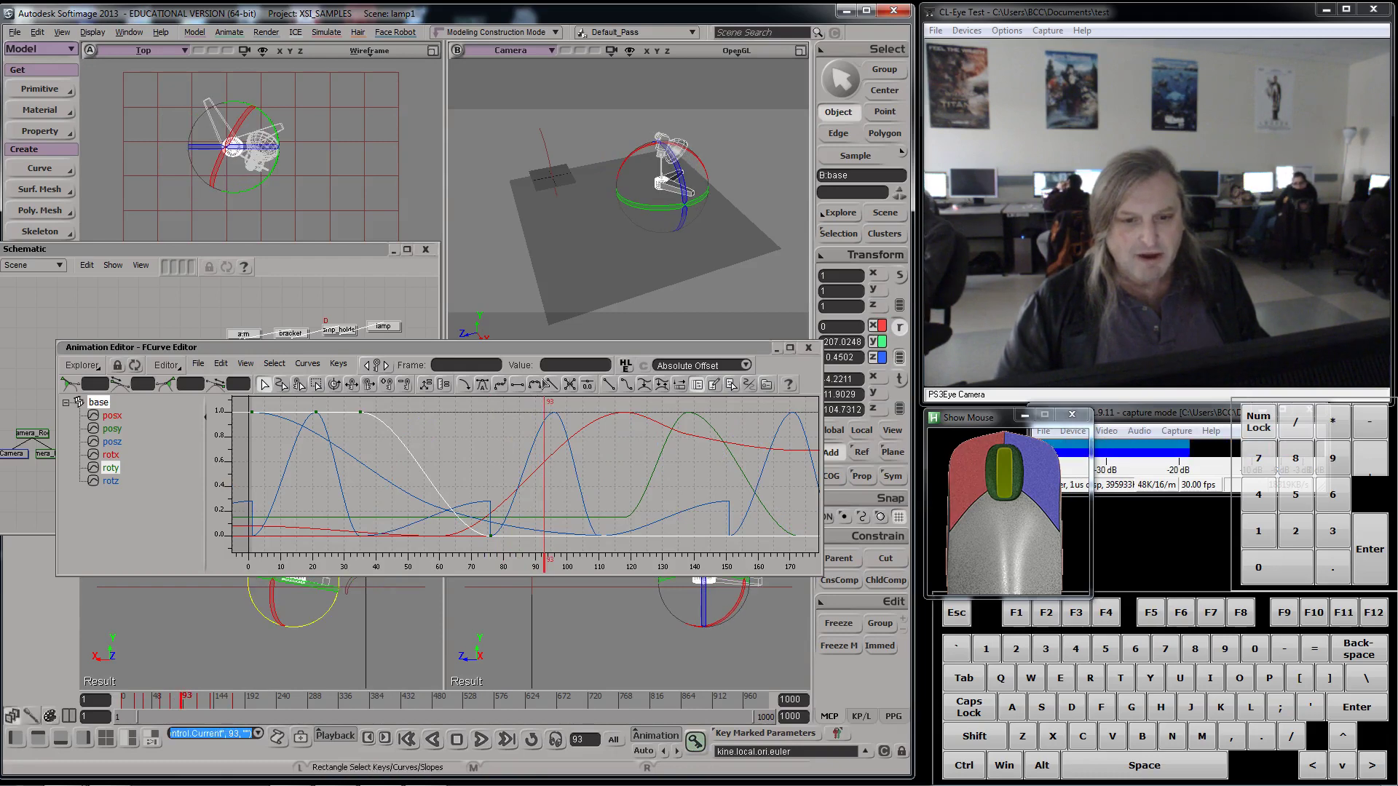
{"action": "left_click_drag", "start_coordinate": [663, 213], "coordinate": [617, 205]}
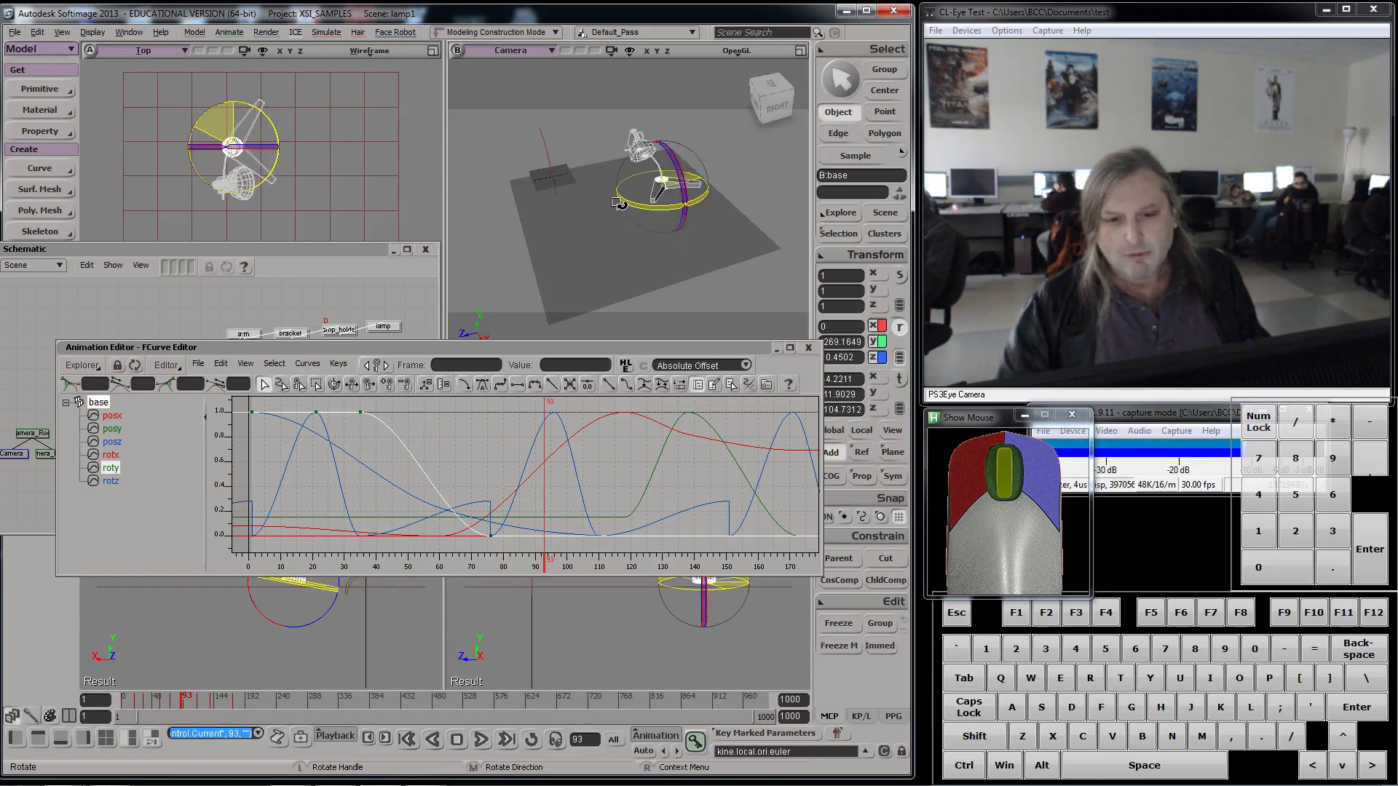
{"action": "left_click", "coordinate": [695, 741]}
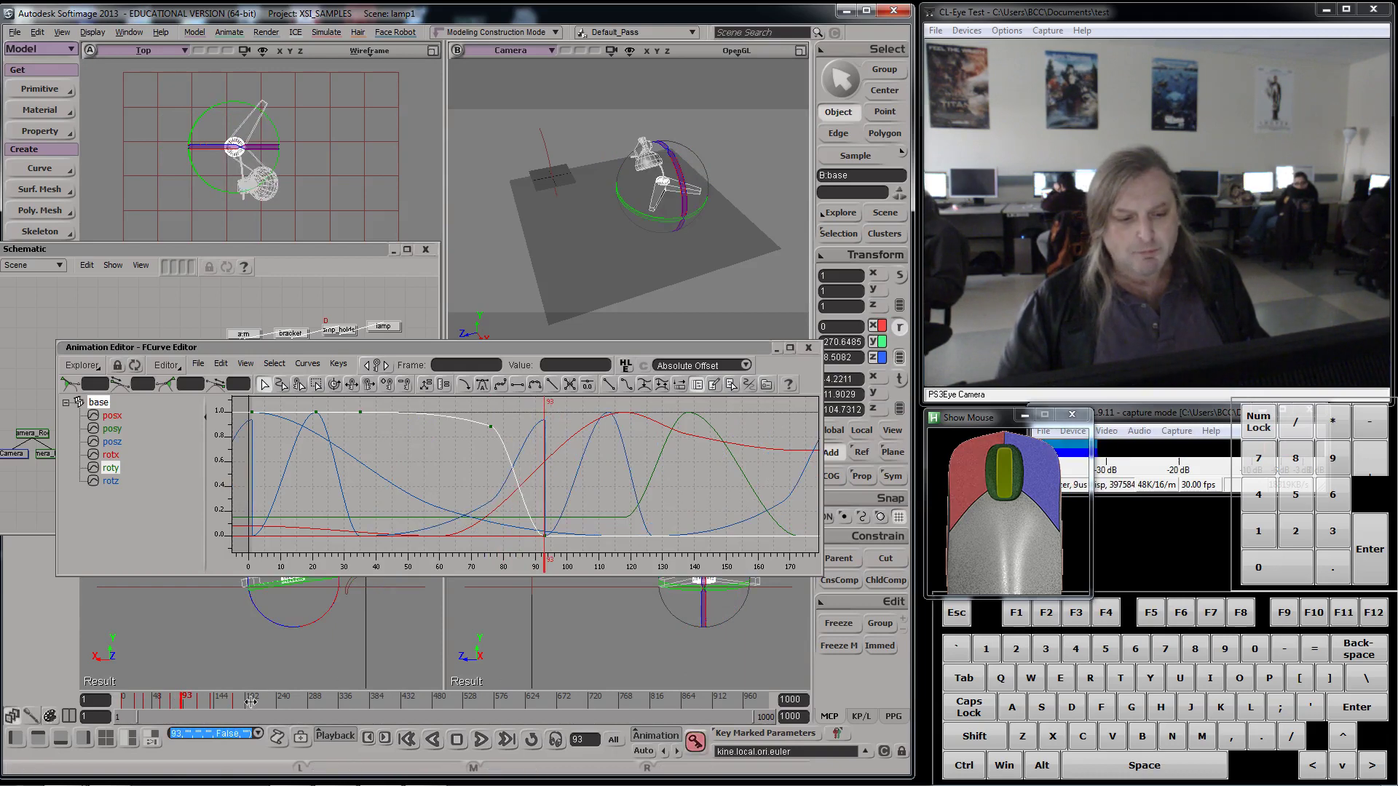
- Delete the extra keys at frames 76 and 93 from the base's rotz curve
{"action": "mouse_move", "coordinate": [170, 699]}
{"action": "left_mouse_down"}
{"action": "mouse_move", "coordinate": [95, 687]}
{"action": "mouse_move", "coordinate": [226, 695]}
{"action": "mouse_move", "coordinate": [82, 679]}
{"action": "mouse_move", "coordinate": [160, 691]}
{"action": "mouse_move", "coordinate": [148, 693]}
{"action": "left_mouse_up"}
{"action": "left_click", "coordinate": [115, 483]}
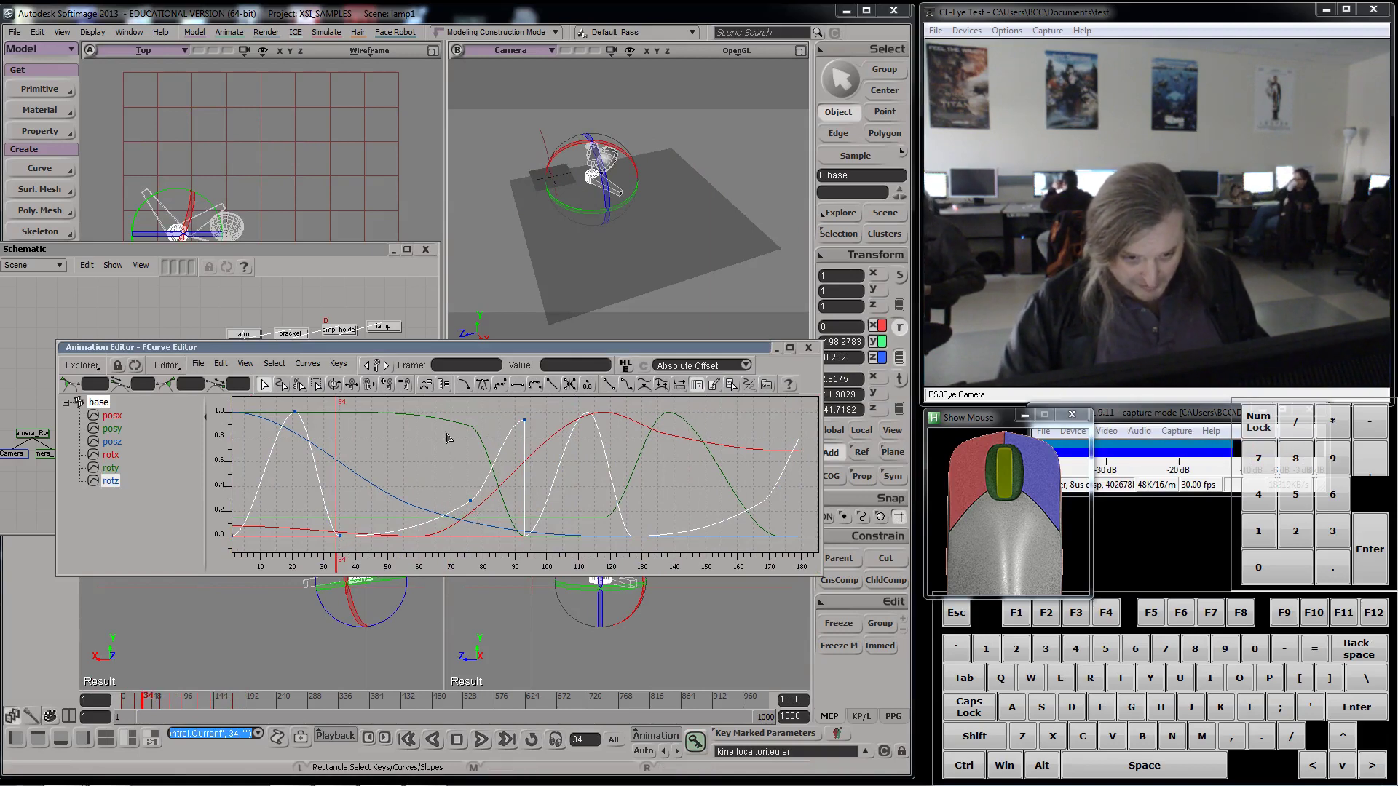
{"action": "left_click_drag", "start_coordinate": [432, 402], "coordinate": [551, 513]}
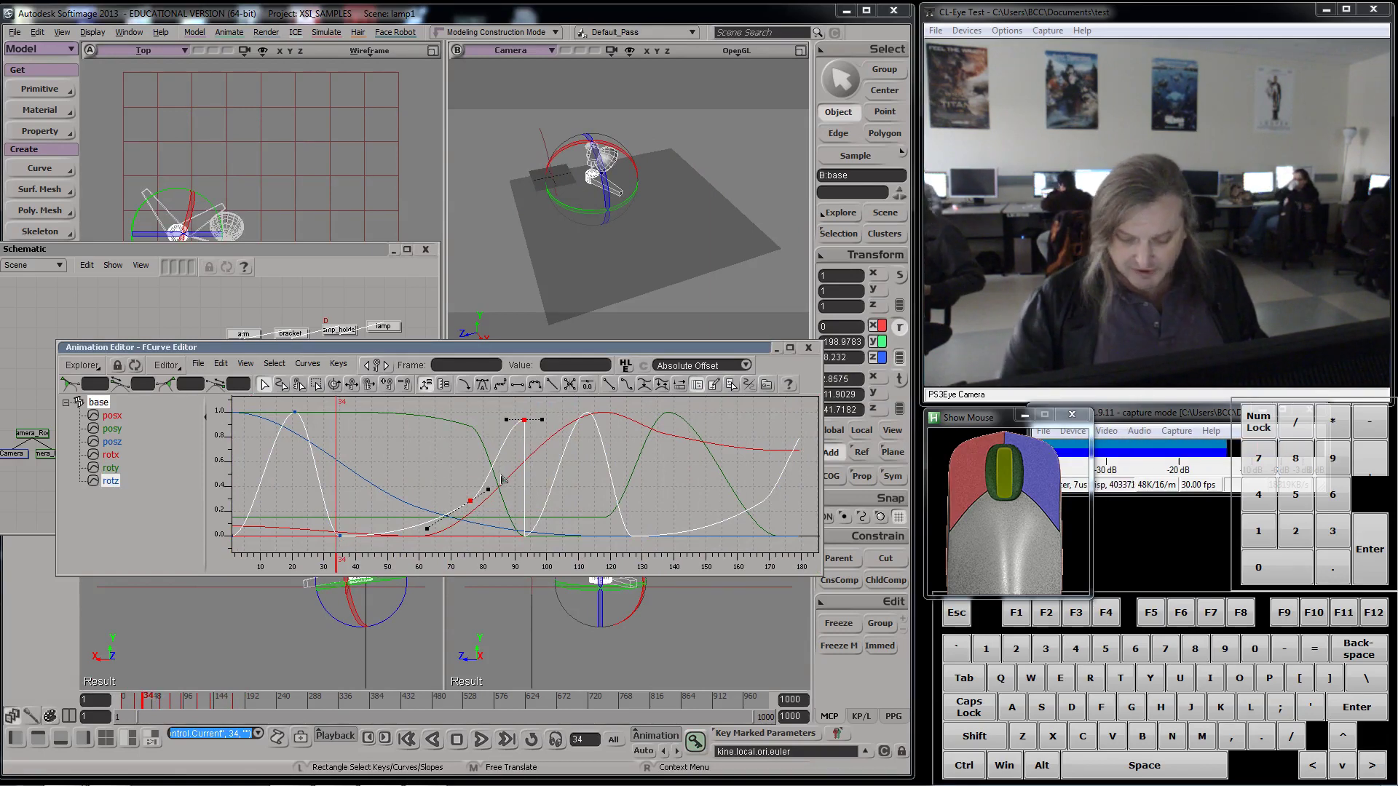
{"action": "key", "text": "ctrl+z"}
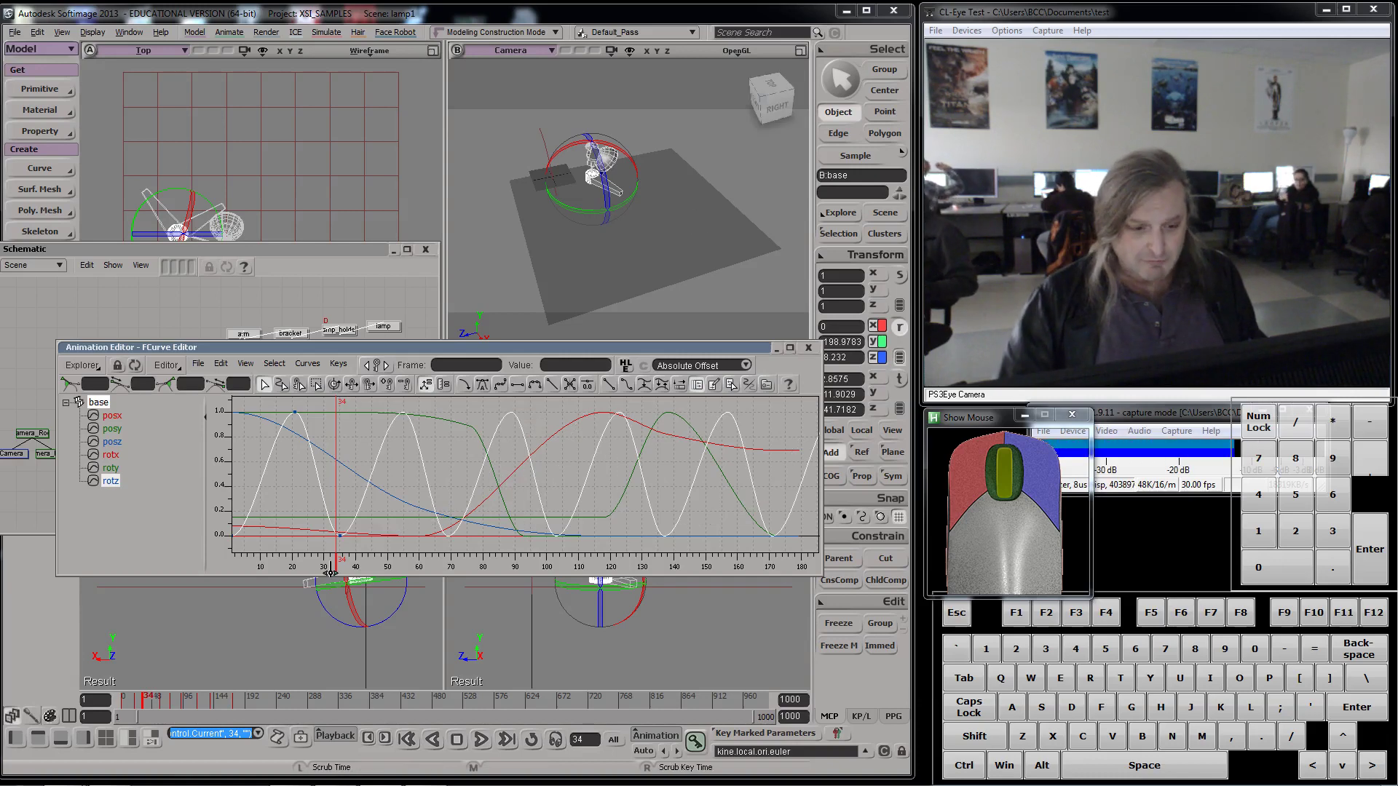
- Play the lamp animation from the first frame, then scrub back to frame 112 where the lamp's travel ends
{"action": "left_click_drag", "start_coordinate": [330, 573], "coordinate": [233, 572]}
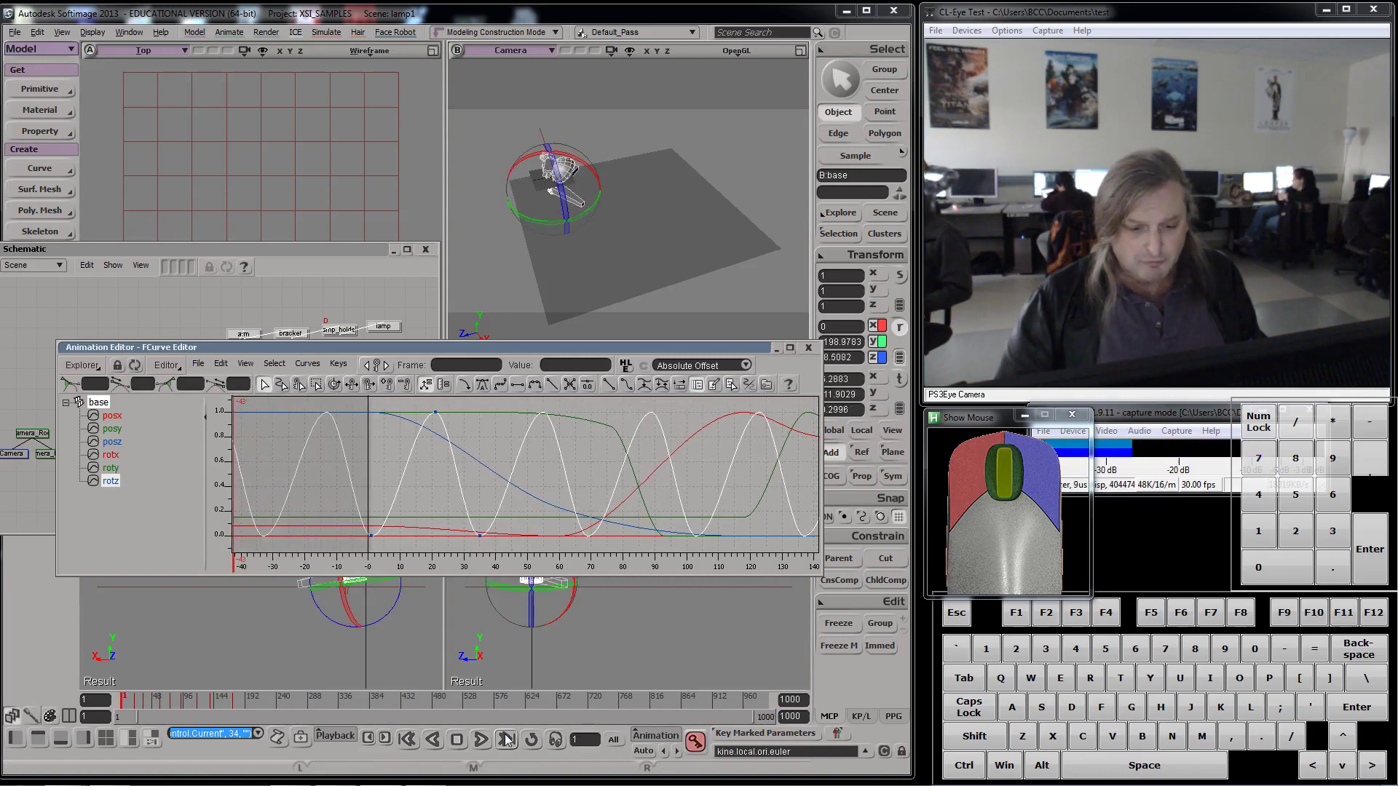
{"action": "left_click", "coordinate": [482, 740]}
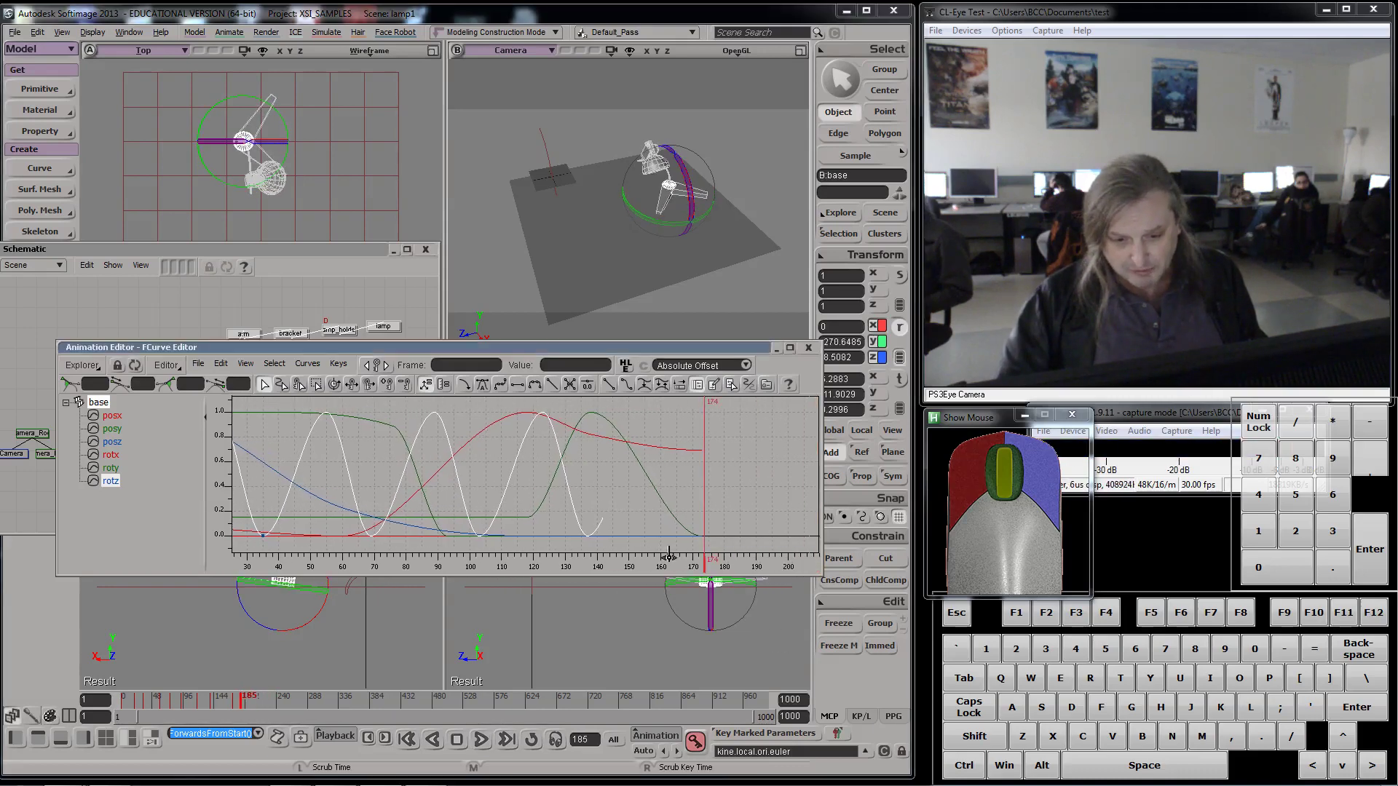
{"action": "left_click_drag", "start_coordinate": [633, 569], "coordinate": [507, 571]}
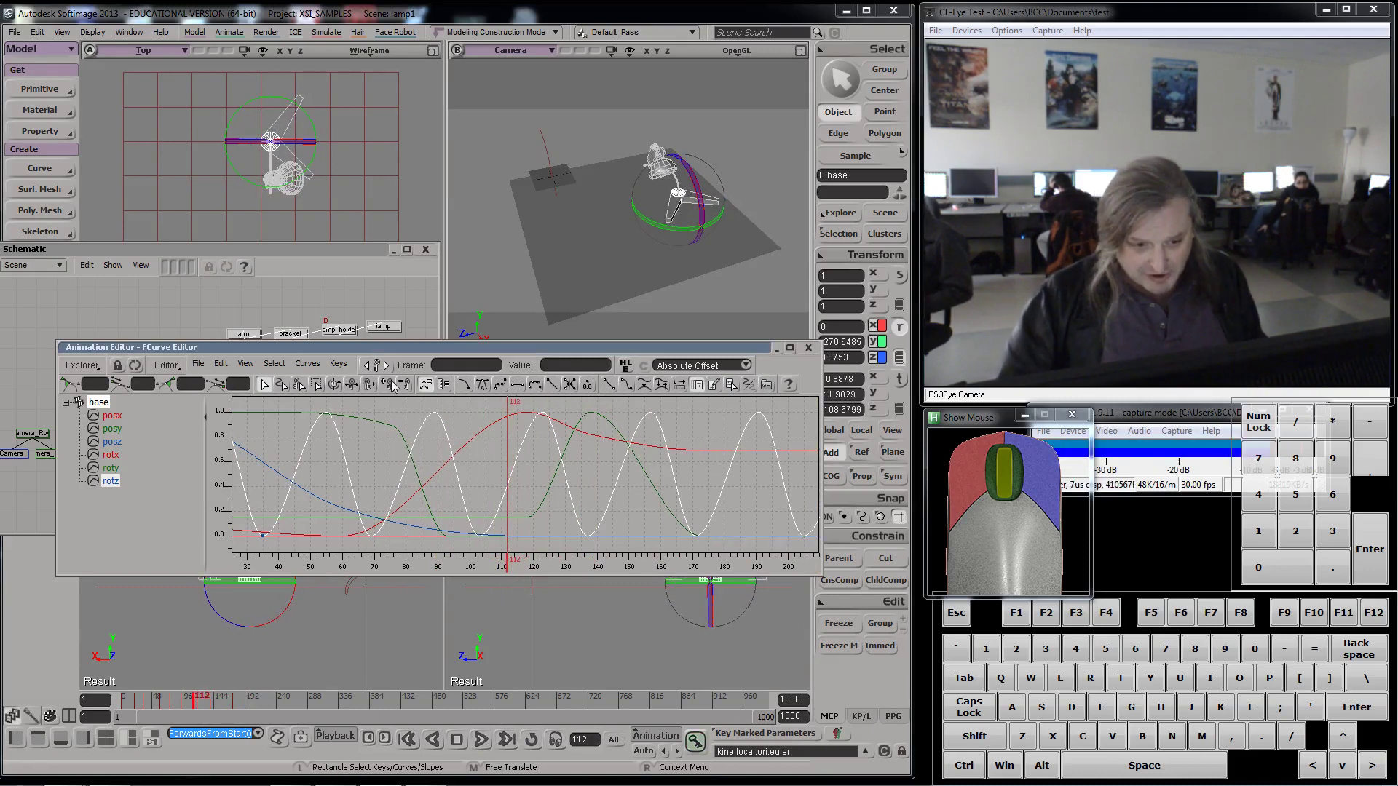
- Freeze the cycle of the base's rotz curve over the time span from 0 to 110
{"action": "left_click", "coordinate": [307, 363]}
{"action": "mouse_move", "coordinate": [348, 422]}
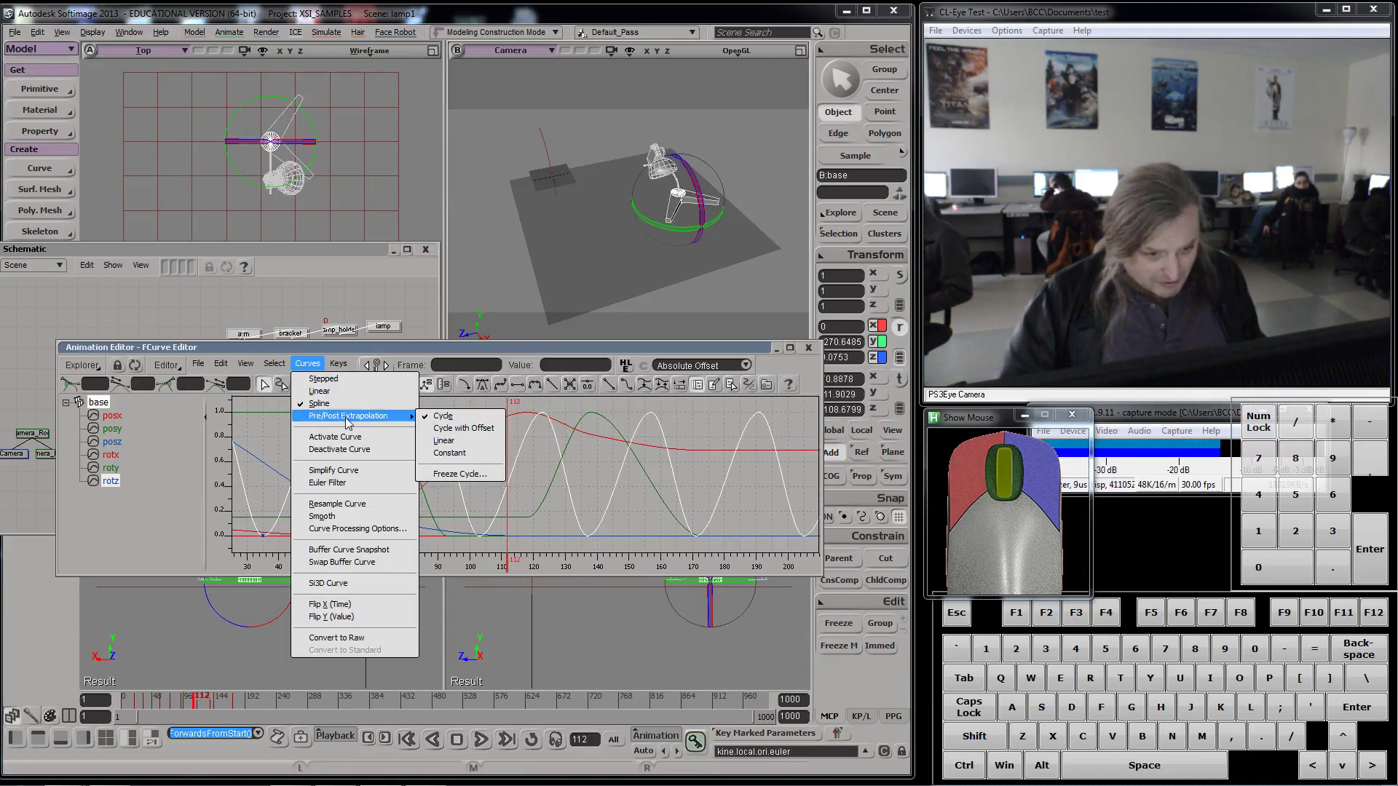
{"action": "left_click", "coordinate": [481, 475]}
{"action": "left_click_drag", "start_coordinate": [437, 403], "coordinate": [497, 599]}
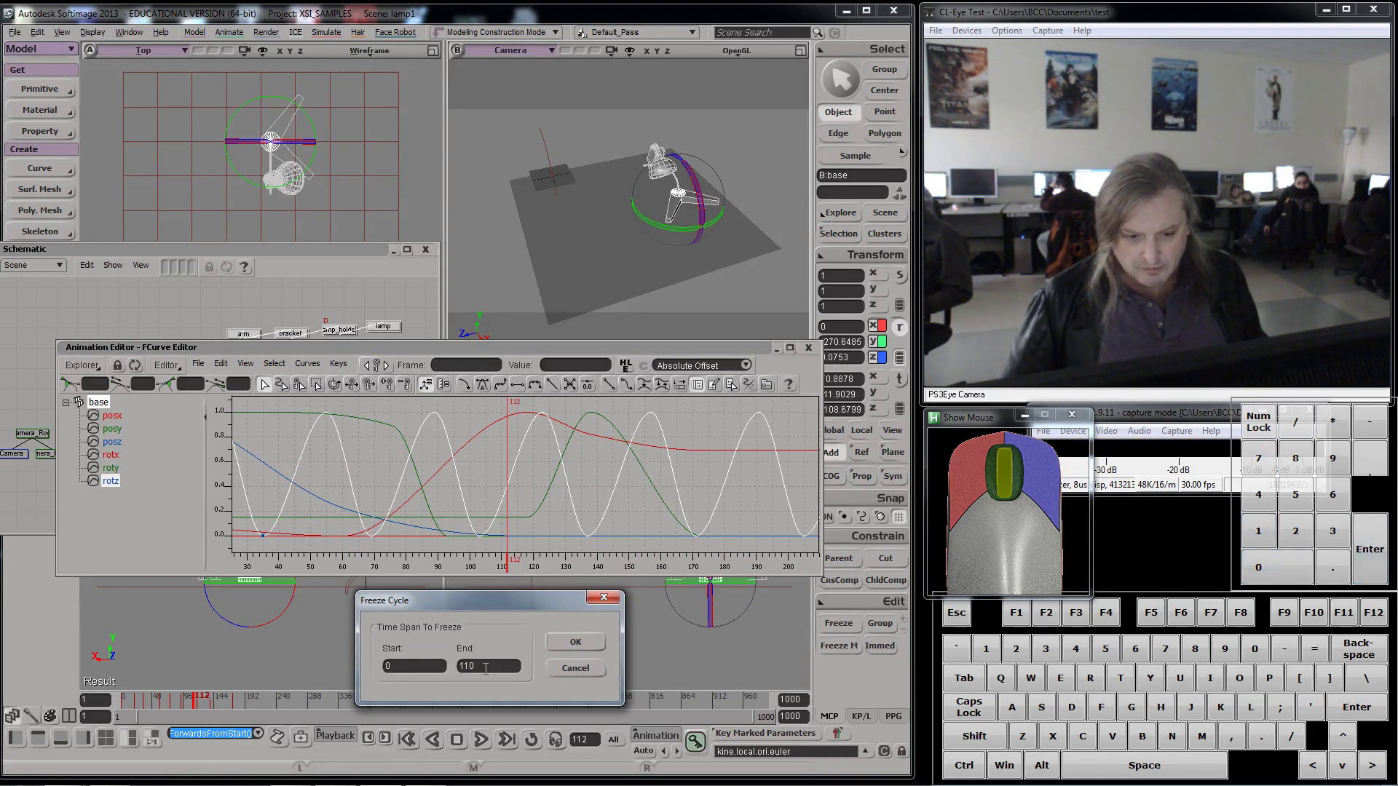
{"action": "left_click", "coordinate": [575, 642]}
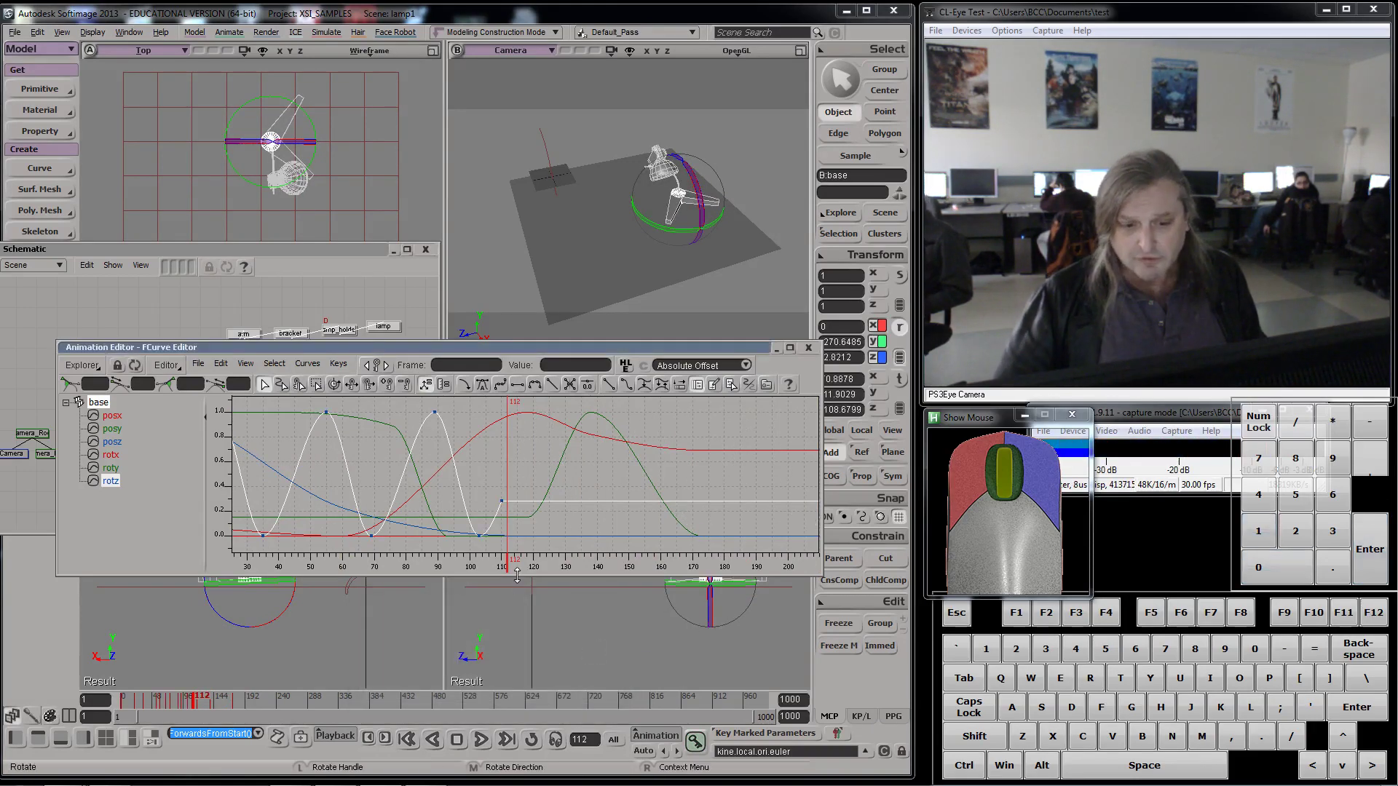
- Play the animation from the start to review the frozen rocking cycle, and scrub back to frame 1
{"action": "left_click_drag", "start_coordinate": [501, 563], "coordinate": [285, 533]}
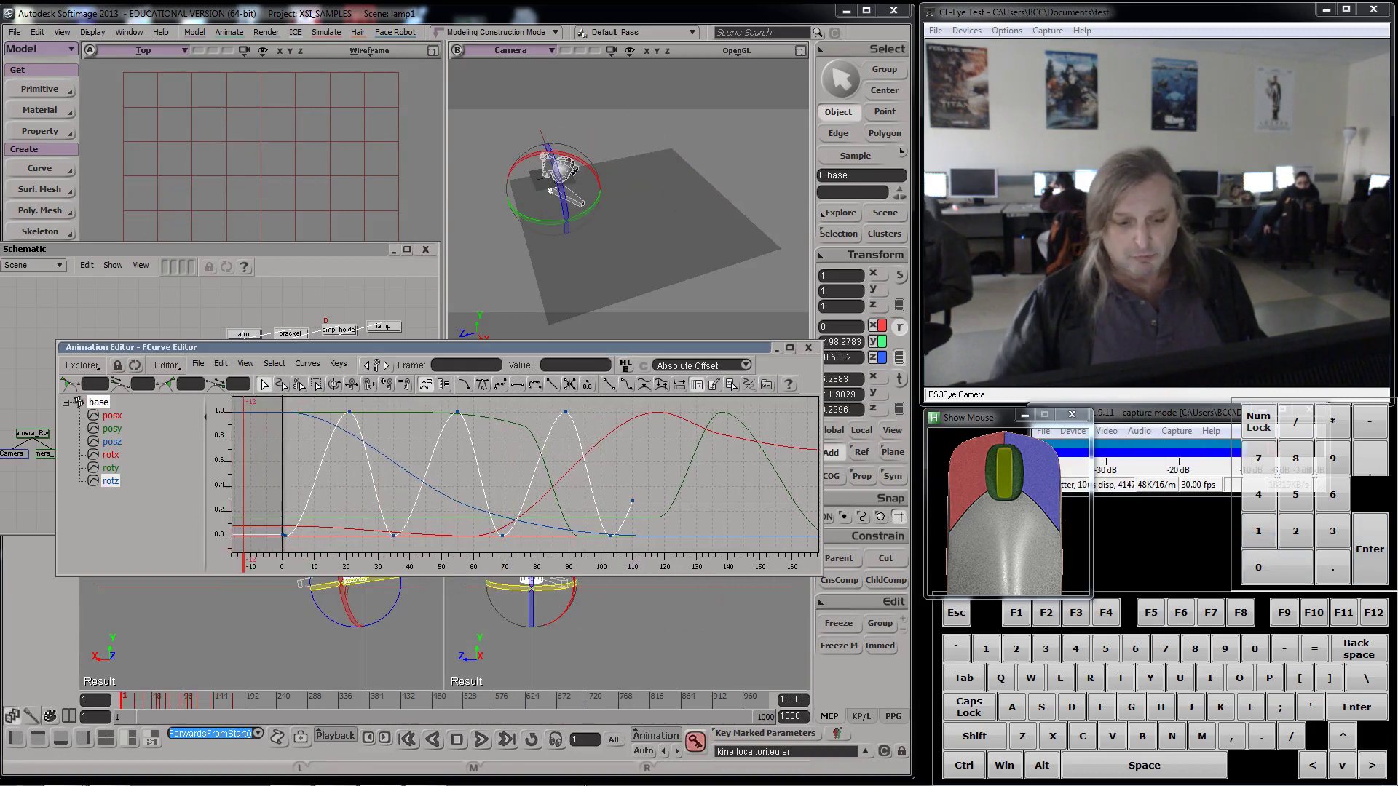
{"action": "left_click", "coordinate": [481, 741]}
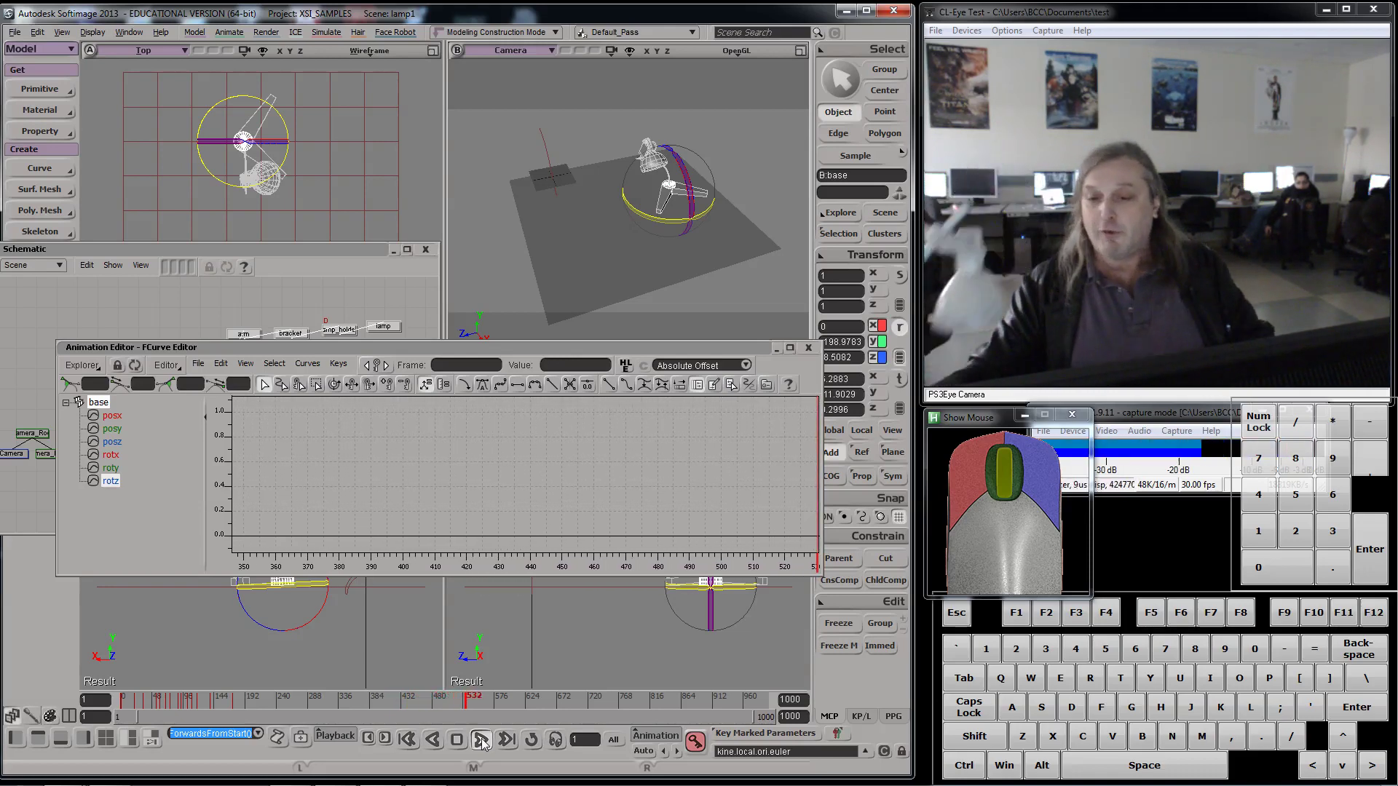
{"action": "key", "text": "c"}
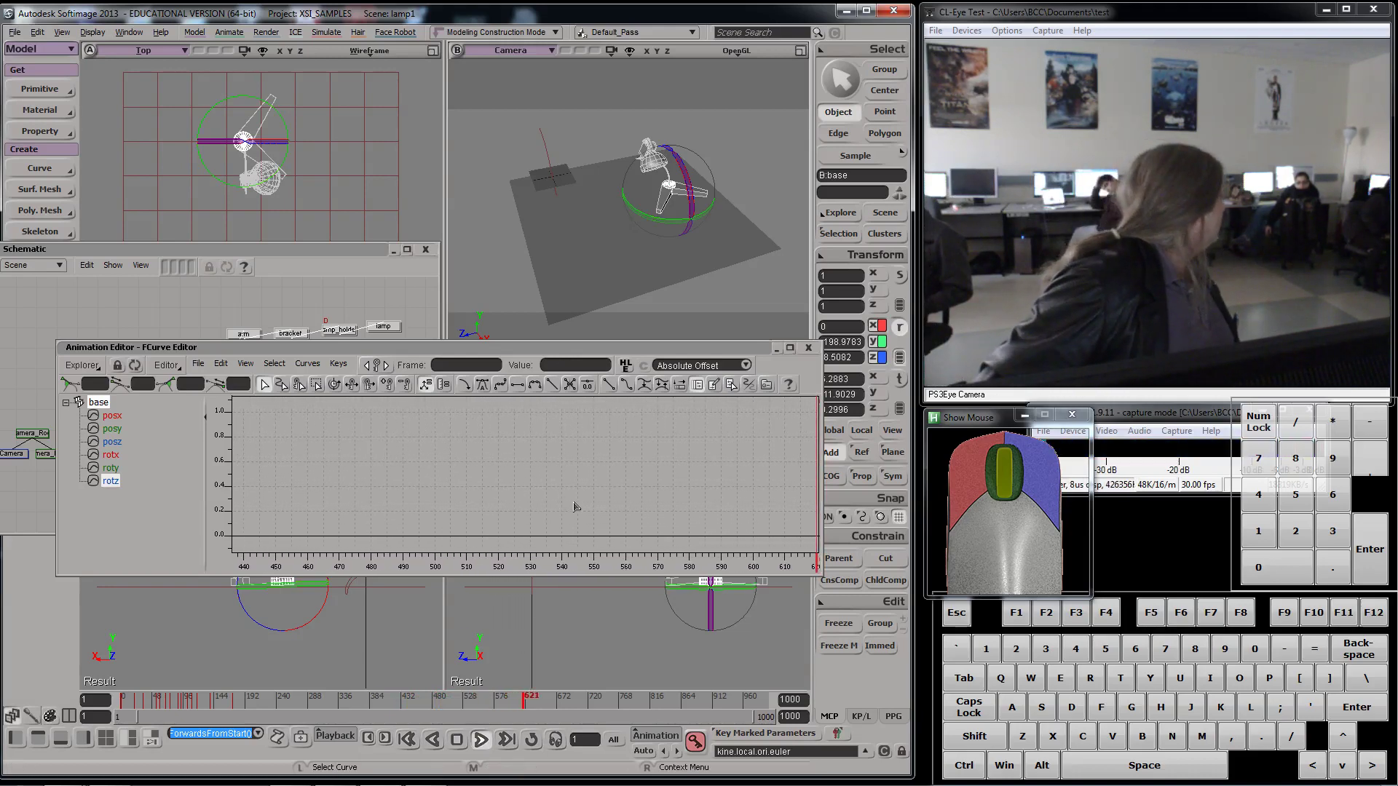
{"action": "left_click_drag", "start_coordinate": [810, 557], "coordinate": [211, 442]}
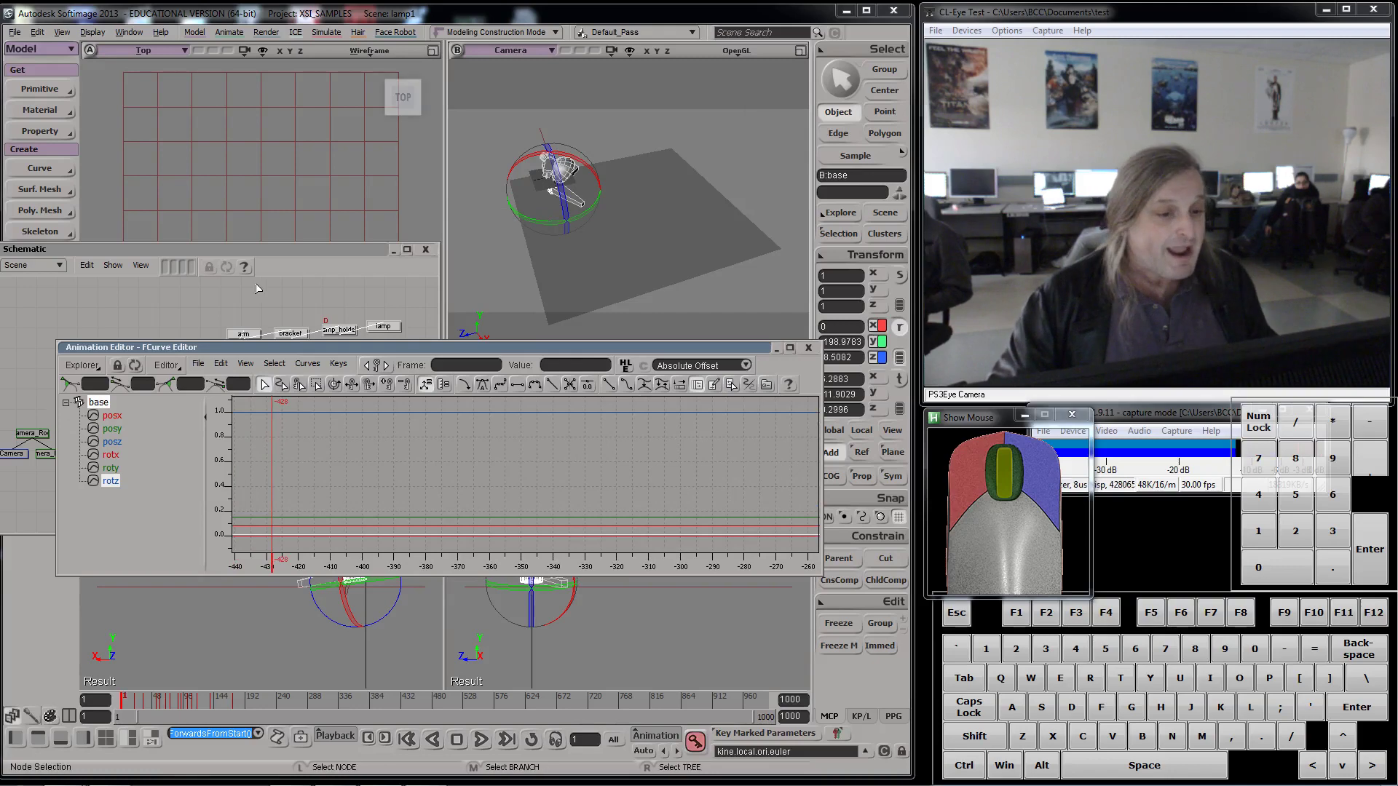
- Branch-select lamp_holder in the Schematic so the lamp is included, and minimize the Schematic
{"action": "left_click_drag", "start_coordinate": [307, 252], "coordinate": [254, 208]}
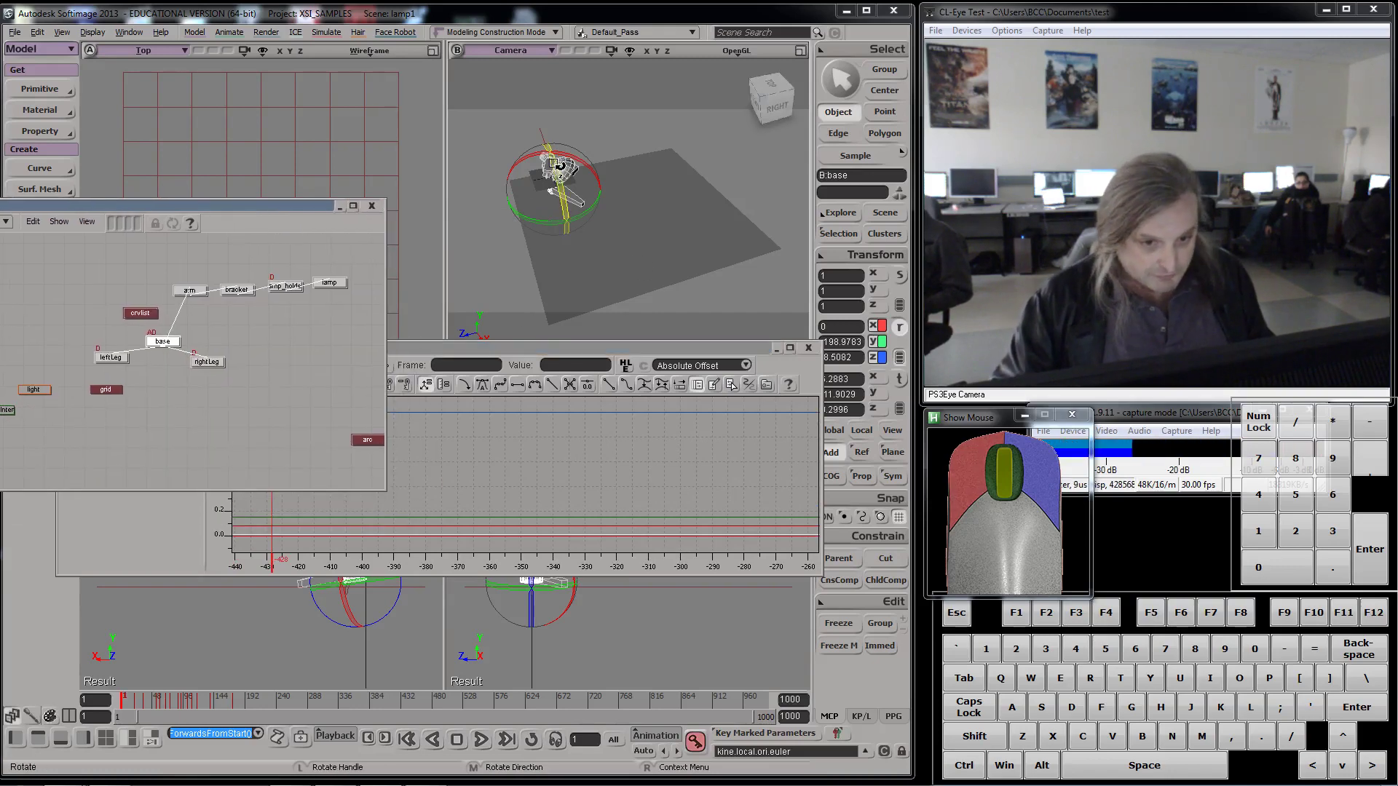
{"action": "left_click", "coordinate": [553, 185]}
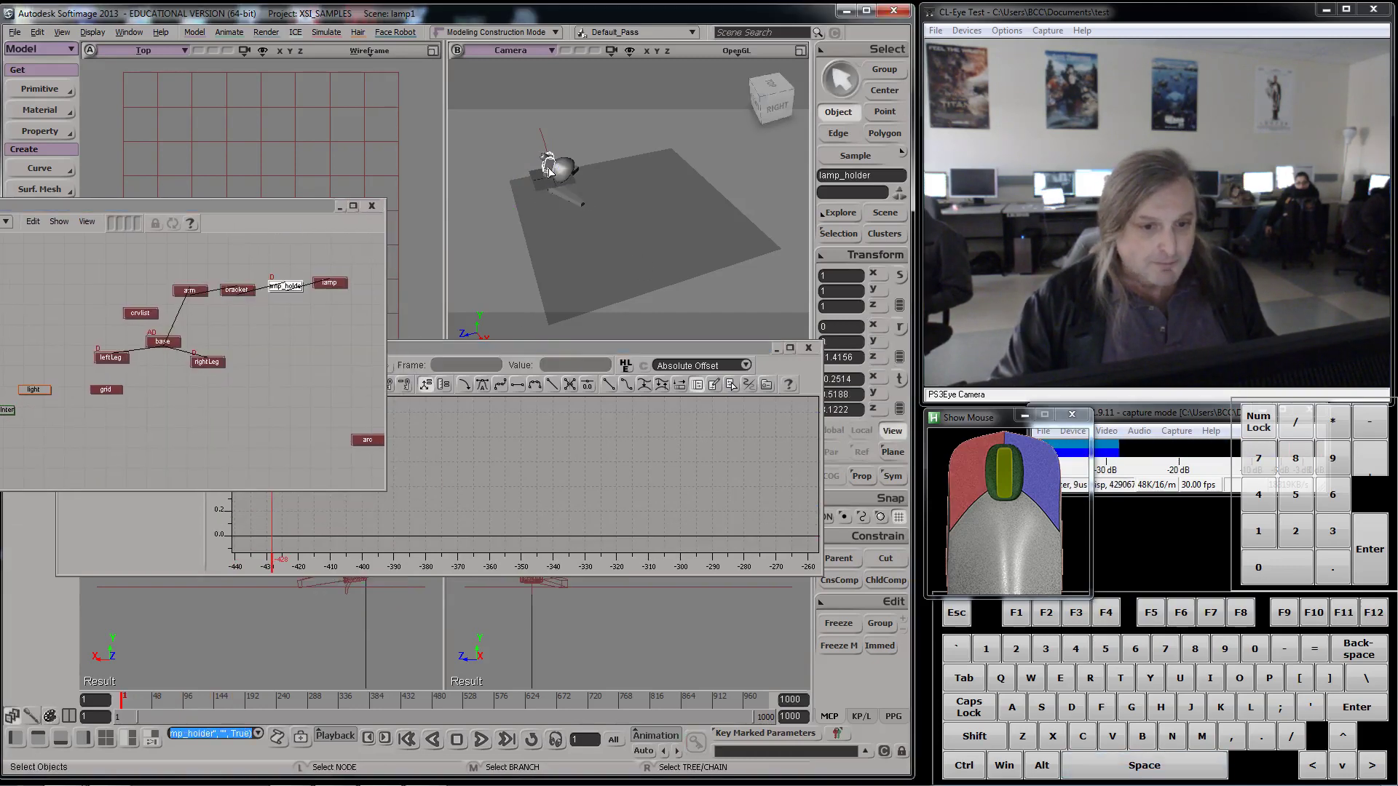
{"action": "middle_click", "coordinate": [279, 286]}
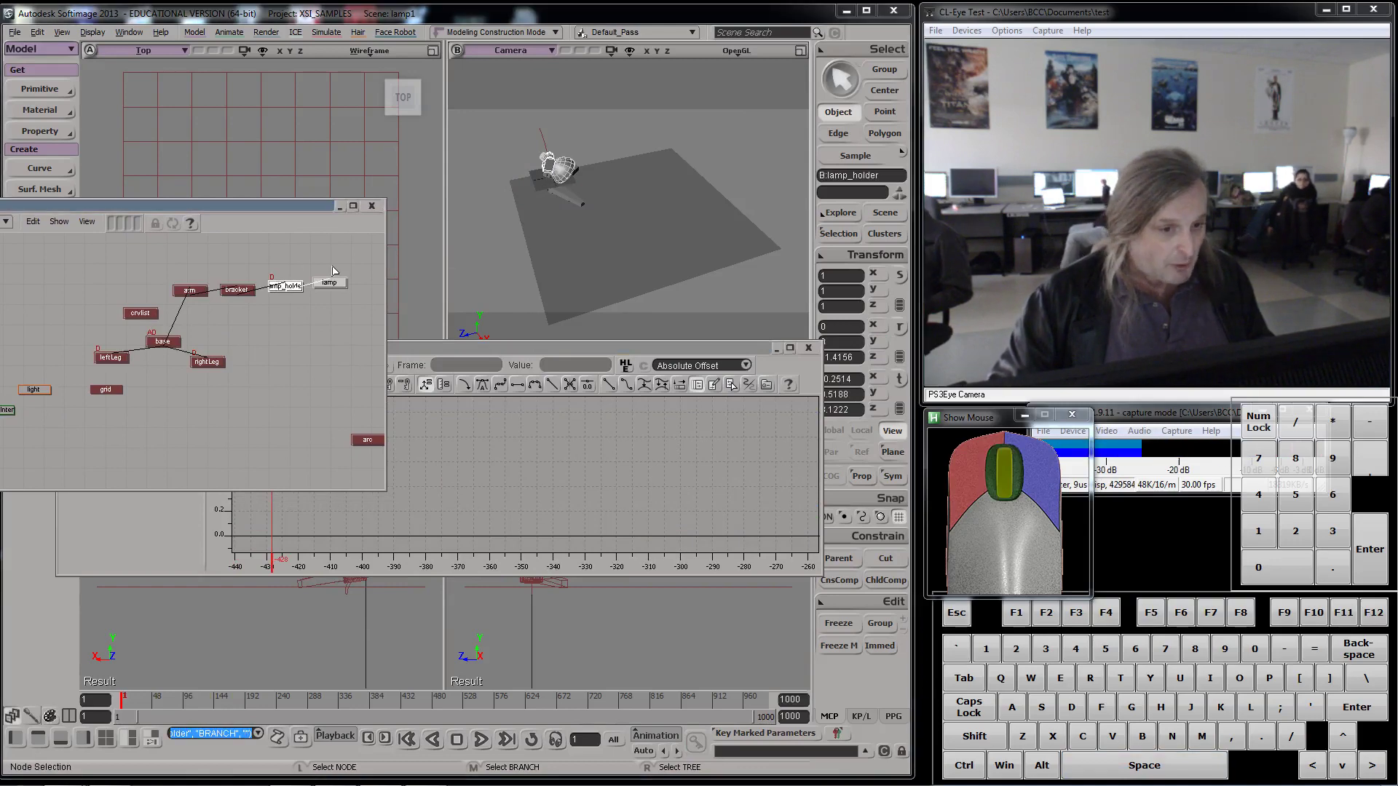
{"action": "left_click", "coordinate": [340, 207]}
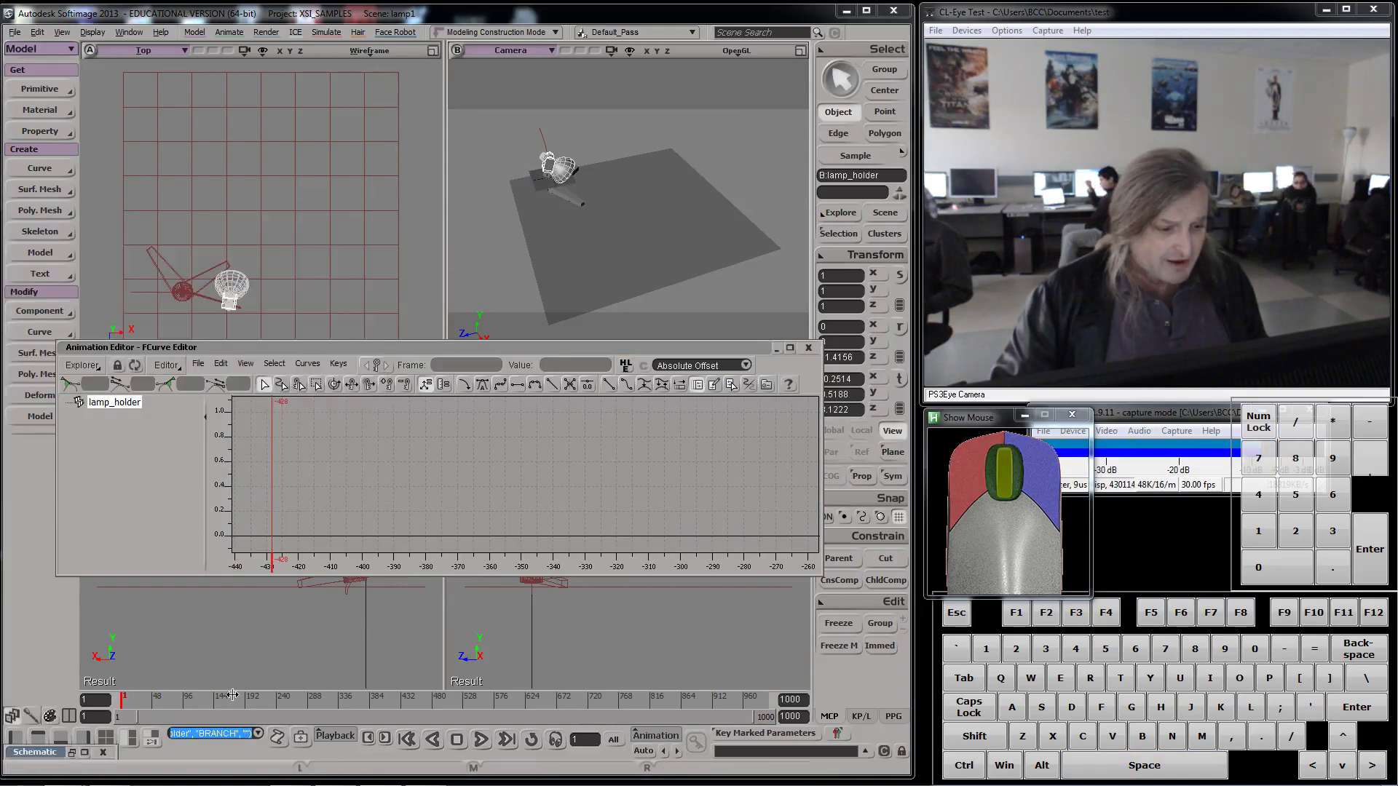
- Activate the Rotate tool on lamp_holder and set a rotation key at frame 184
{"action": "left_click", "coordinate": [900, 328]}
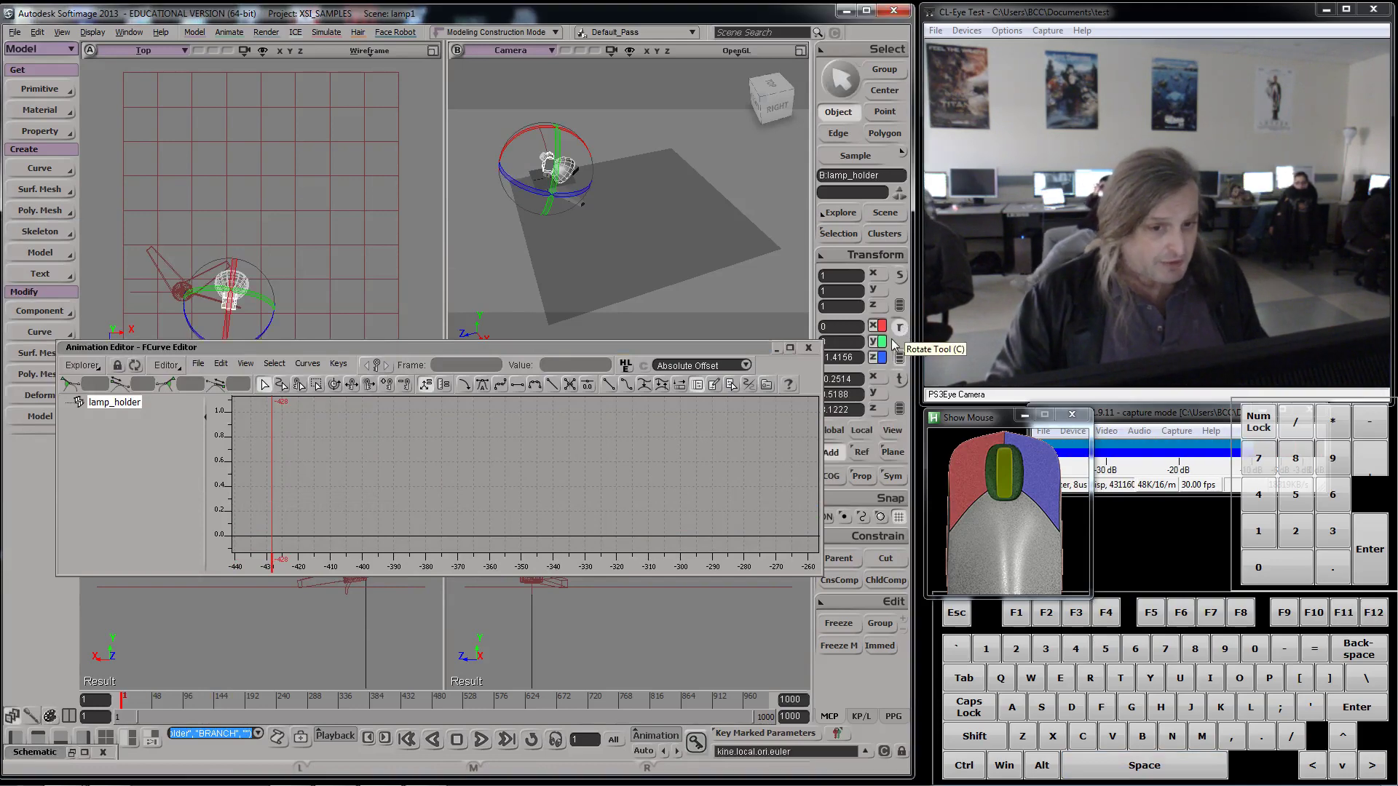
{"action": "left_click_drag", "start_coordinate": [125, 701], "coordinate": [240, 717]}
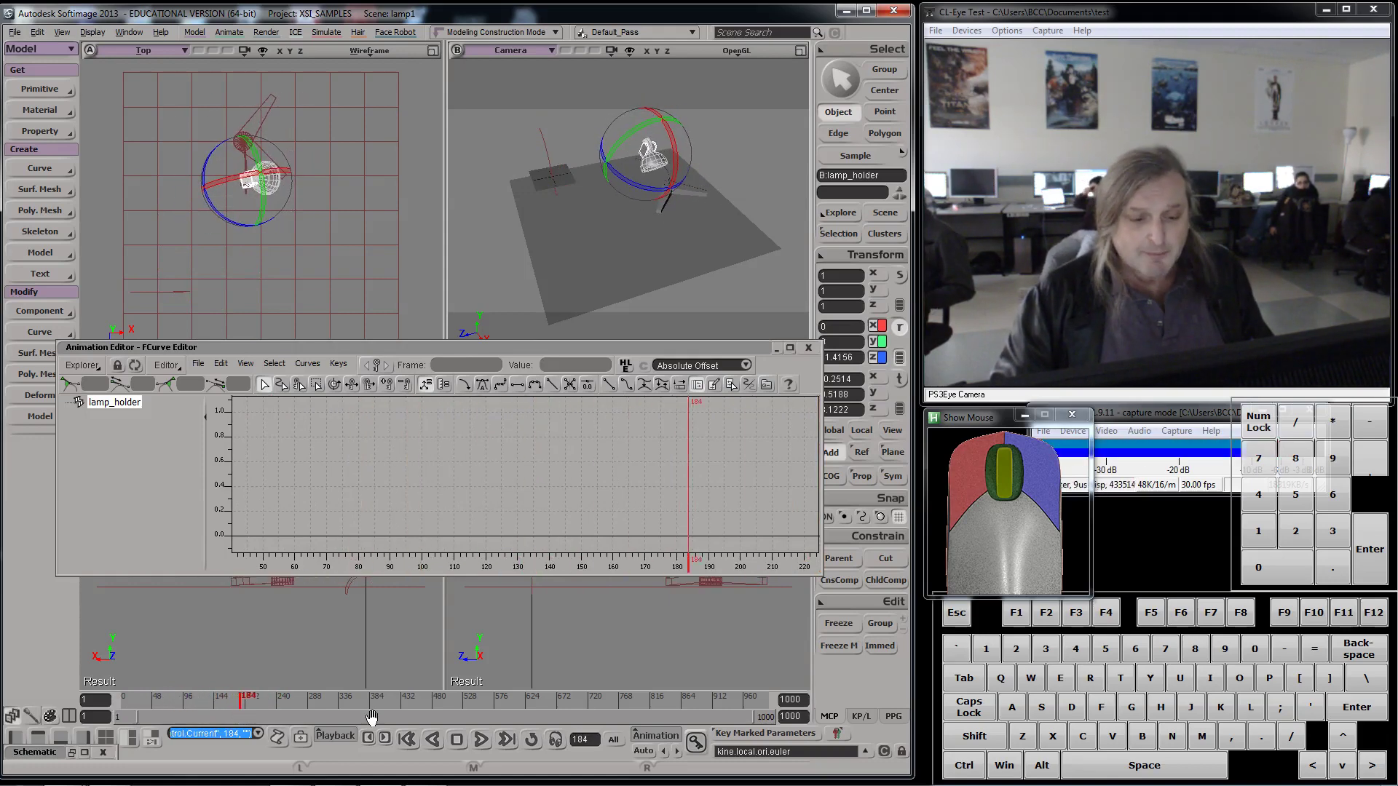
{"action": "left_click", "coordinate": [697, 744]}
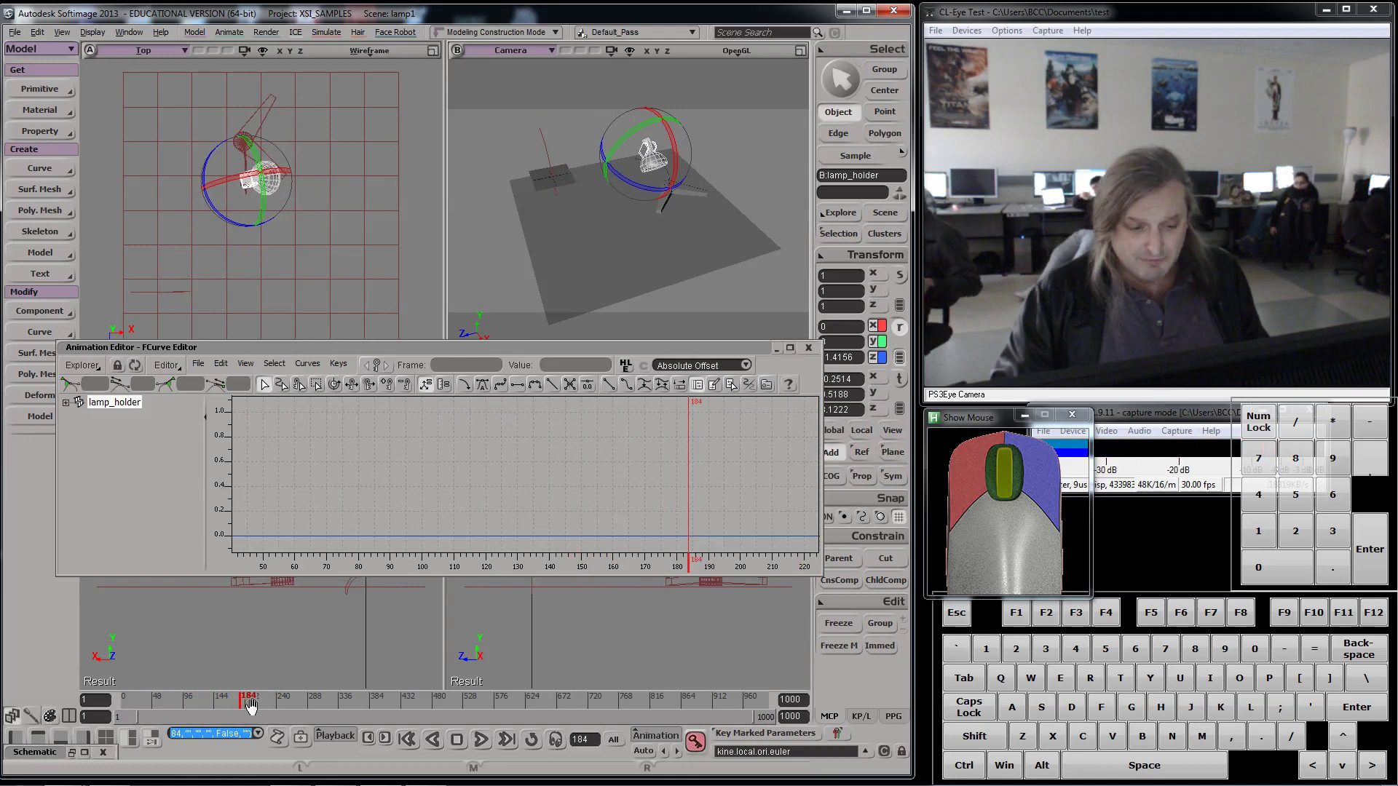
- Frame the lamp holder in the Top, Front and Right views, and close the Animation Editor
{"action": "mouse_move", "coordinate": [244, 697]}
{"action": "left_mouse_down"}
{"action": "mouse_move", "coordinate": [122, 698]}
{"action": "mouse_move", "coordinate": [234, 708]}
{"action": "left_mouse_up"}
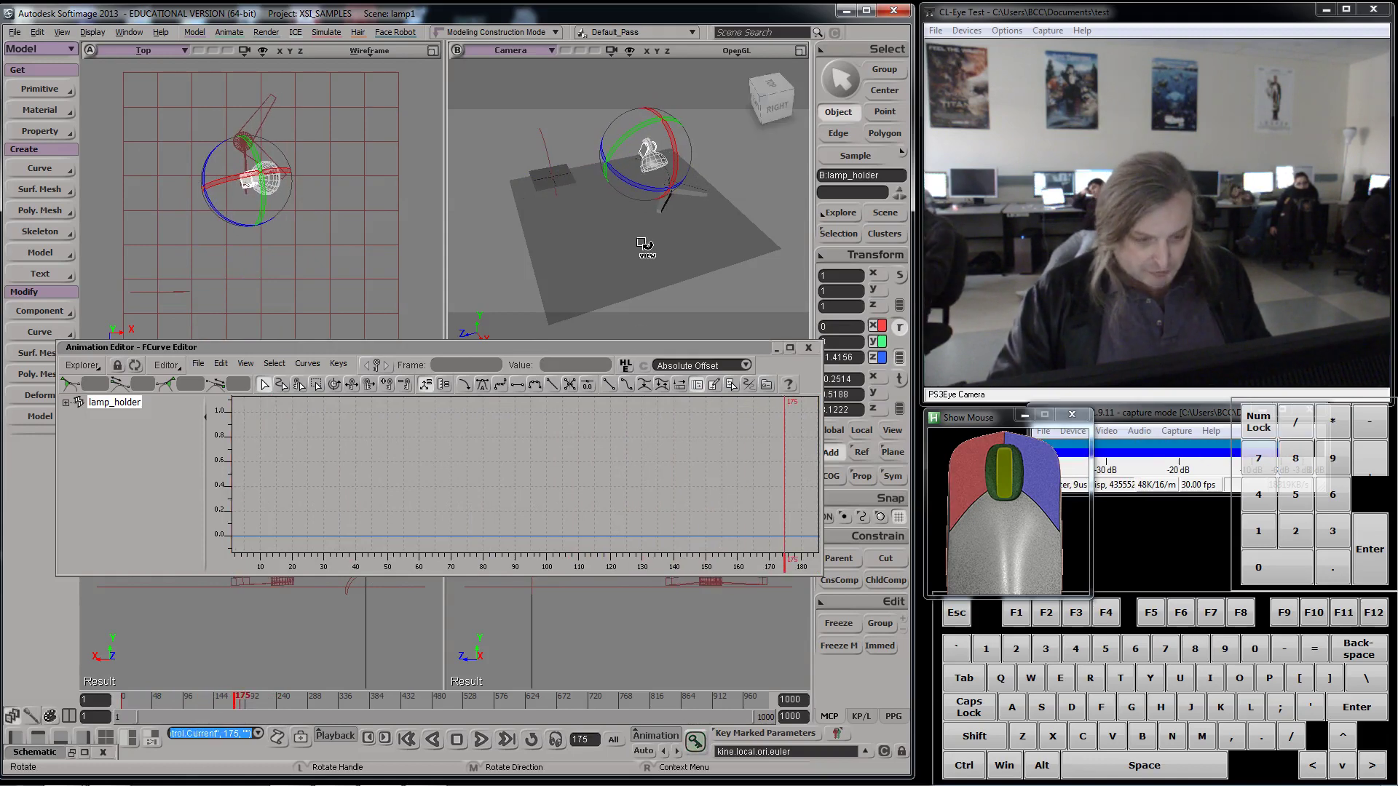
{"action": "key", "text": "f"}
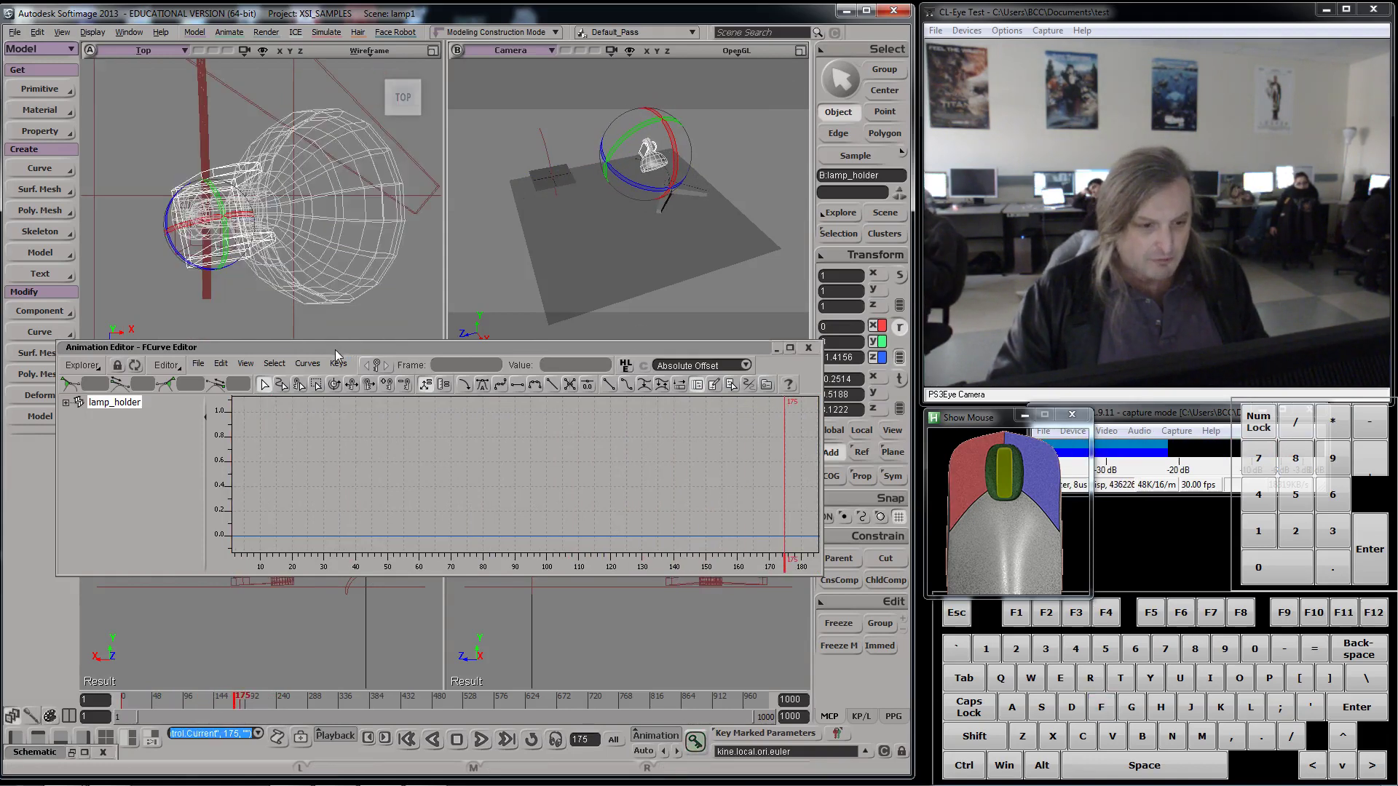
{"action": "left_click_drag", "start_coordinate": [337, 355], "coordinate": [376, 623]}
{"action": "key", "text": "f"}
{"action": "key", "text": "f"}
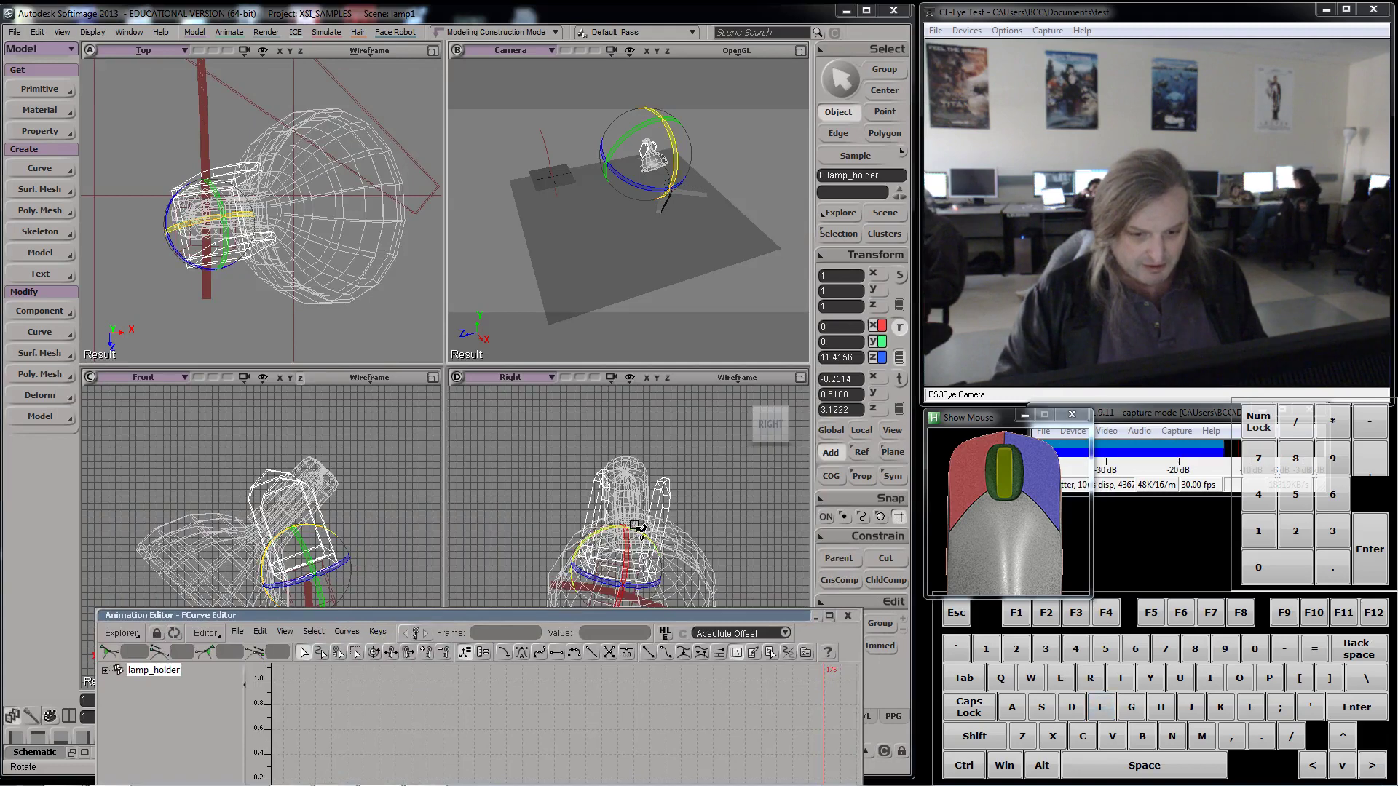
{"action": "key", "text": "f"}
{"action": "left_click_drag", "start_coordinate": [343, 617], "coordinate": [615, 523]}
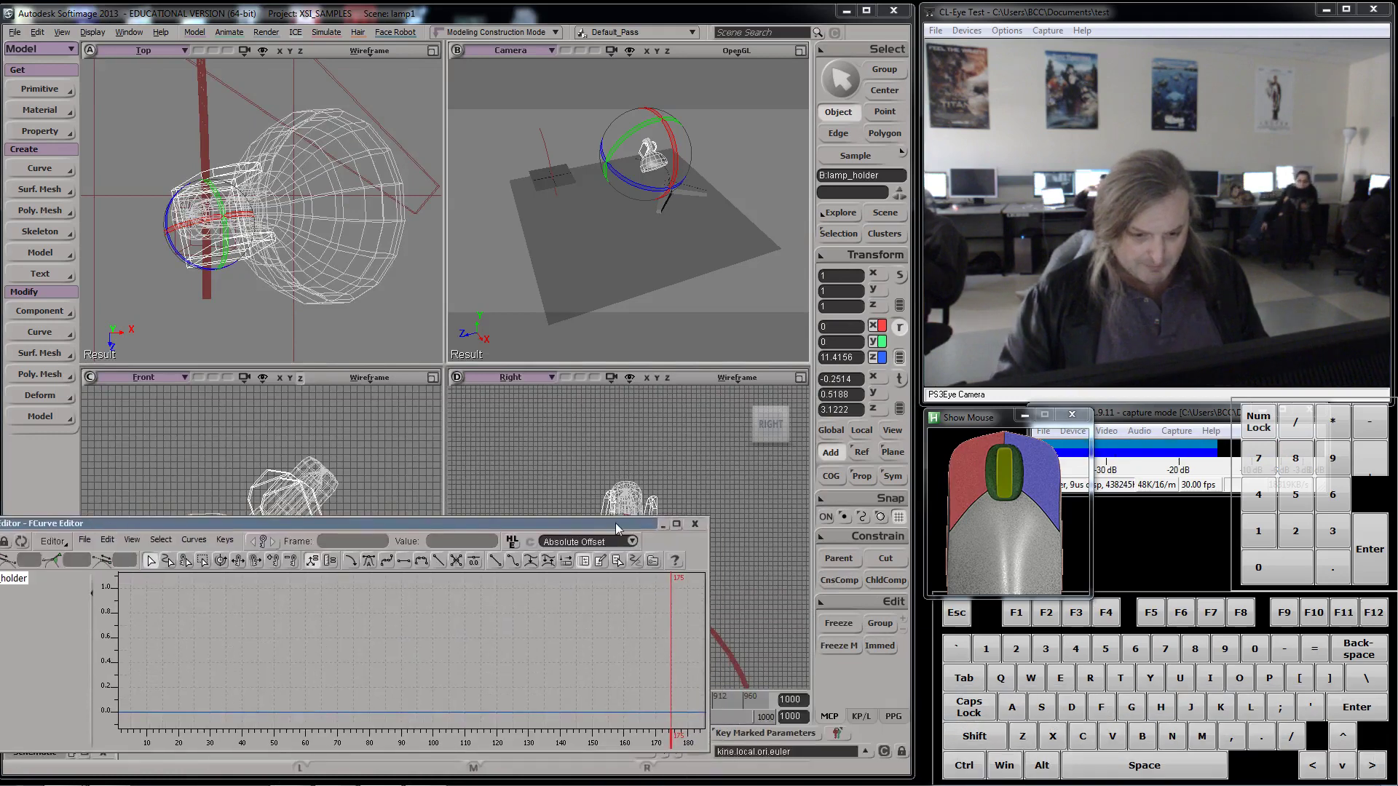
{"action": "left_click", "coordinate": [695, 525]}
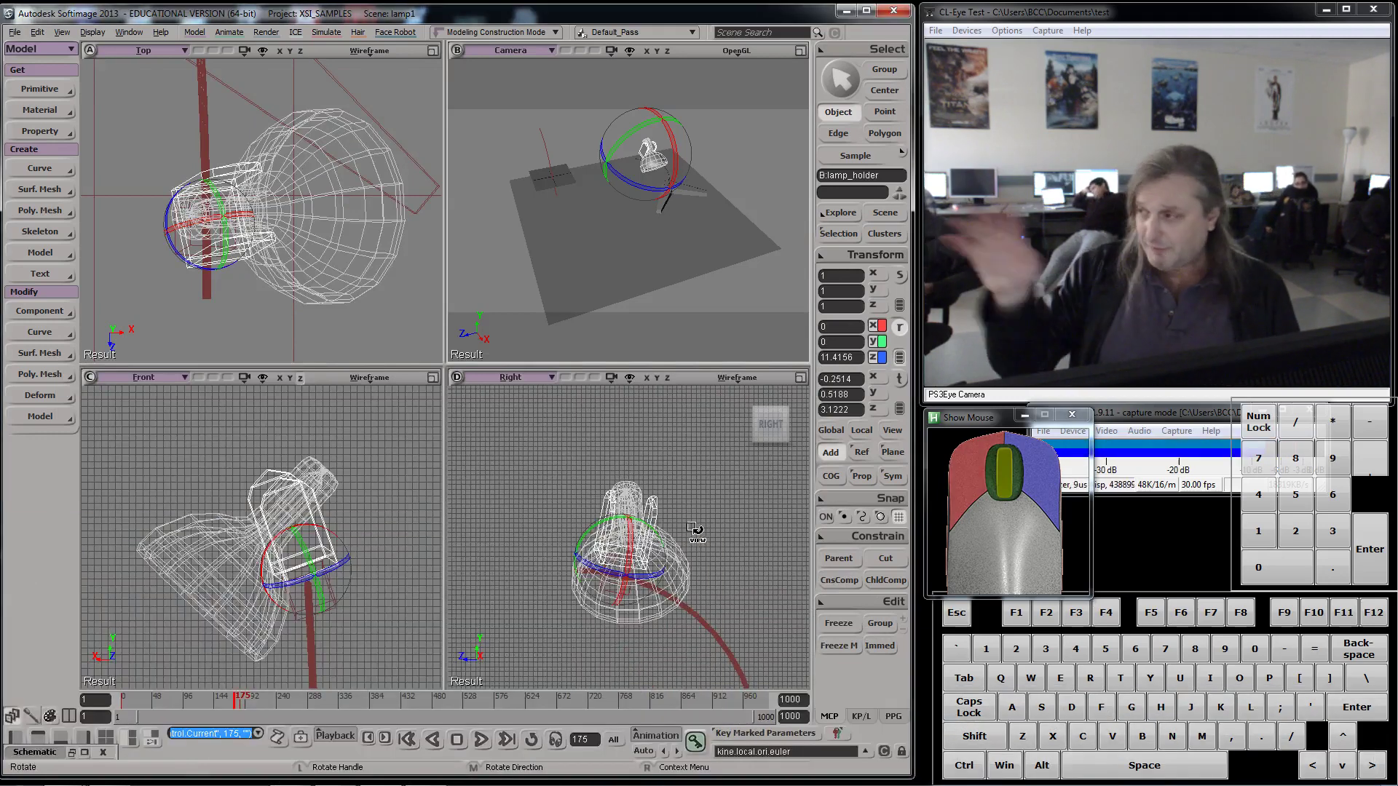
{"action": "left_click_drag", "start_coordinate": [696, 530], "coordinate": [694, 530]}
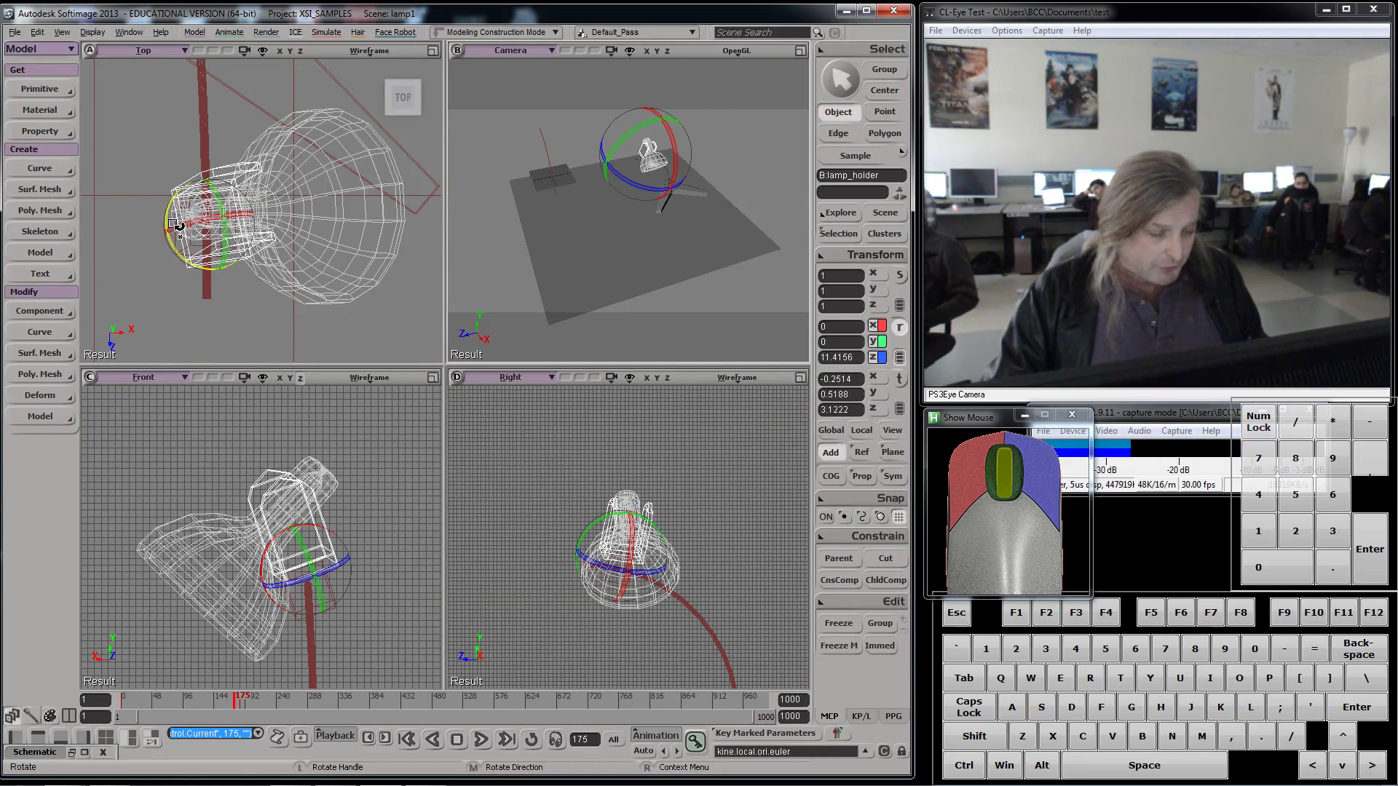
- Rotate lamp_holder around Z to about -707 at frame 221 and set a rotation key there
{"action": "mouse_move", "coordinate": [242, 696]}
{"action": "left_mouse_down"}
{"action": "mouse_move", "coordinate": [217, 690]}
{"action": "mouse_move", "coordinate": [258, 693]}
{"action": "mouse_move", "coordinate": [241, 696]}
{"action": "left_mouse_up"}
{"action": "left_click", "coordinate": [677, 752]}
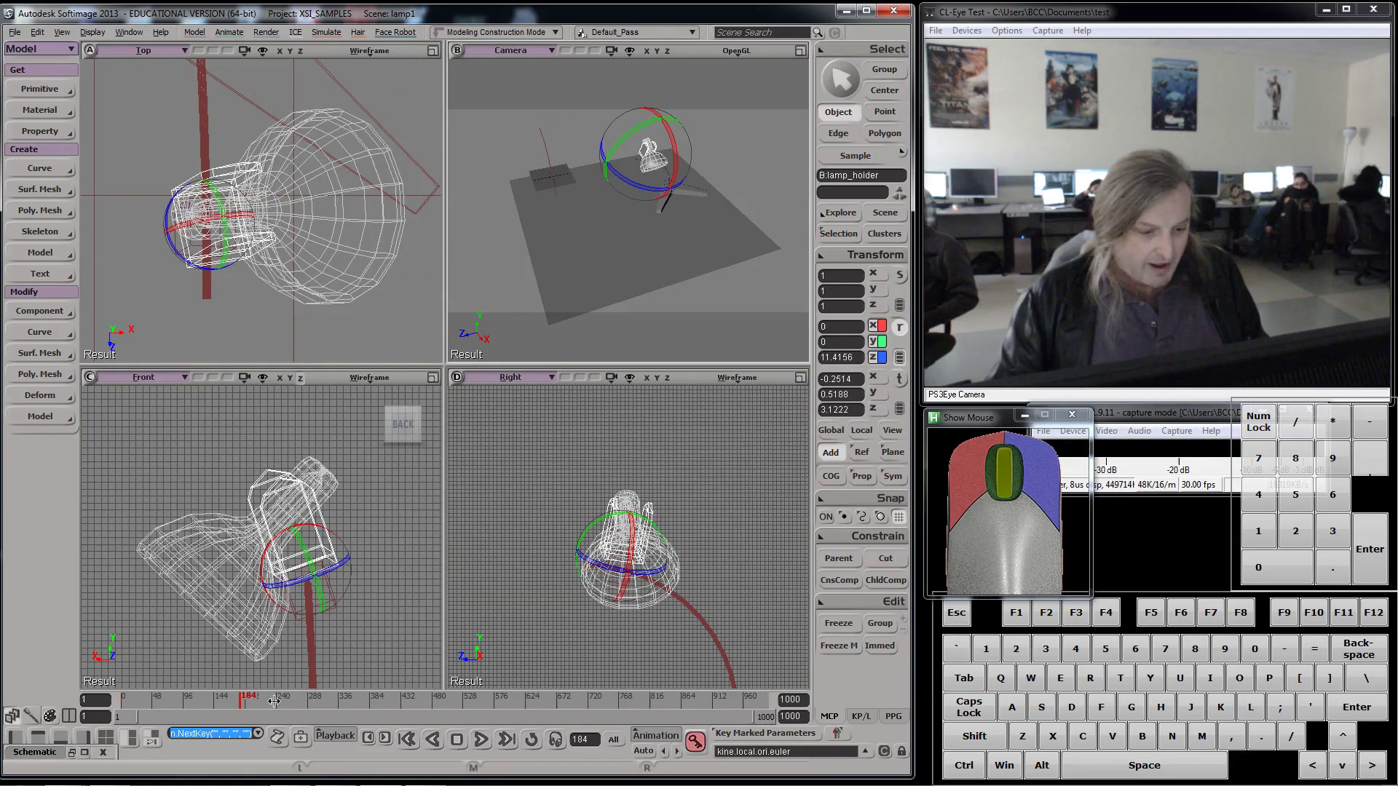
{"action": "left_click", "coordinate": [246, 699]}
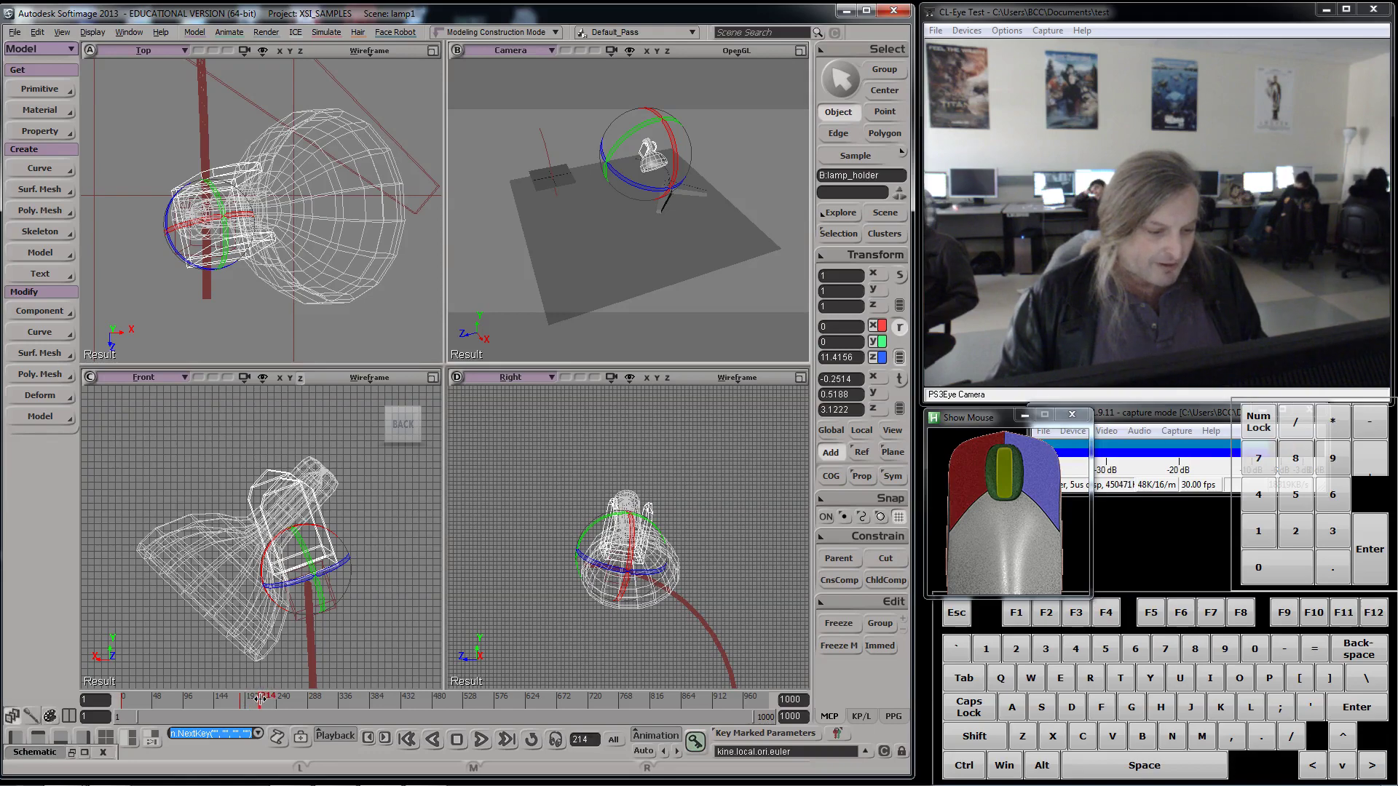
{"action": "left_click_drag", "start_coordinate": [263, 700], "coordinate": [263, 700]}
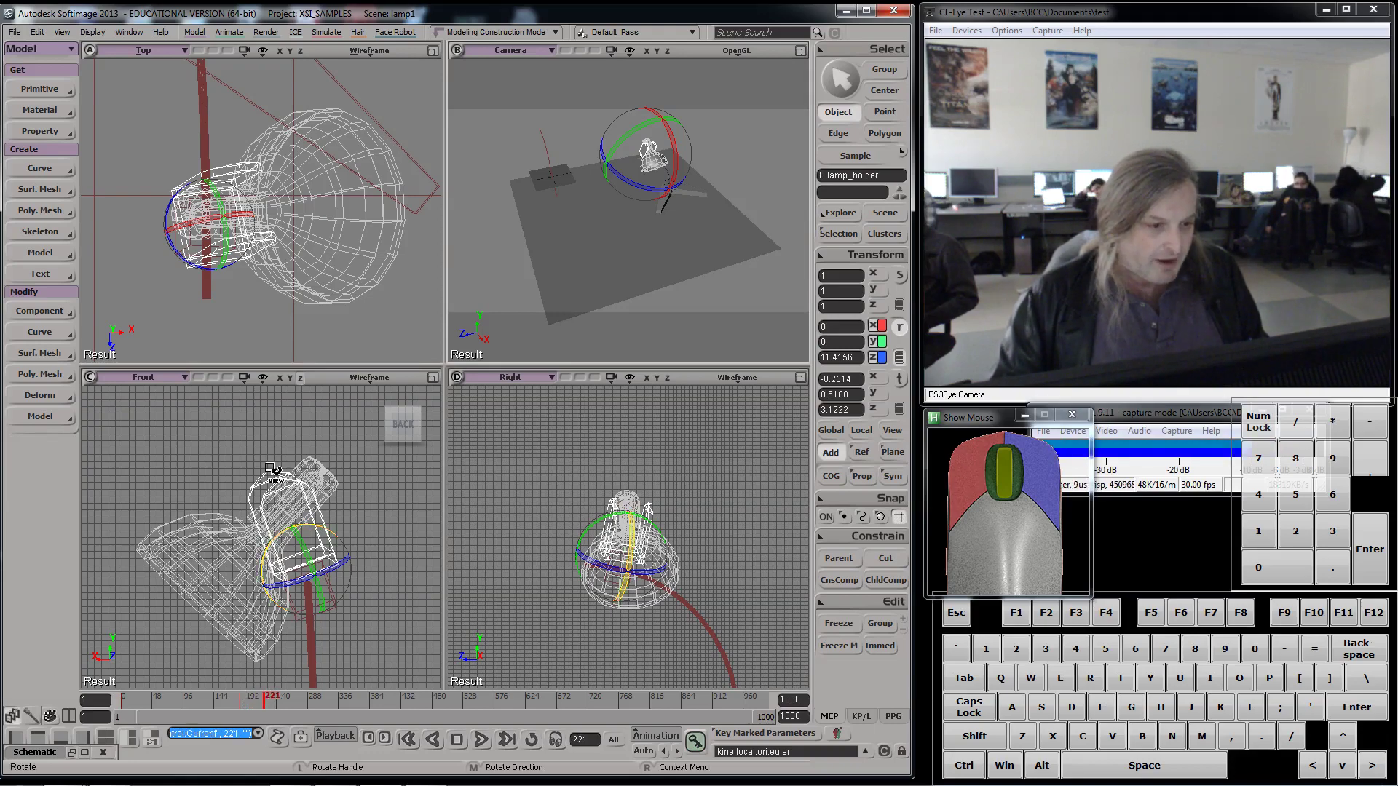
{"action": "left_click_drag", "start_coordinate": [179, 256], "coordinate": [209, 229]}
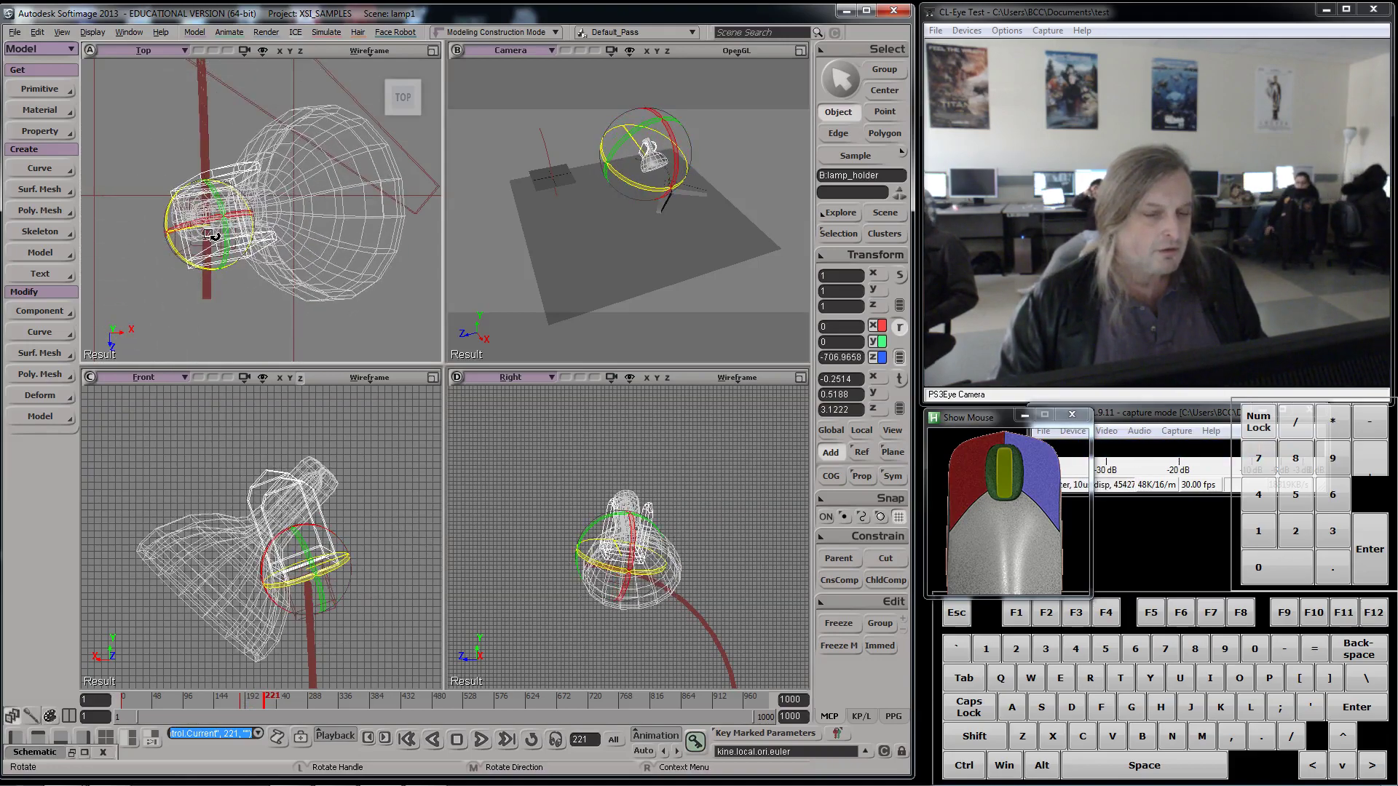
{"action": "left_click", "coordinate": [697, 741]}
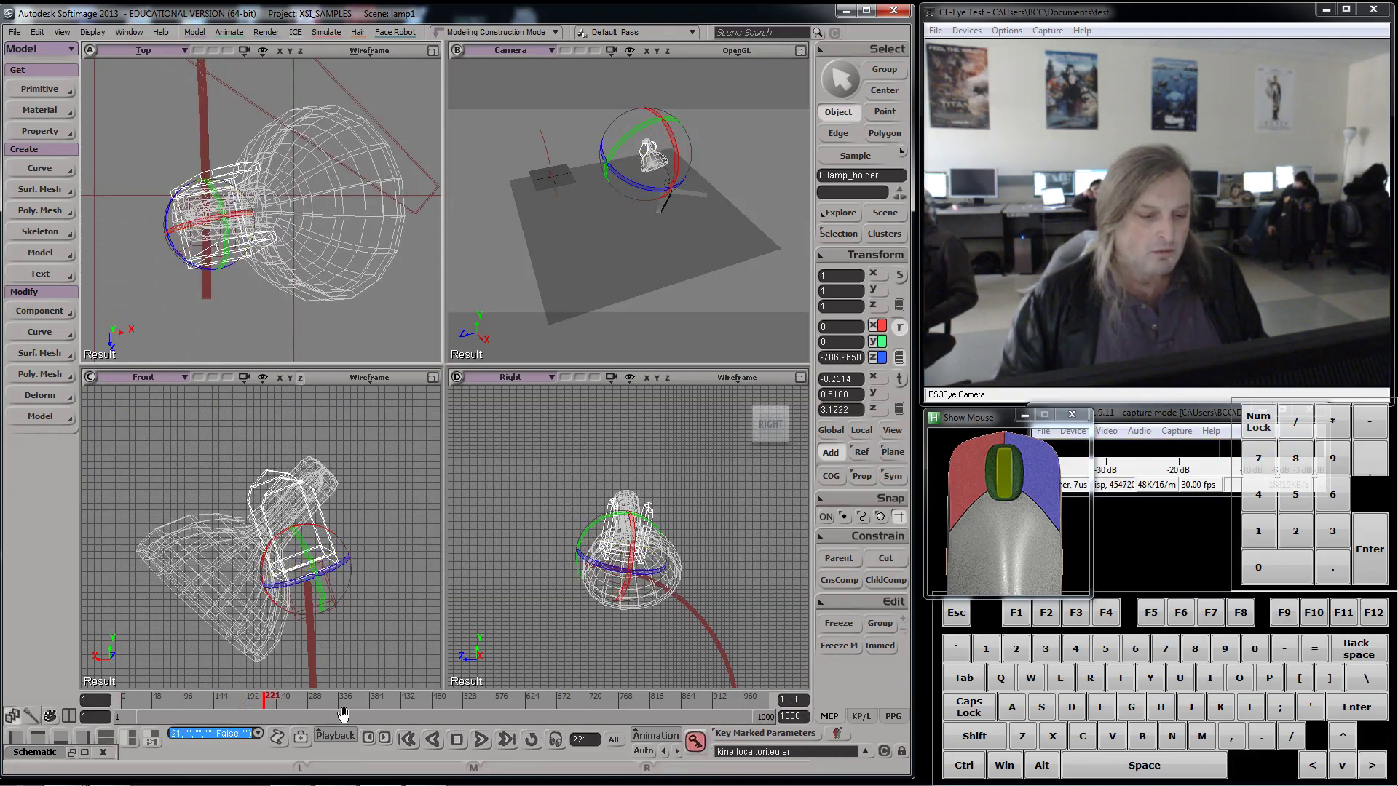
- Return to the lamp_holder key at frame 221, turn it around Z to about -751, and rekey the rotation
{"action": "mouse_move", "coordinate": [269, 702]}
{"action": "left_mouse_down"}
{"action": "mouse_move", "coordinate": [252, 702]}
{"action": "mouse_move", "coordinate": [265, 706]}
{"action": "left_mouse_up"}
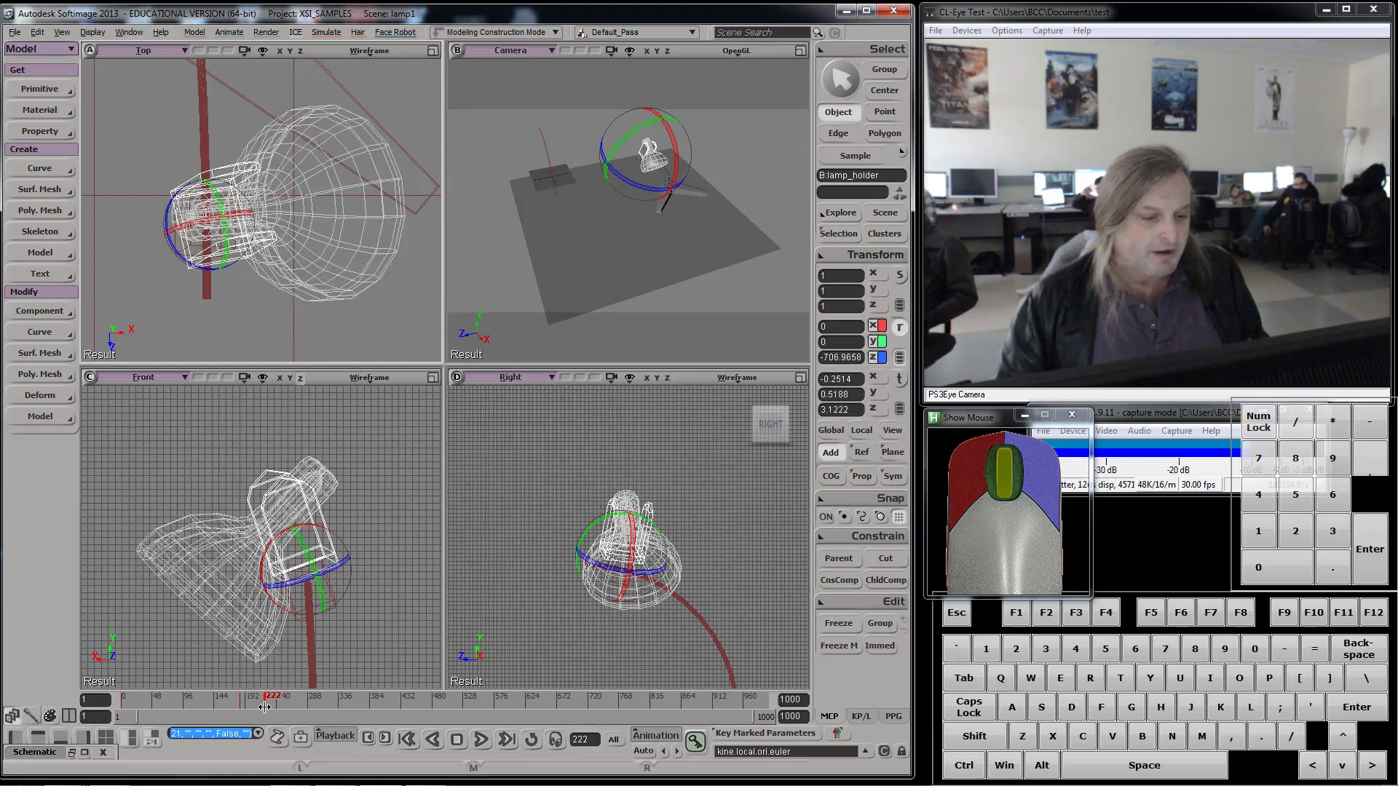
{"action": "left_click_drag", "start_coordinate": [268, 706], "coordinate": [262, 707]}
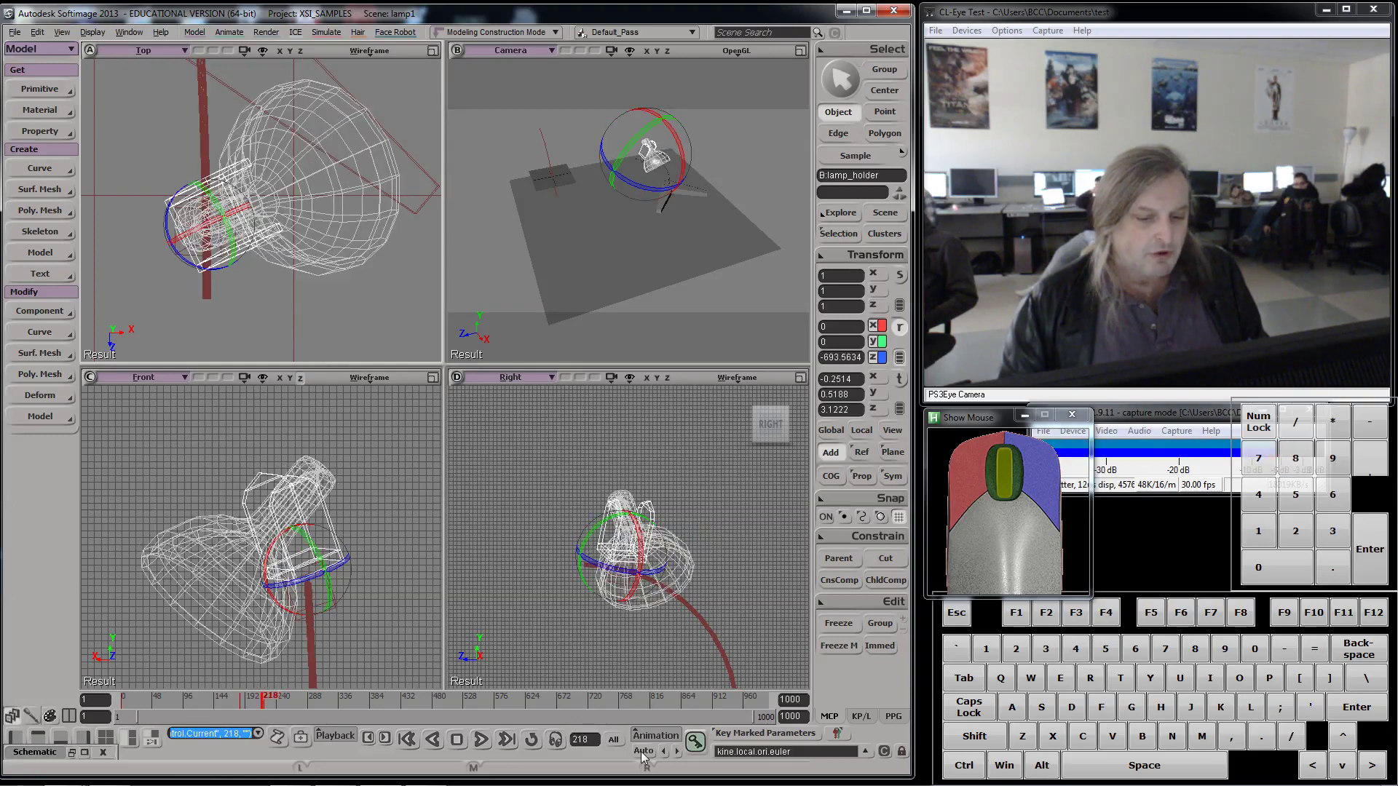
{"action": "left_click", "coordinate": [677, 750]}
{"action": "left_click", "coordinate": [677, 751]}
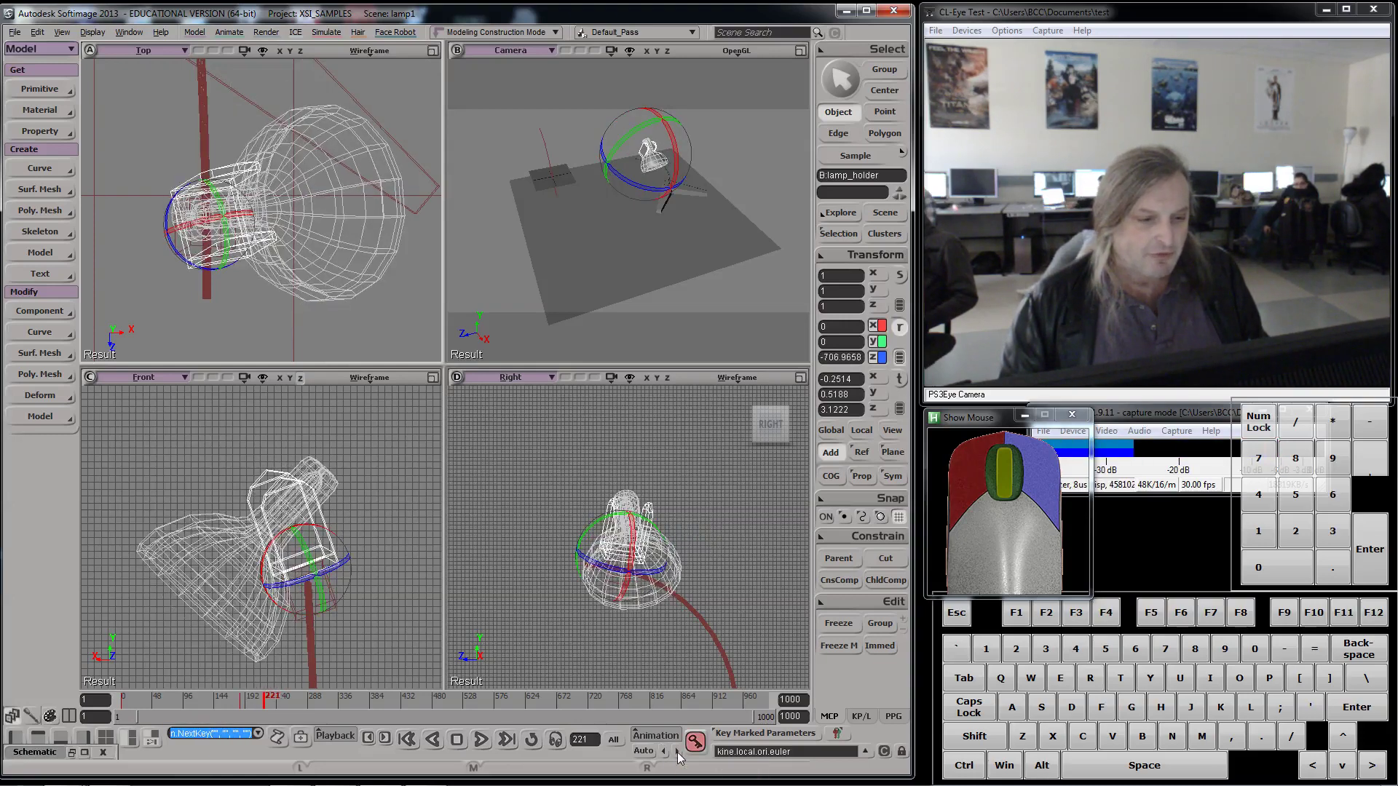
{"action": "left_click_drag", "start_coordinate": [240, 266], "coordinate": [193, 274]}
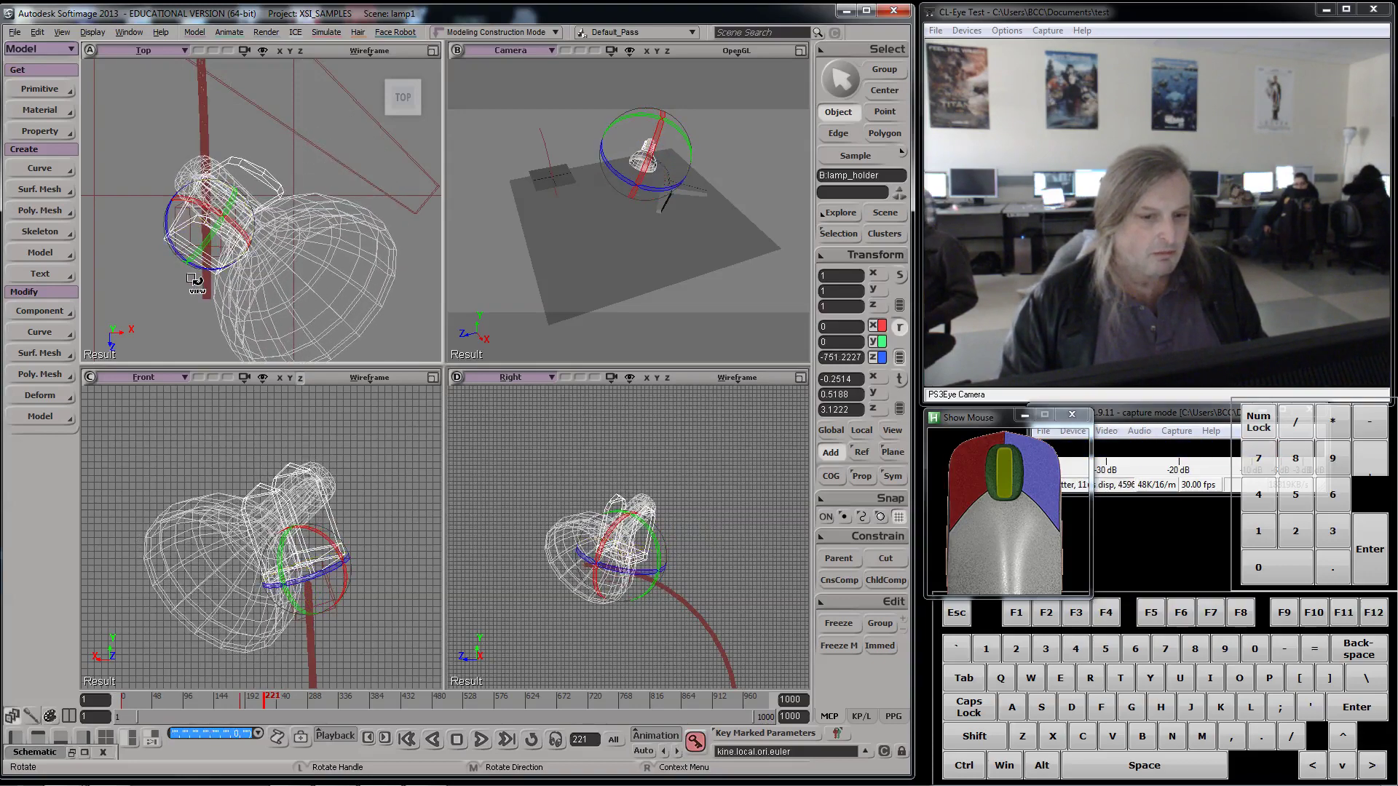
{"action": "left_click", "coordinate": [695, 741]}
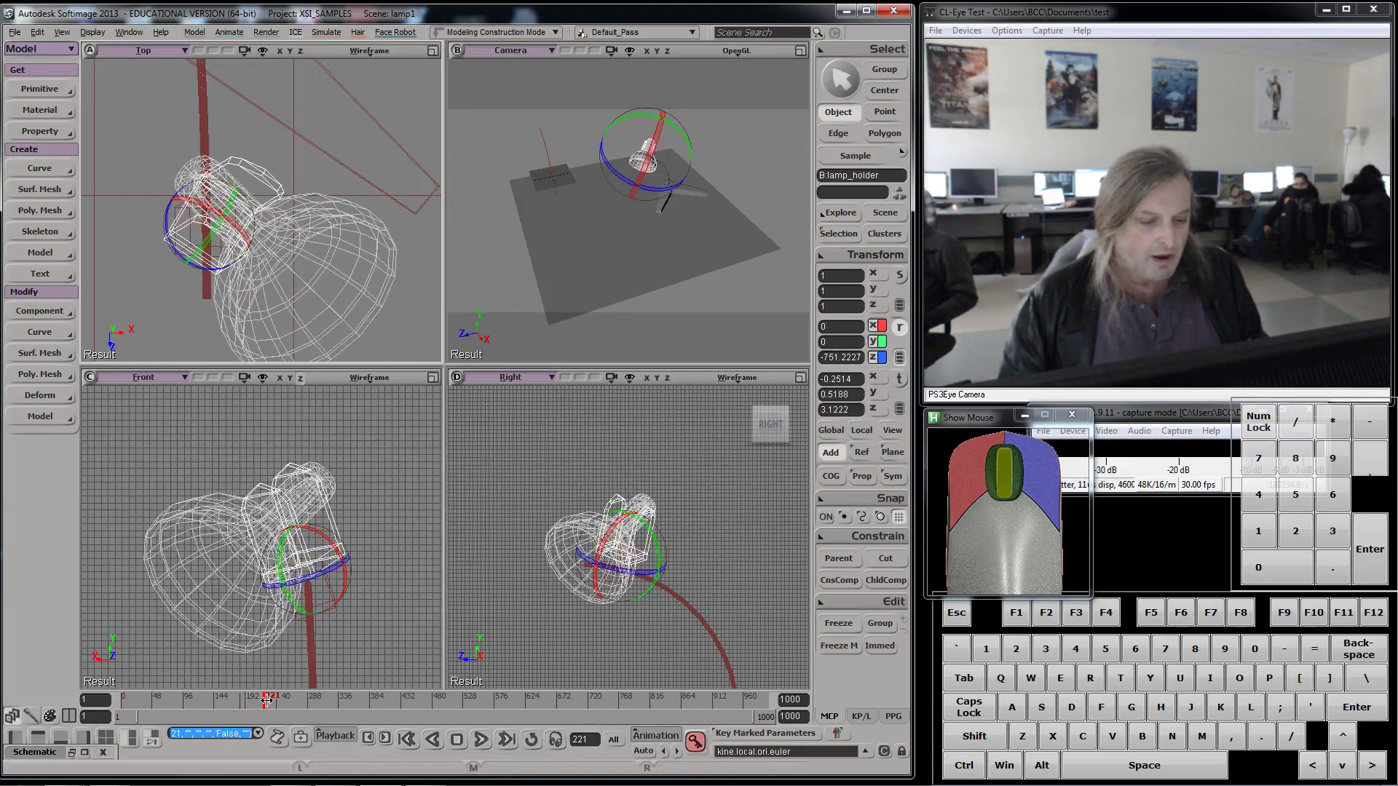
- Rotate lamp_holder back to about -722 around Z at frame 239 and set a rotation key
{"action": "left_click_drag", "start_coordinate": [267, 700], "coordinate": [268, 701]}
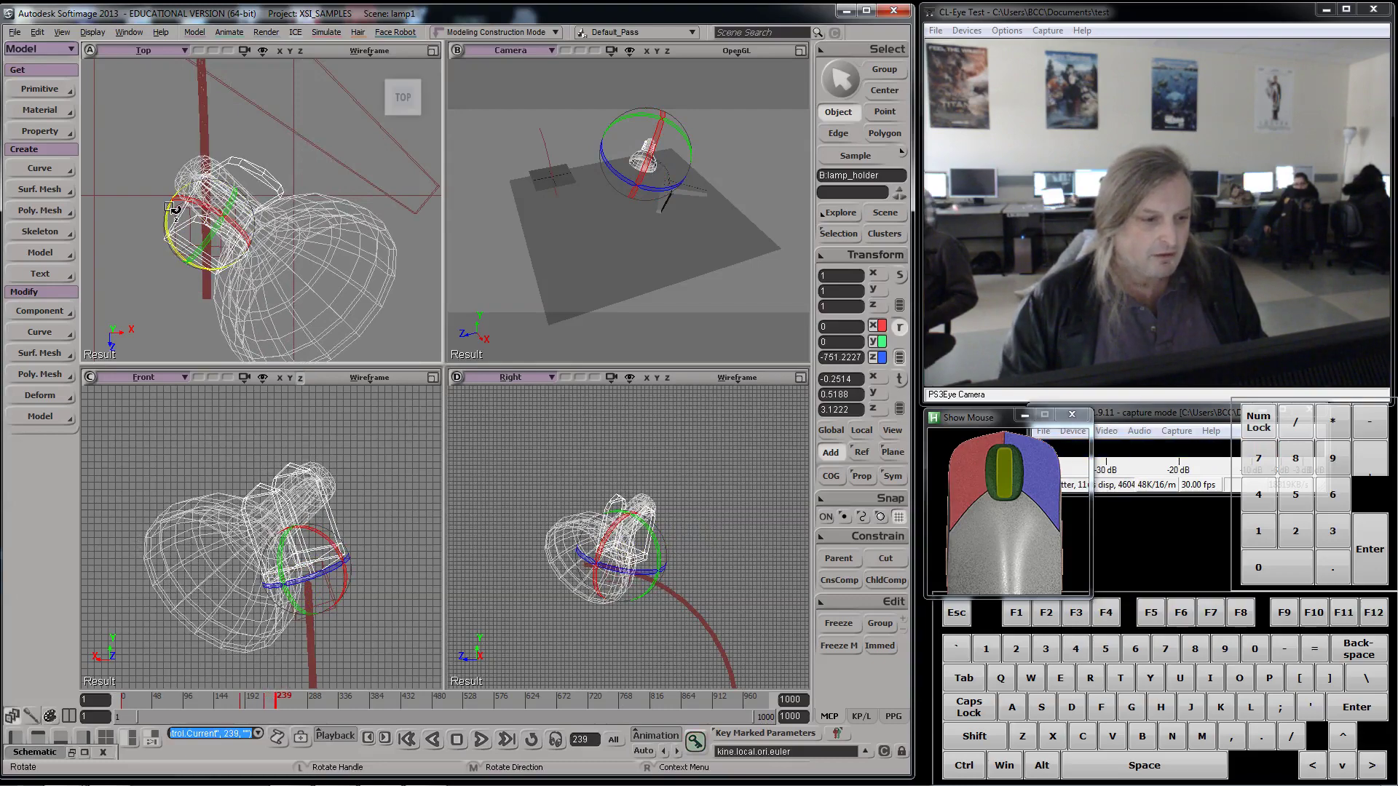
{"action": "left_click_drag", "start_coordinate": [172, 212], "coordinate": [171, 227]}
{"action": "left_click", "coordinate": [695, 741]}
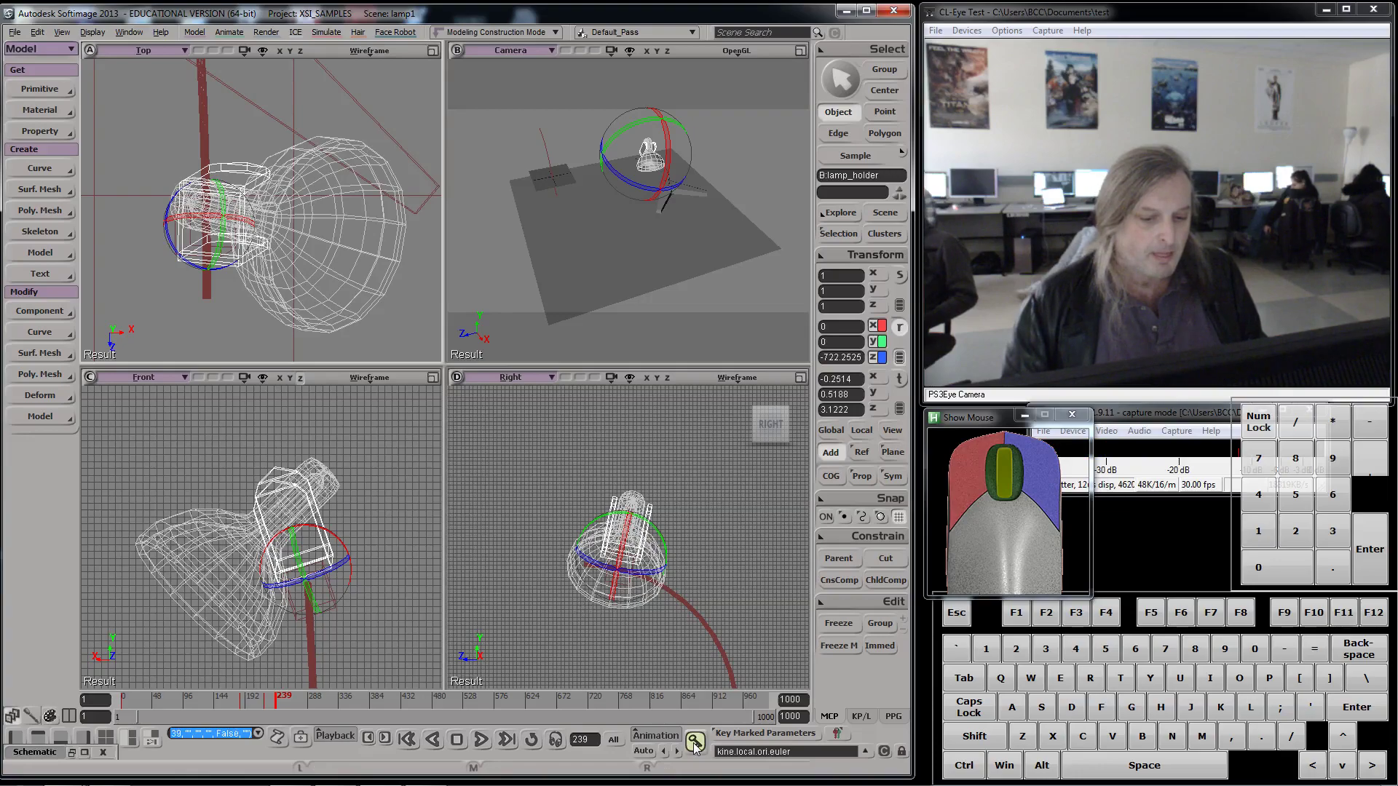
- Branch-select the lamp shade object at frame 249 and activate Rotate to set its starting rotation key
{"action": "mouse_move", "coordinate": [274, 702]}
{"action": "left_mouse_down"}
{"action": "mouse_move", "coordinate": [217, 690]}
{"action": "mouse_move", "coordinate": [282, 697]}
{"action": "left_mouse_up"}
{"action": "key", "text": "space"}
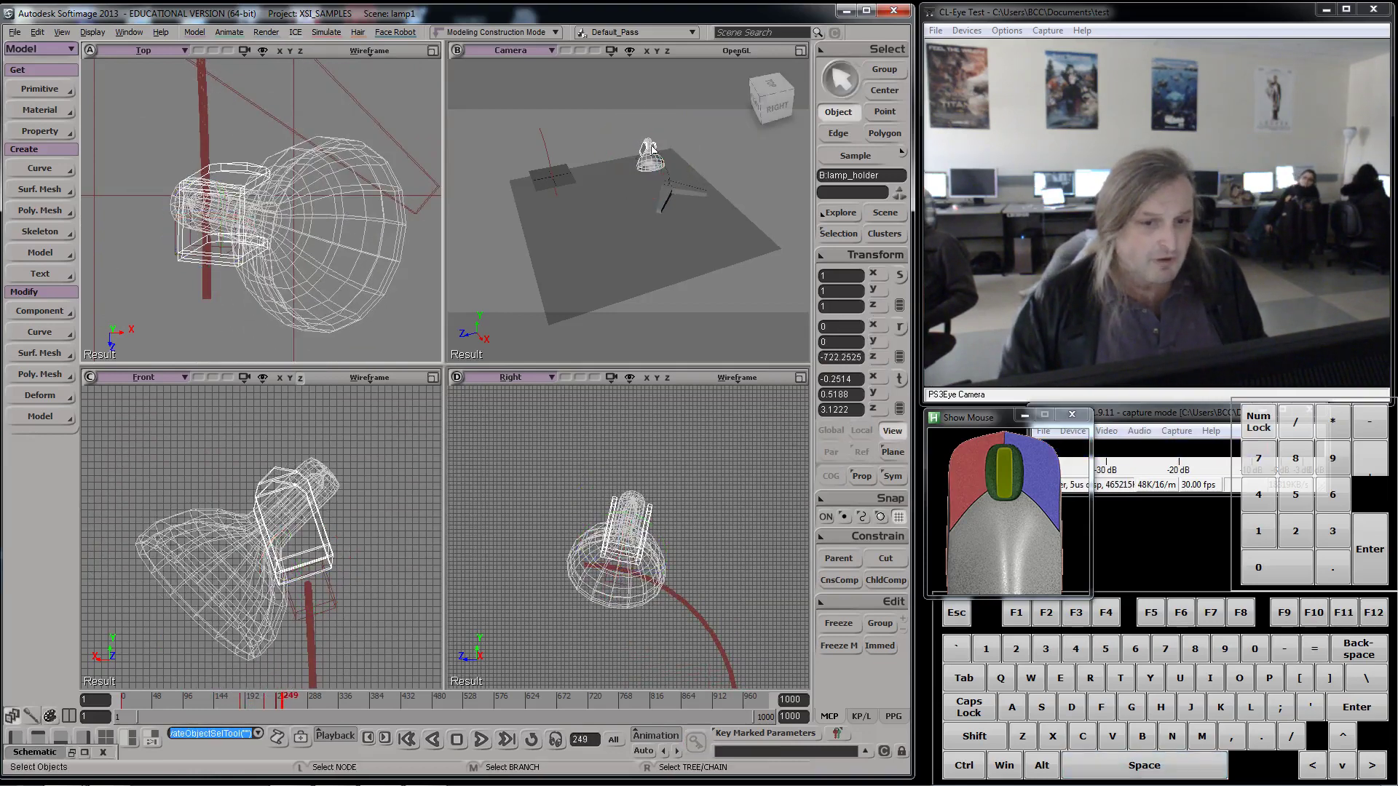
{"action": "middle_click", "coordinate": [652, 148]}
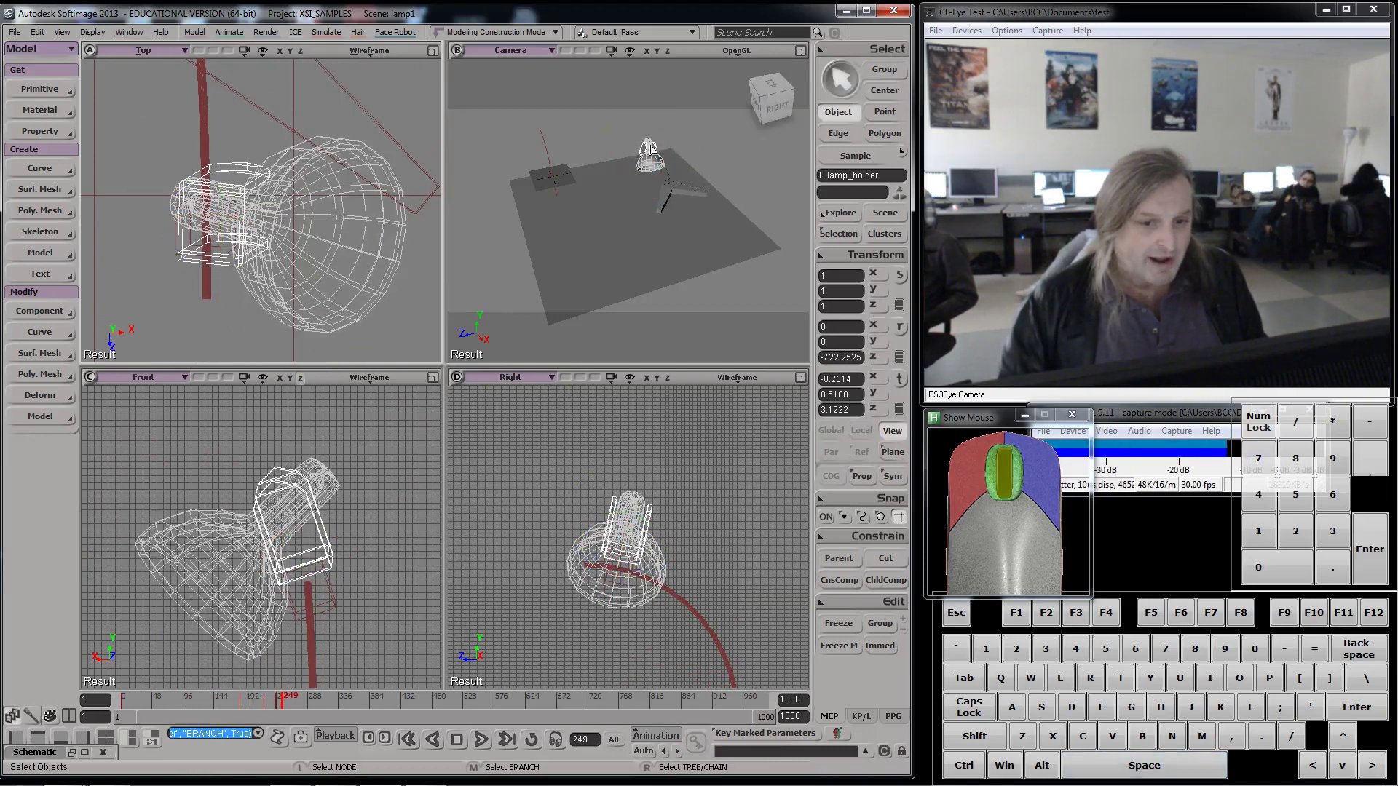
{"action": "middle_click", "coordinate": [328, 491]}
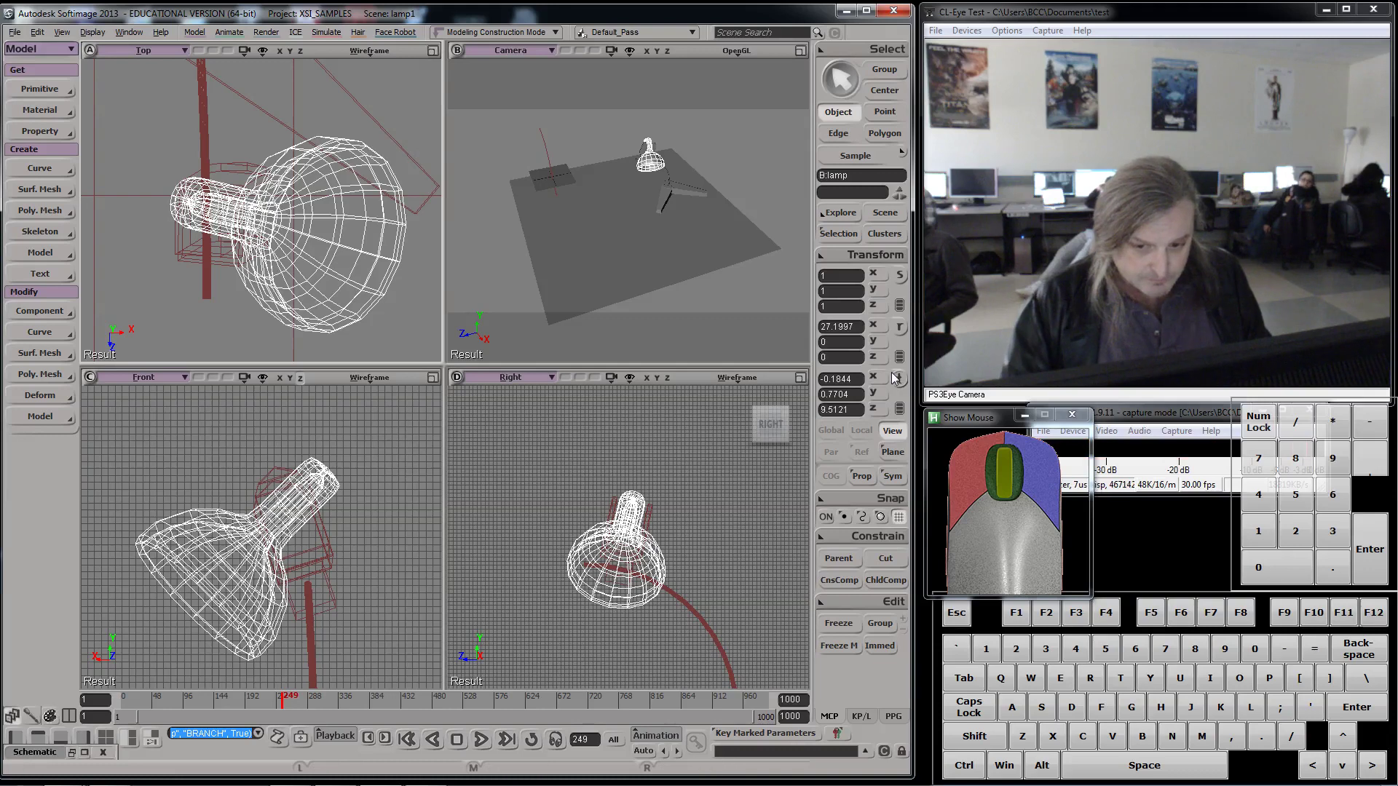
{"action": "left_click", "coordinate": [900, 327]}
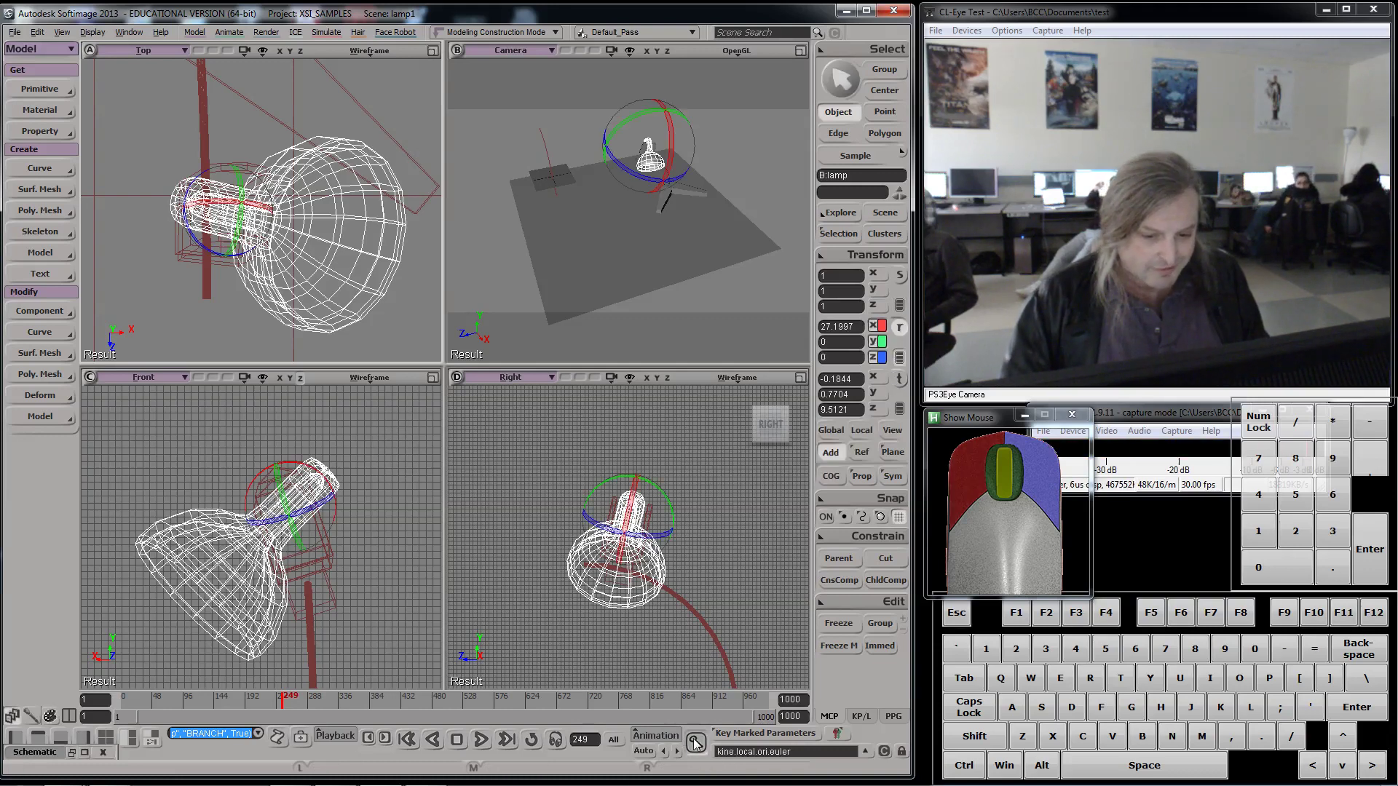
- Tilt the lamp upward around X to about -44.5 at frame 266 and set a rotation key
{"action": "left_click_drag", "start_coordinate": [281, 700], "coordinate": [293, 700]}
{"action": "left_click_drag", "start_coordinate": [329, 477], "coordinate": [521, 648]}
{"action": "left_click", "coordinate": [696, 741]}
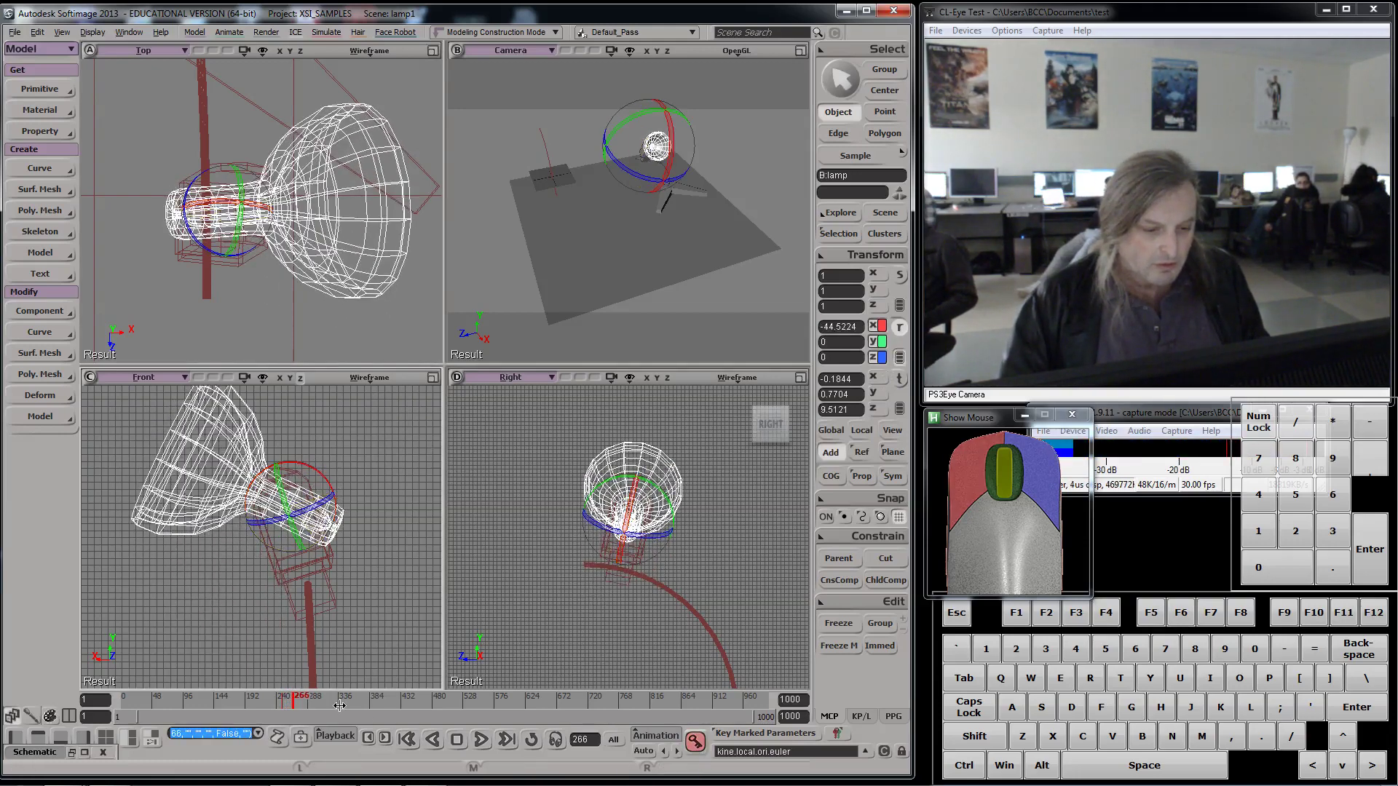
- Tilt the lamp back down around X to about 40.5 at frame 288 and set a rotation key
{"action": "left_click_drag", "start_coordinate": [290, 701], "coordinate": [313, 700]}
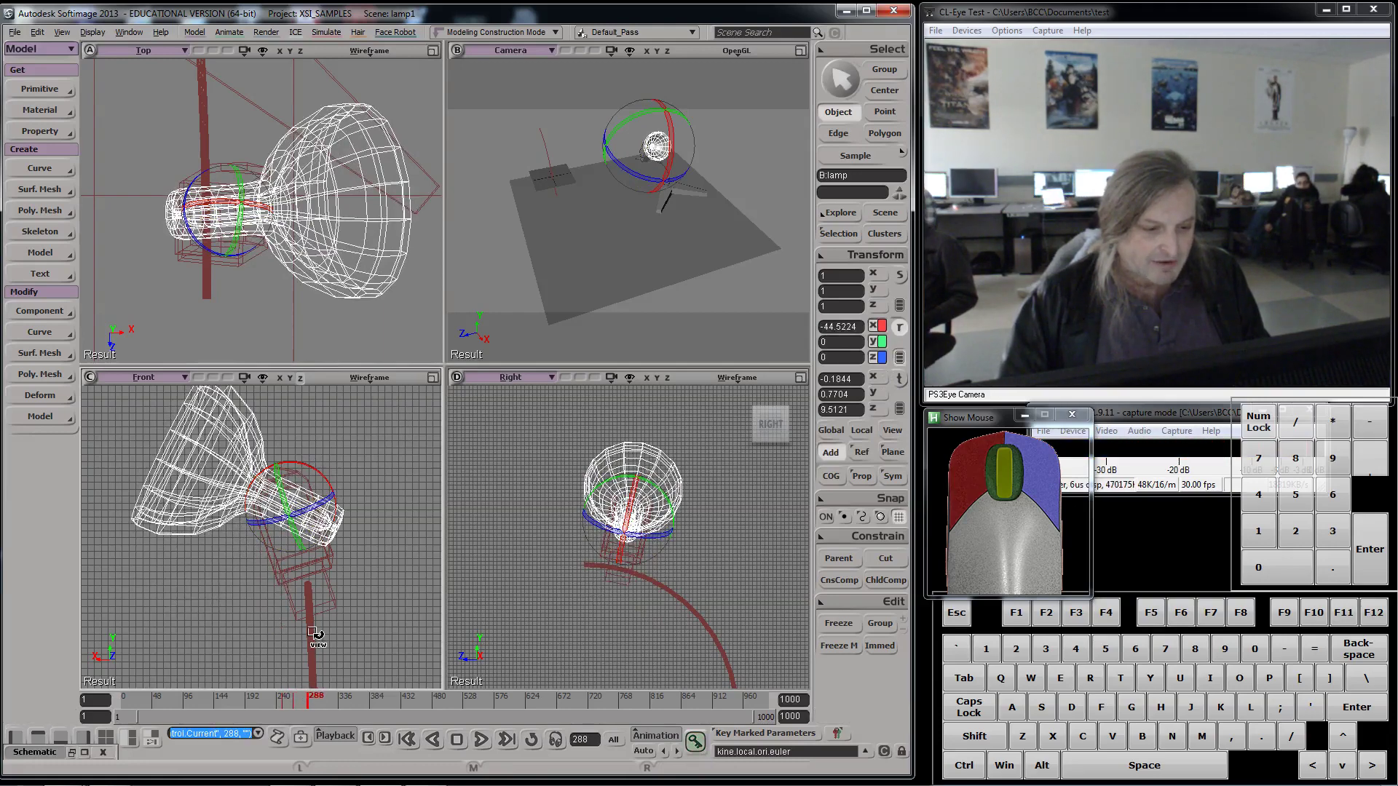
{"action": "left_click_drag", "start_coordinate": [294, 477], "coordinate": [277, 512]}
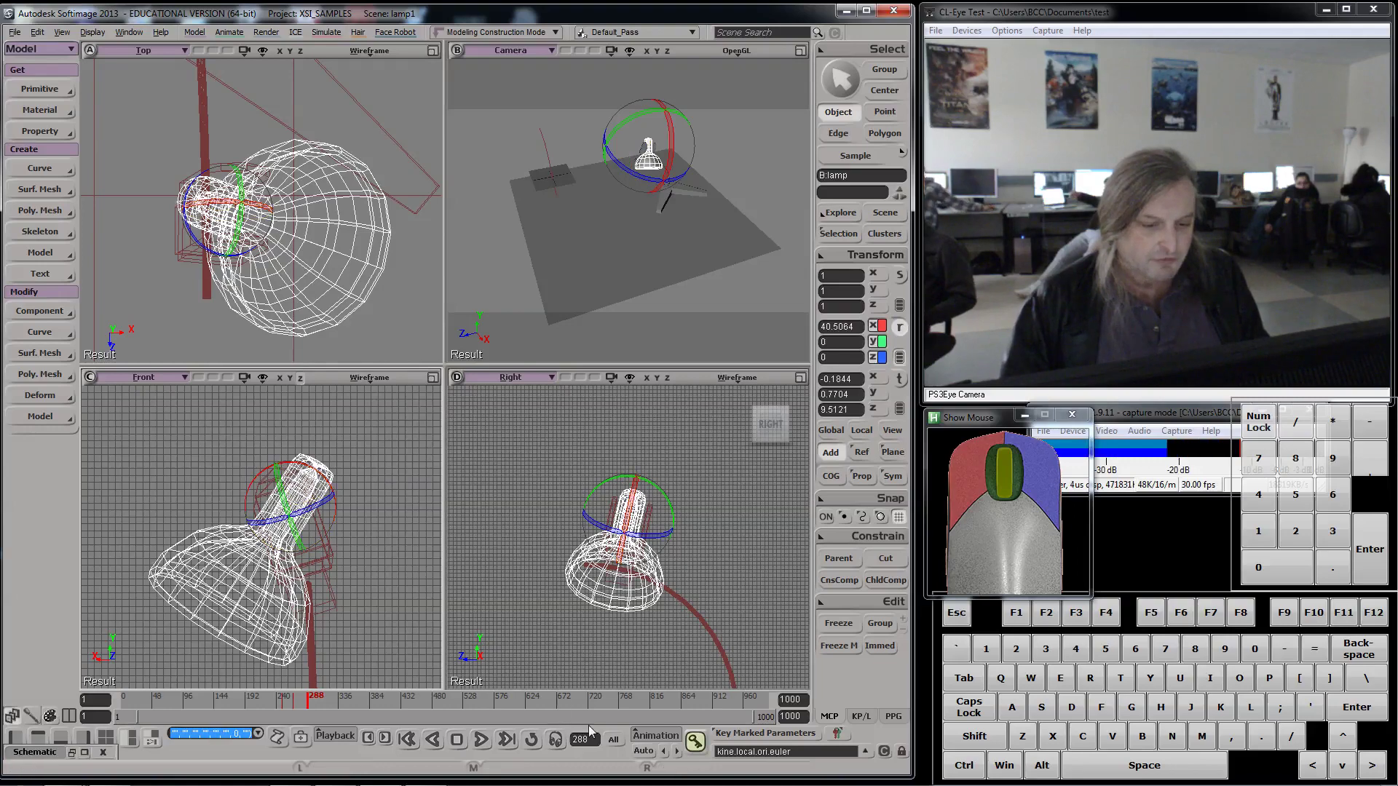
{"action": "left_click", "coordinate": [697, 744]}
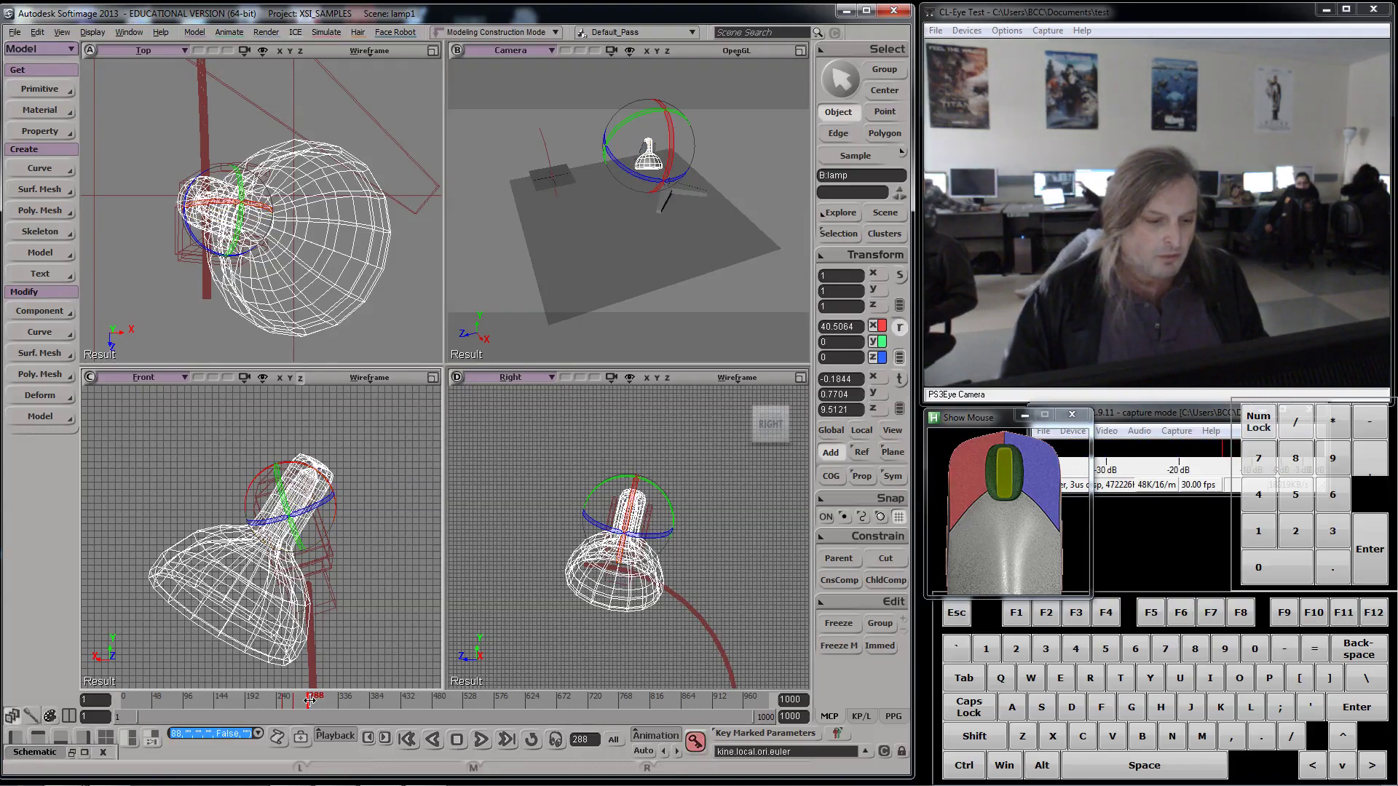
- Return to frame 1 with the Camera view maximized, and switch playback to Real-Time Playback
{"action": "left_click_drag", "start_coordinate": [309, 700], "coordinate": [122, 700]}
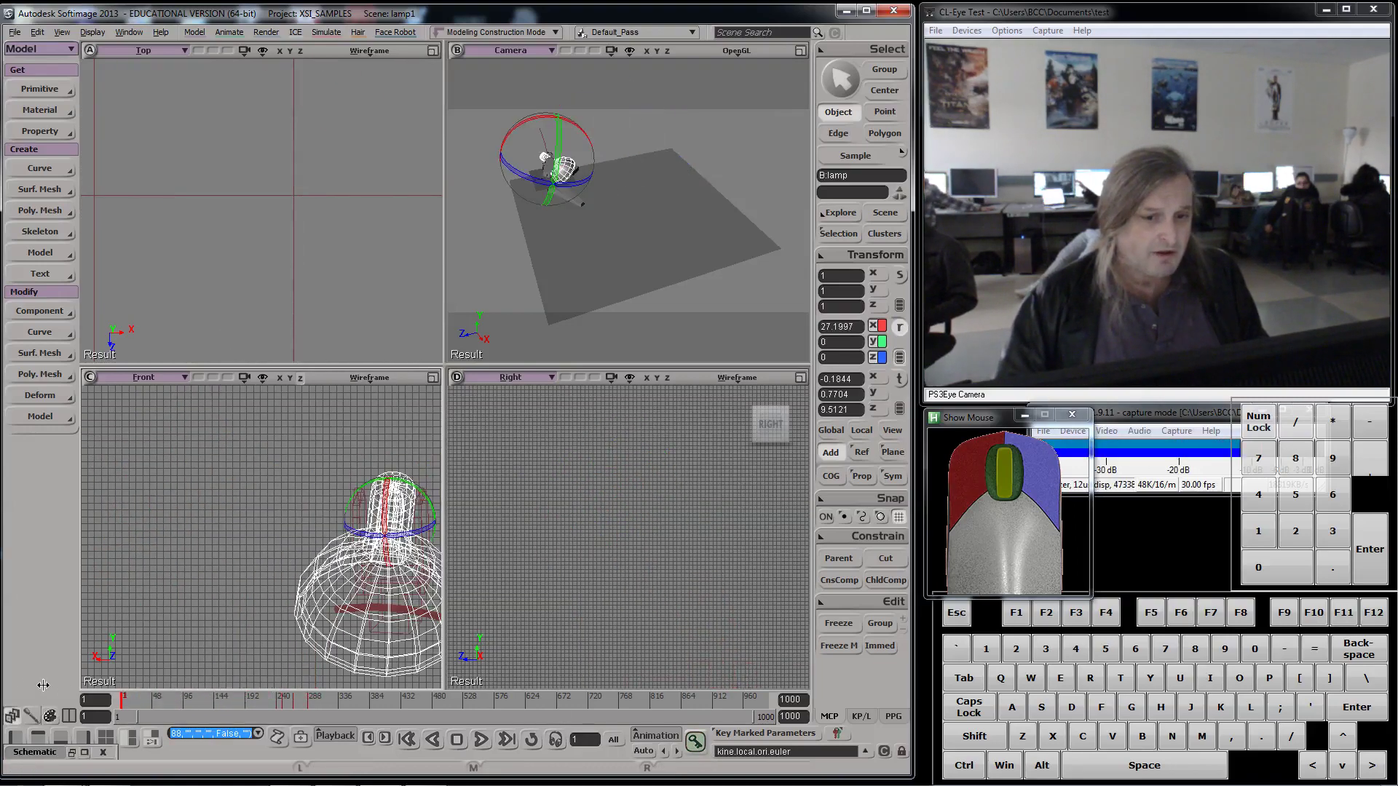
{"action": "left_click", "coordinate": [800, 51]}
{"action": "left_click", "coordinate": [337, 737]}
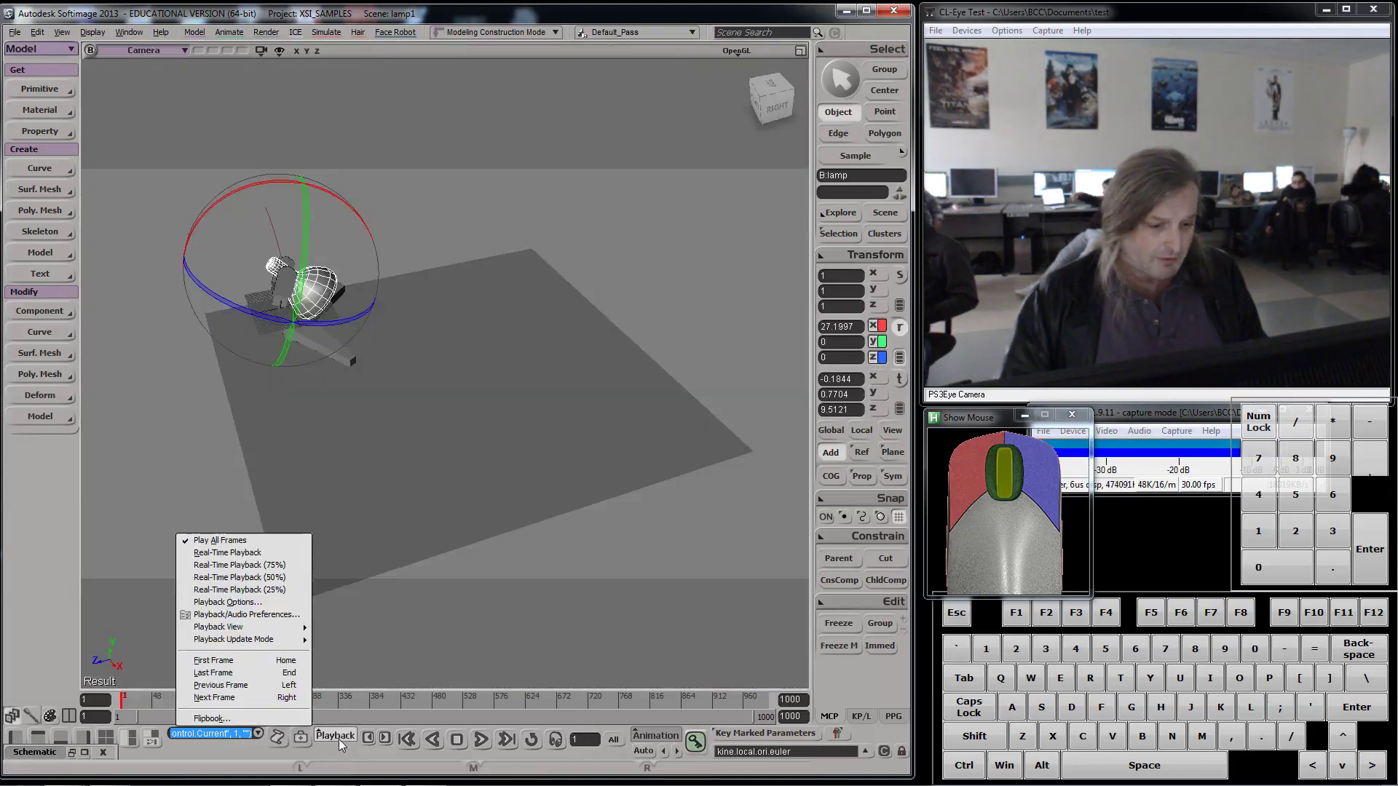
{"action": "left_click", "coordinate": [244, 553]}
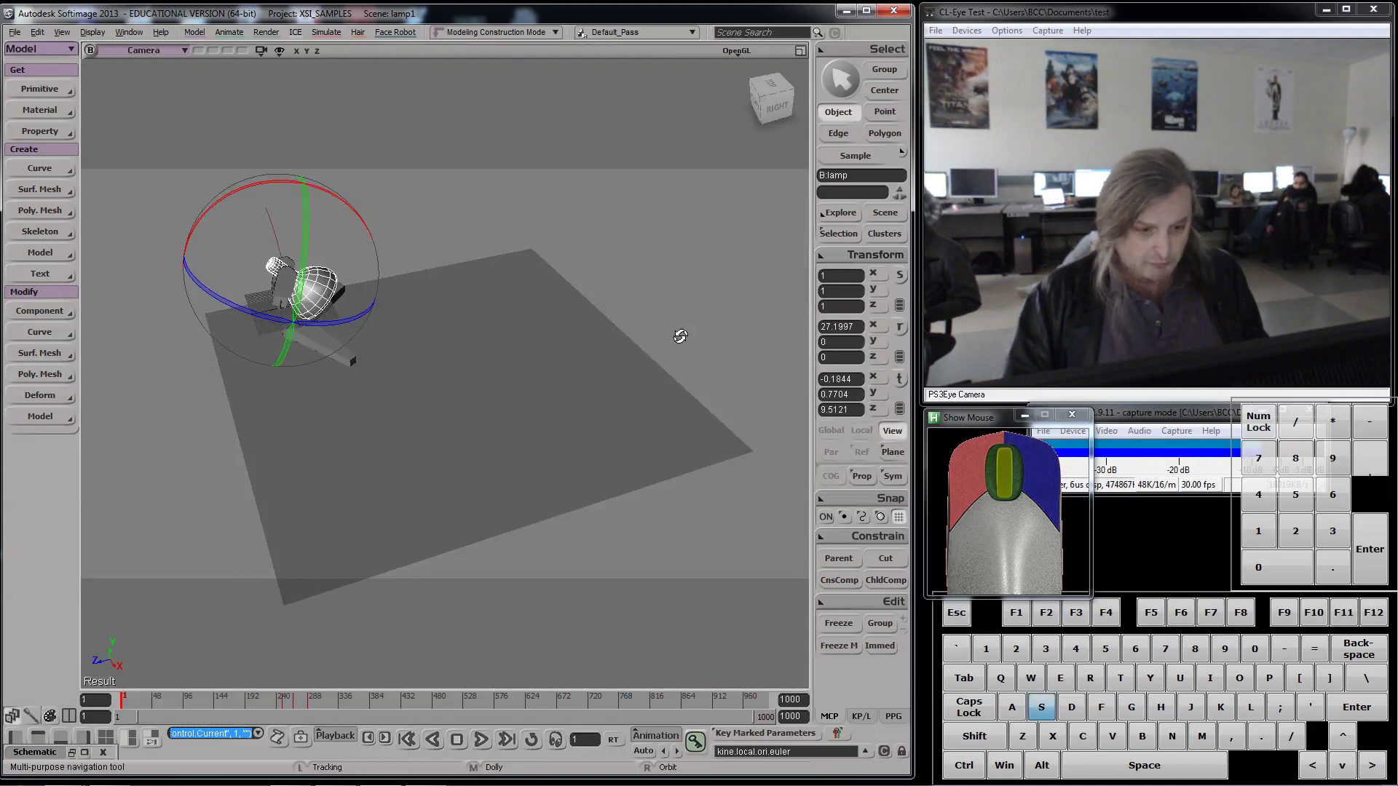
- Deselect the lamp and play the full animation in the Camera view for review, stopping at frame 334
{"action": "right_click_drag", "start_coordinate": [680, 337], "coordinate": [593, 246]}
{"action": "key", "text": "space"}
{"action": "left_click", "coordinate": [611, 252]}
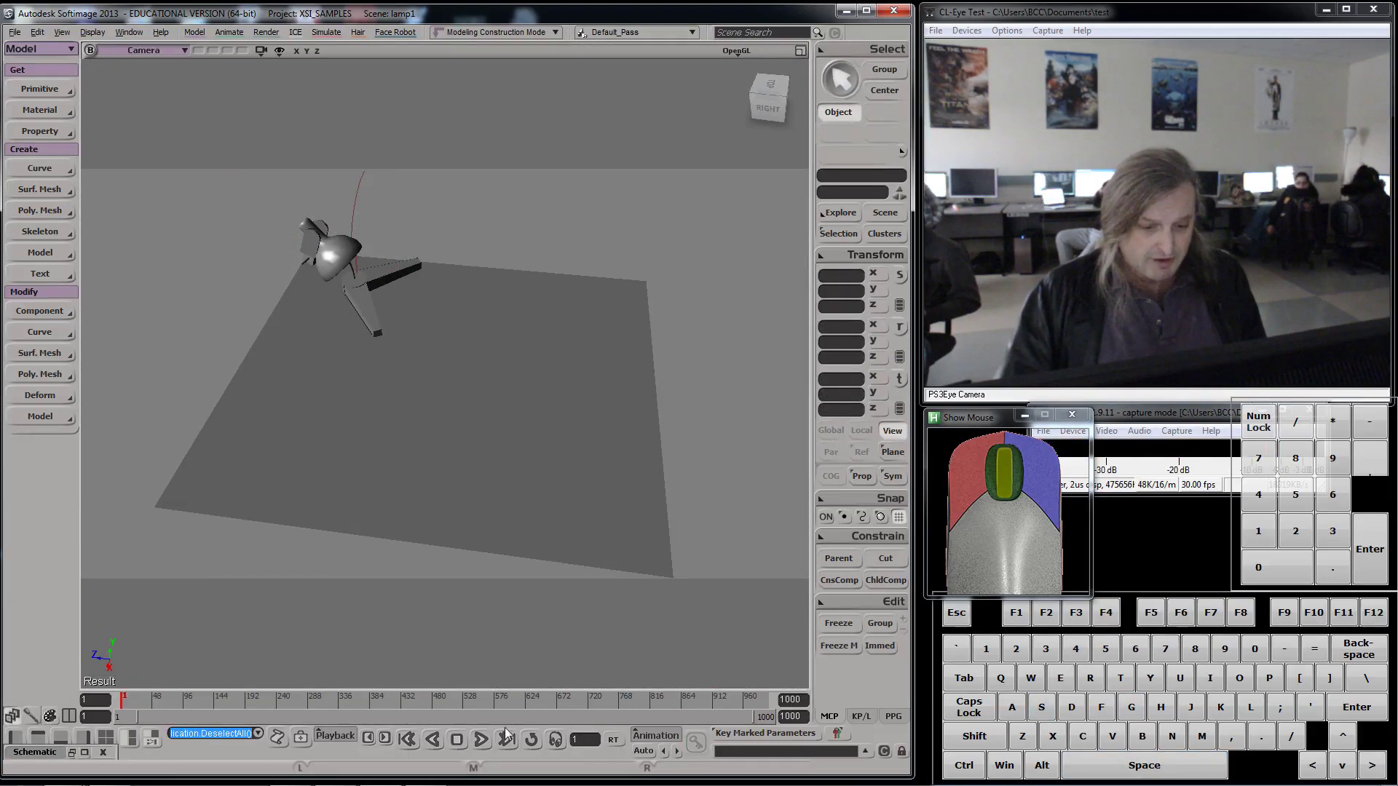
{"action": "left_click", "coordinate": [482, 739]}
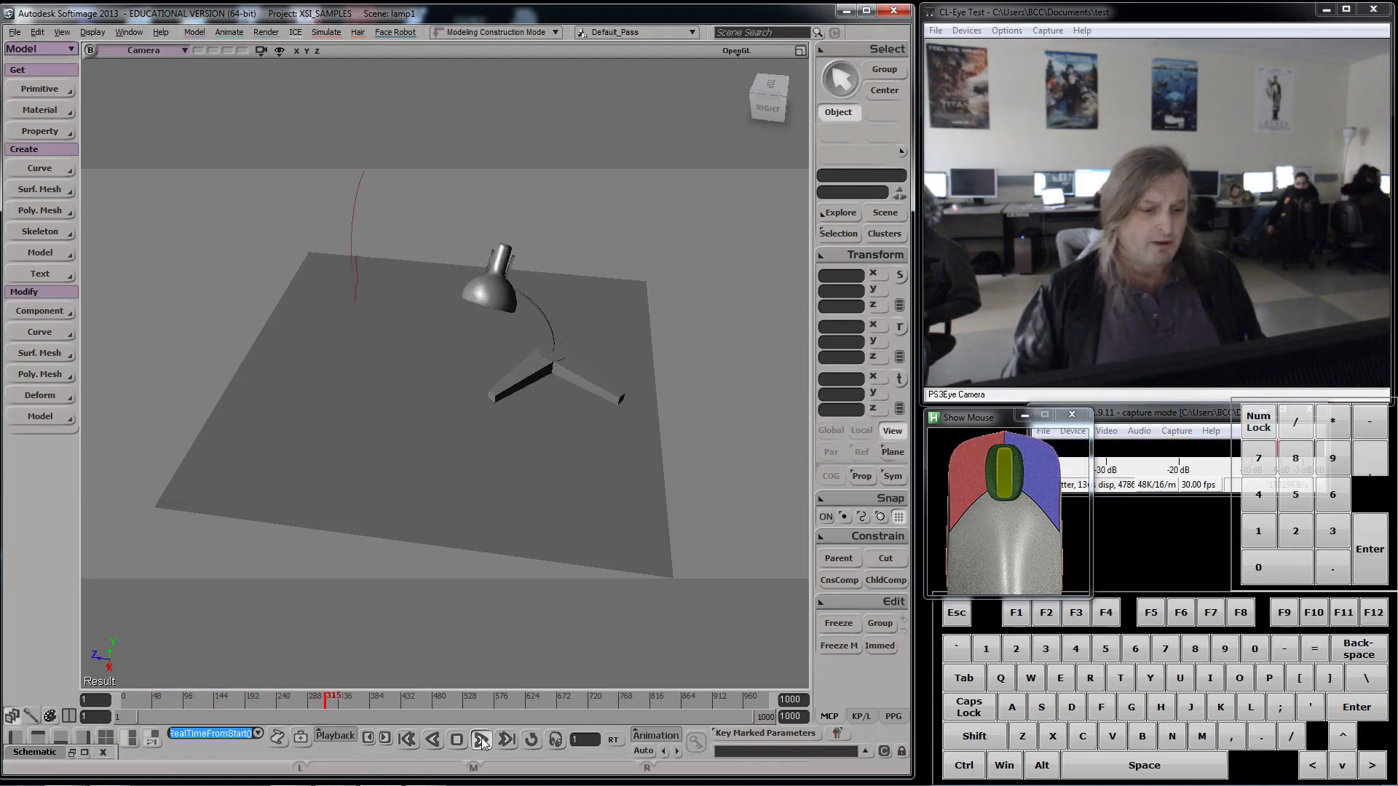
{"action": "left_click", "coordinate": [334, 701]}
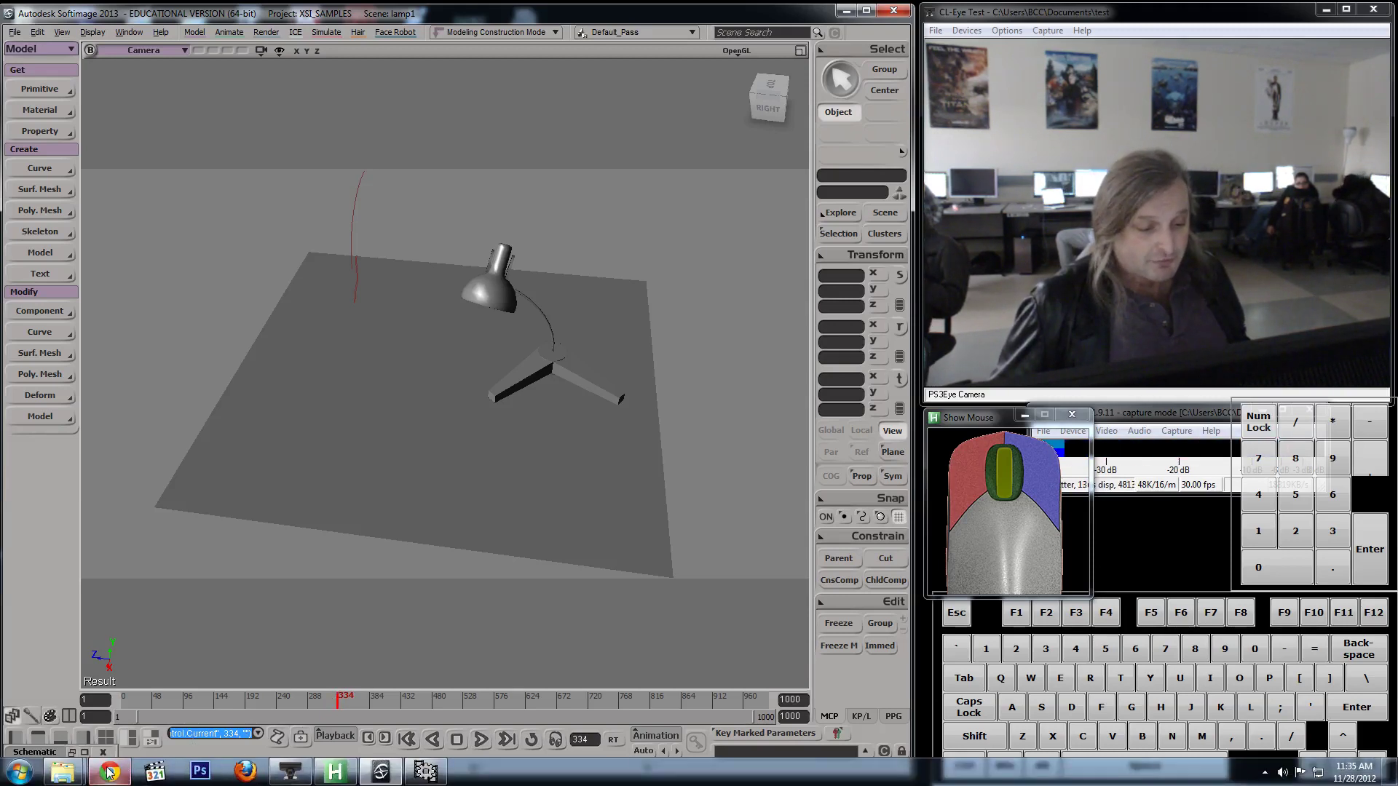
- Switch to Chrome to review the "4 steps to Forward Kinematics" document
{"action": "left_click", "coordinate": [110, 771]}
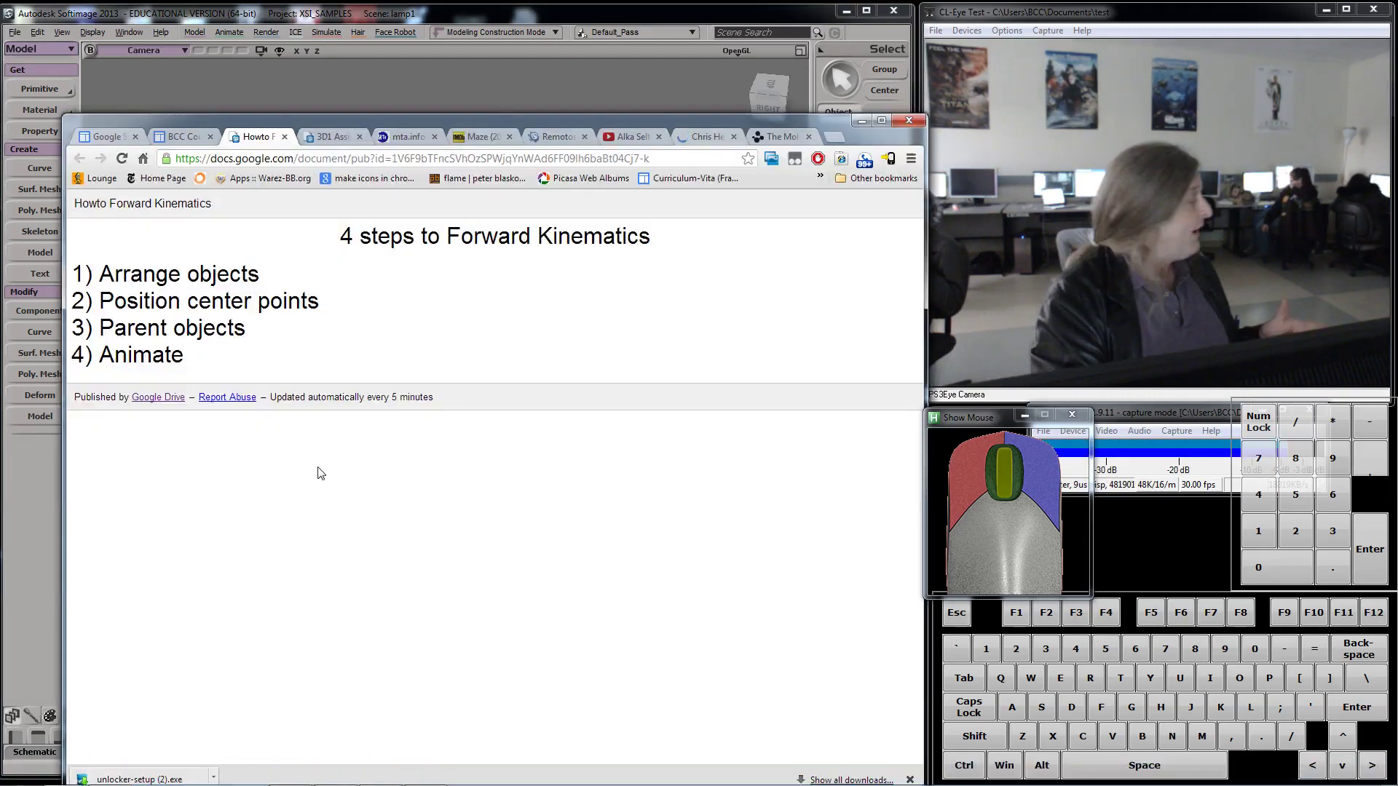